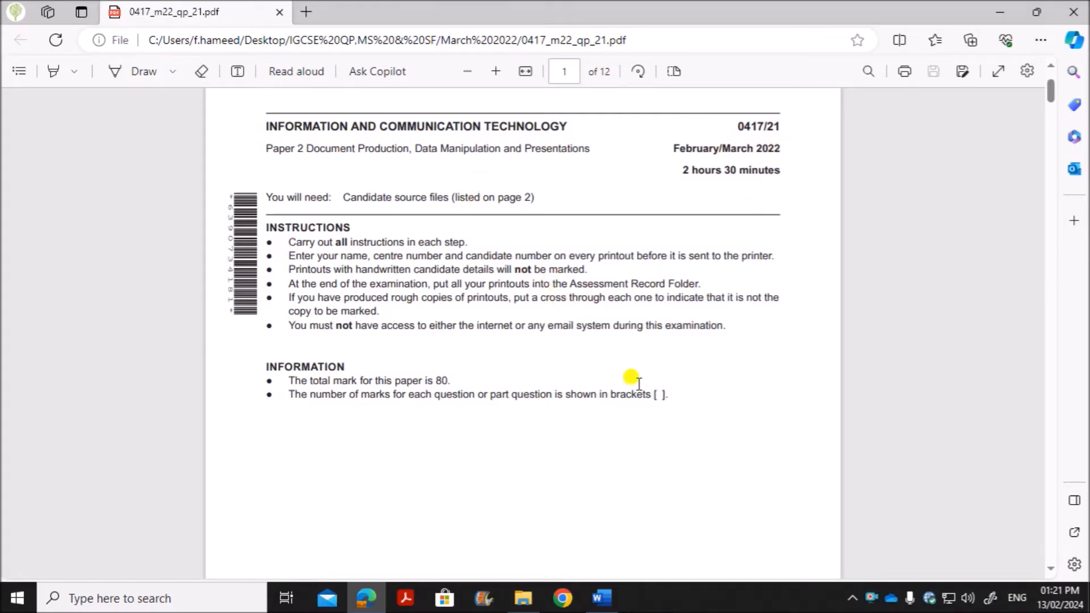
Step: Check the March 2022-21 source folder and read the Task 1 instructions on preparing and saving the evidence document in the question paper
click(523, 598)
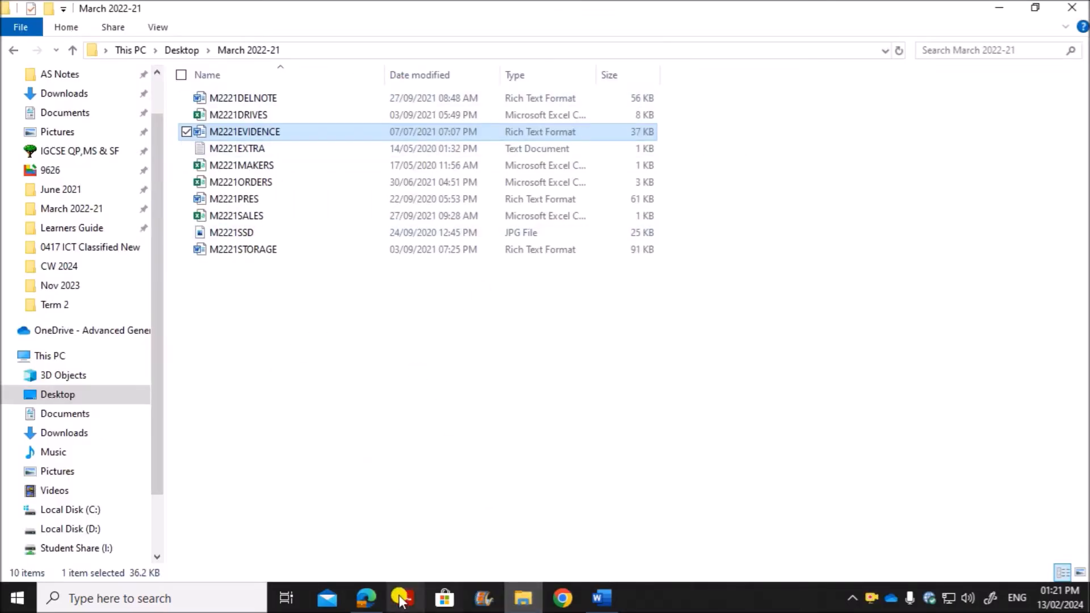
click(366, 597)
scroll(390, 455, down, 10)
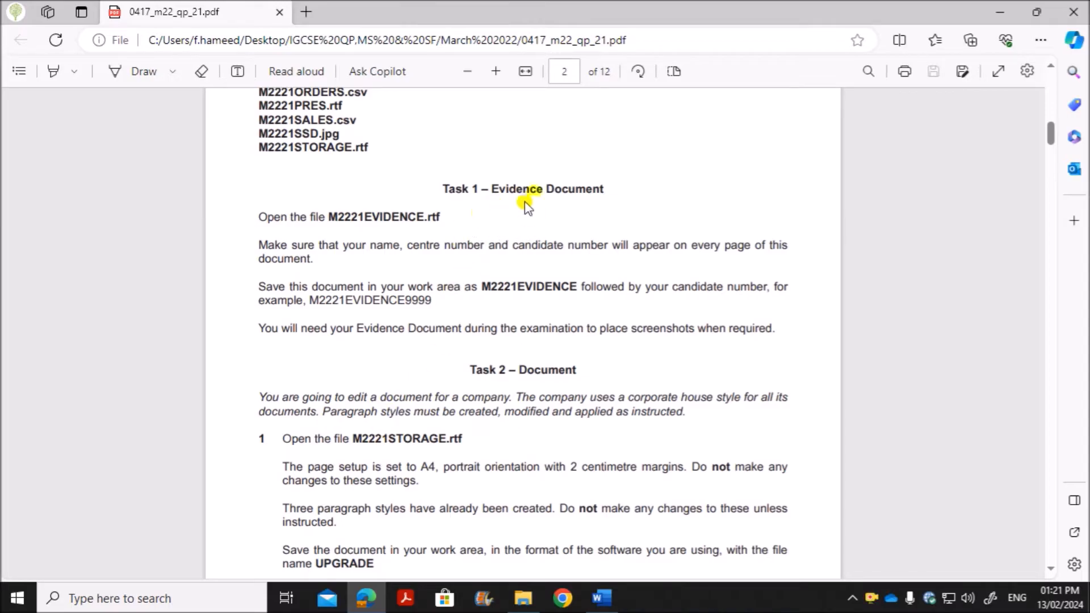
drag(345, 220, 440, 217)
click(602, 598)
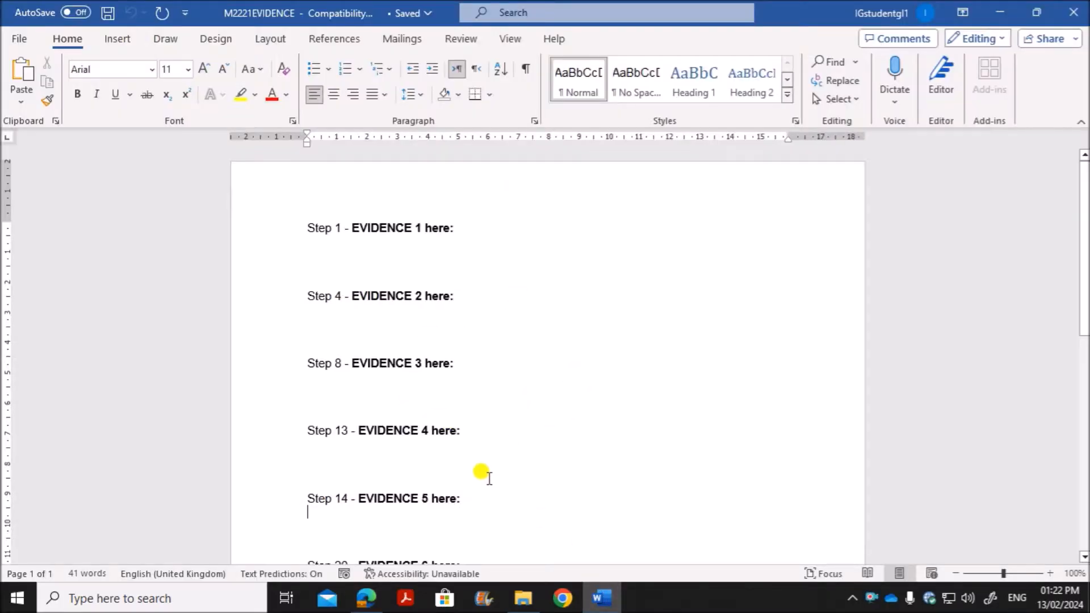
click(367, 598)
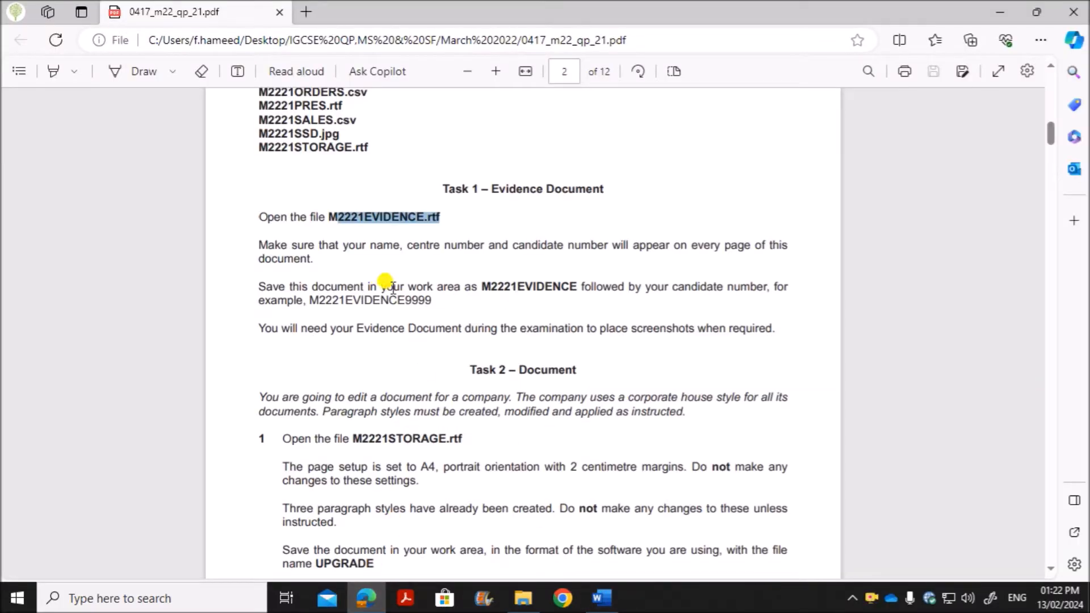
drag(484, 282, 575, 279)
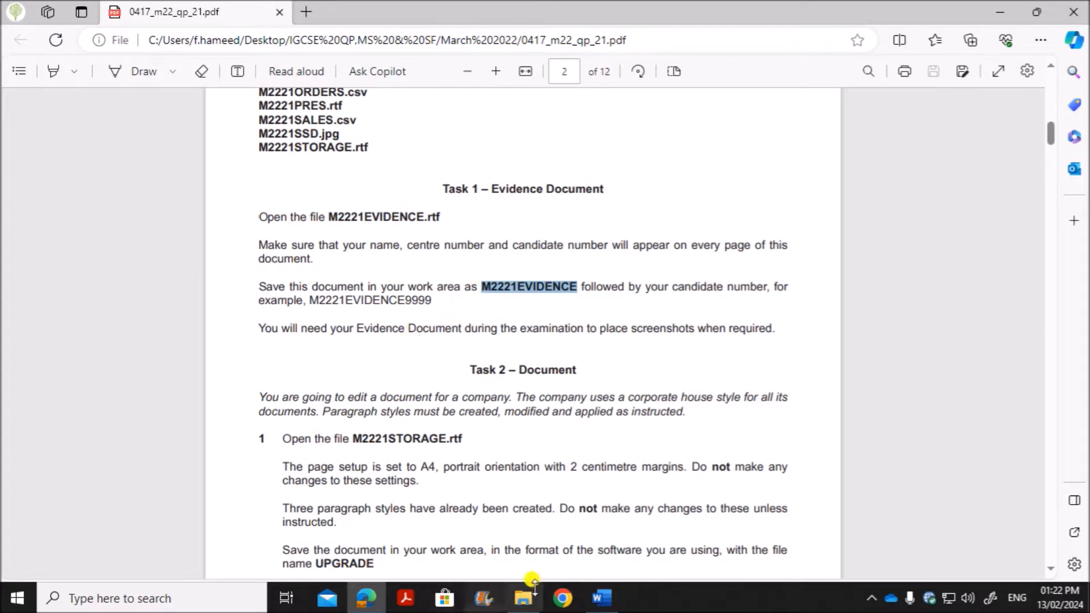
Step: Switch to the evidence document in Word and save it as M2221EVIDENCE1234 in Word Document format
click(600, 598)
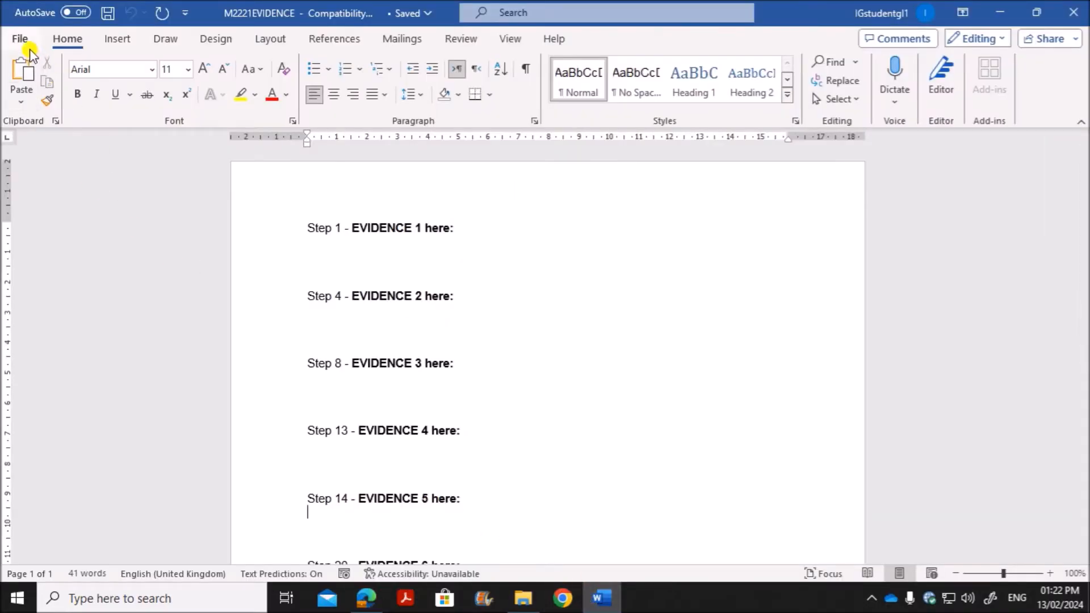
click(19, 39)
click(65, 285)
click(204, 355)
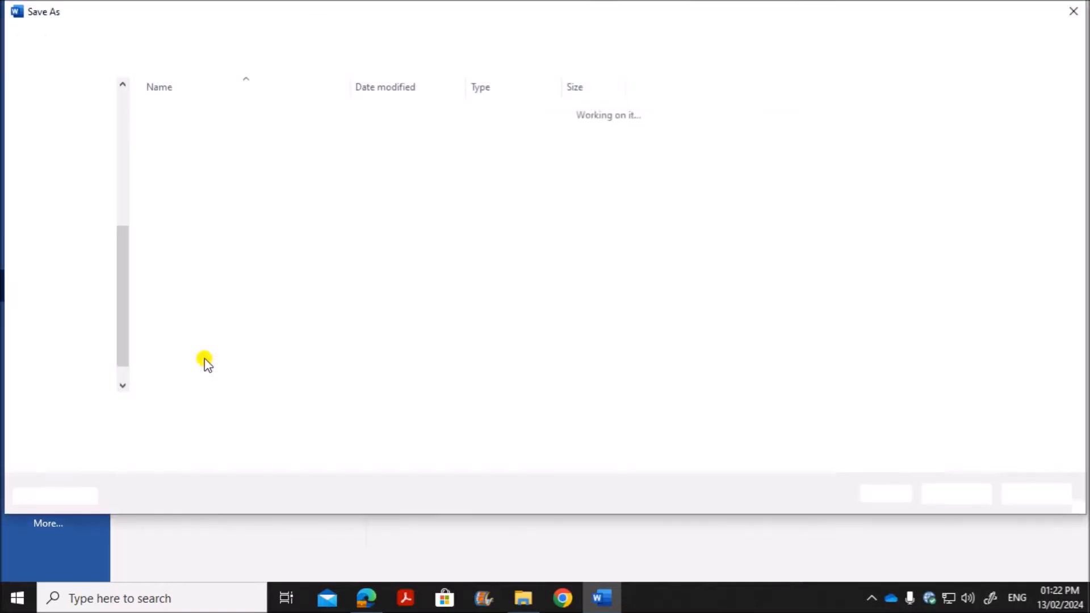
click(203, 410)
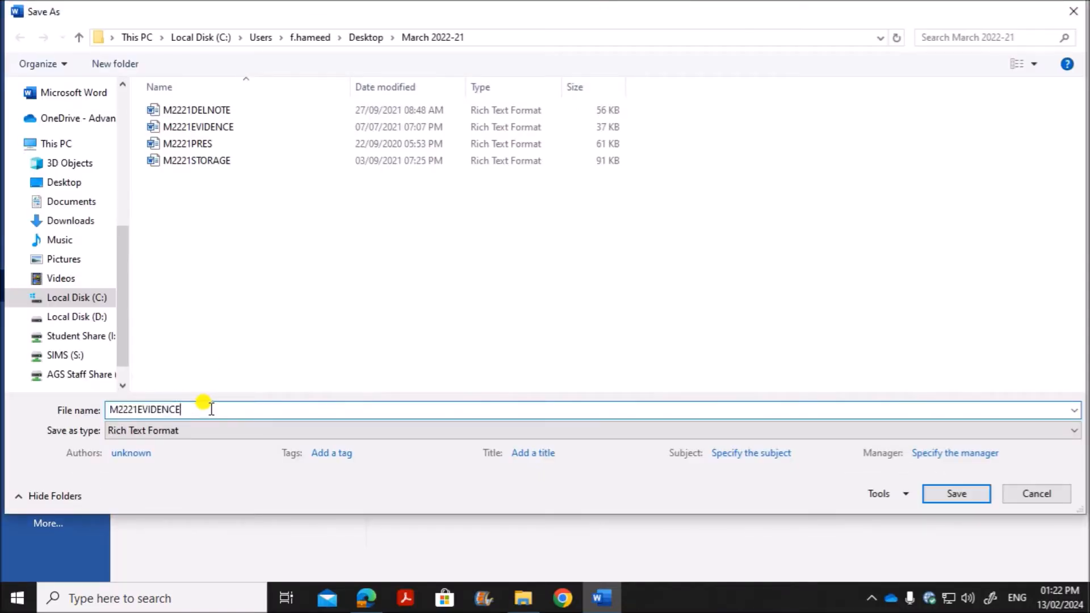
click(183, 430)
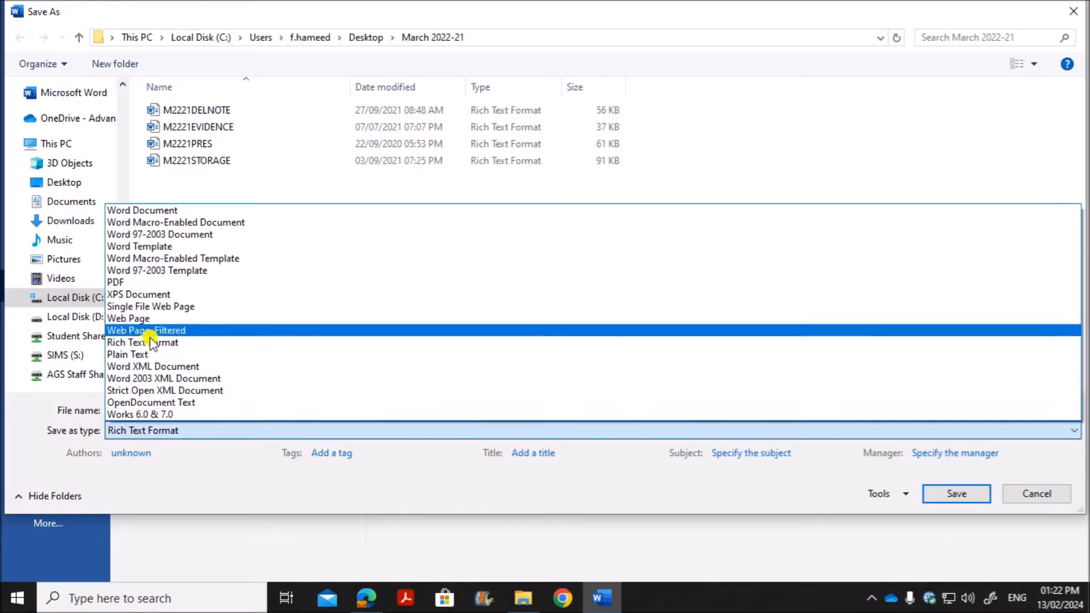
click(134, 213)
click(943, 547)
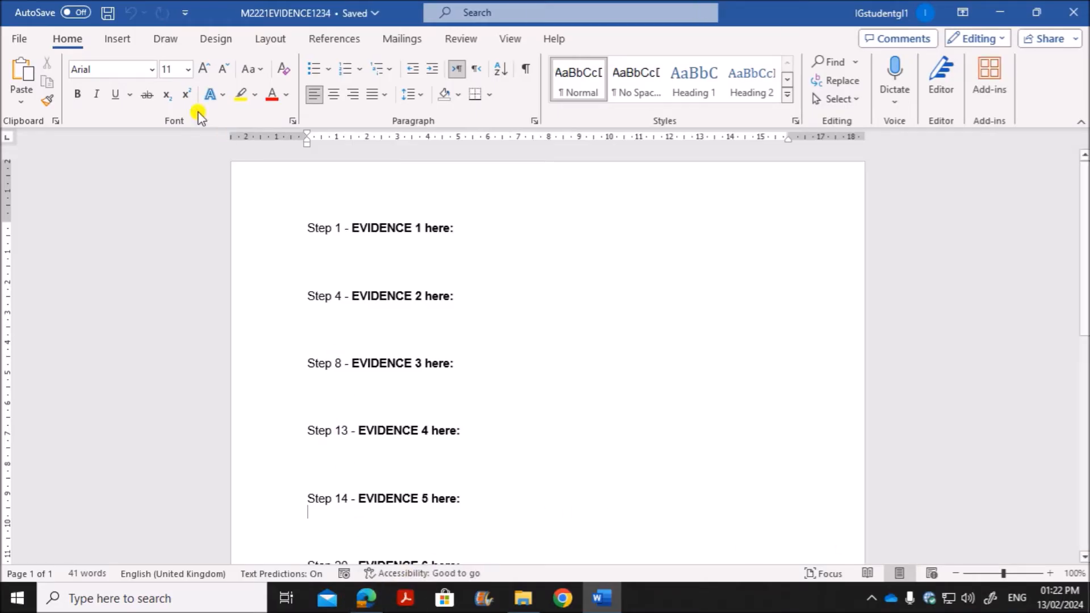
Step: Add a blank-style header to the evidence document containing the candidate's name, centre number and candidate number
click(118, 38)
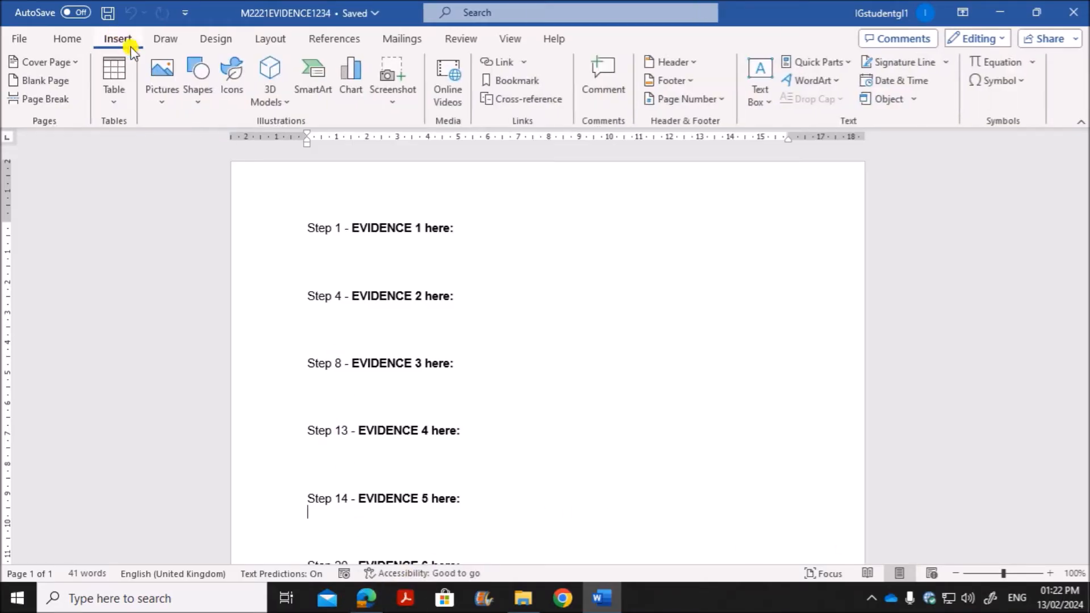
click(686, 64)
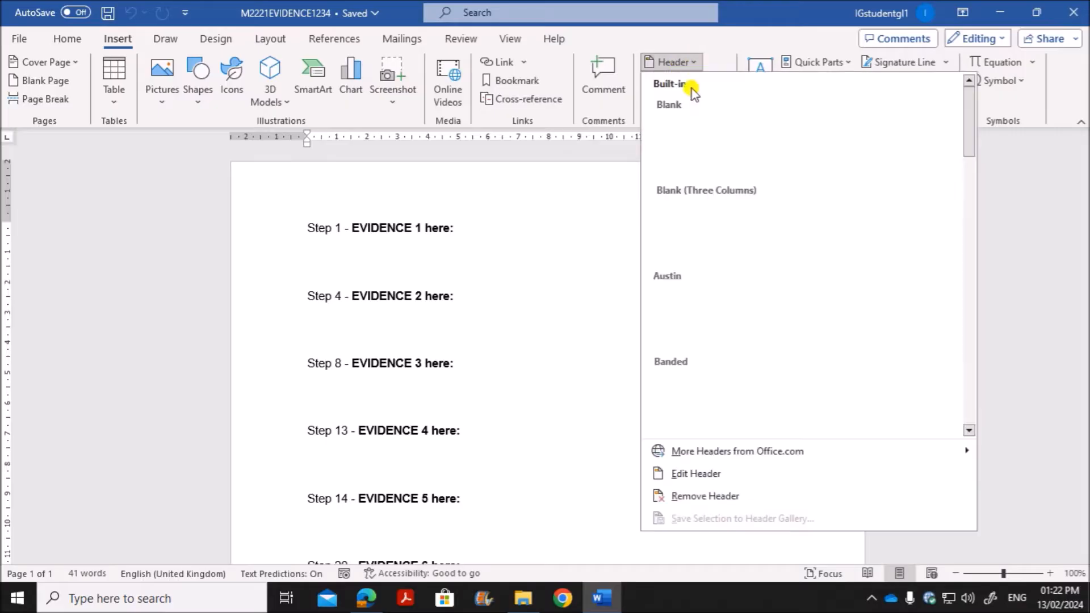
click(659, 146)
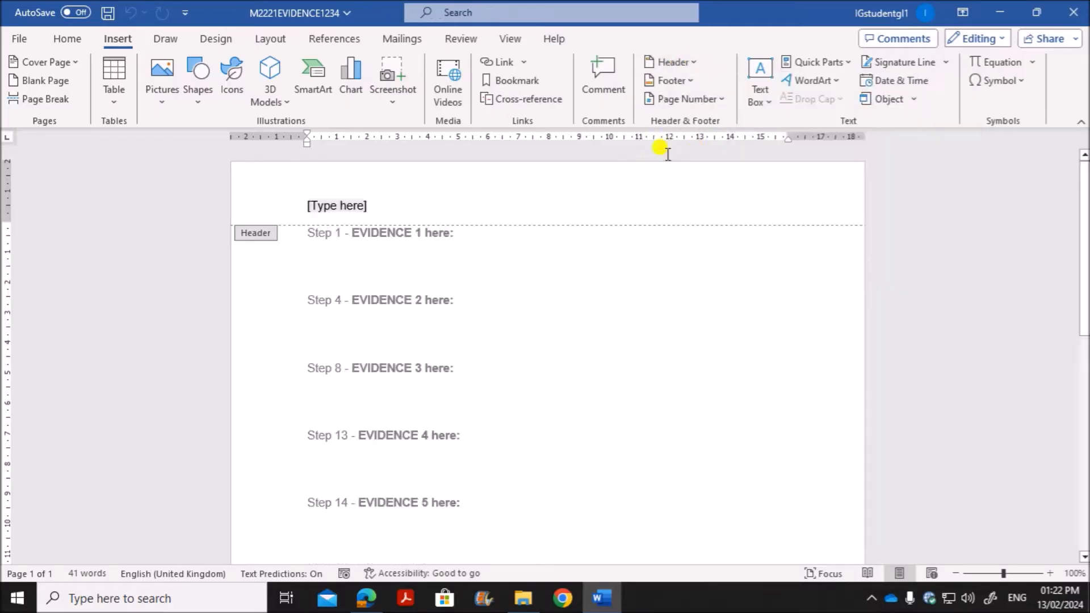
text(Nam)
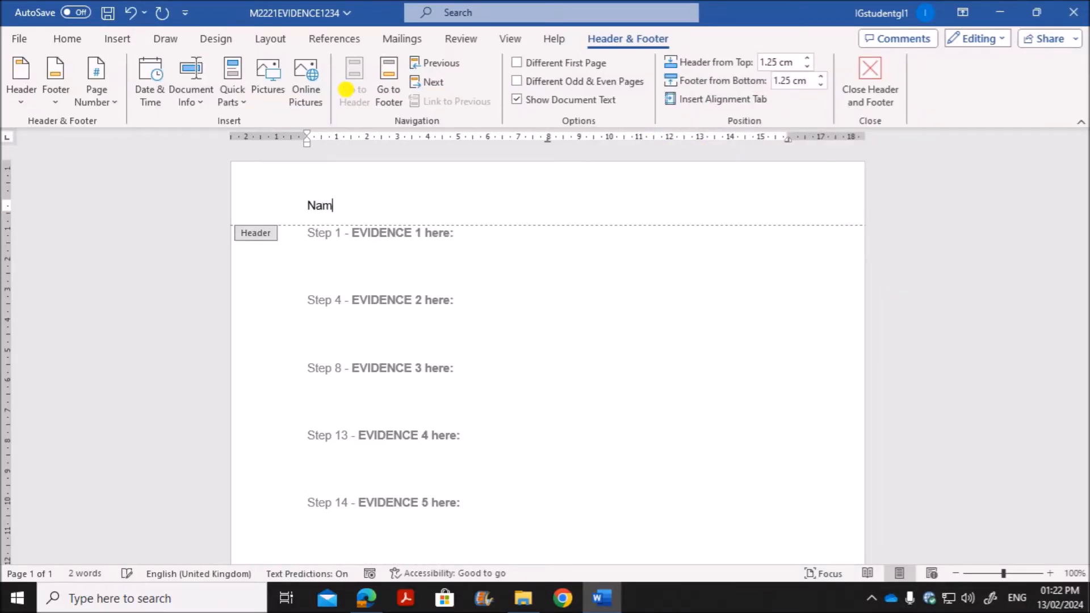
text(e , ZZ123 ,1234)
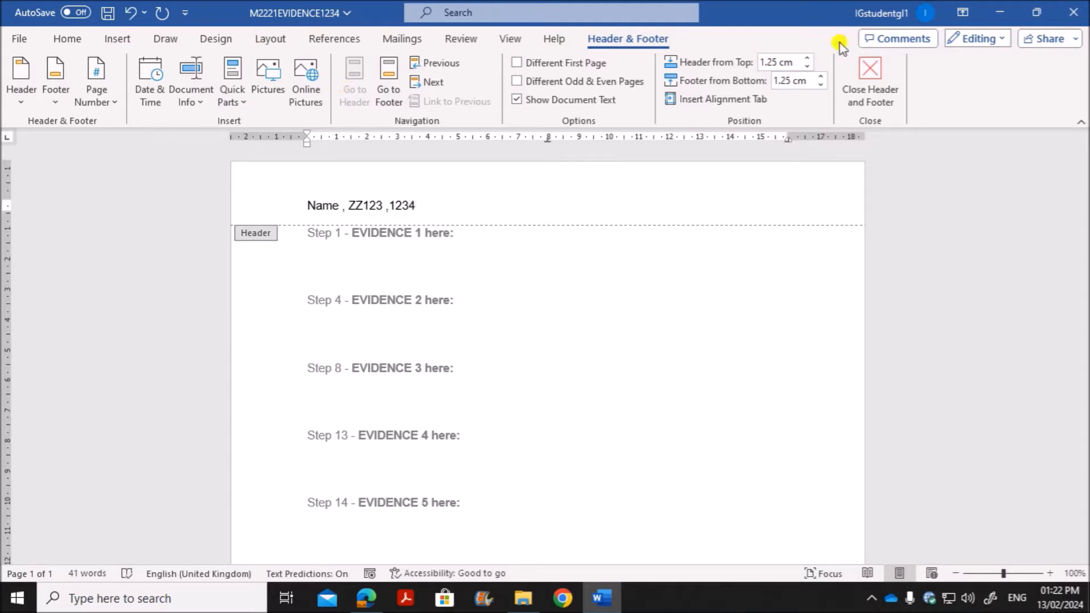
click(868, 88)
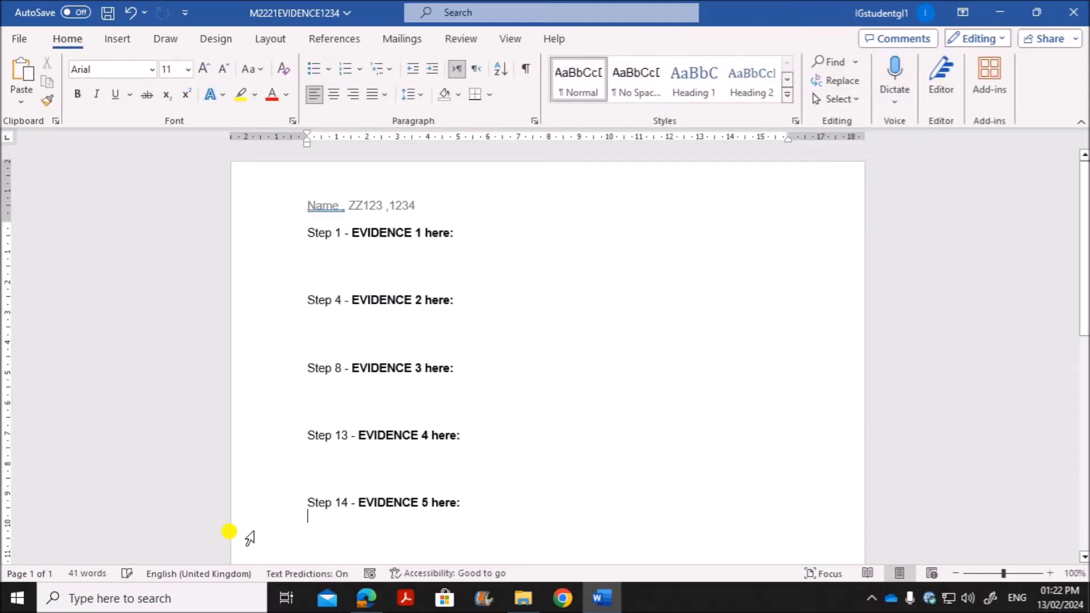
Step: Find Task 2 in the question paper and open its source file M2221STORAGE from the March 2022-21 folder in Word
click(369, 599)
scroll(391, 423, down, 4)
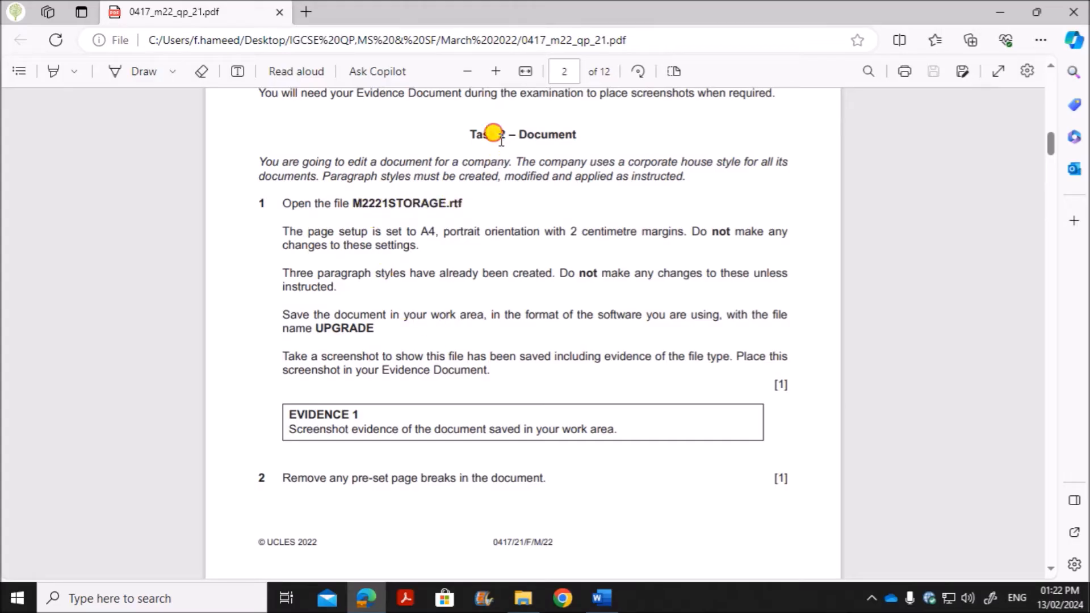
drag(498, 136, 597, 116)
click(528, 600)
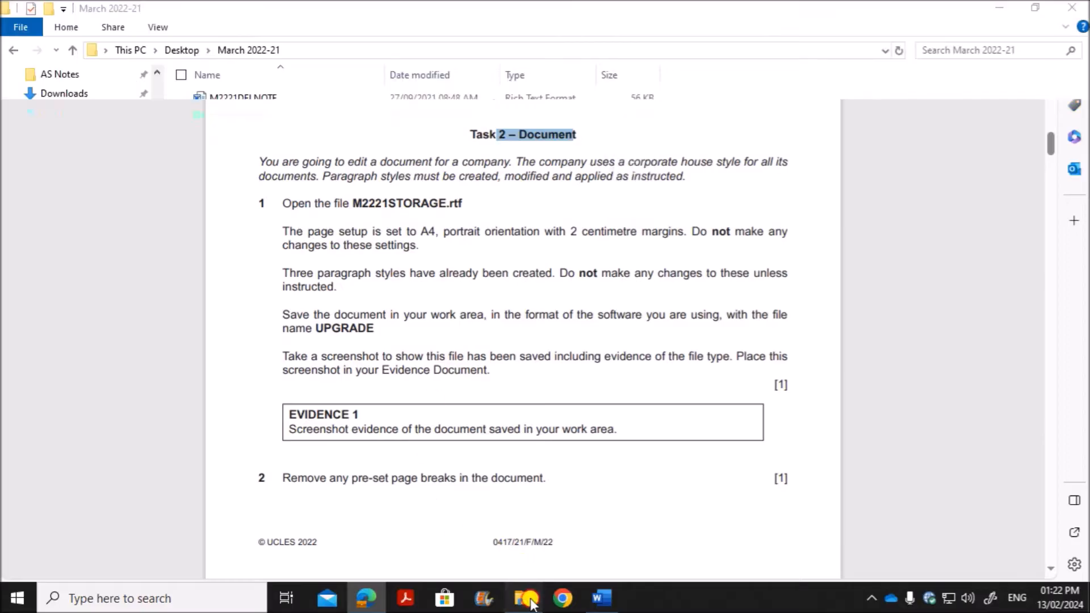
click(267, 268)
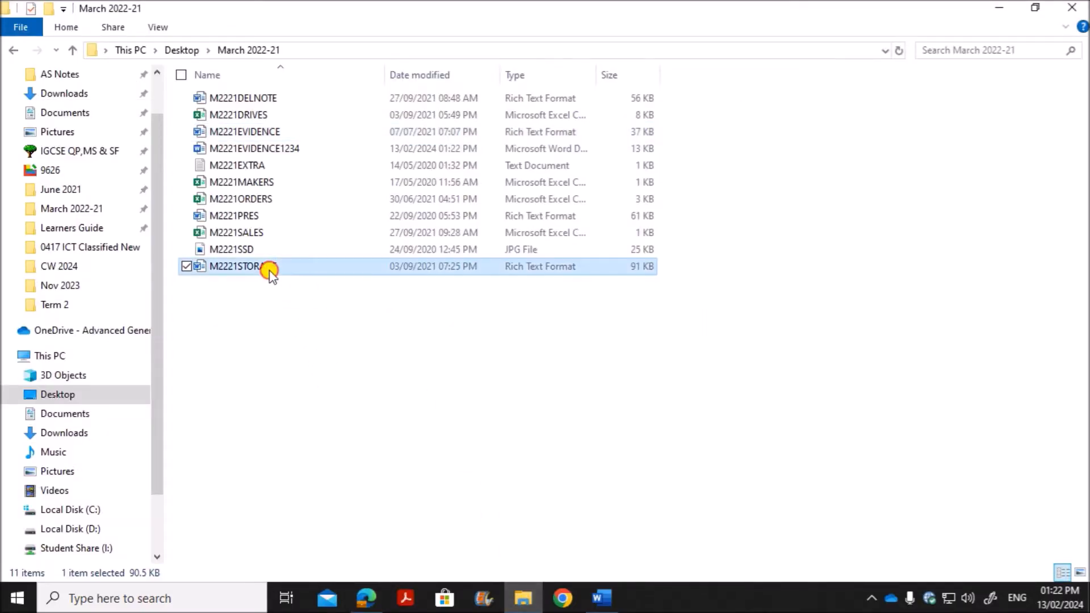
double_click(269, 272)
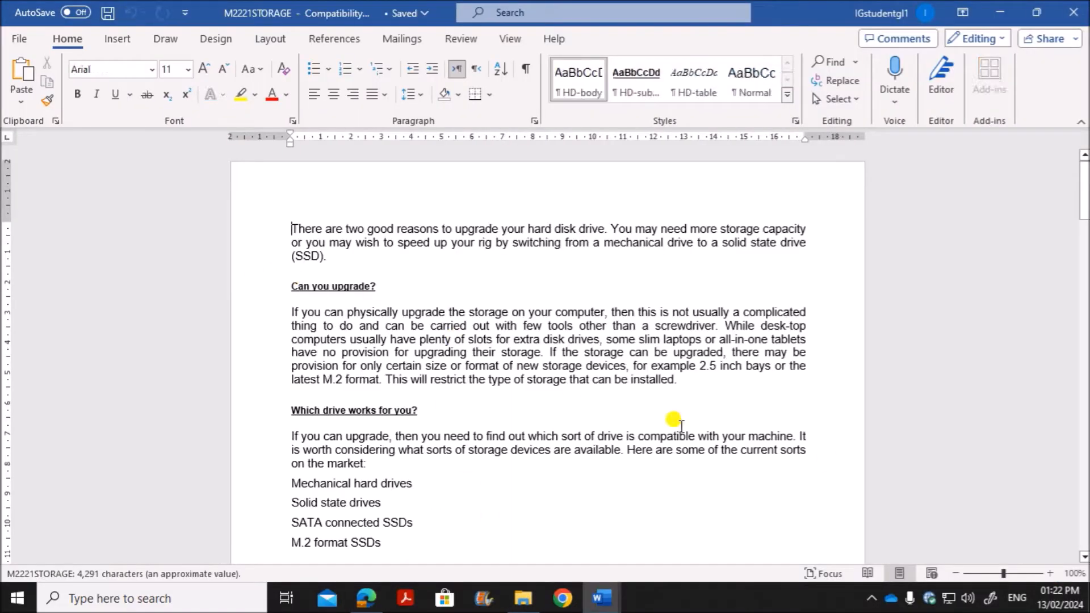
click(1050, 573)
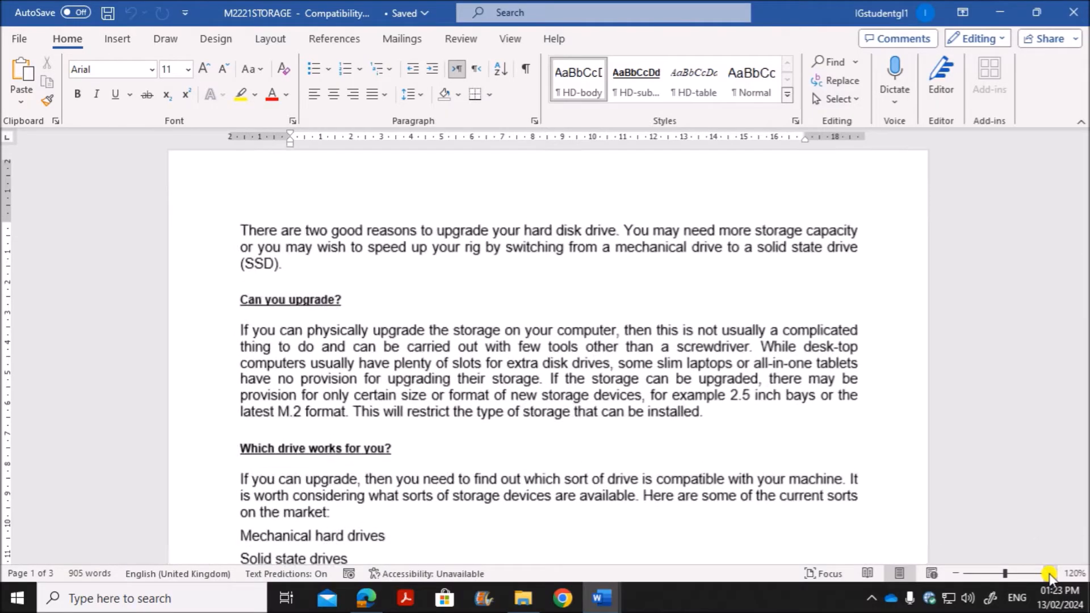
click(1050, 574)
click(1050, 573)
Step: Read Task 2 step 1 in the question paper for the page setup, paragraph style, file format and file name requirements
click(362, 598)
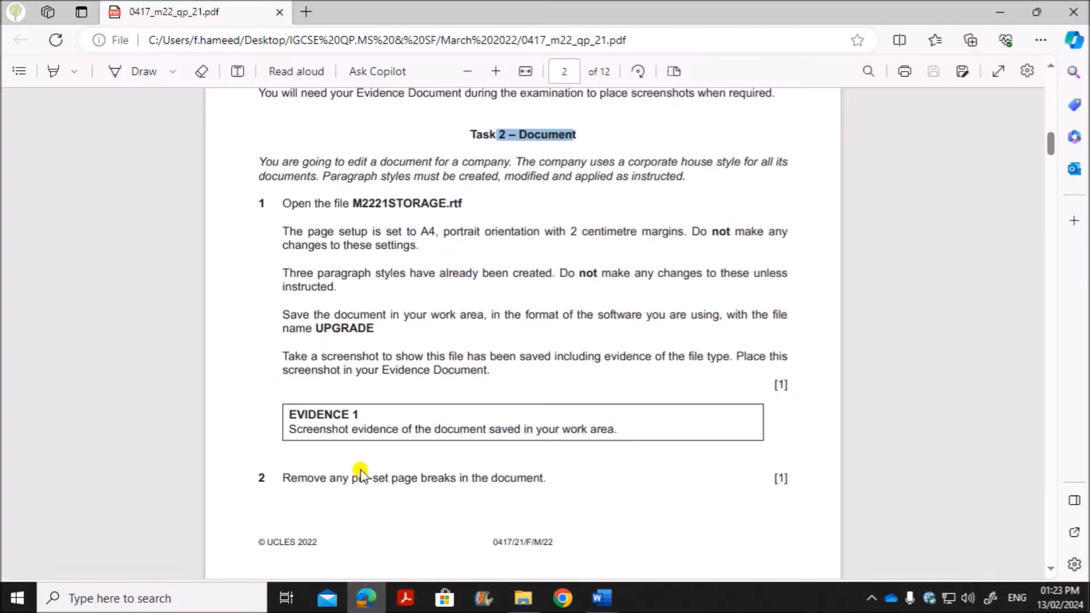
scroll(357, 468, down, 1)
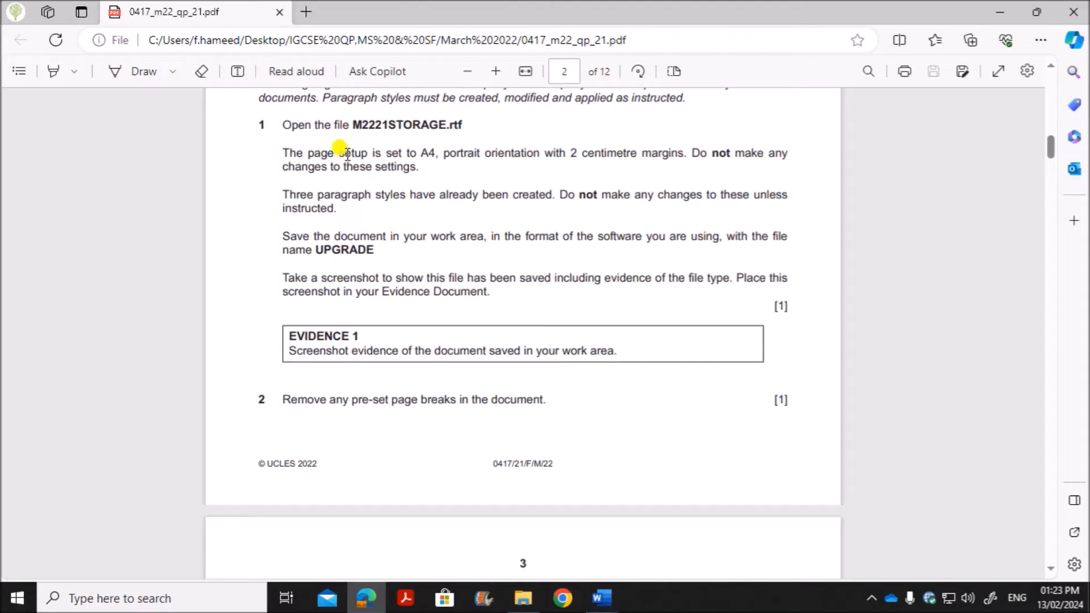
drag(340, 149, 548, 197)
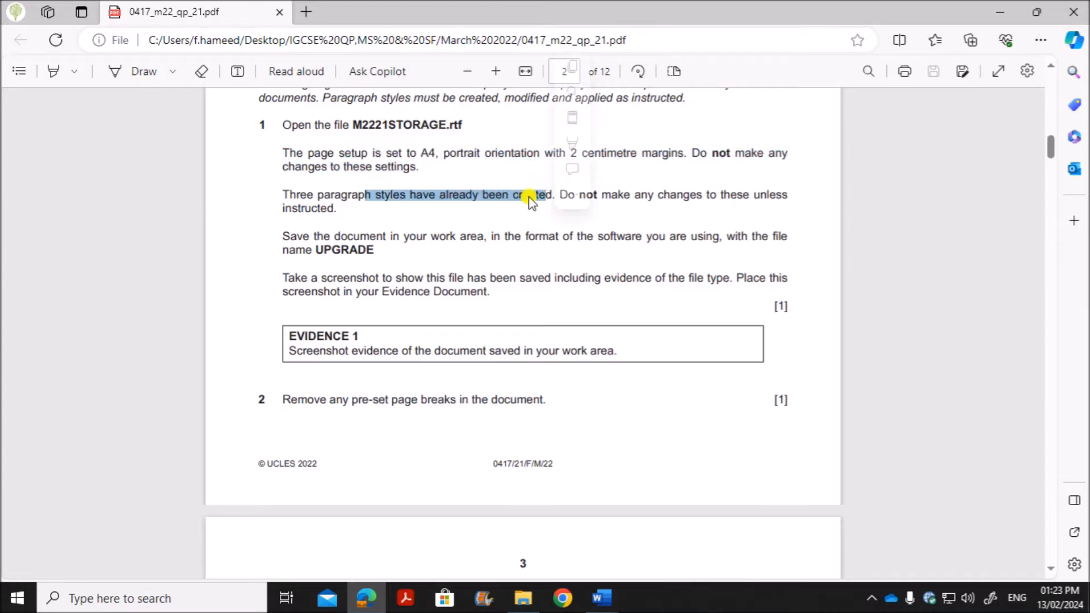
click(369, 237)
drag(342, 236, 714, 237)
drag(316, 250, 367, 252)
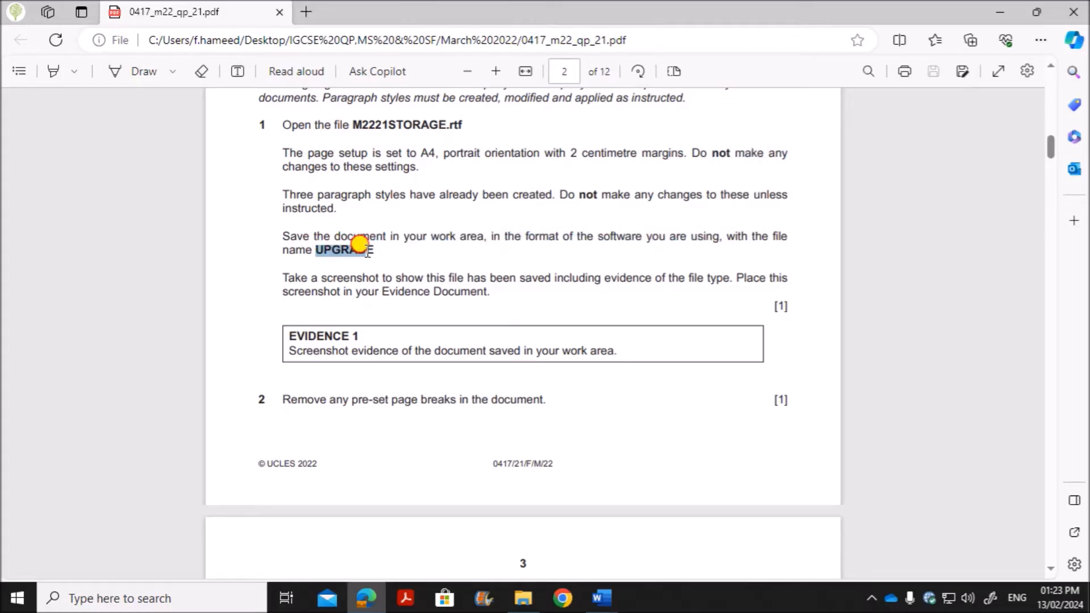
Step: Switch to the M2221STORAGE document in Word and save it as UPGRADE in Word Document format
mouse_move(602, 598)
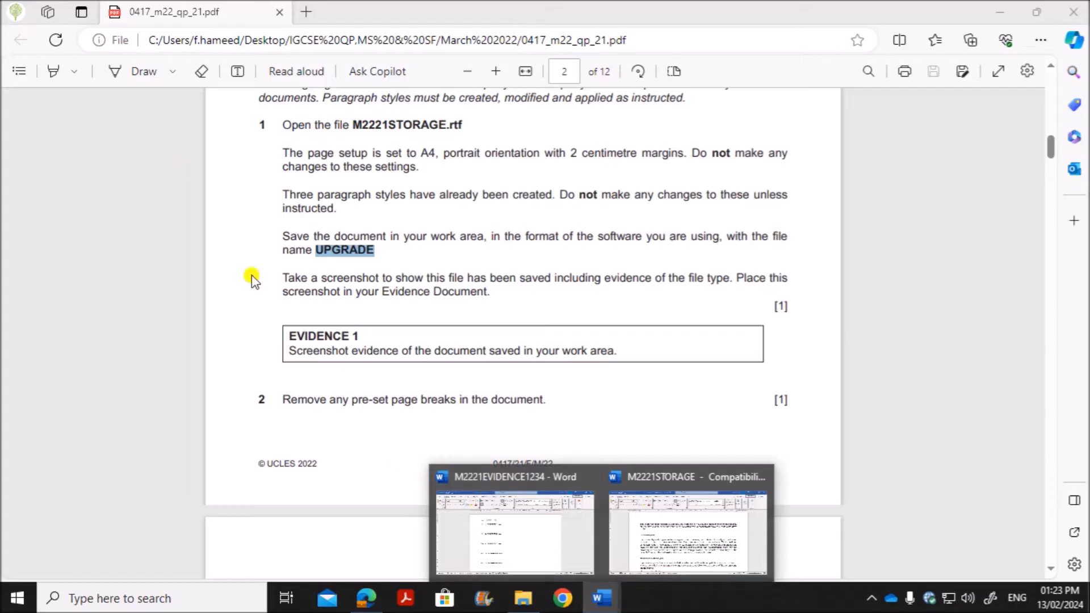
click(653, 528)
click(14, 35)
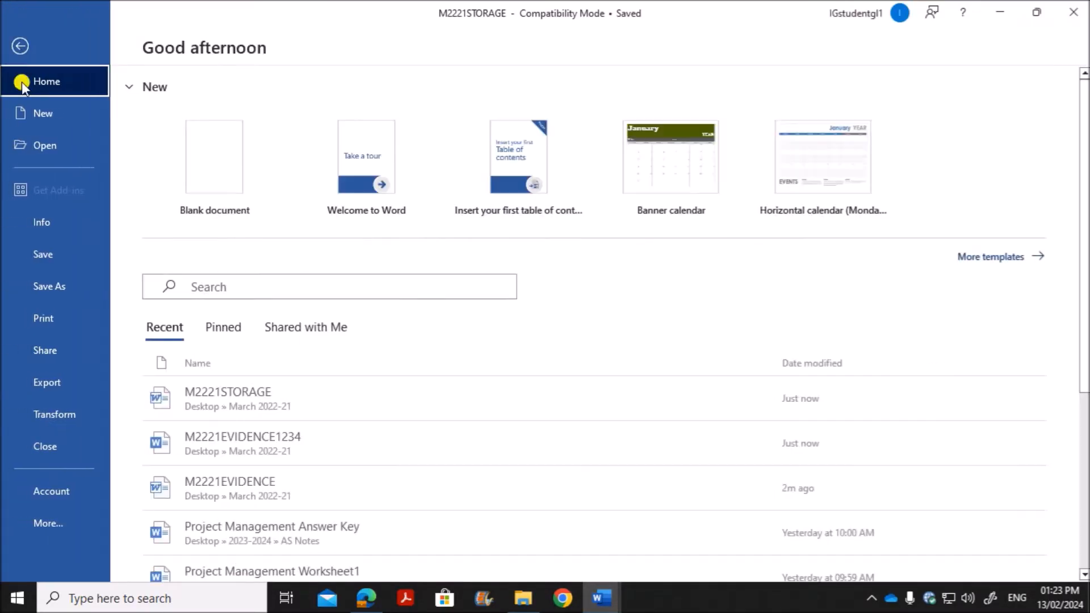
click(52, 286)
click(226, 348)
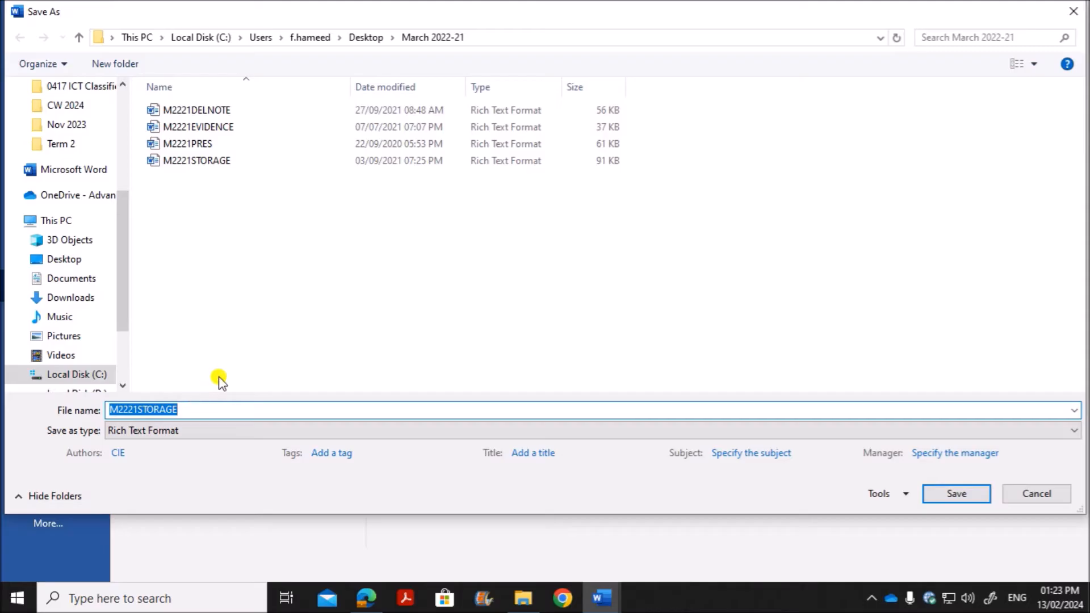
text(UPGRADE)
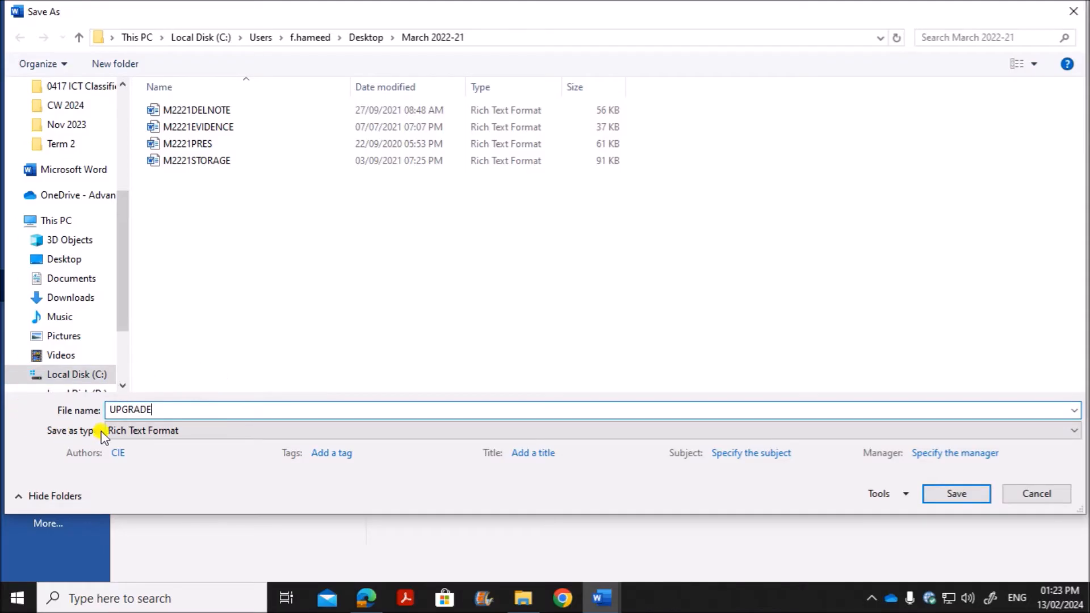
click(106, 432)
click(166, 210)
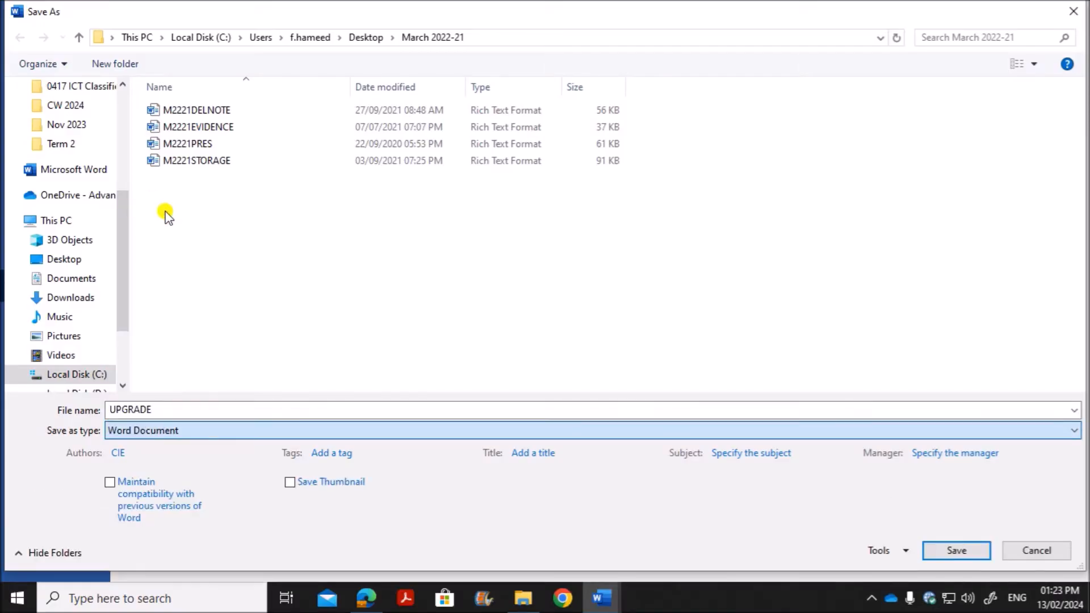
click(957, 550)
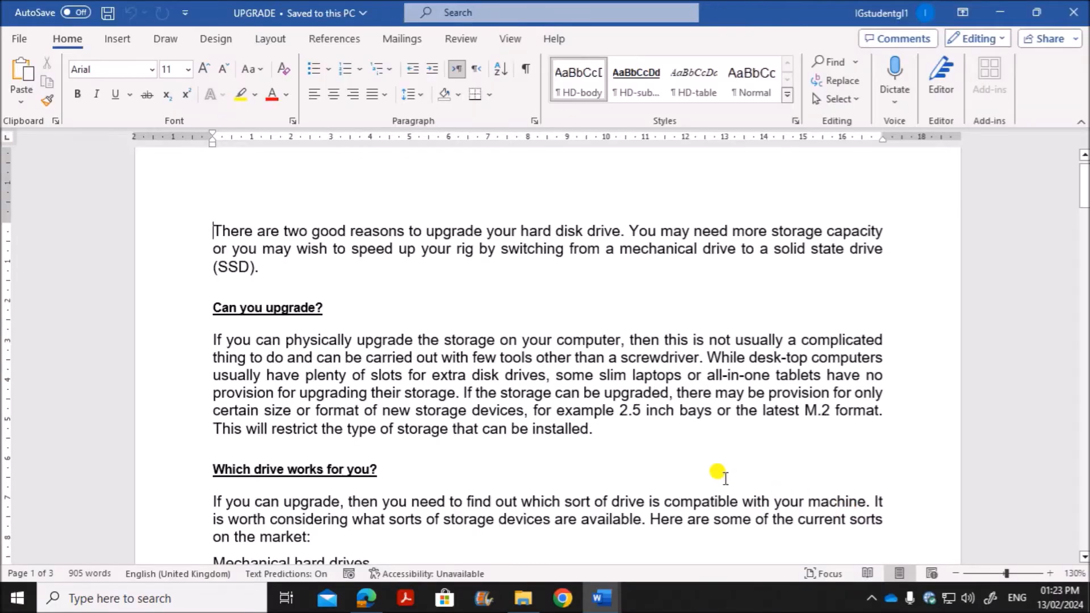
Step: Read the Evidence 1 requirement in the question paper, then select UPGRADE in the March 2022-21 folder and widen the Type column to show full file types
click(366, 598)
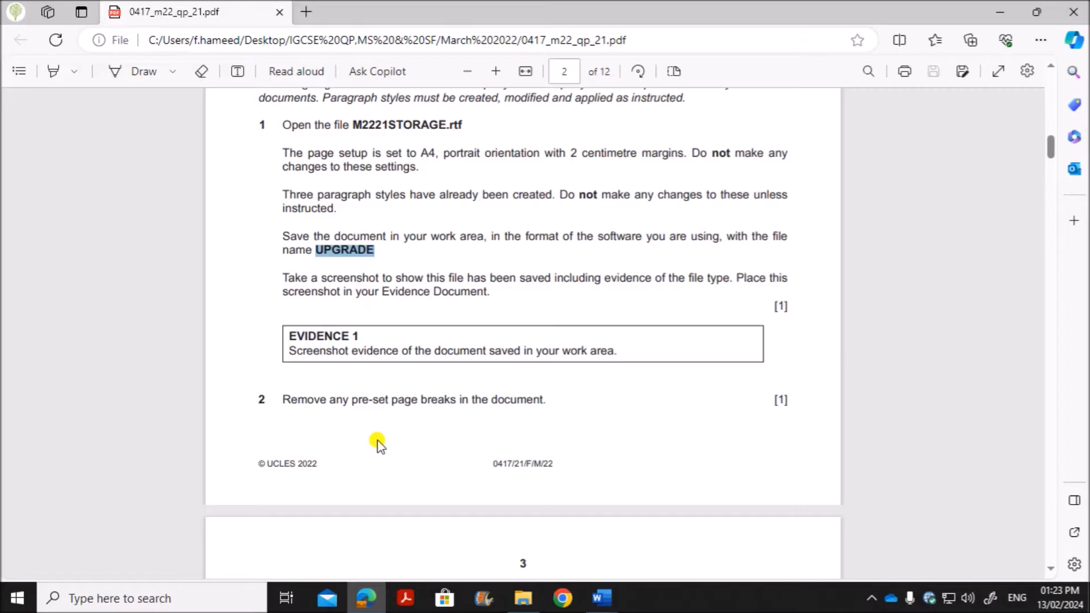
drag(290, 349, 623, 361)
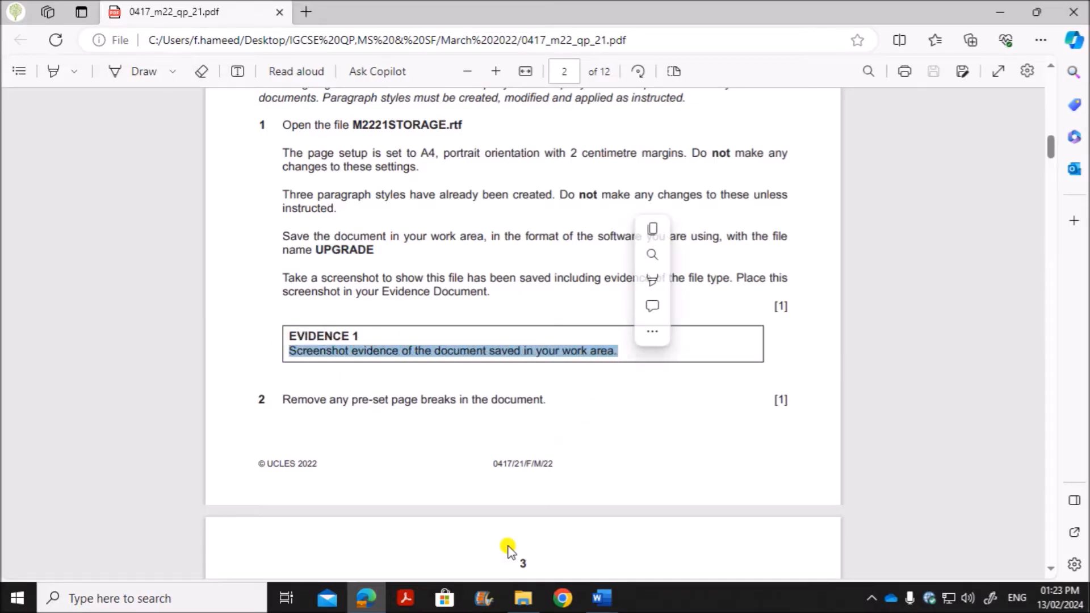
click(522, 598)
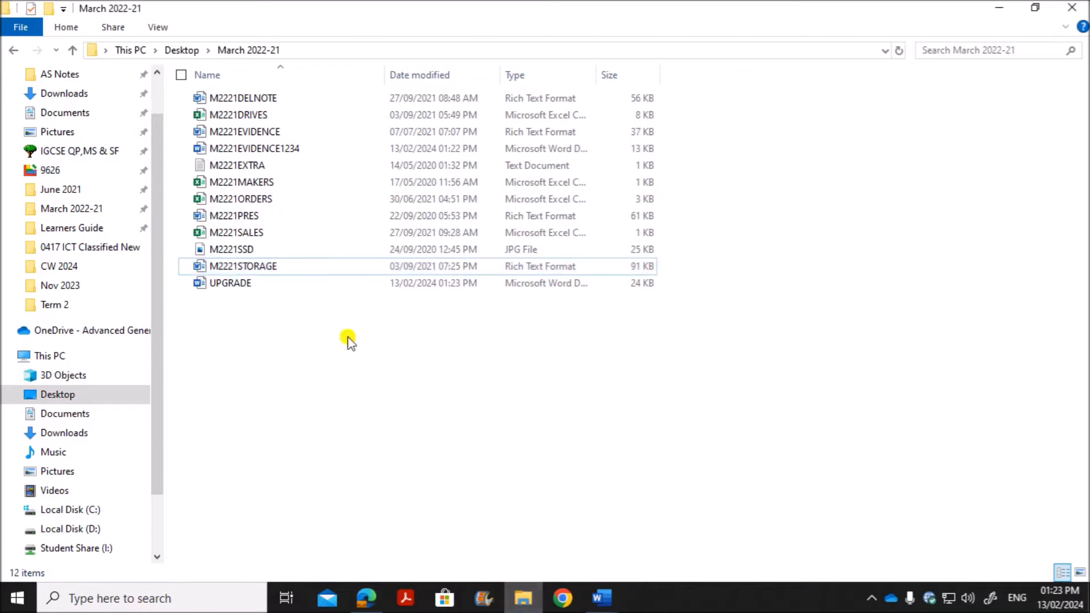
click(418, 282)
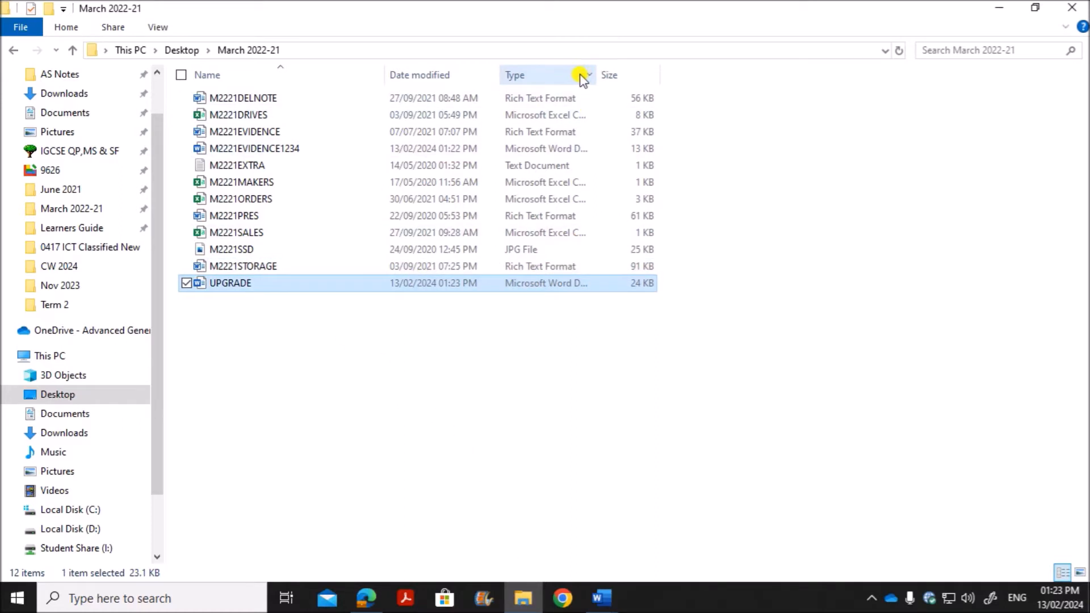
drag(596, 73, 720, 71)
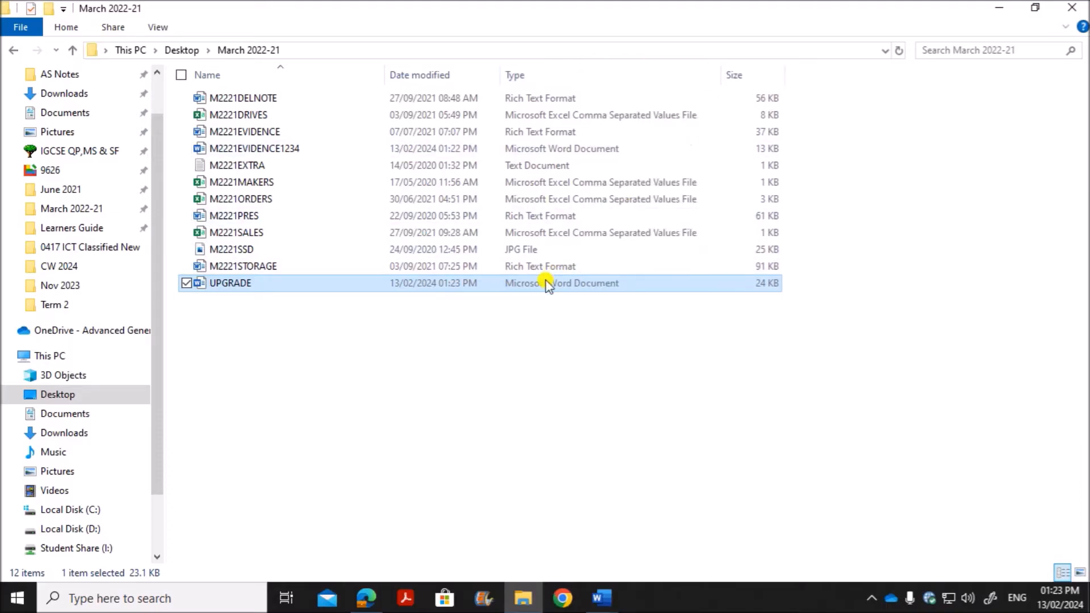
Step: Capture the March 2022-21 folder listing with its file names and types, including UPGRADE, using Snipping Tool
click(146, 601)
text(sni)
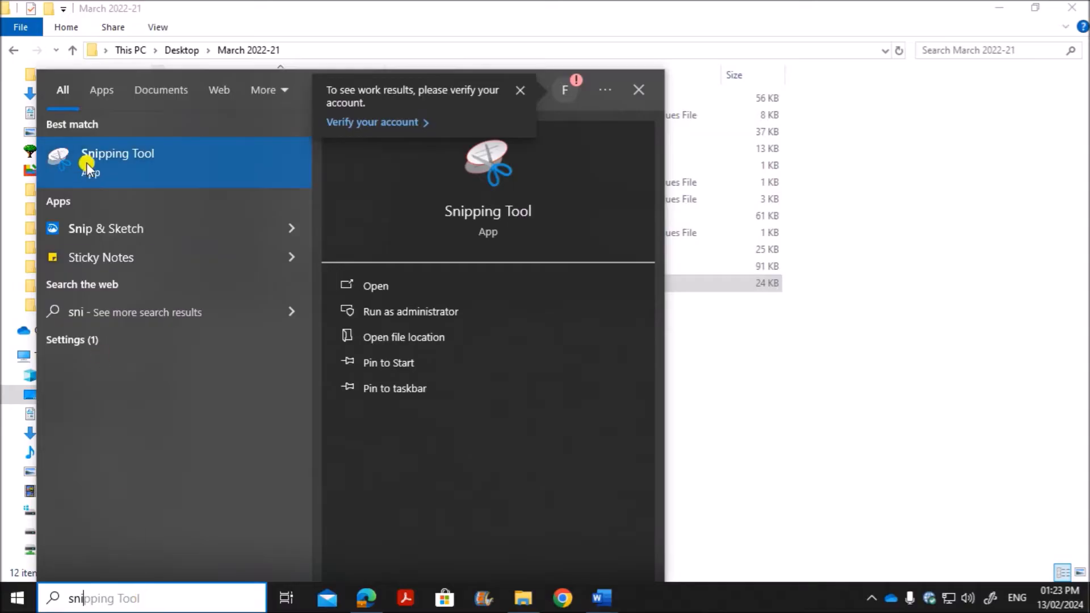
click(91, 157)
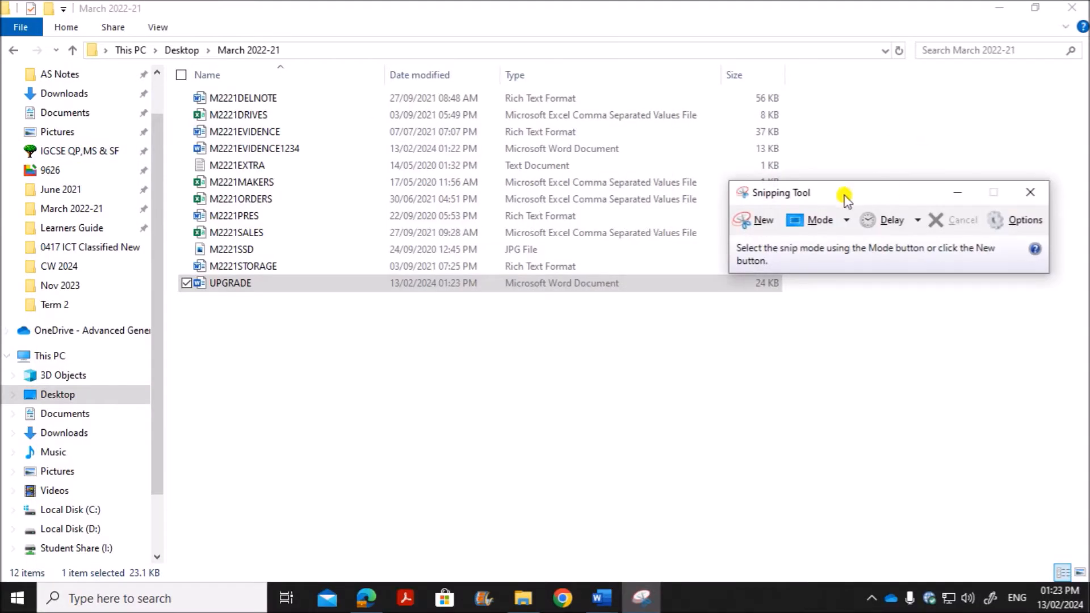
click(741, 220)
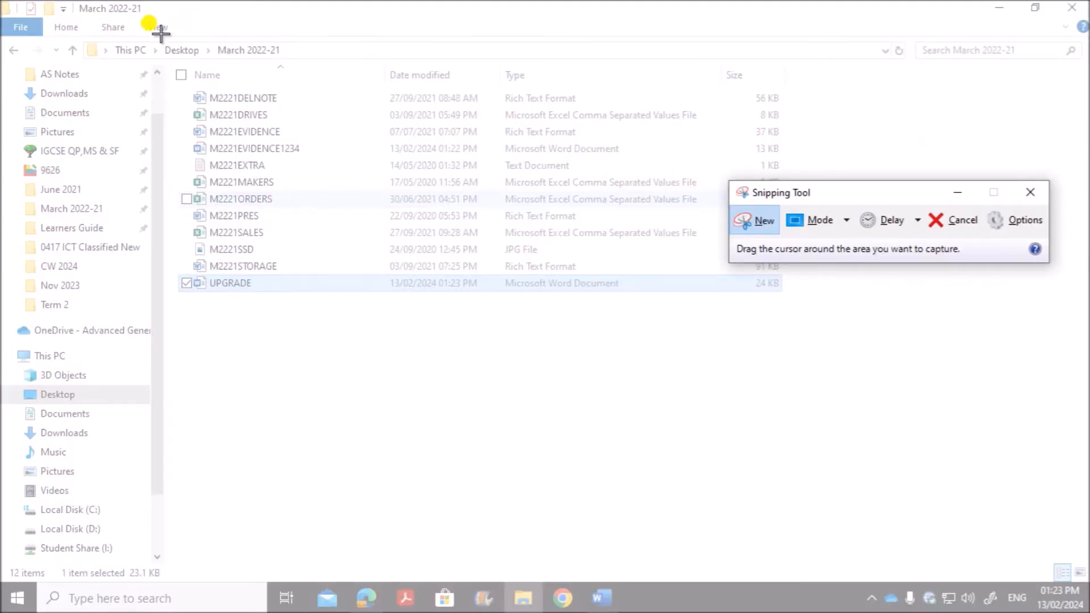
drag(161, 34, 810, 303)
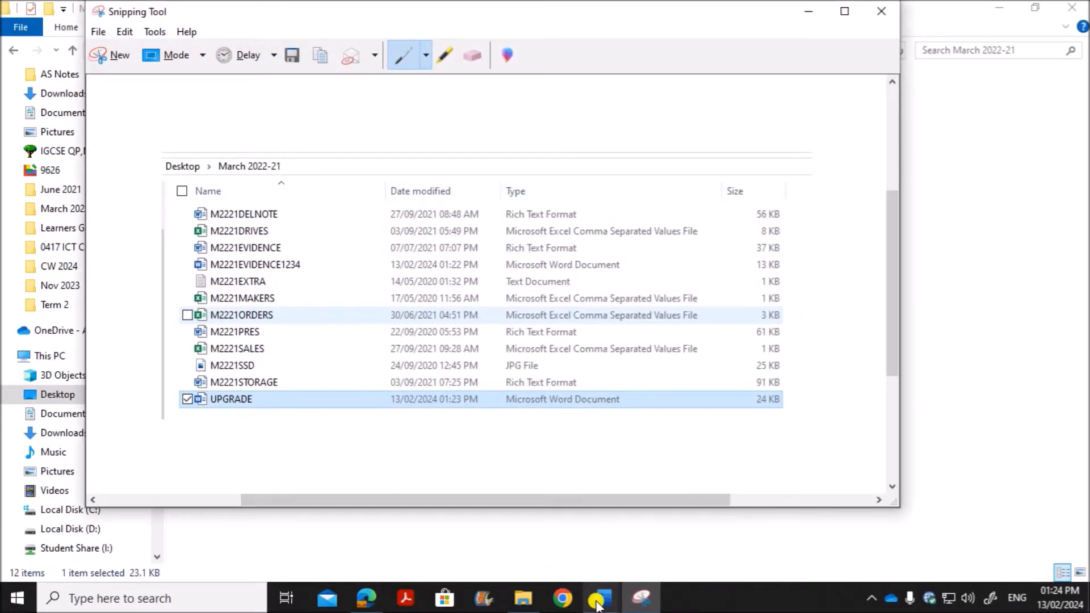
Step: Switch to the M2221EVIDENCE1234 document in Word and paste the folder screenshot under the Step 1 EVIDENCE 1 heading
mouse_move(598, 603)
click(501, 548)
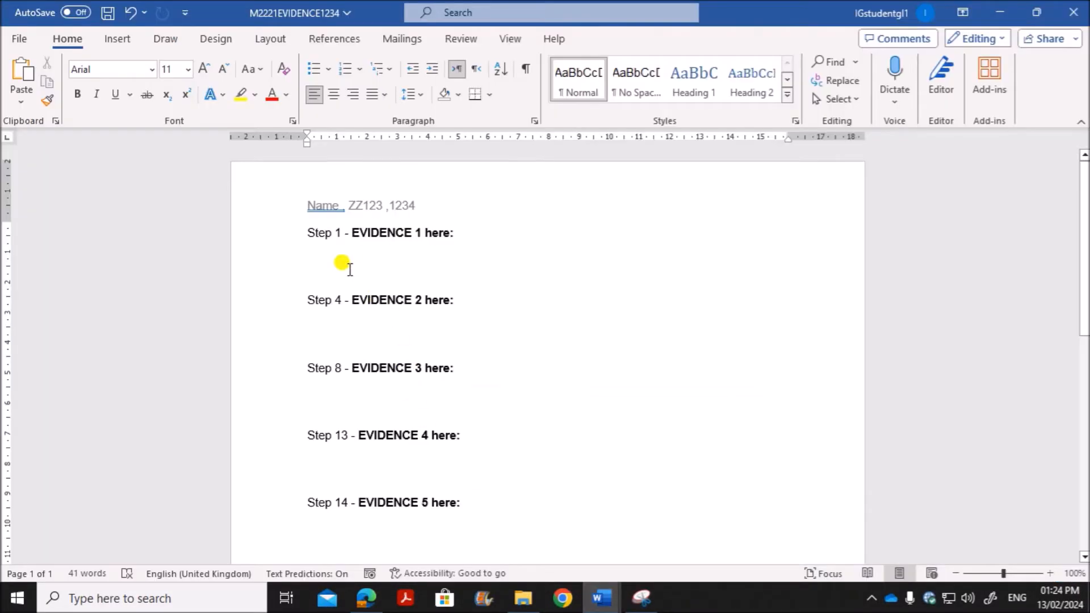
key(ctrl+v)
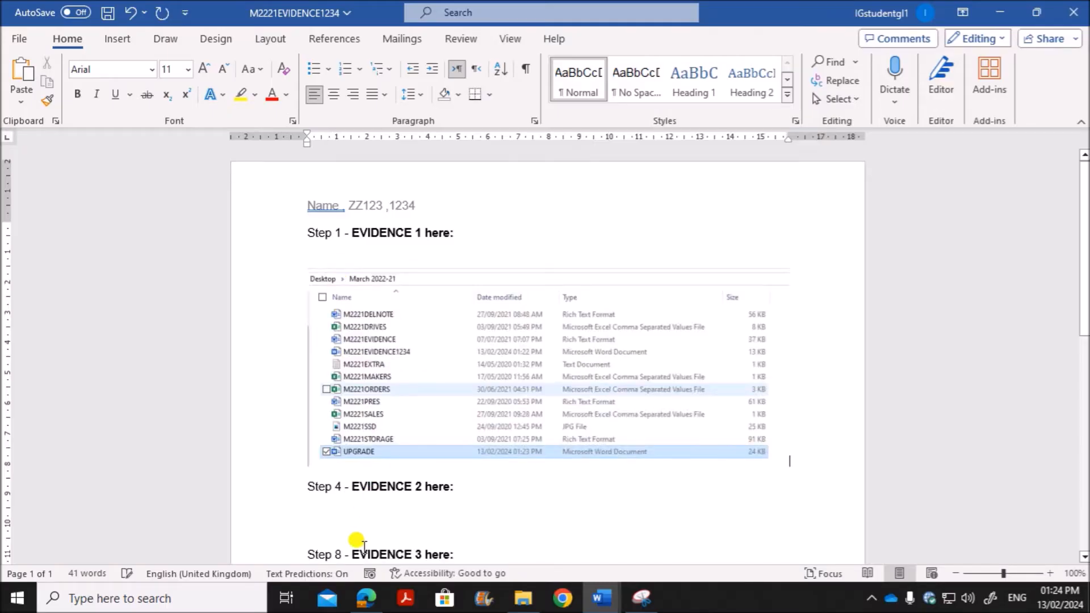
Step: Read Task 2 step 2 in the question paper for the instruction on pre-set page breaks
click(366, 598)
scroll(405, 485, down, 1)
scroll(403, 485, down, 3)
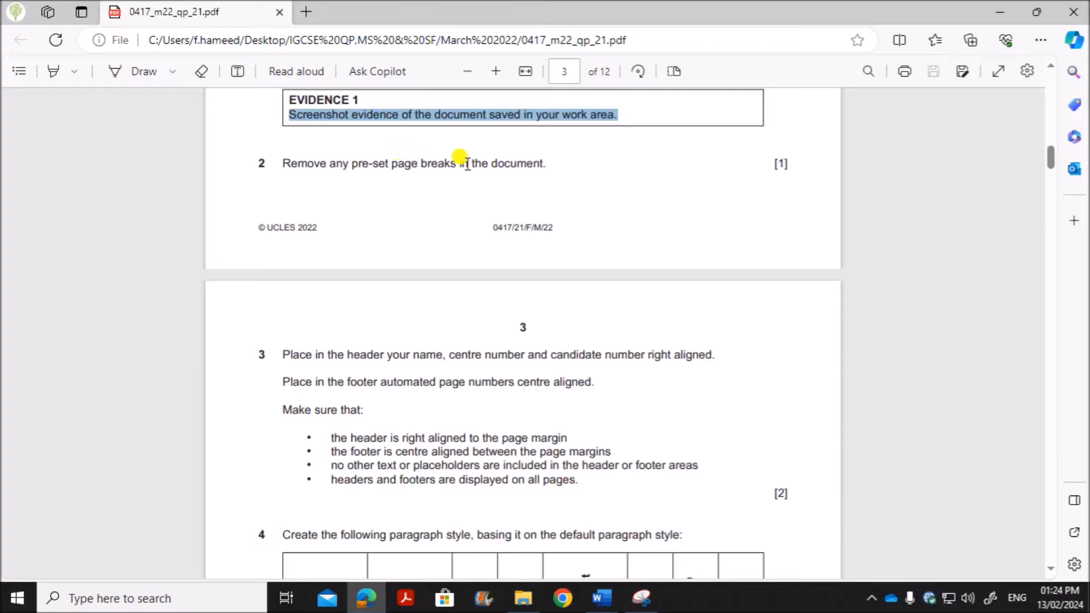
click(520, 168)
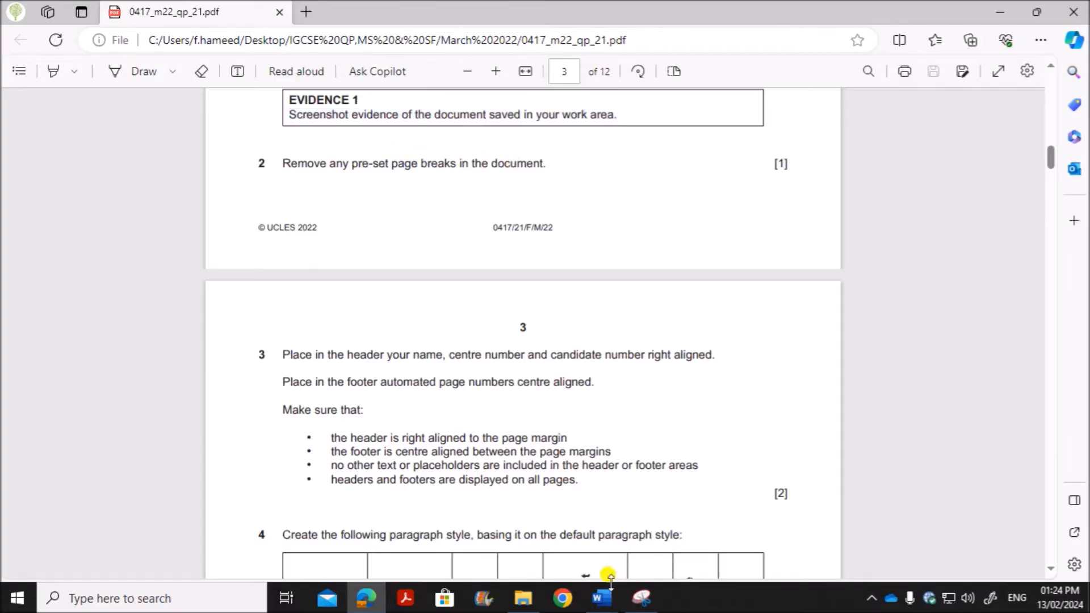
Step: Switch to the UPGRADE document in Word and show its formatting marks
mouse_move(603, 596)
click(659, 536)
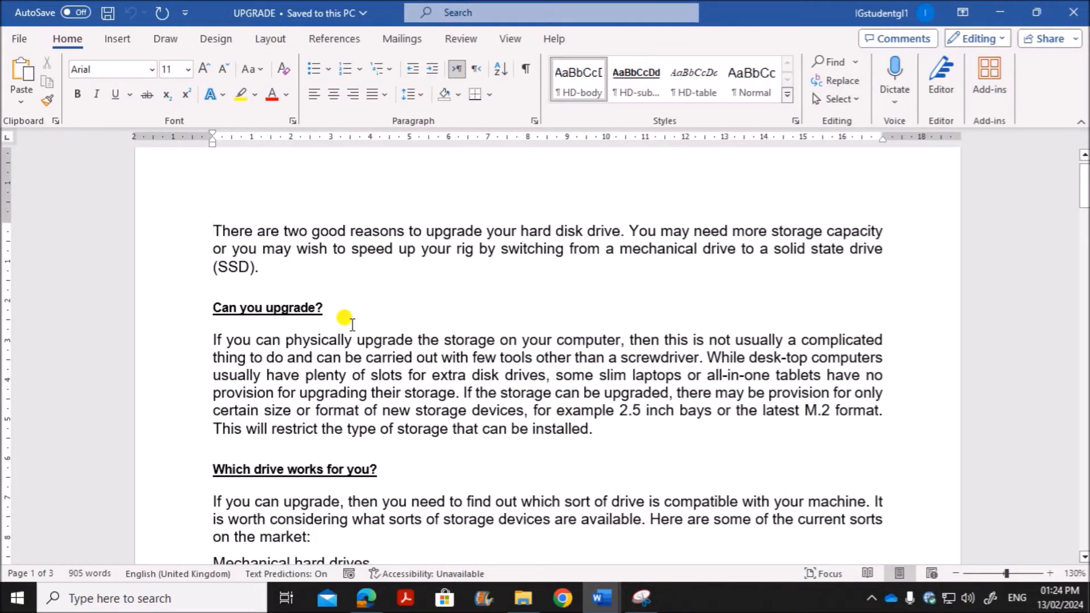
scroll(599, 337, down, 3)
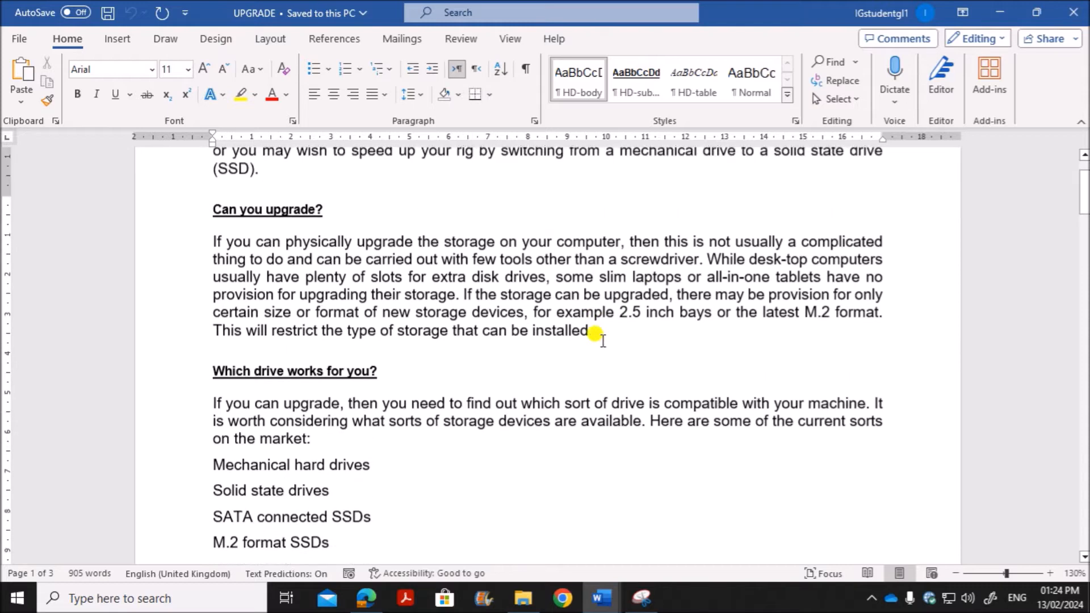
scroll(602, 341, up, 3)
scroll(588, 345, down, 1)
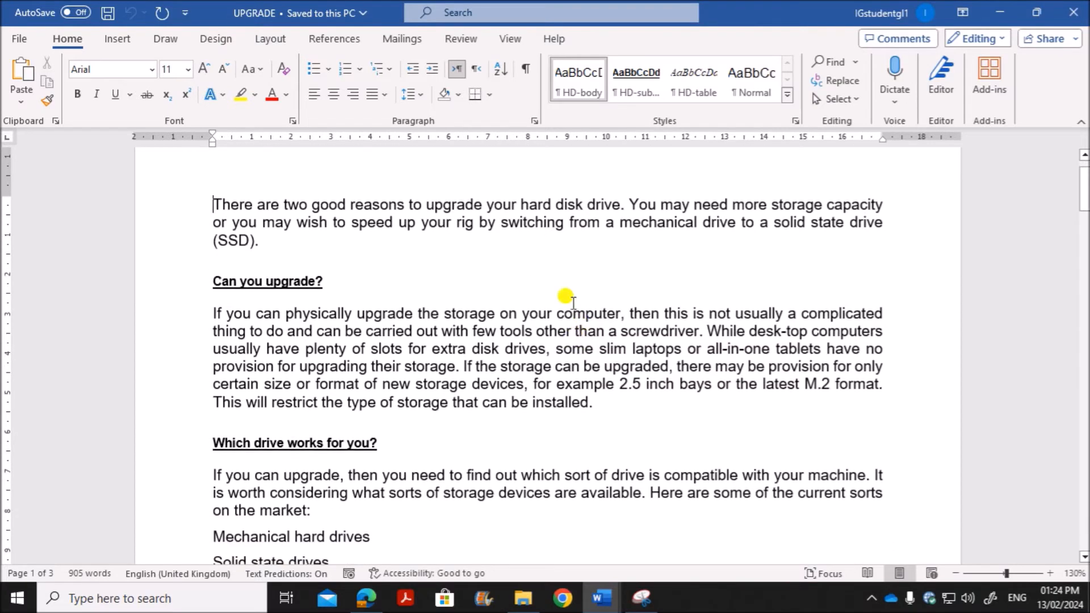
click(523, 70)
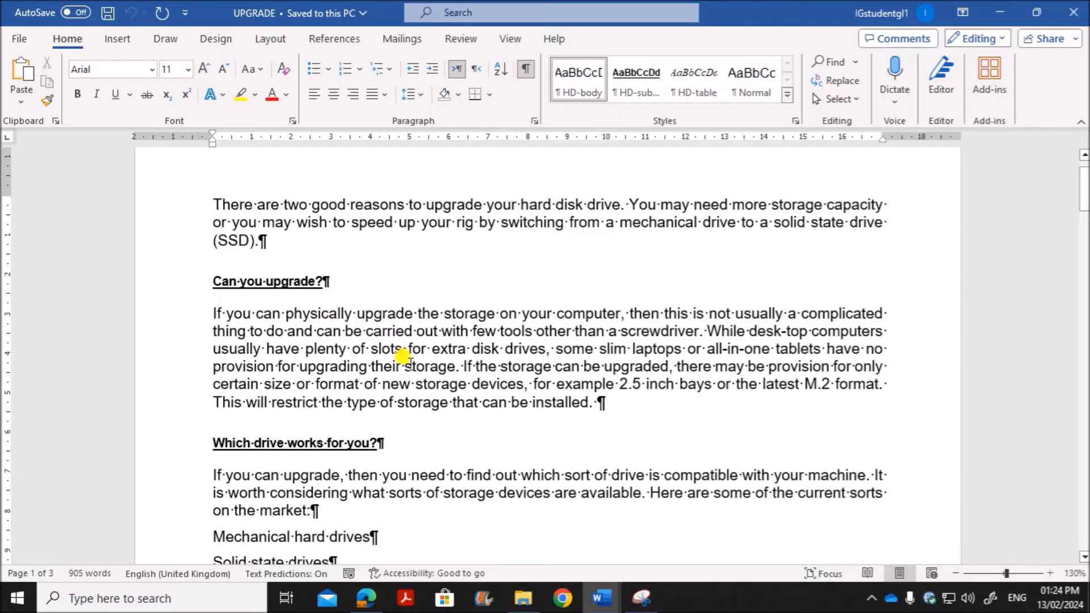
Step: Find the pre-set page break after the paragraph ending "secondary storage." below the storage table and delete it
scroll(419, 366, down, 6)
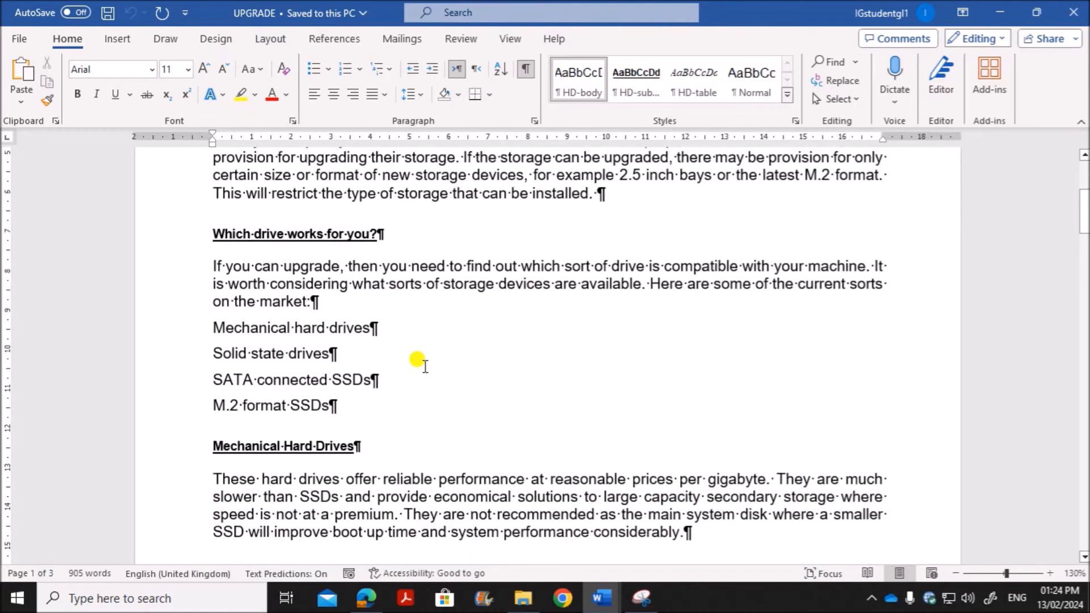
scroll(429, 329, down, 7)
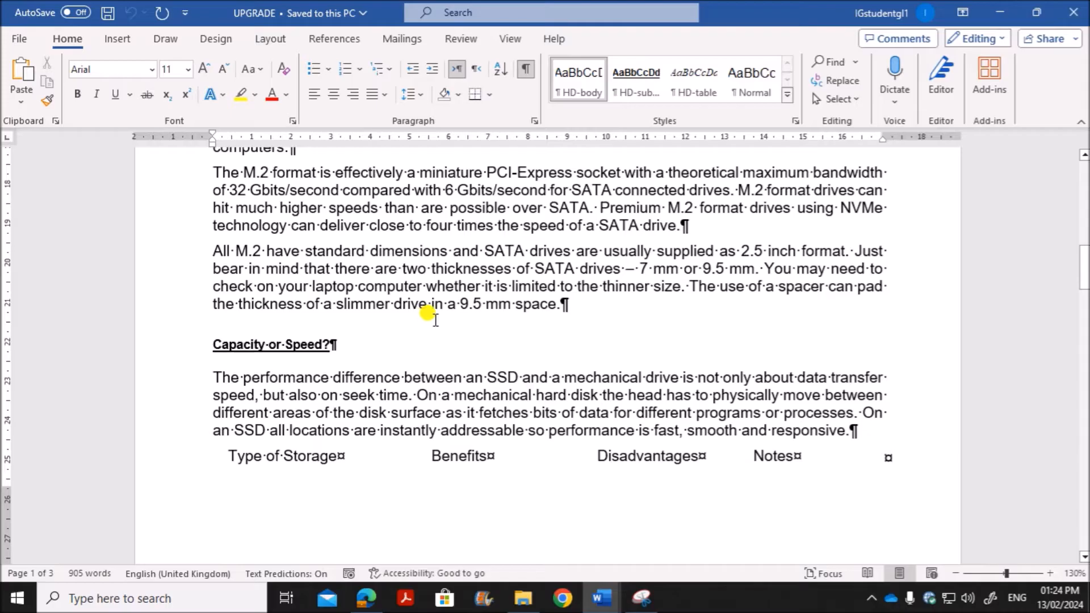
scroll(427, 313, down, 10)
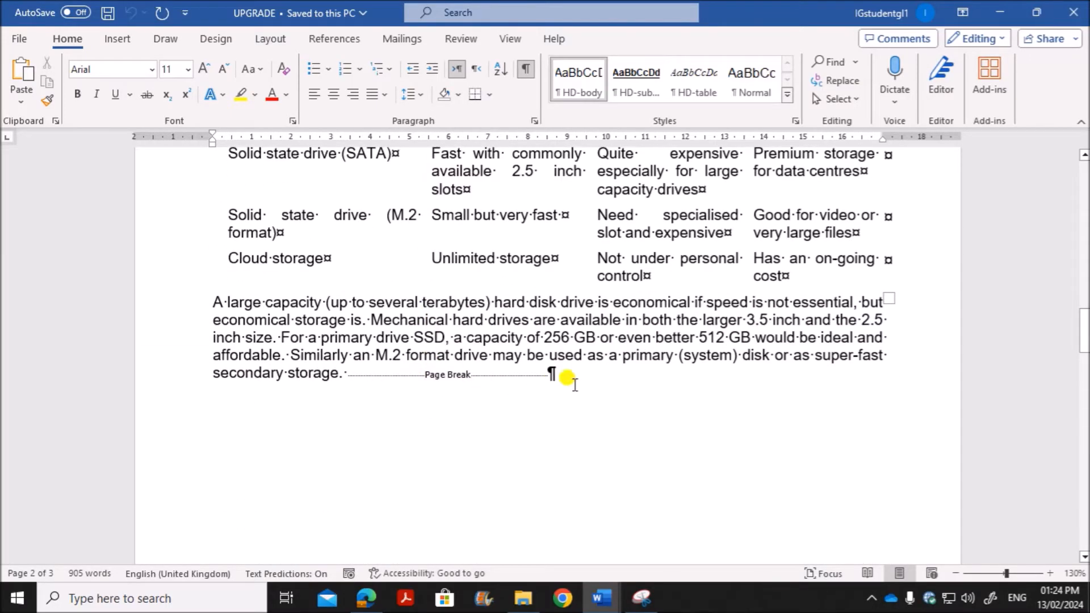
click(552, 372)
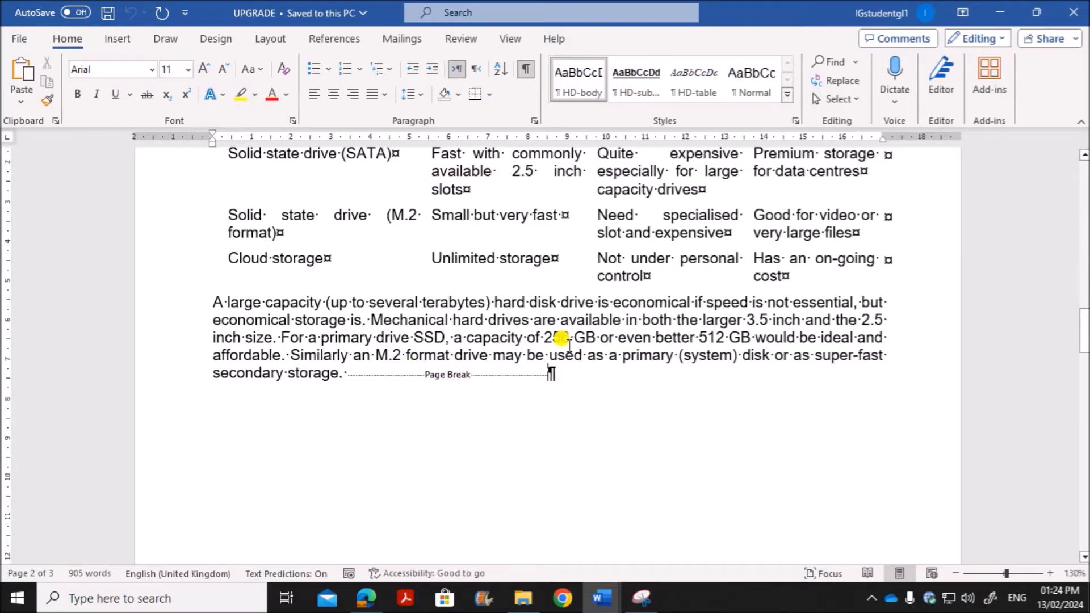
key(BackSpace)
Step: Check the rest of the document for other page breaks and hide the formatting marks
scroll(463, 431, down, 10)
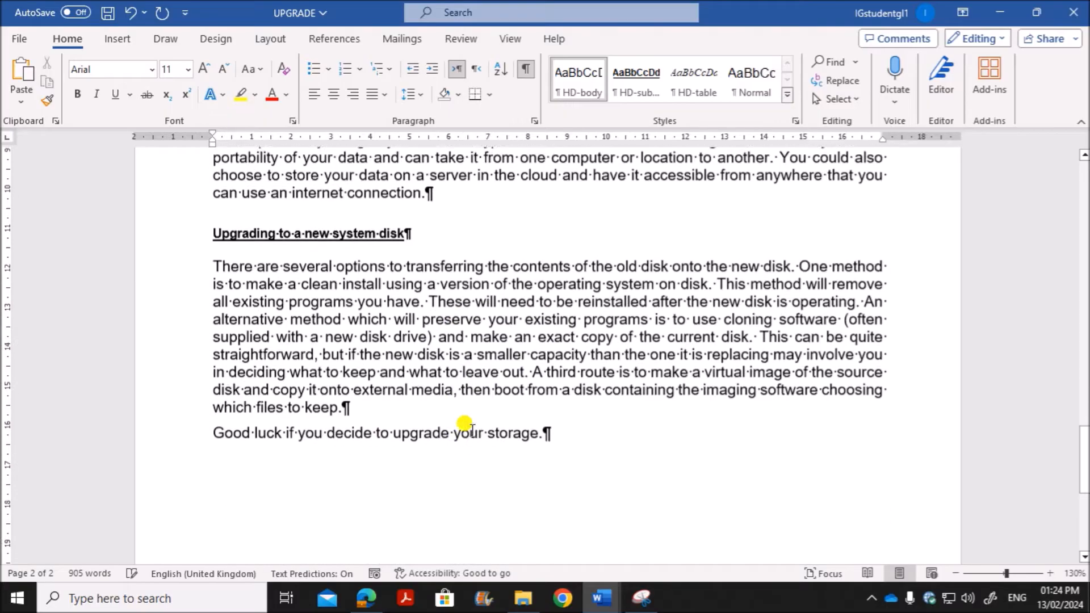
scroll(471, 428, down, 2)
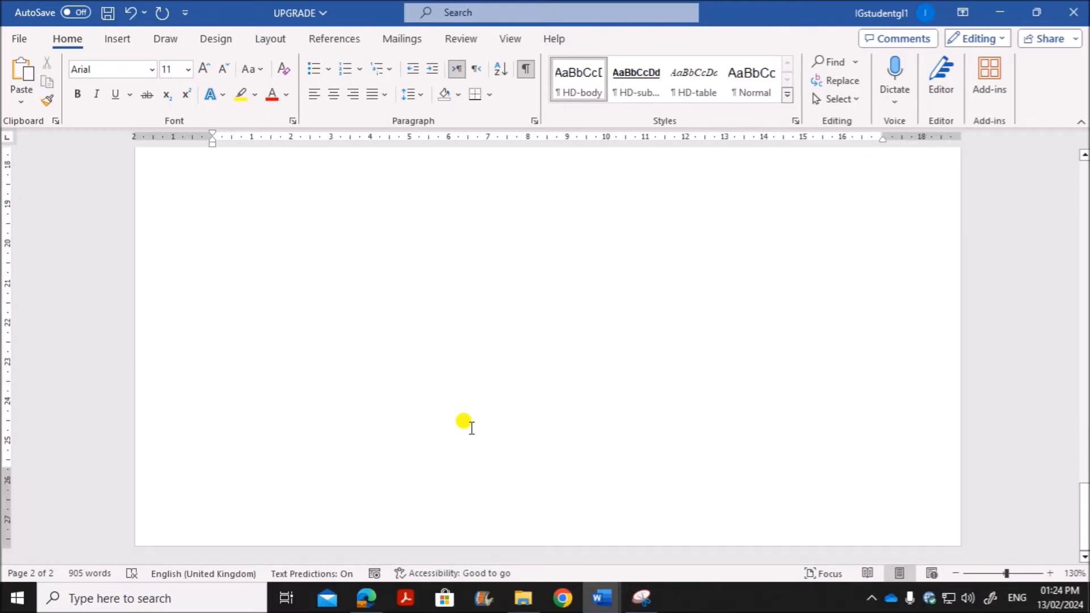
scroll(471, 428, up, 12)
scroll(471, 427, up, 15)
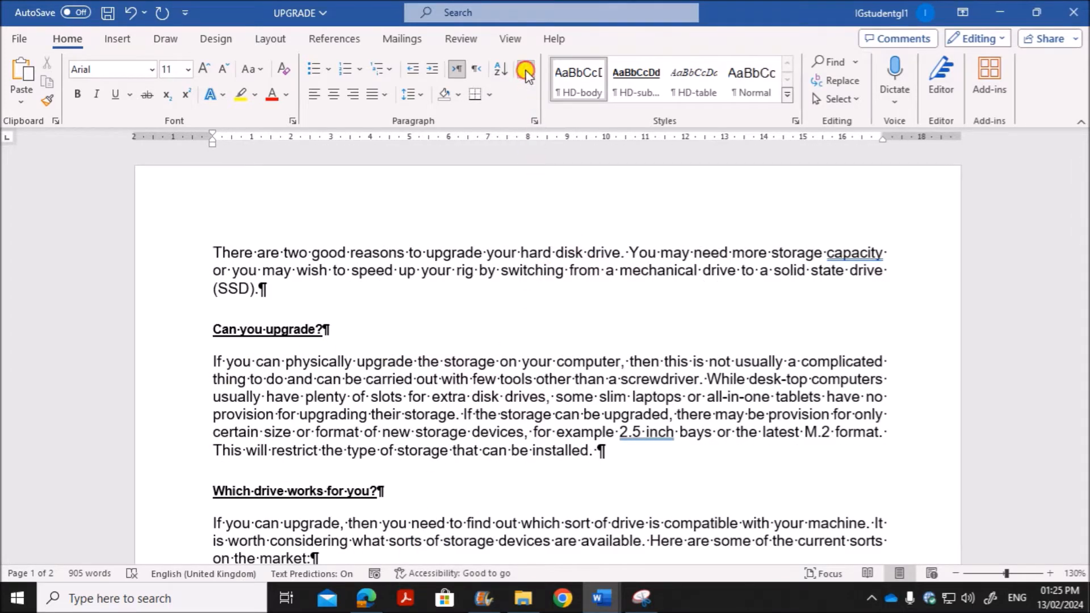
click(526, 70)
Step: Read Task 2 step 3 in the question paper for the header and footer content and alignment requirements
click(366, 598)
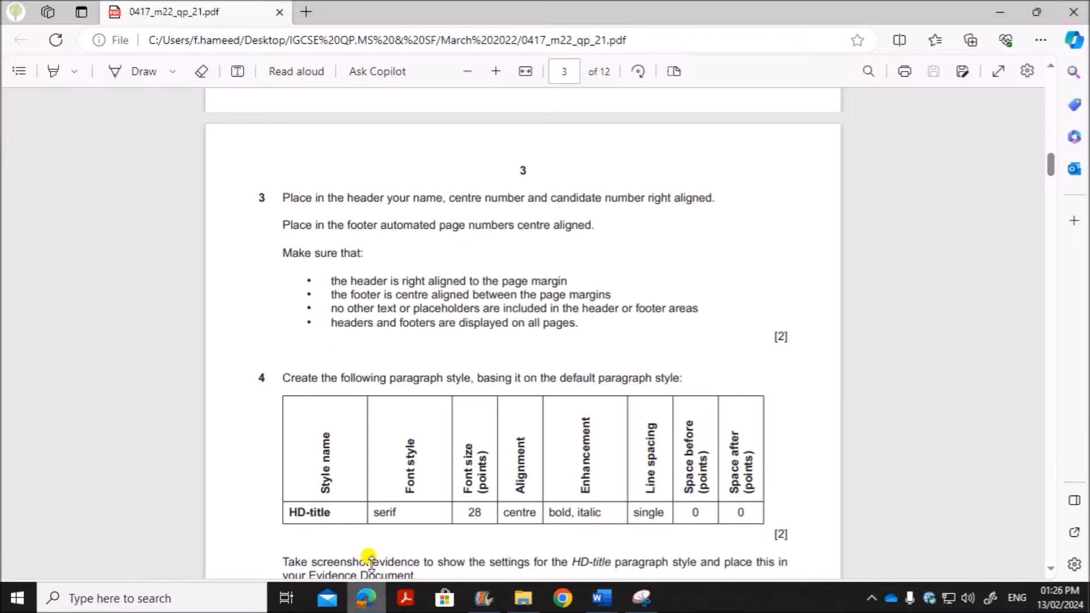
scroll(407, 387, down, 1)
scroll(402, 380, up, 5)
scroll(358, 392, down, 4)
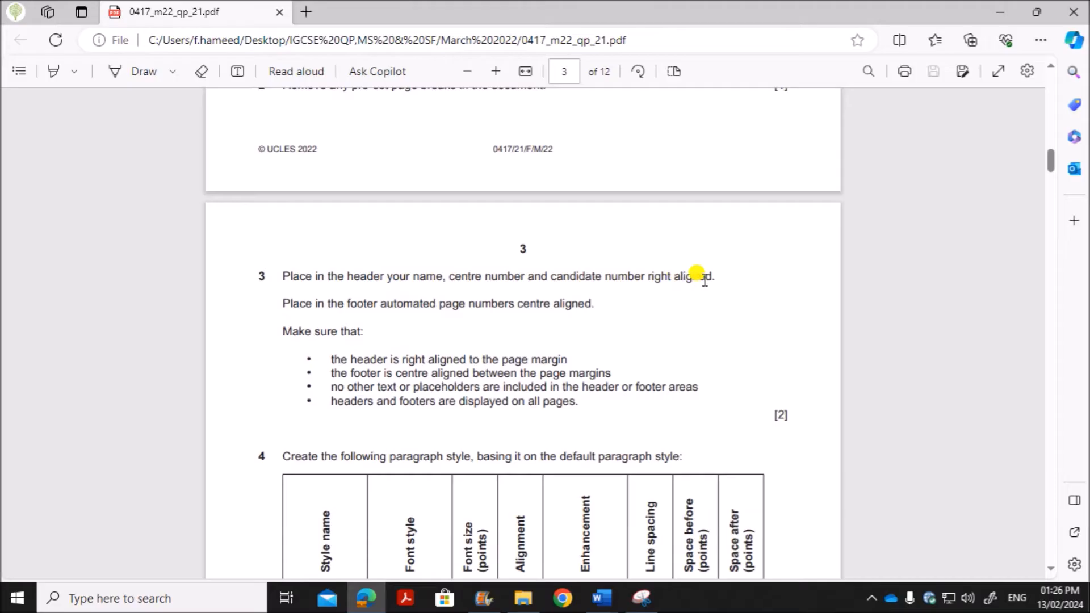
drag(395, 304, 593, 305)
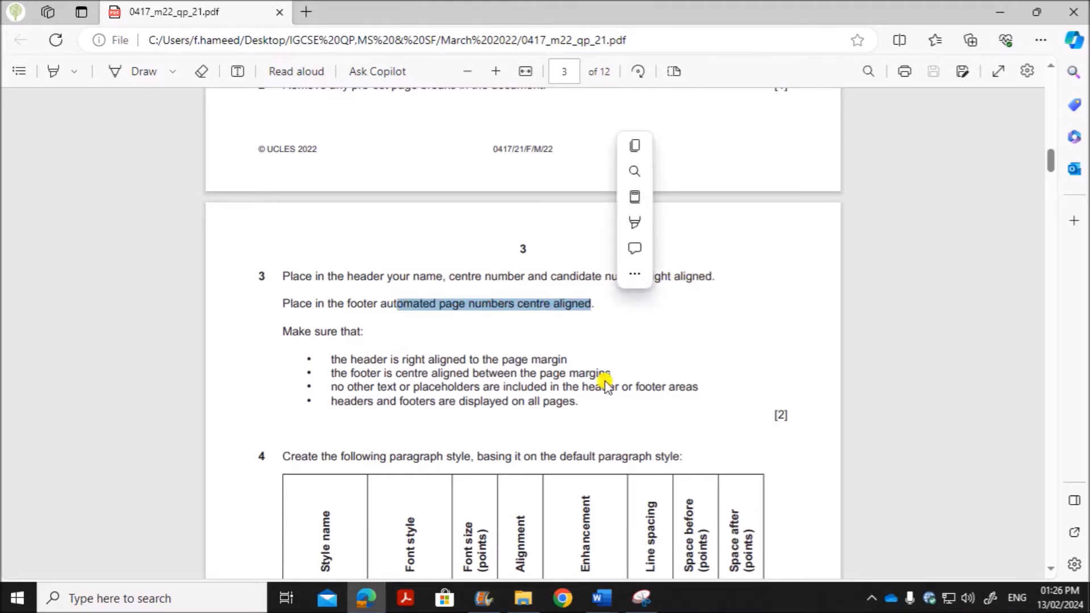
Step: Insert a Blank (Three Columns) header in the UPGRADE document in Word and delete its left and centre placeholders
mouse_move(602, 598)
click(874, 534)
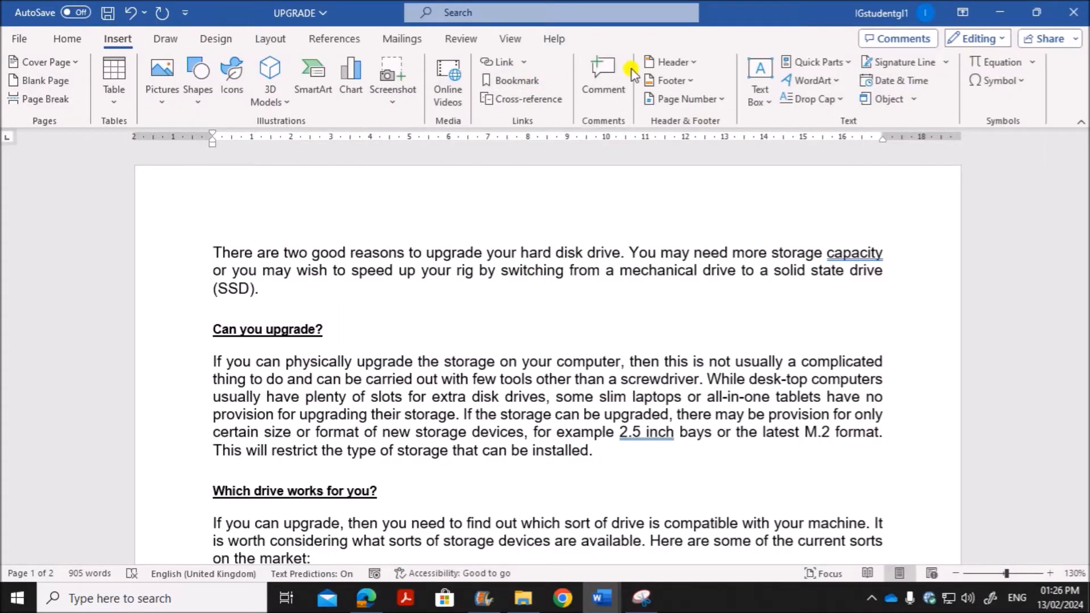
click(688, 65)
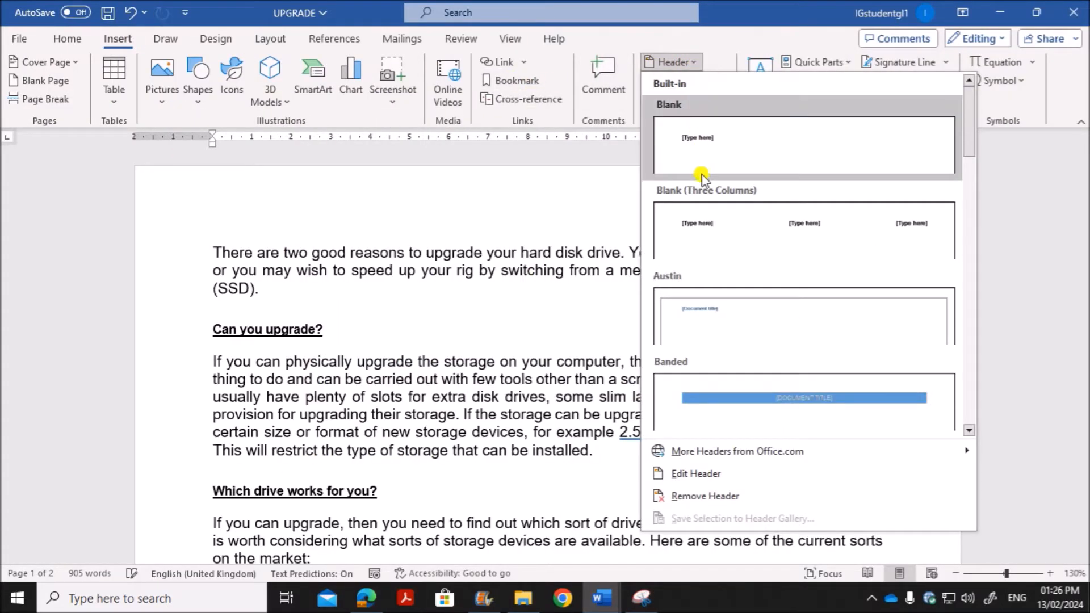
click(701, 221)
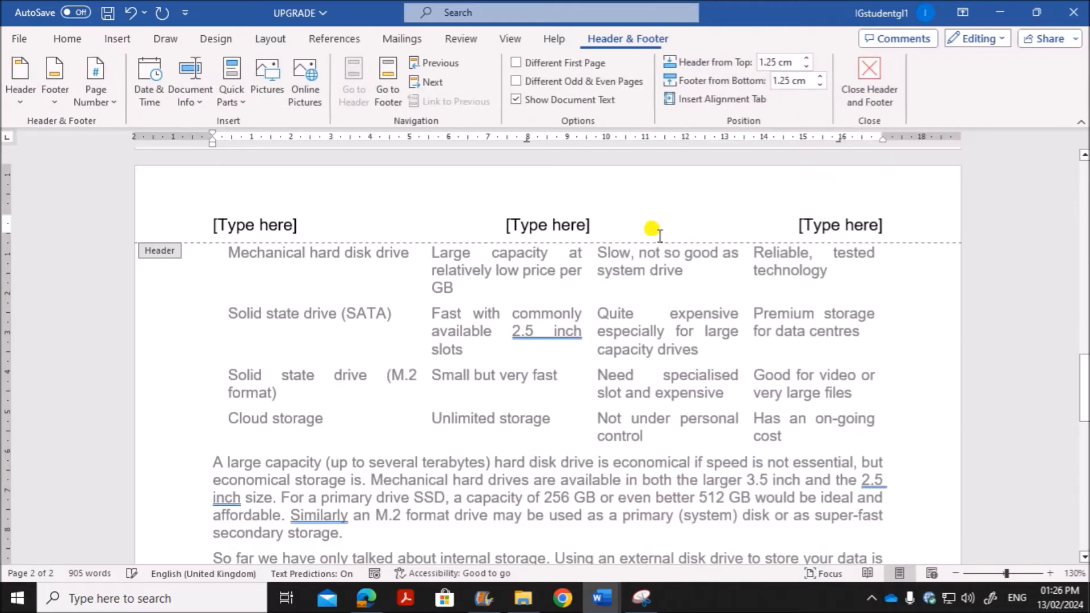
click(274, 227)
key(Delete)
click(531, 226)
key(Delete)
Step: Replace the right-aligned header placeholder with the candidate's name, centre number and candidate number, and close the header
click(841, 226)
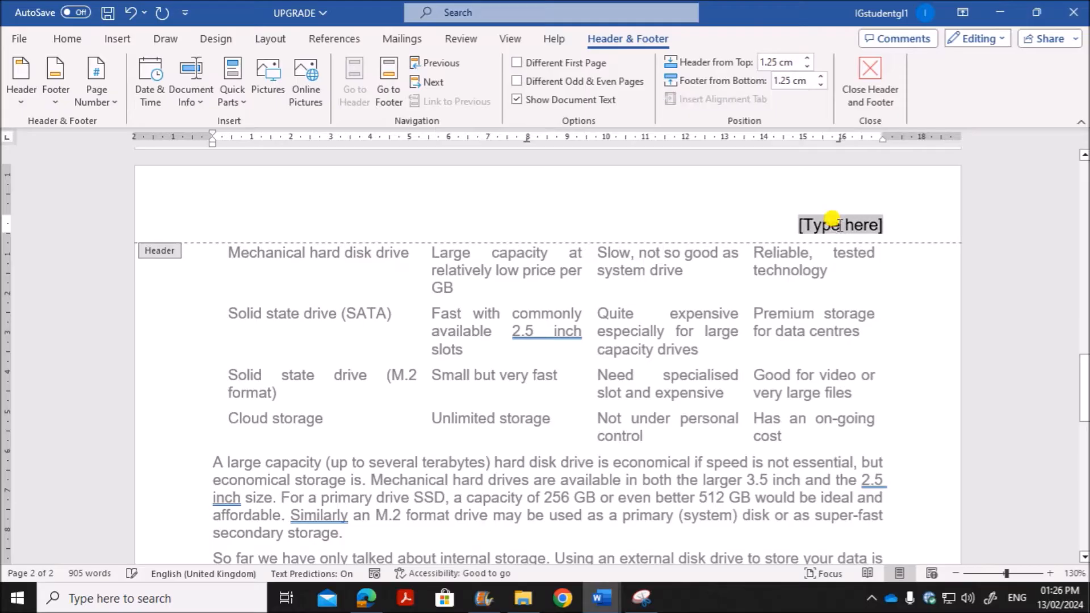
text(Name)
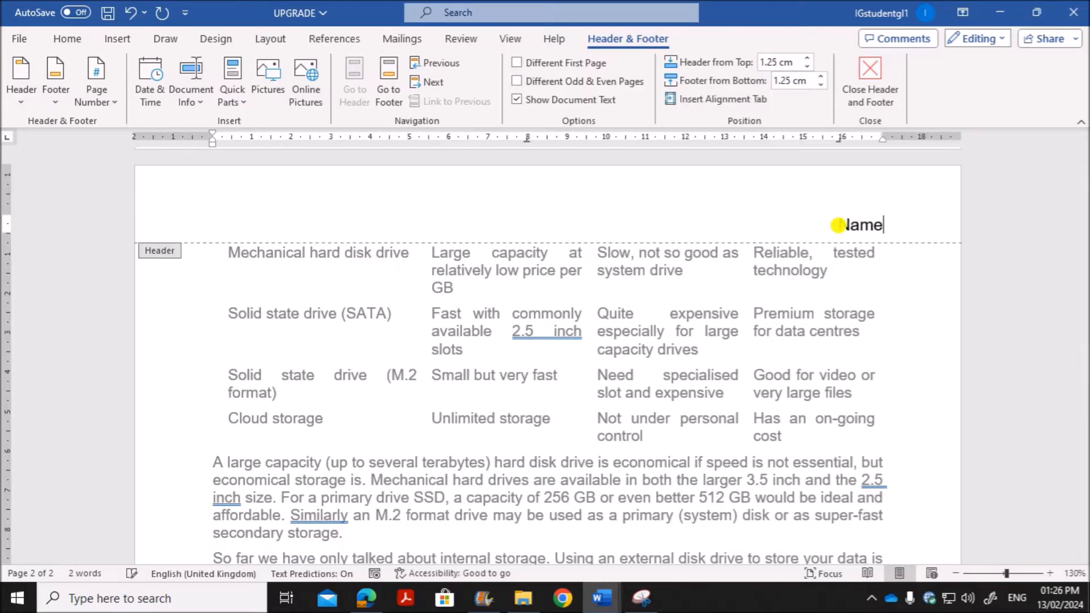
text(,ZZ123,123)
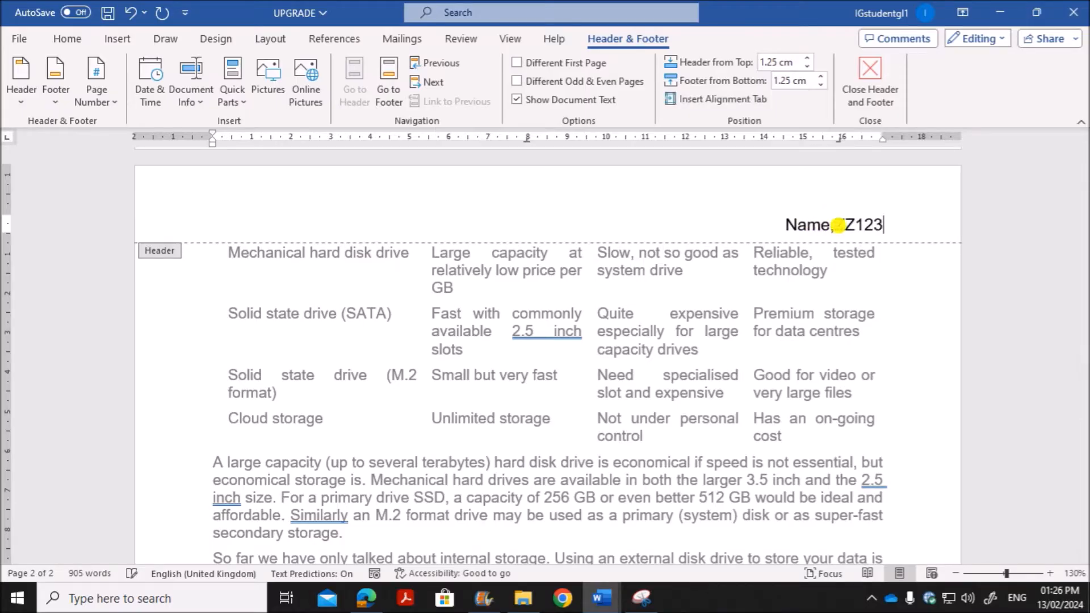
text(4)
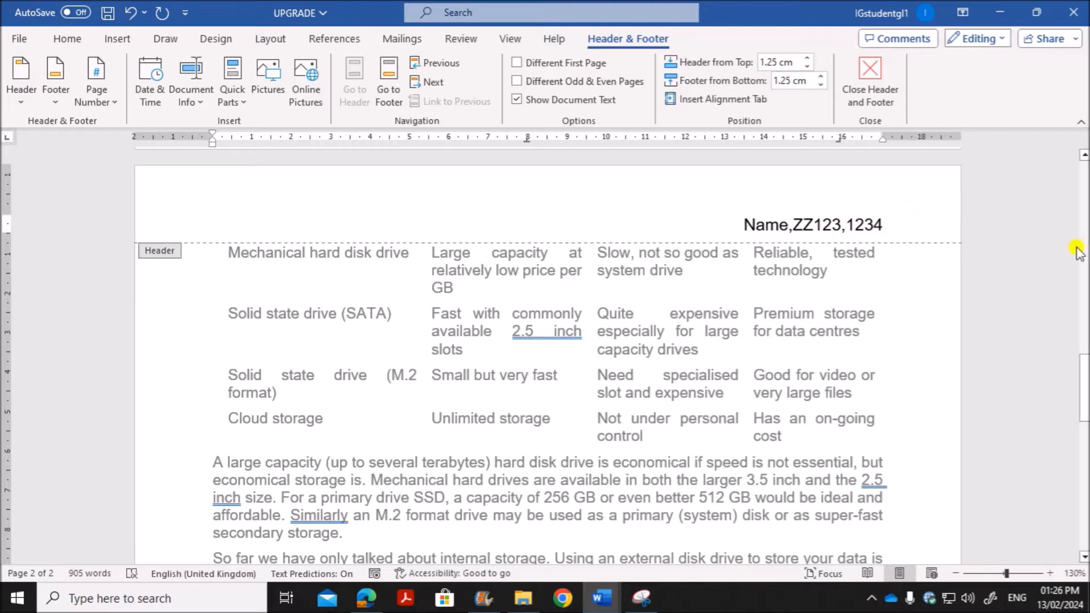
click(892, 96)
Step: Insert a Blank (Three Columns) footer in the UPGRADE document and delete its left and right placeholders
click(139, 42)
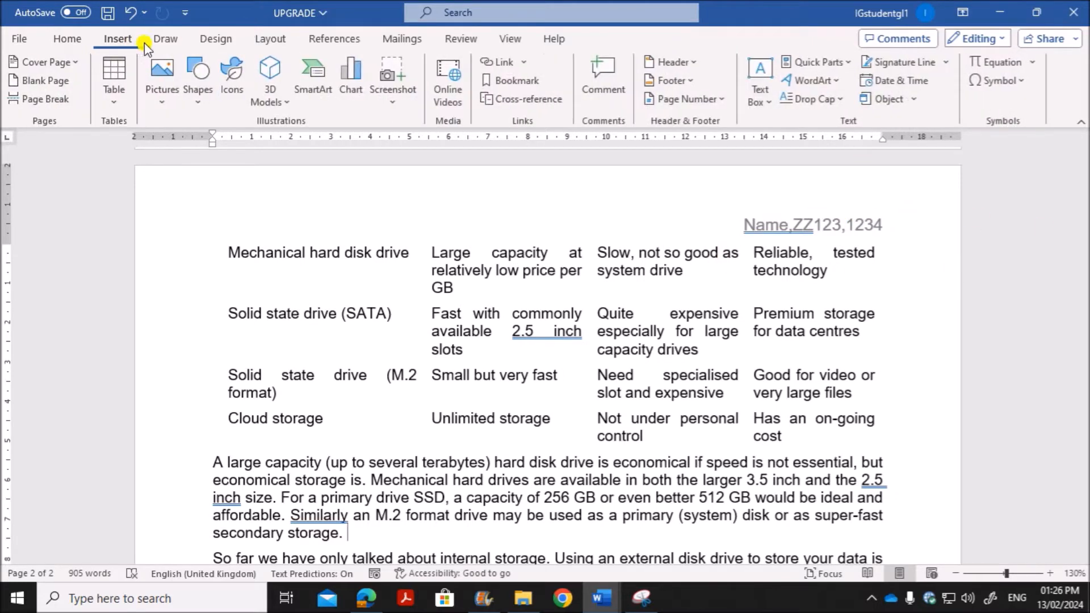
click(672, 80)
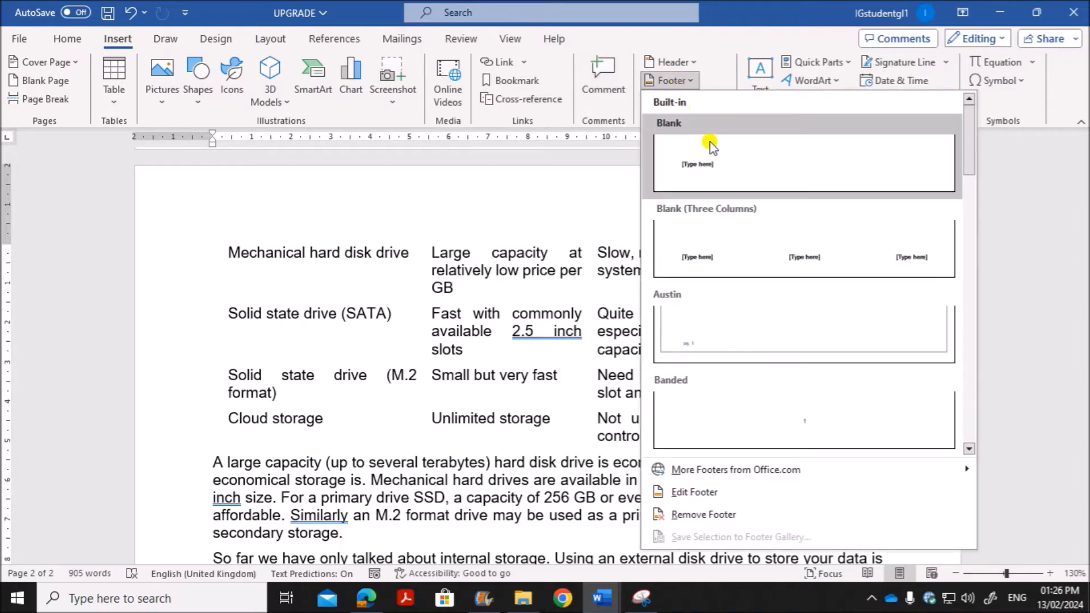
click(775, 254)
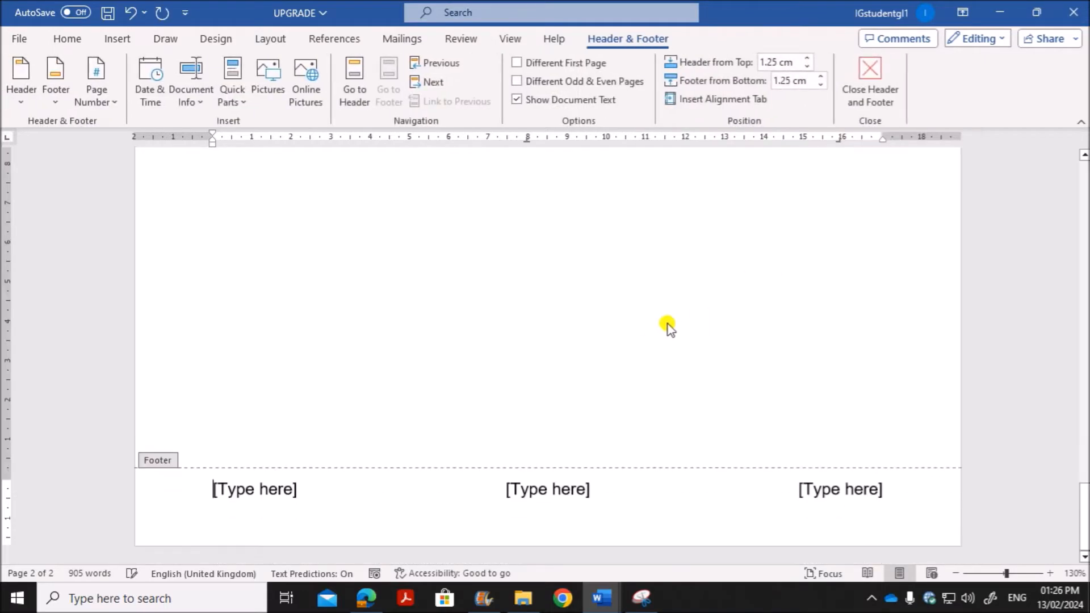
click(278, 489)
key(Delete)
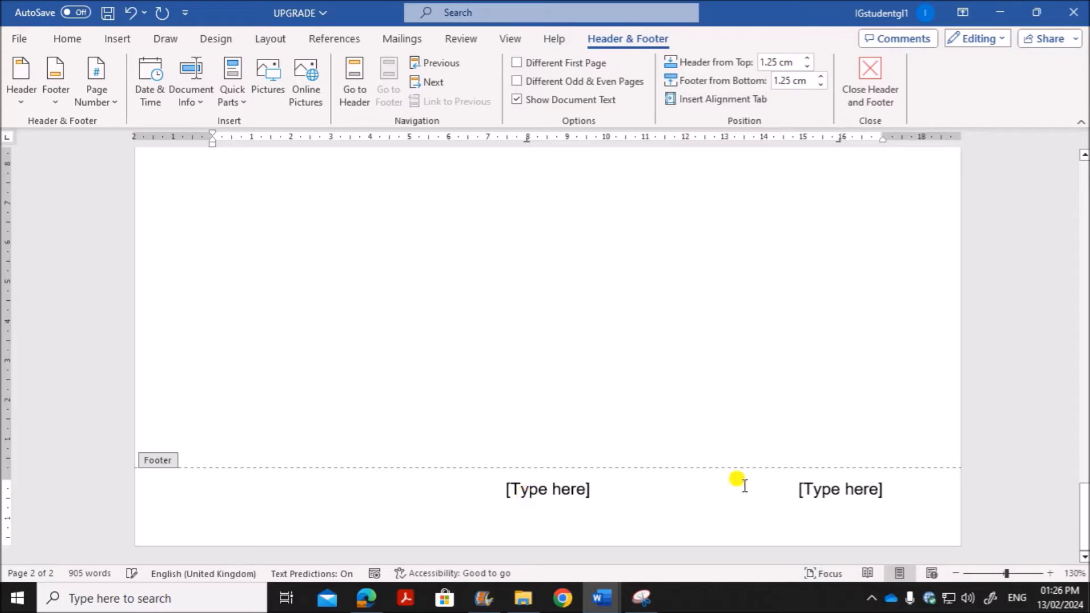
click(840, 492)
key(Delete)
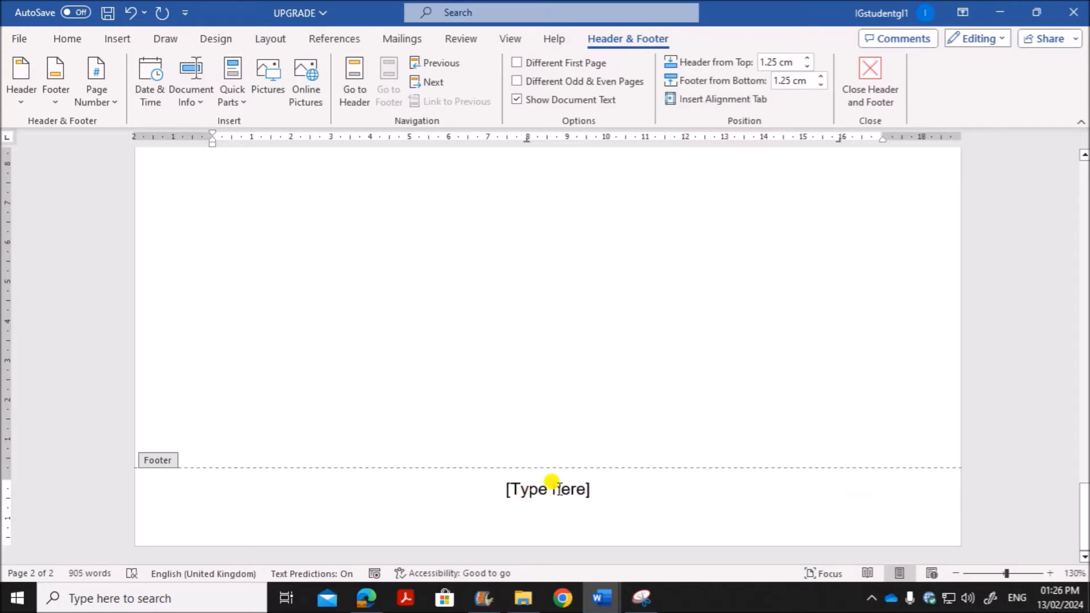
Step: Replace the centre footer placeholder with an automatic Plain Number page number at the current position and close the footer
click(554, 493)
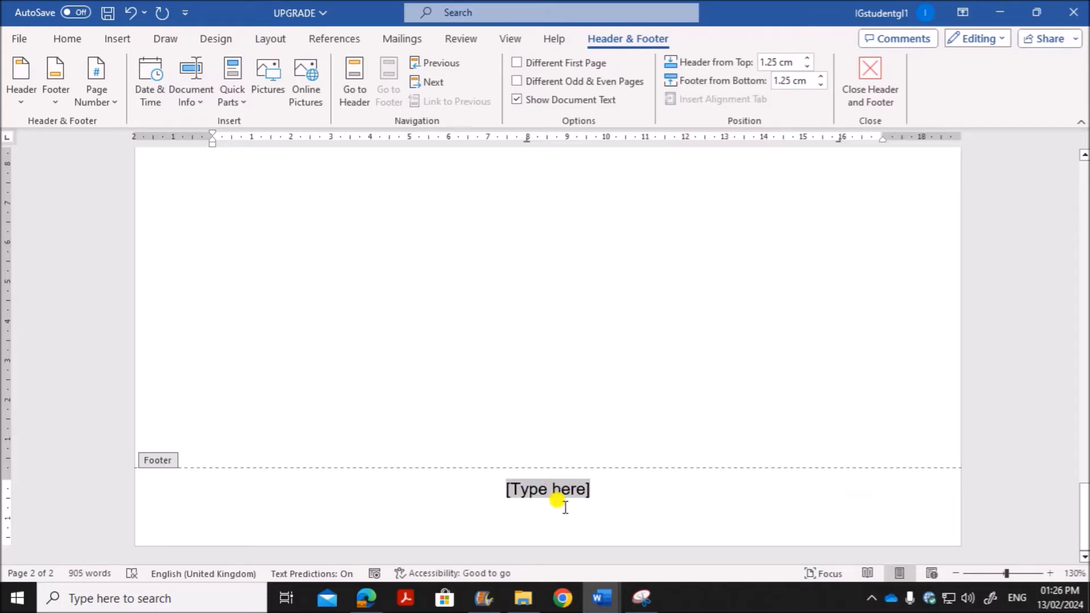
click(101, 97)
mouse_move(146, 191)
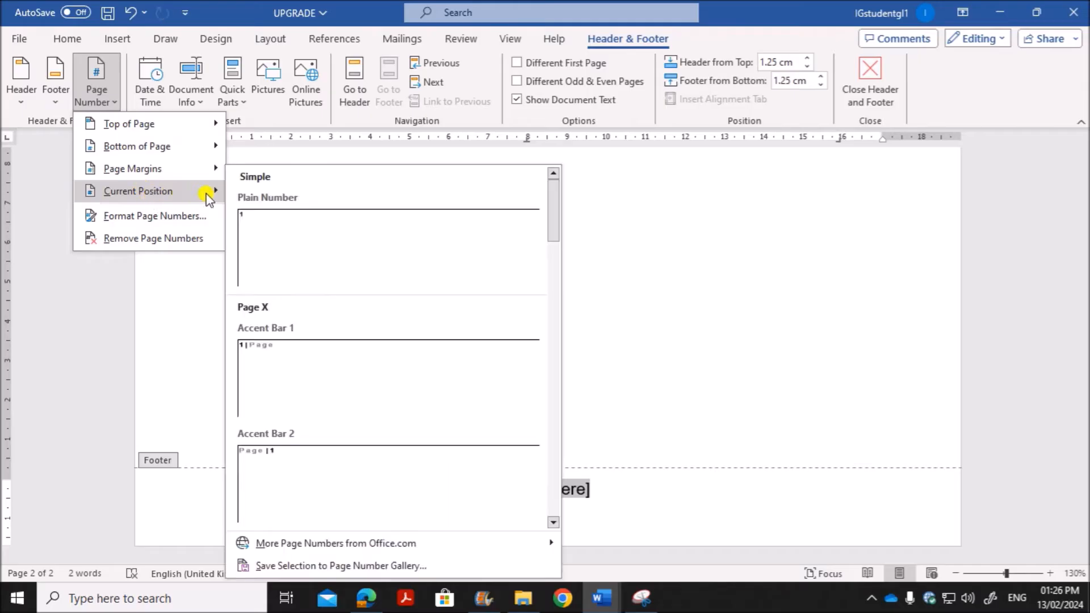
click(315, 239)
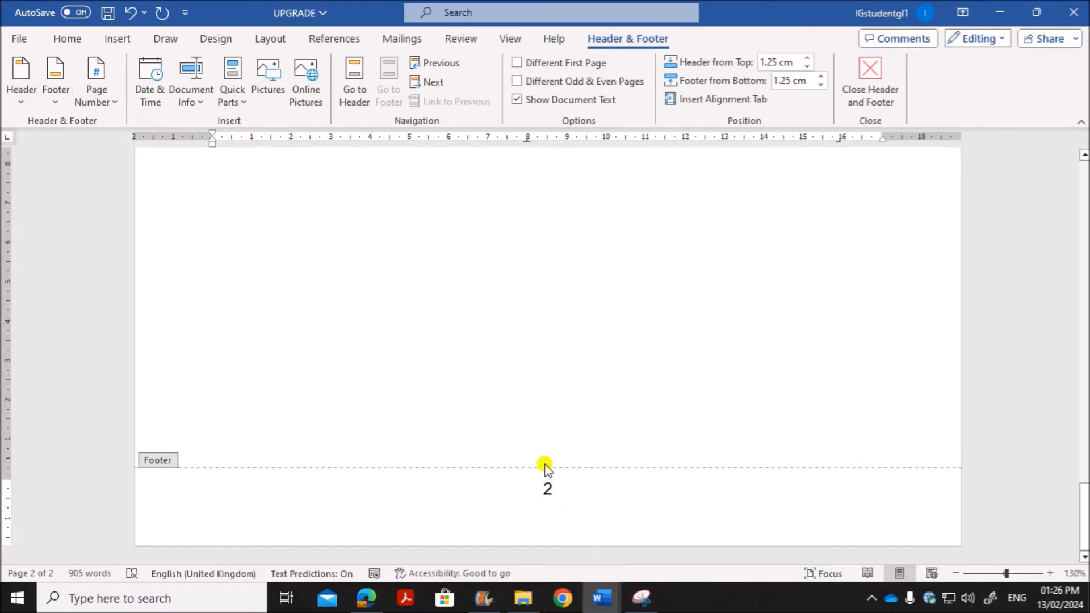
scroll(511, 443, up, 1)
scroll(511, 443, up, 20)
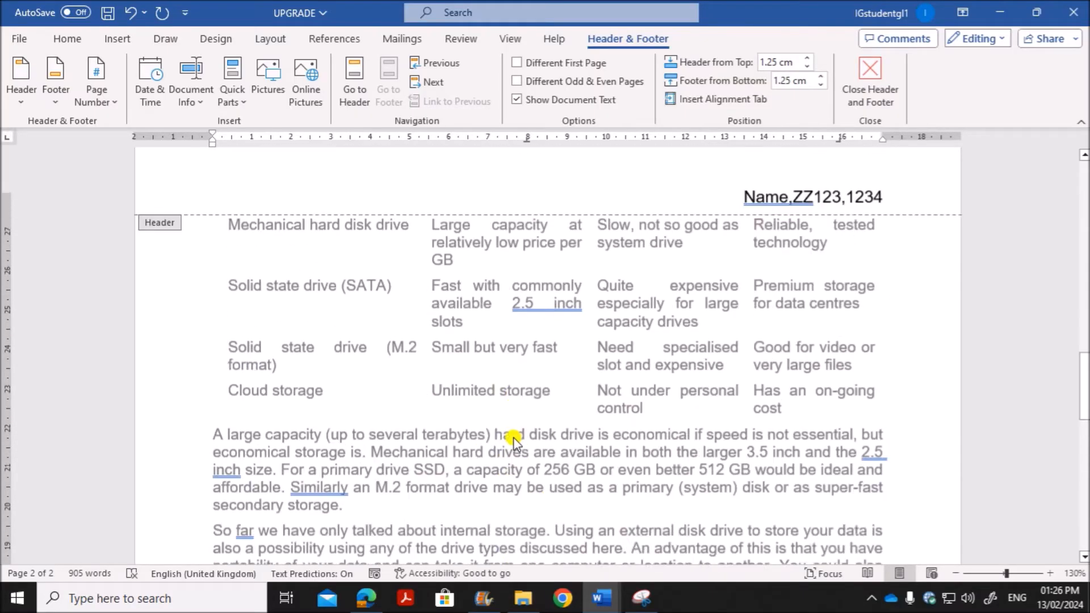
click(874, 88)
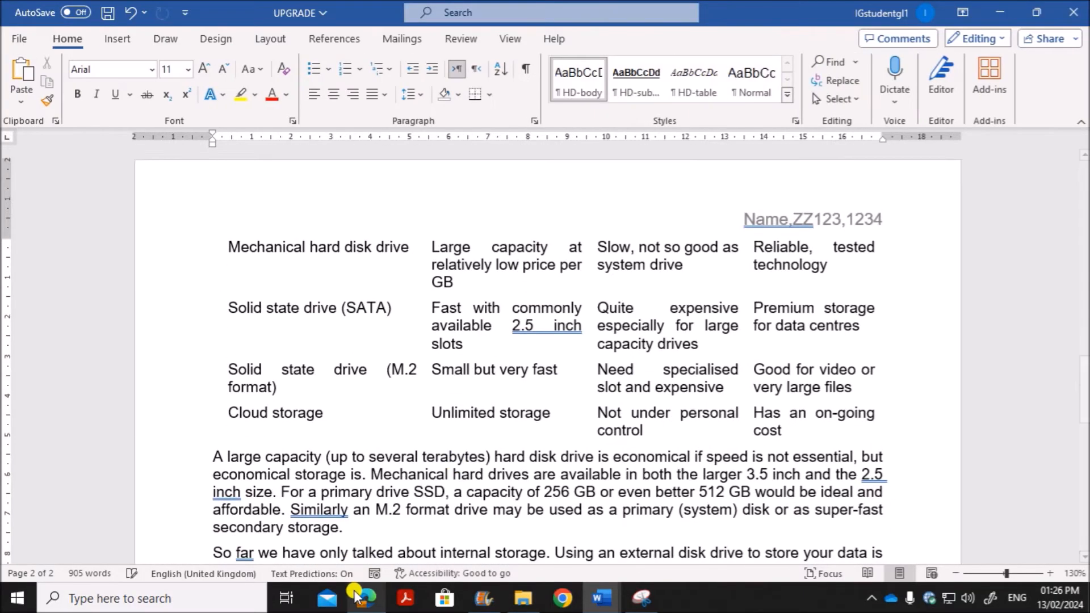
Step: Read the header and footer checks in Task 2 step 3 and the HD-title style requirements in step 4 of the question paper
click(367, 597)
scroll(344, 446, down, 5)
scroll(335, 437, up, 5)
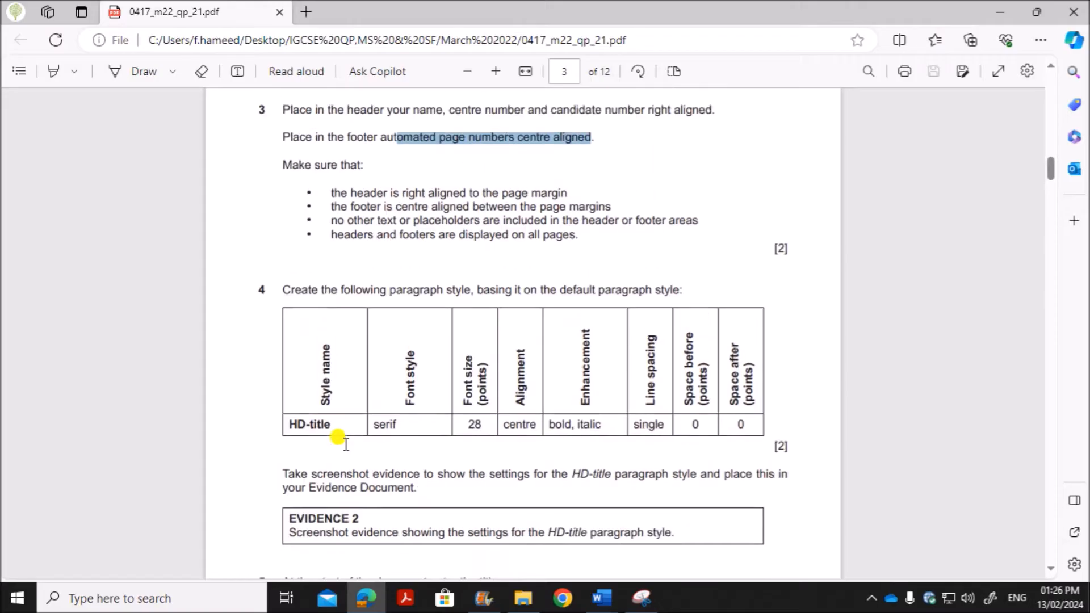
scroll(348, 419, down, 1)
drag(327, 291, 483, 283)
click(392, 307)
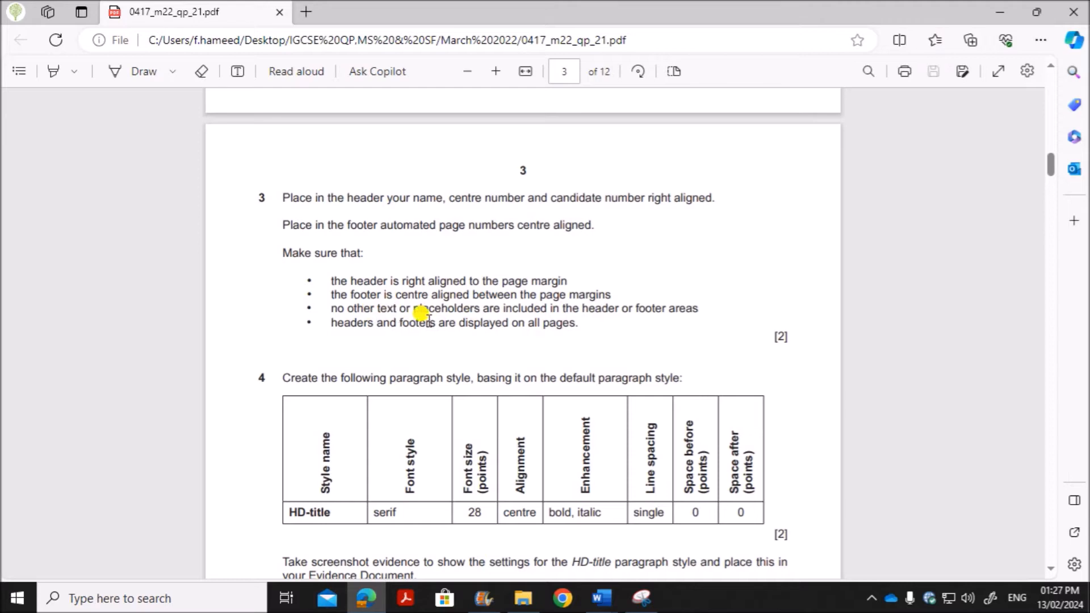
scroll(521, 341, down, 3)
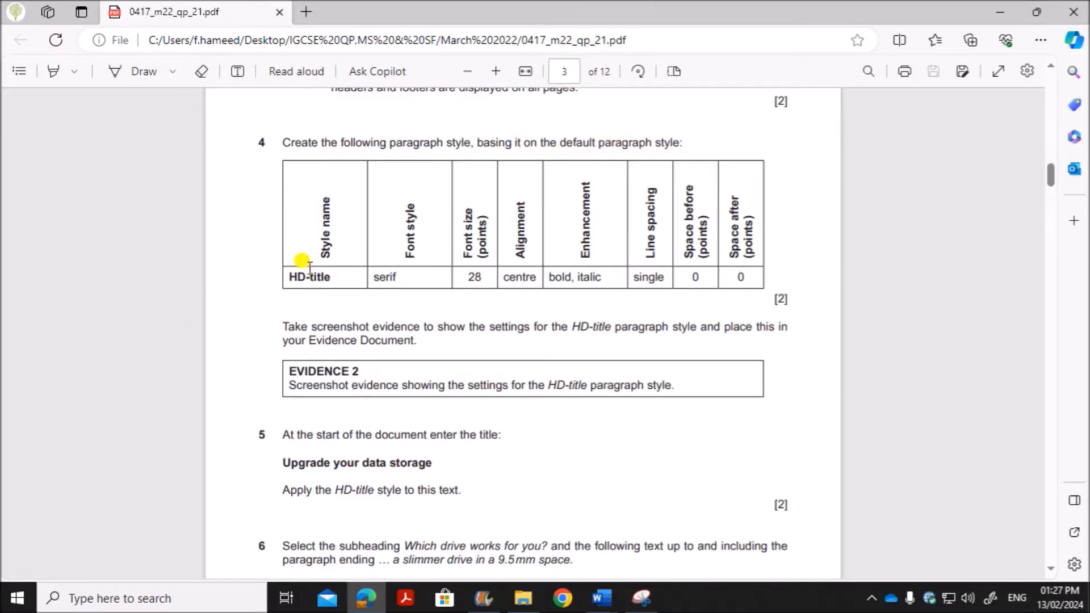
drag(289, 277, 332, 276)
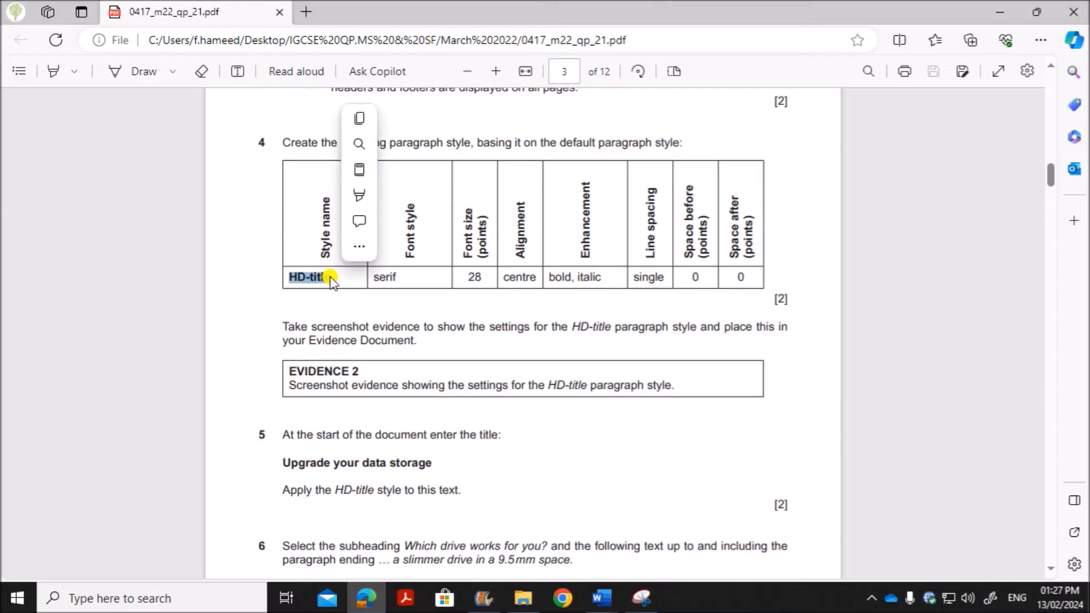
Step: Start a new paragraph style named HD-title in the UPGRADE document in Word and open its full settings
click(602, 598)
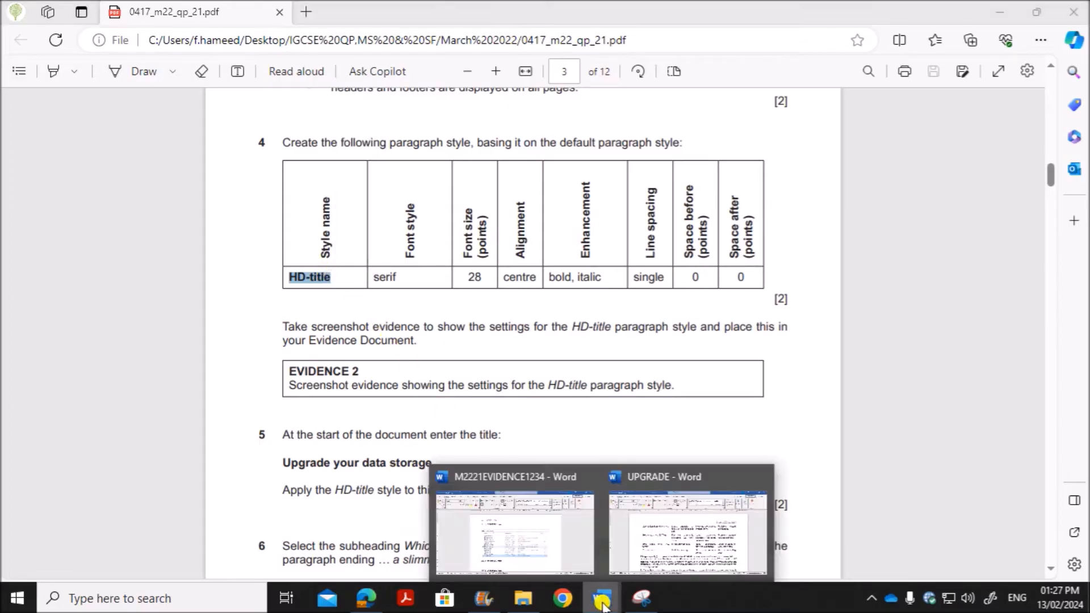
click(652, 550)
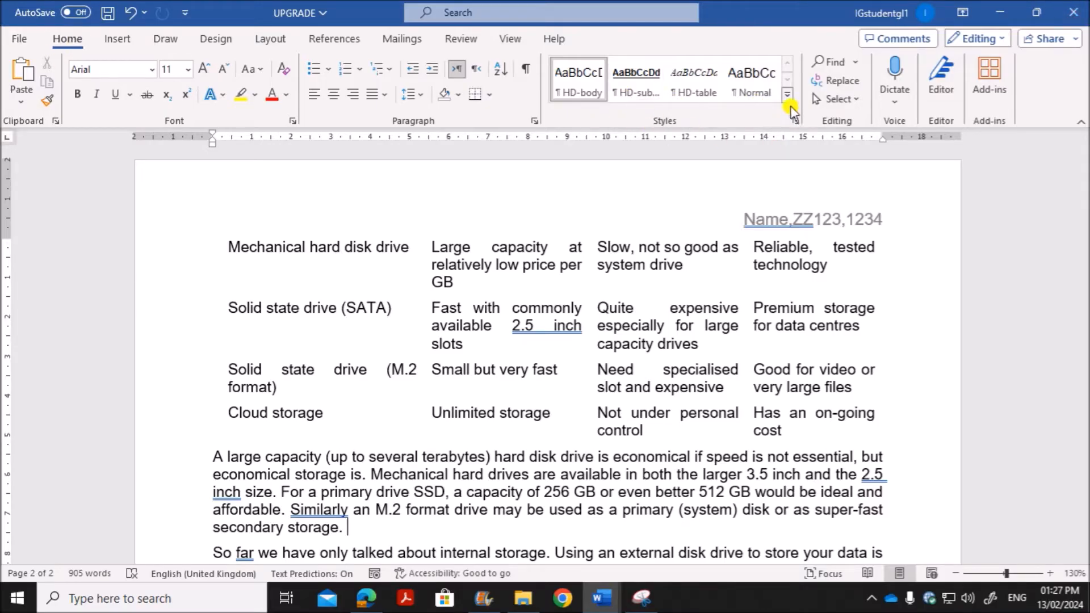
click(787, 94)
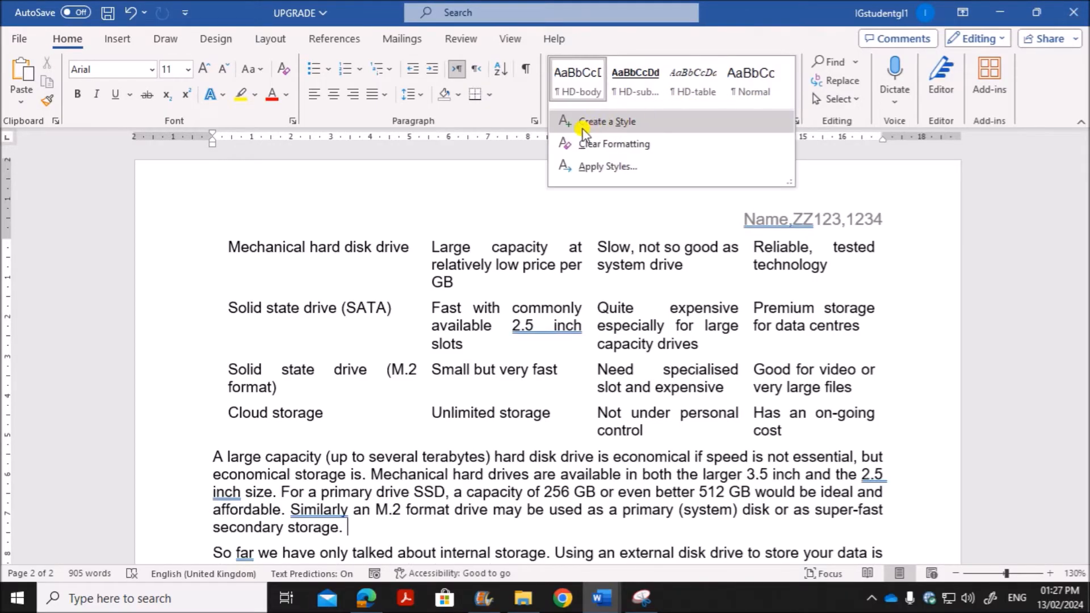
click(609, 123)
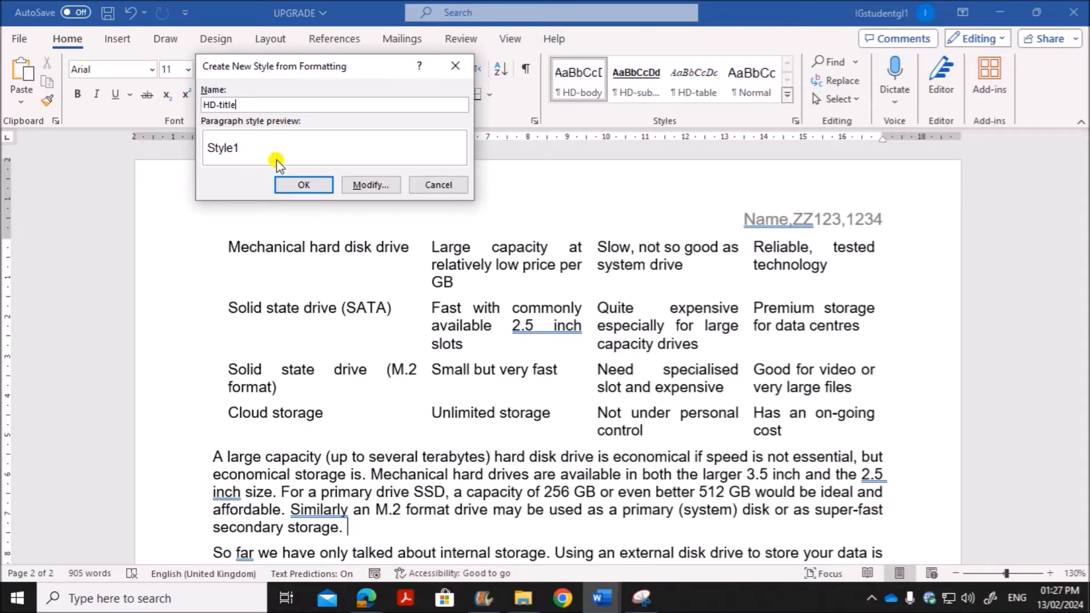
click(370, 185)
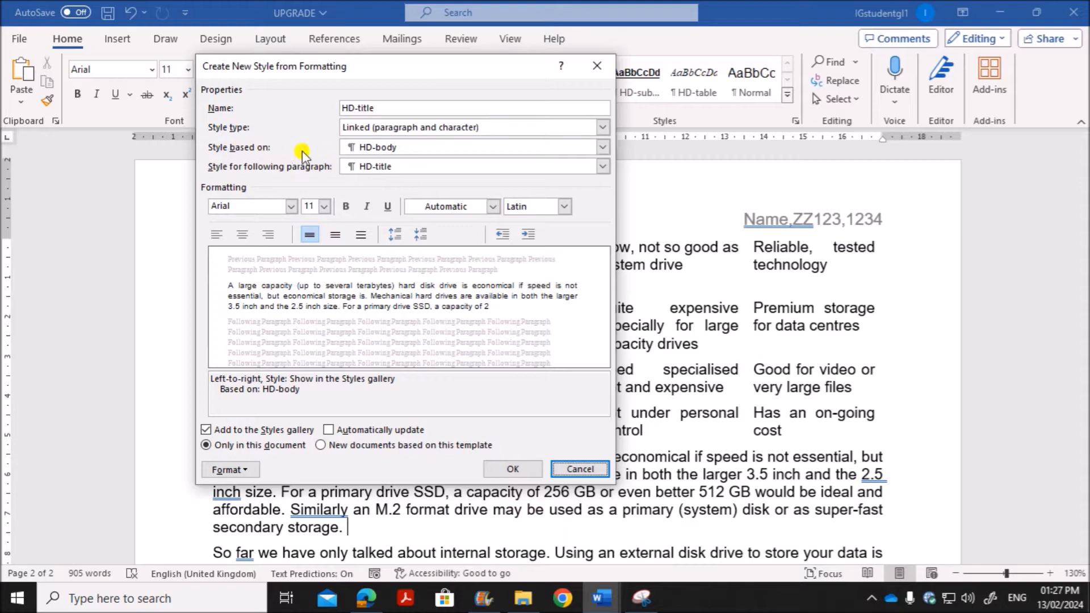
Step: Check the required base style in the question paper and base the HD-title style on Normal in Word
click(366, 598)
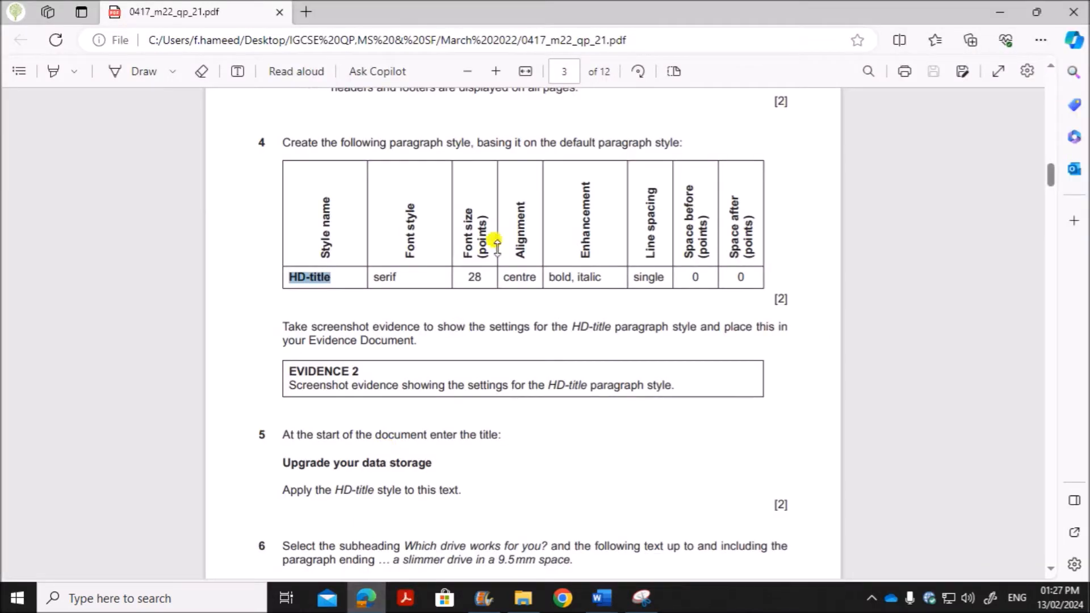
drag(554, 140, 681, 142)
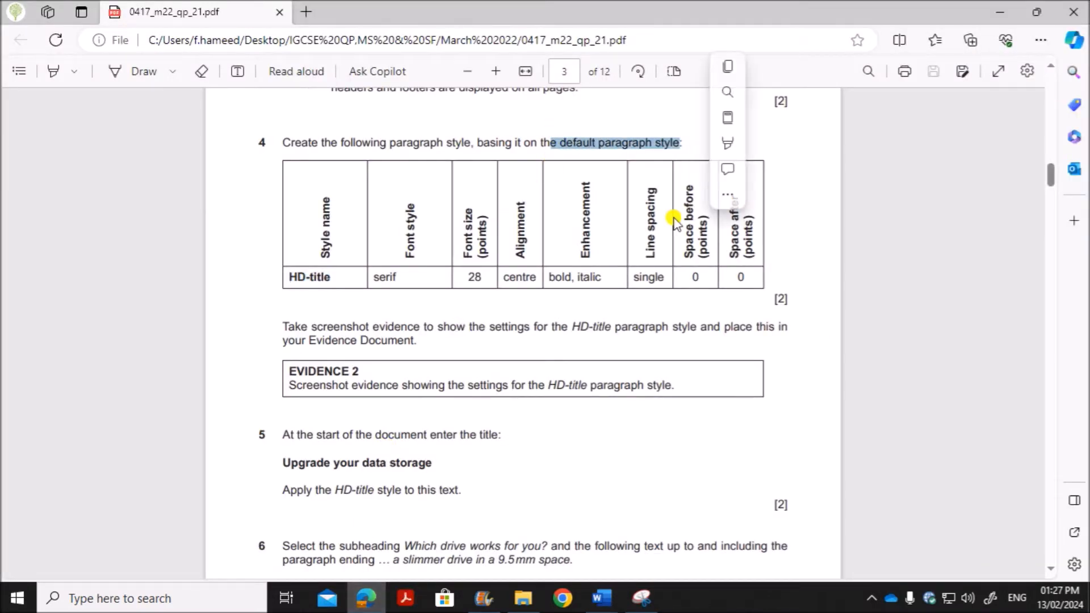
click(600, 598)
click(704, 545)
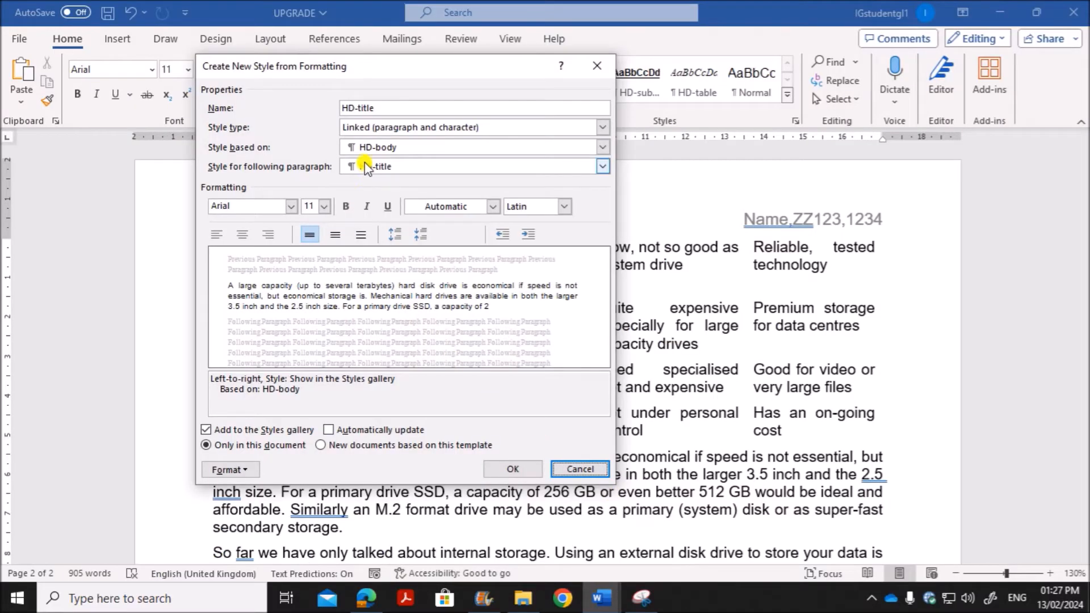
click(365, 147)
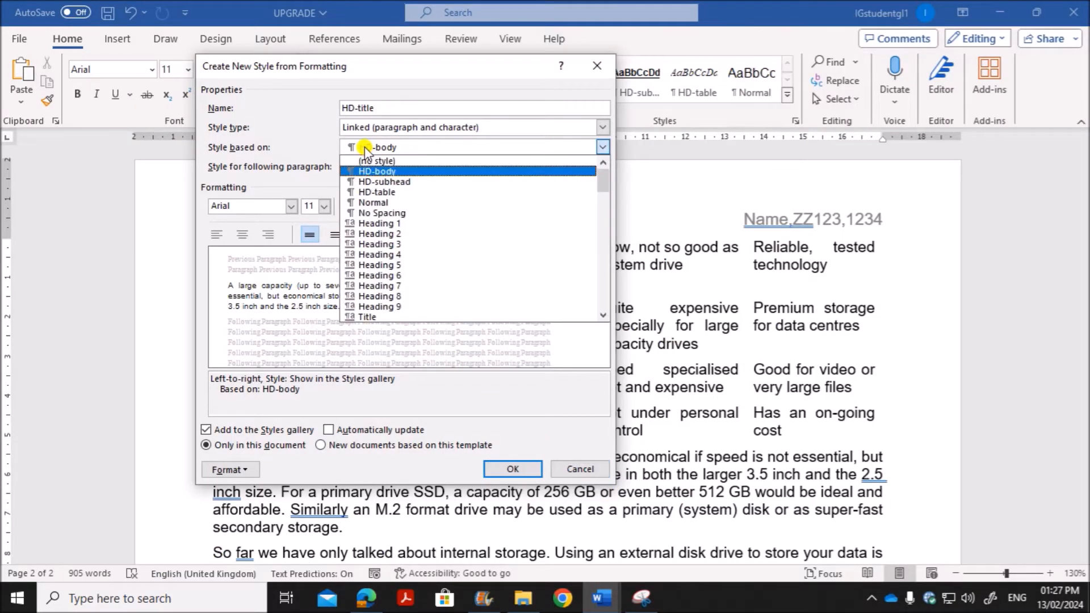
click(377, 203)
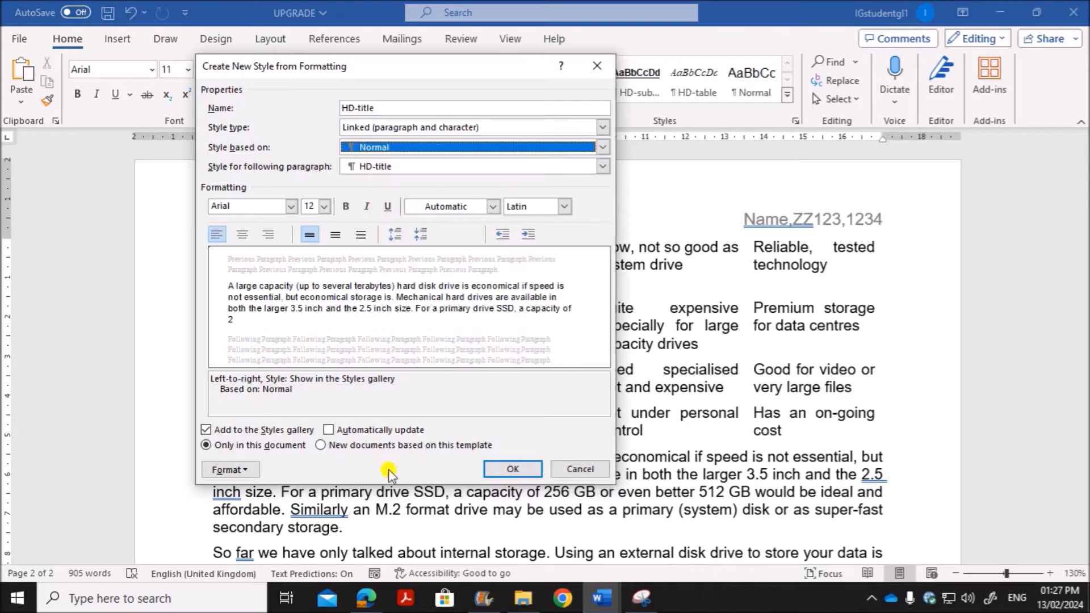
Step: Check the font style required for HD-title in the question paper and set the style's font to Times New Roman in Word
click(366, 597)
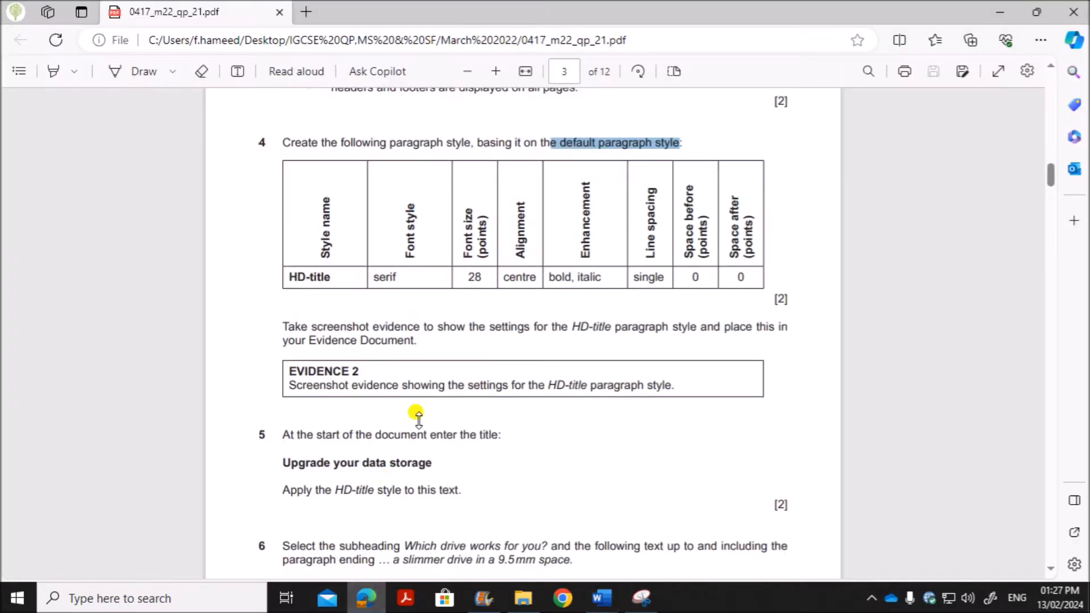
double_click(389, 279)
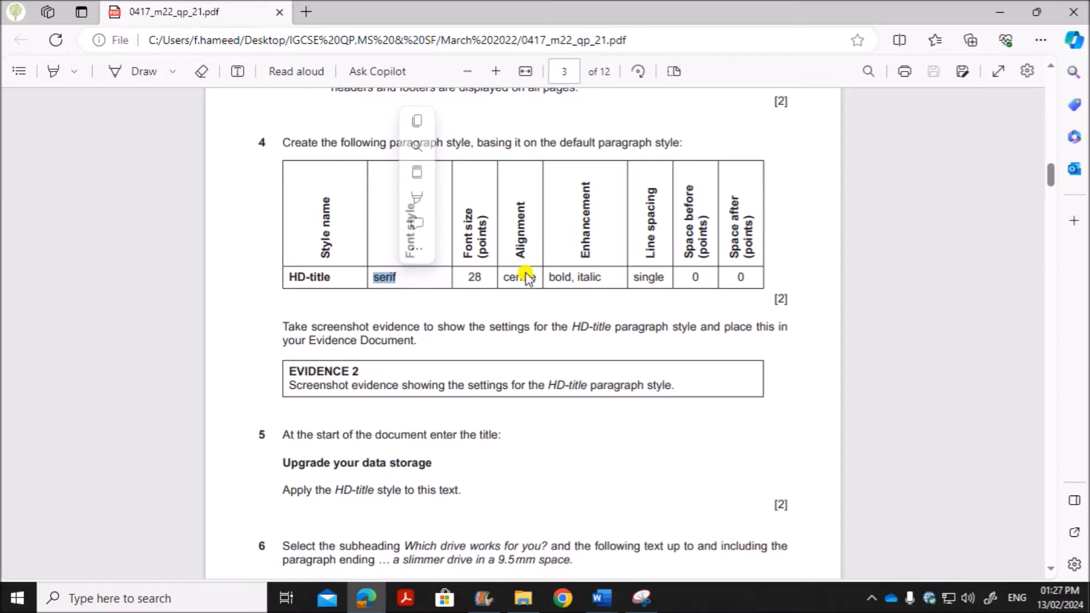
click(605, 599)
click(687, 531)
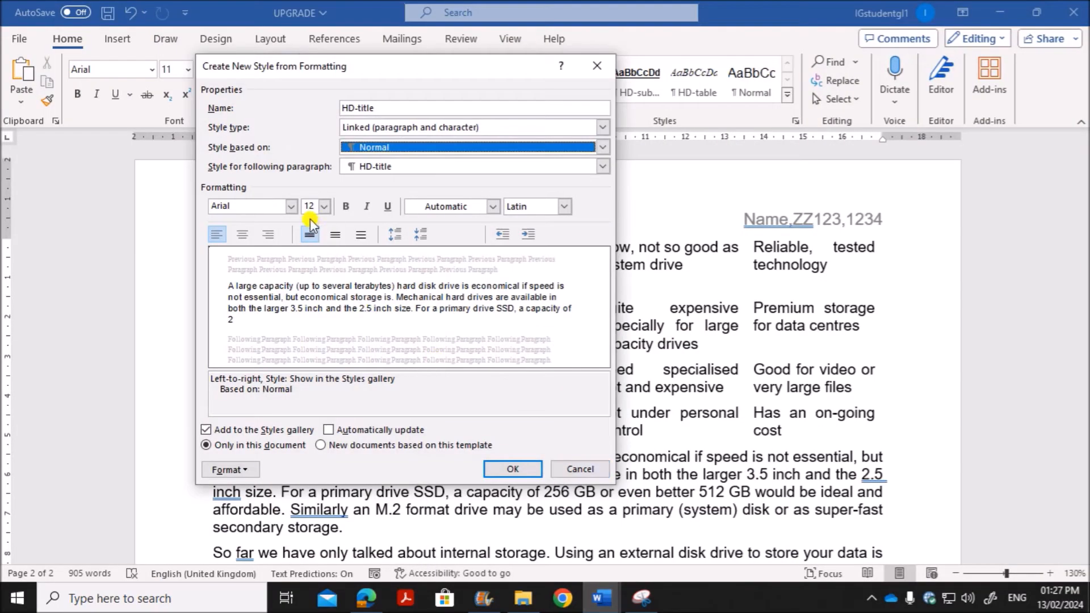
click(265, 207)
text(Times New Roman)
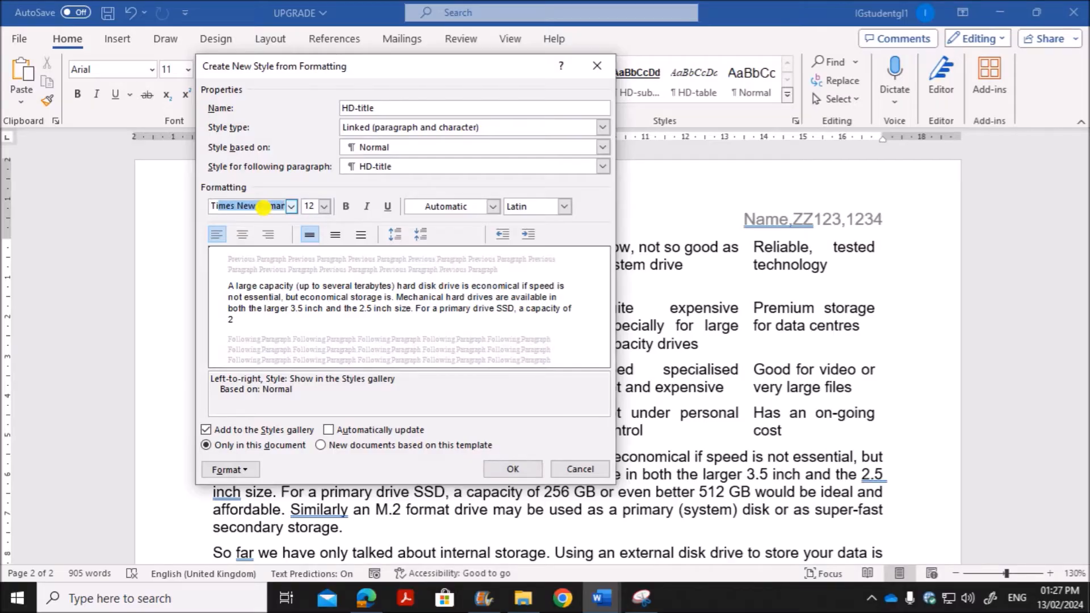
click(269, 209)
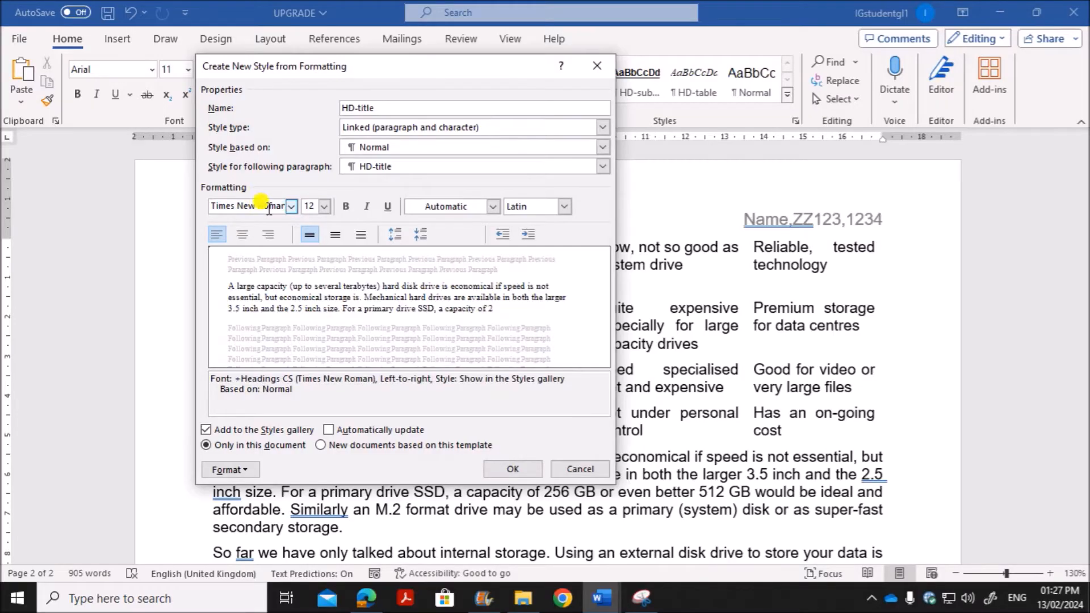
Step: Set the HD-title style to 28 pt, centre aligned, bold and italic
click(321, 209)
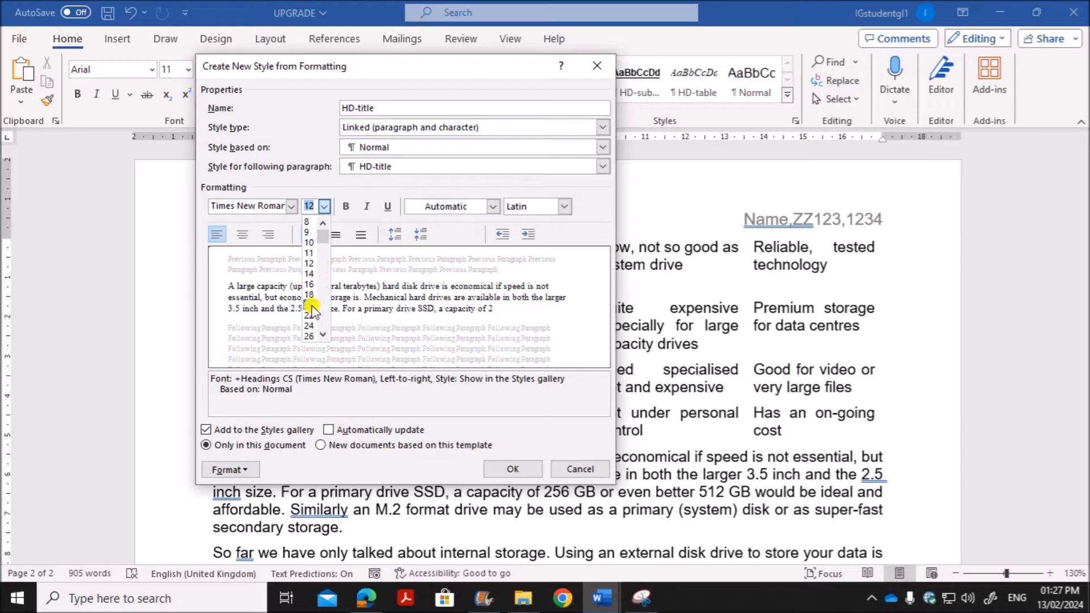
click(311, 336)
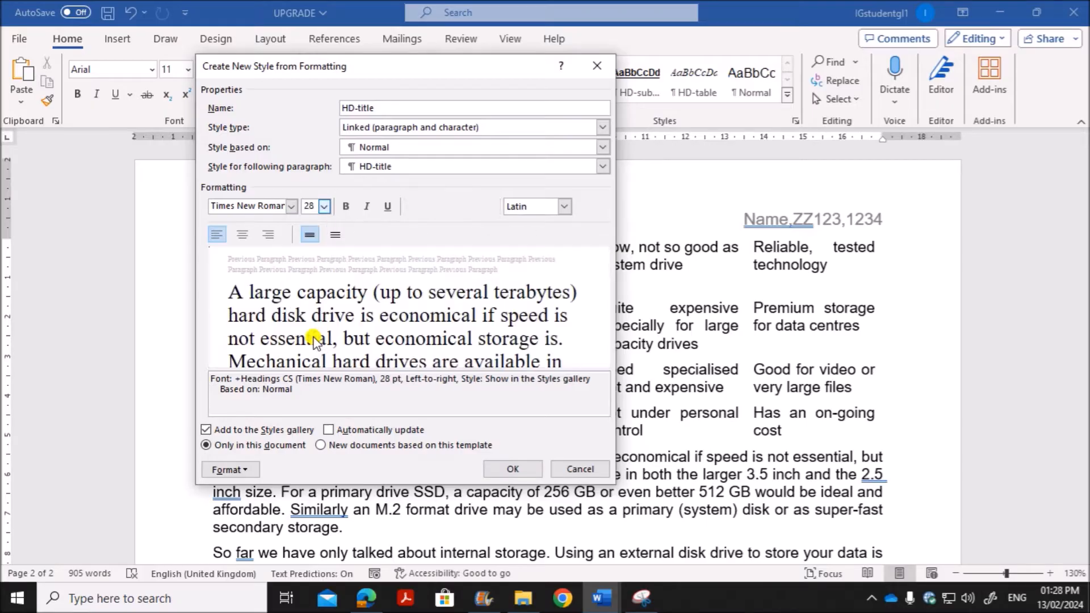
click(242, 234)
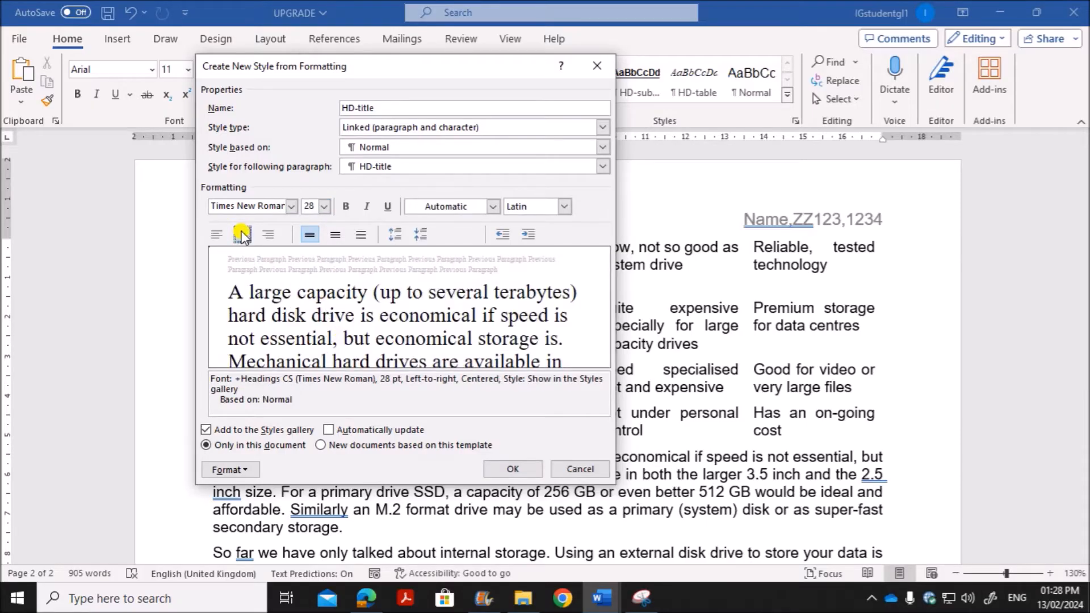
click(345, 206)
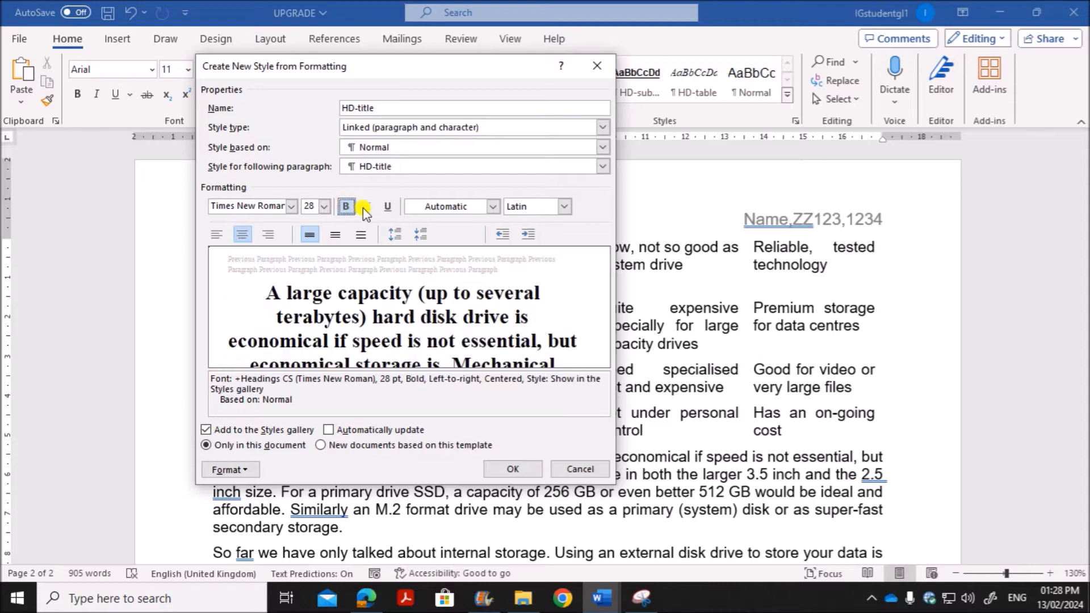
click(366, 206)
Step: Set the HD-title style's spacing after to 0 pt in Word, checking the required spacing against the question paper
click(366, 598)
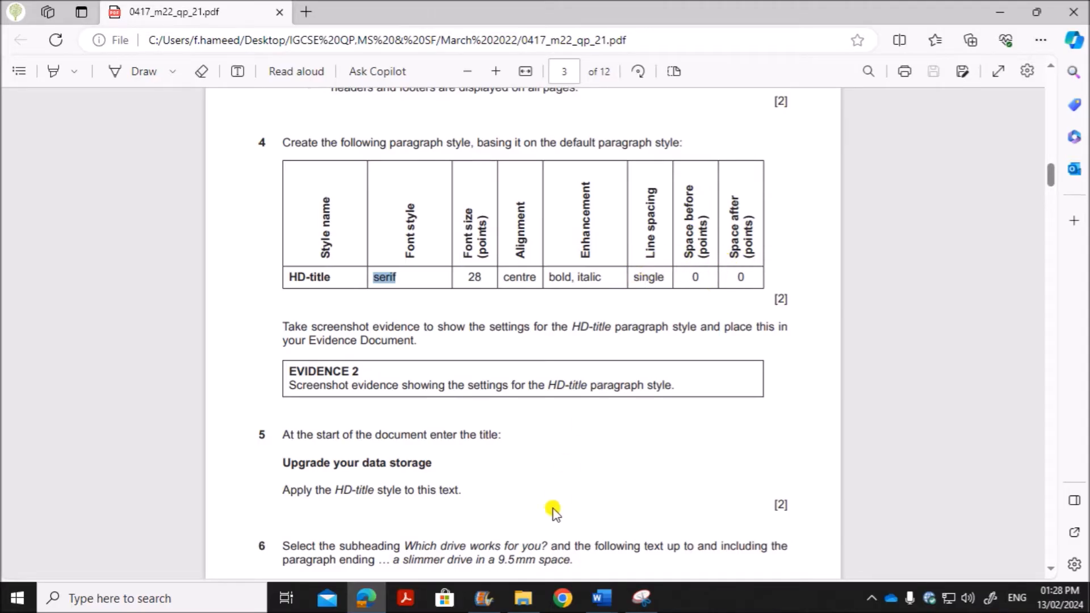
mouse_move(601, 597)
click(653, 563)
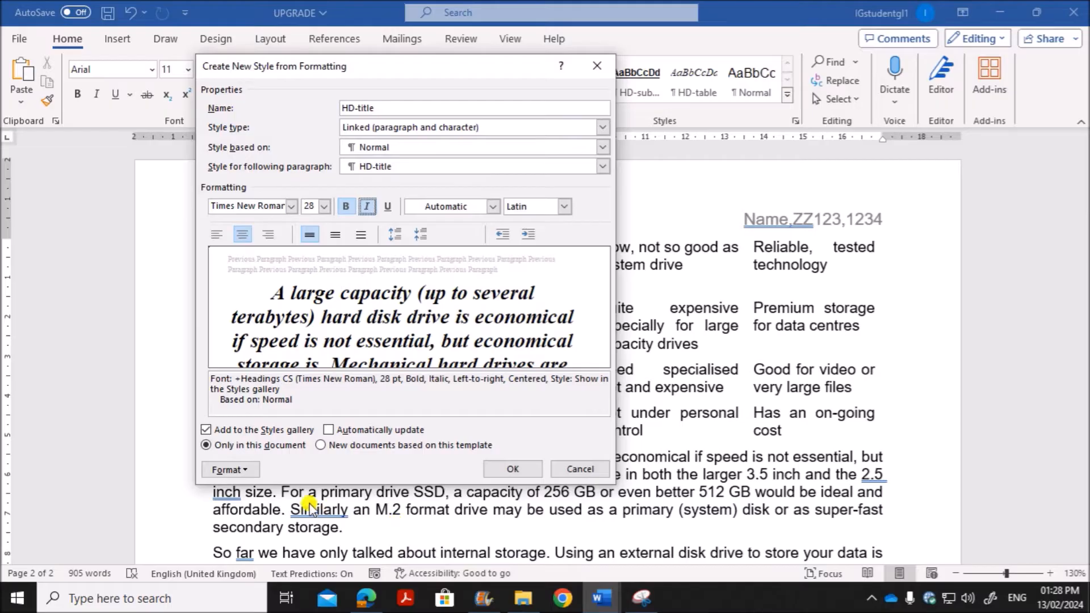
click(237, 469)
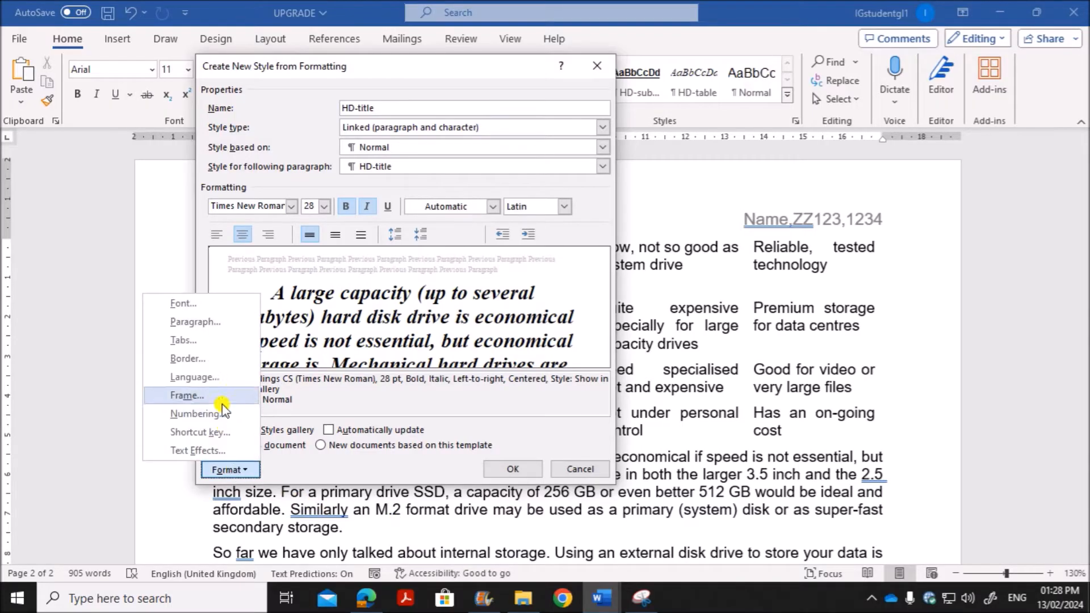
click(220, 322)
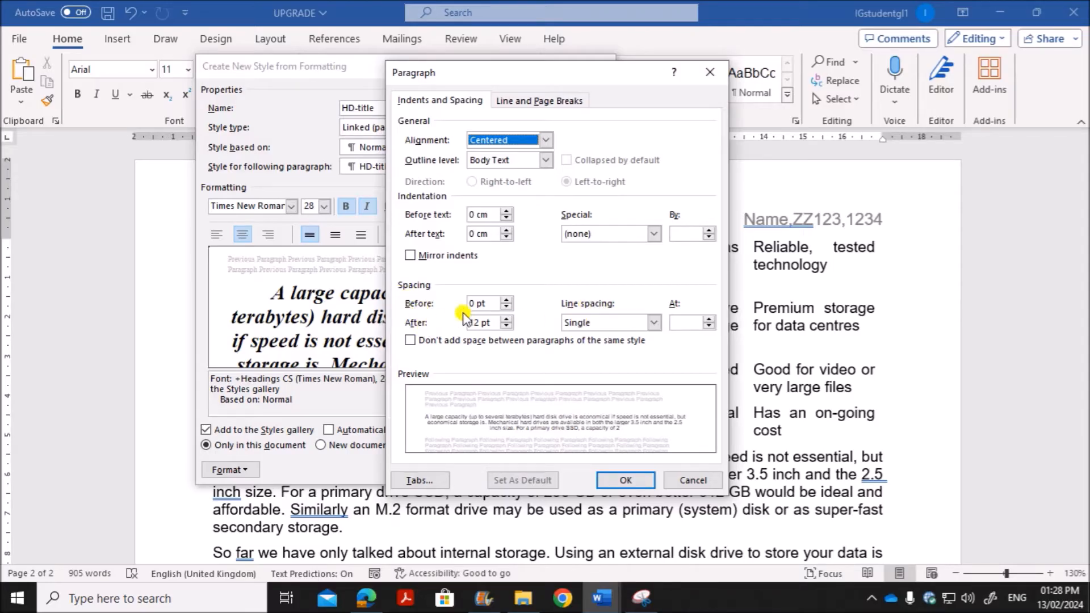
double_click(476, 322)
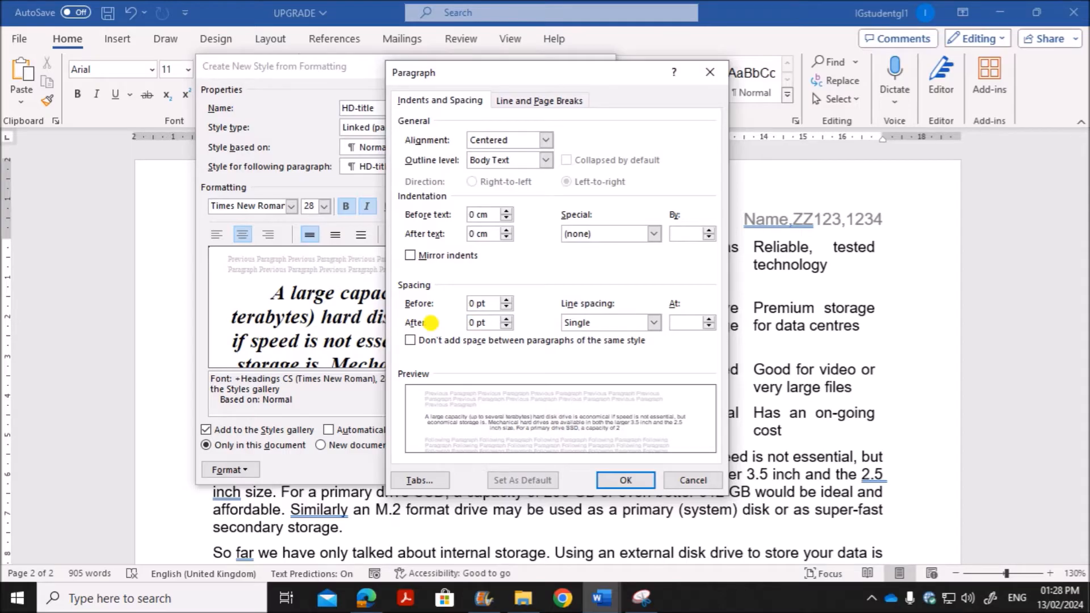
click(361, 604)
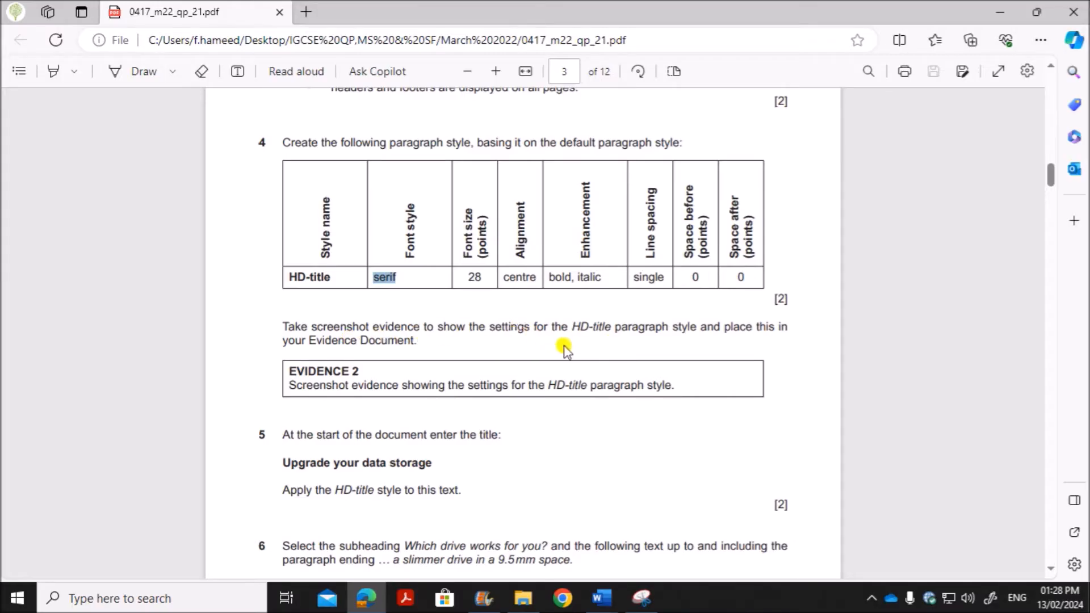
mouse_move(602, 598)
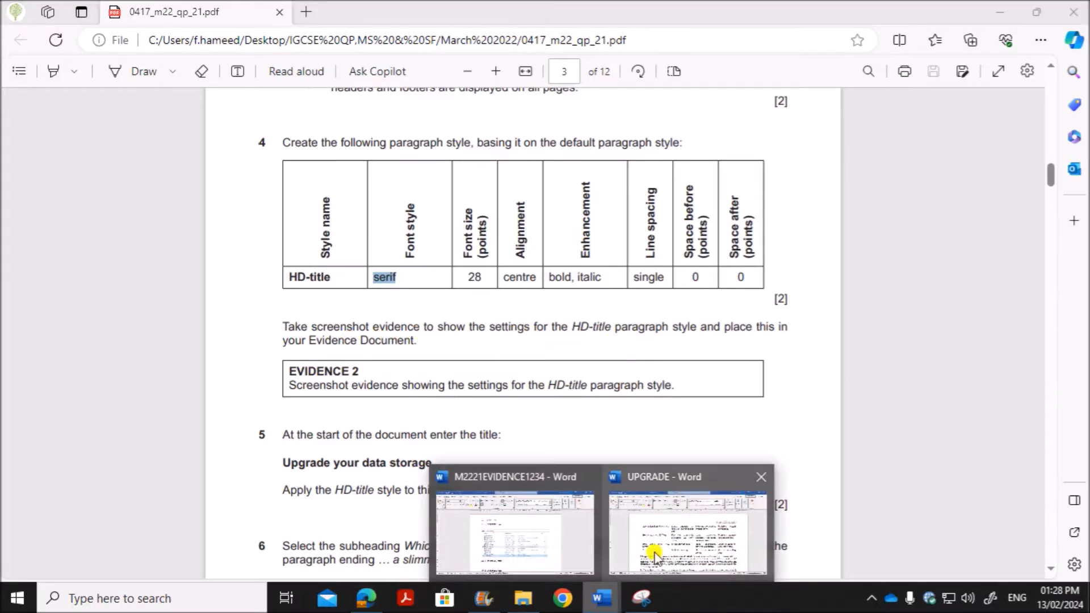
click(657, 511)
Step: Capture the HD-title style and Paragraph settings side by side with Snipping Tool, and confirm the new style in Word
drag(539, 73, 761, 66)
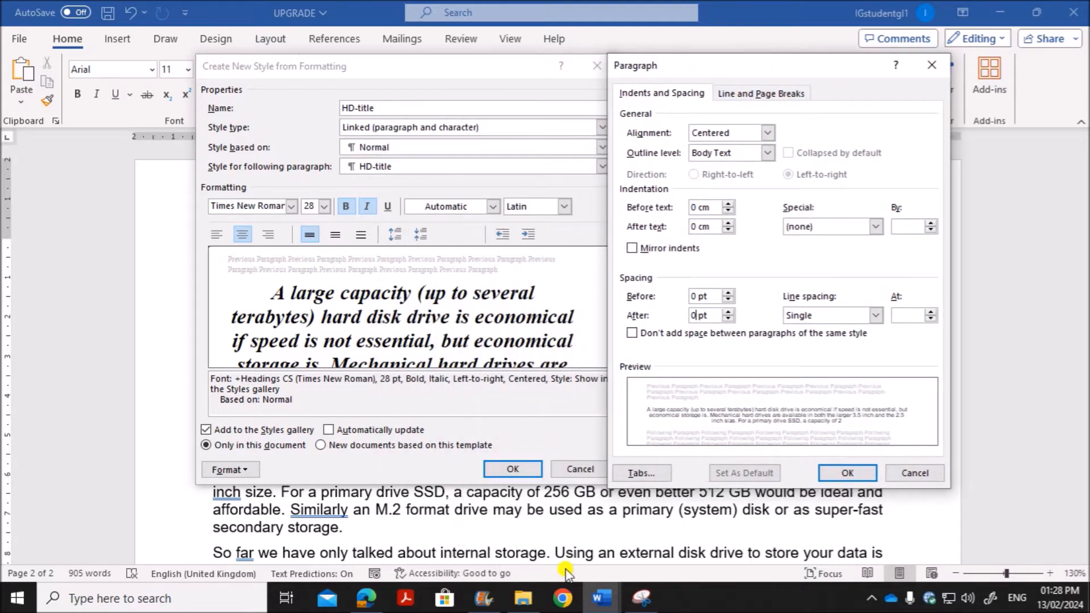
click(653, 600)
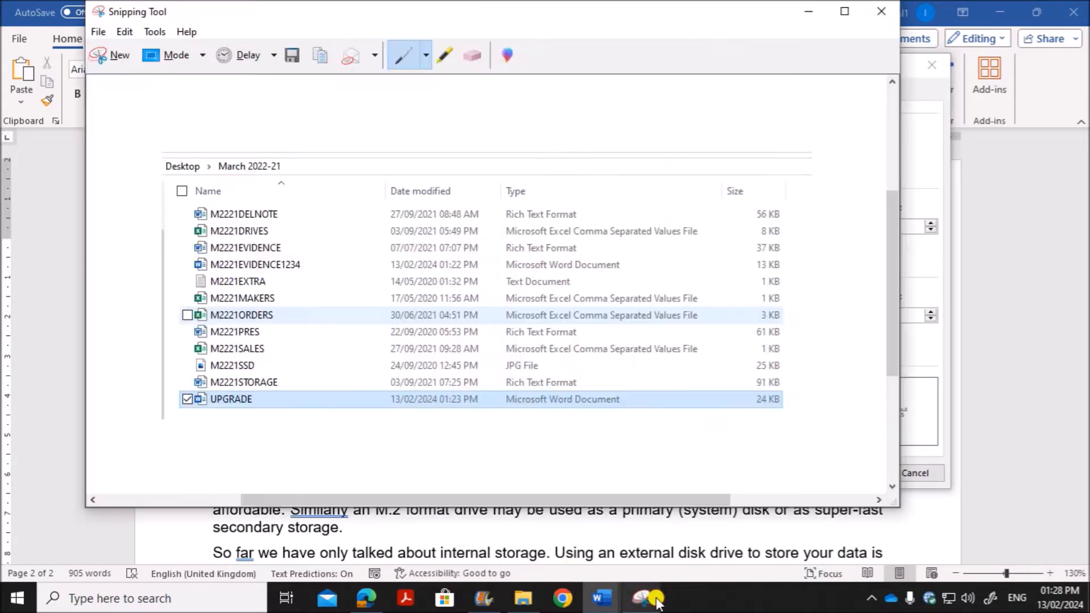
click(113, 55)
drag(198, 55, 949, 491)
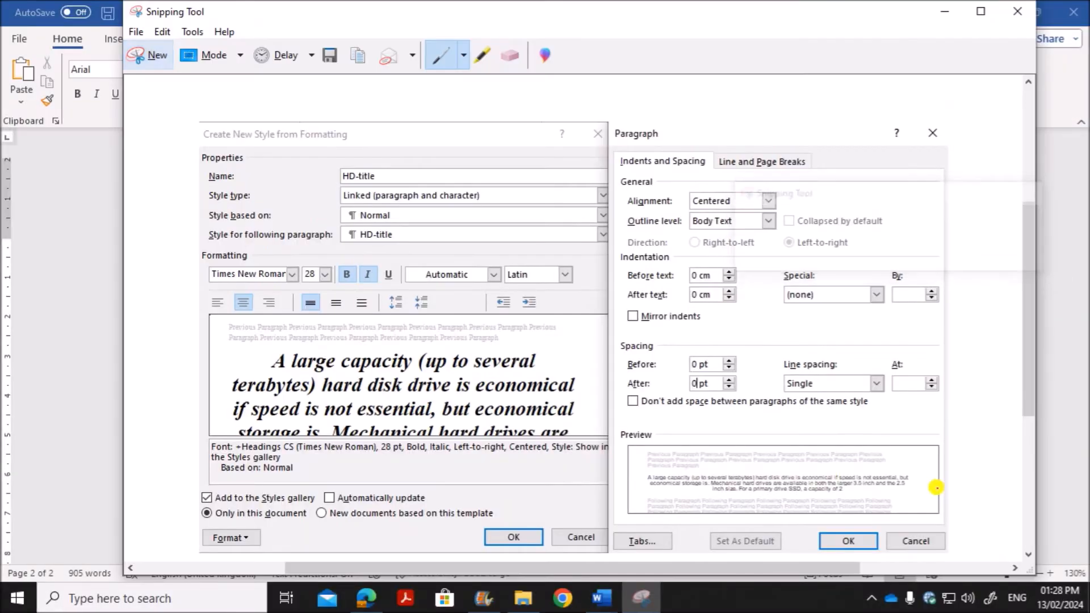
click(1082, 413)
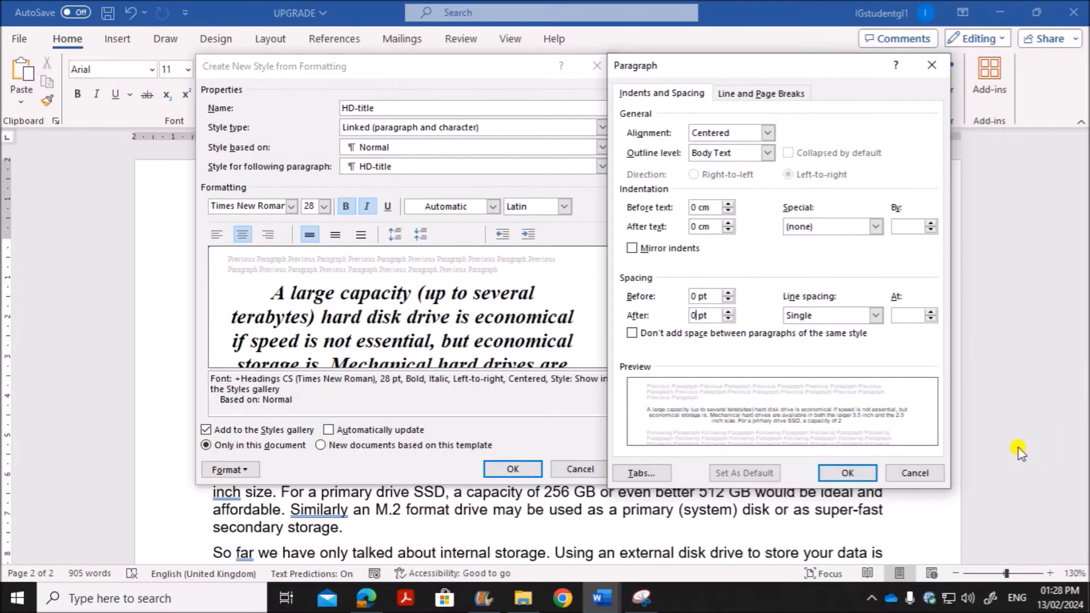
click(833, 472)
click(529, 473)
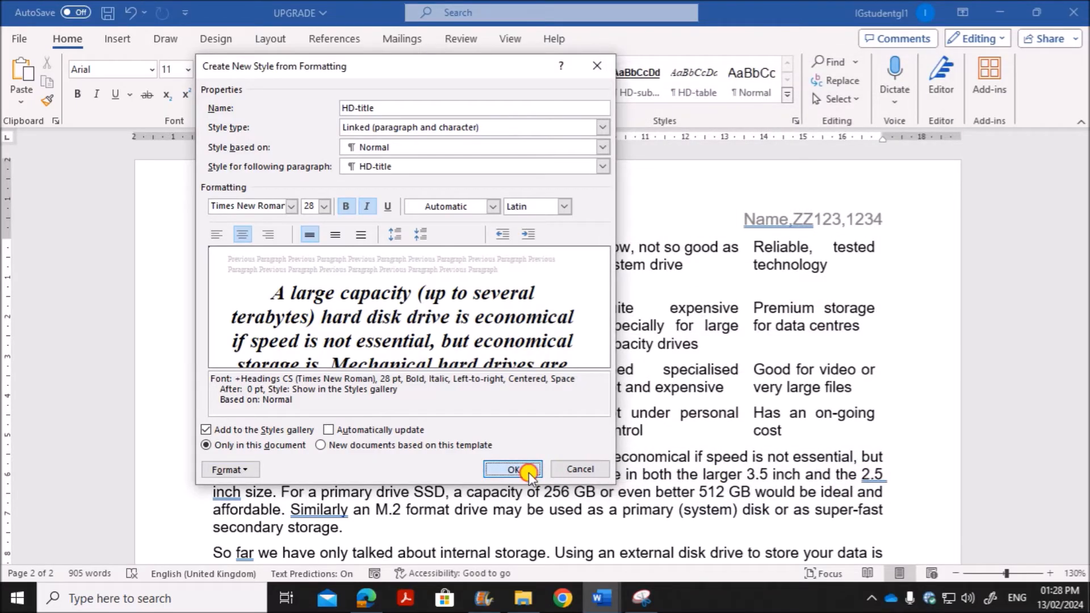
Step: Paste the style settings screenshot under the Step 4 EVIDENCE 2 heading in the M2221EVIDENCE1234 document
click(602, 598)
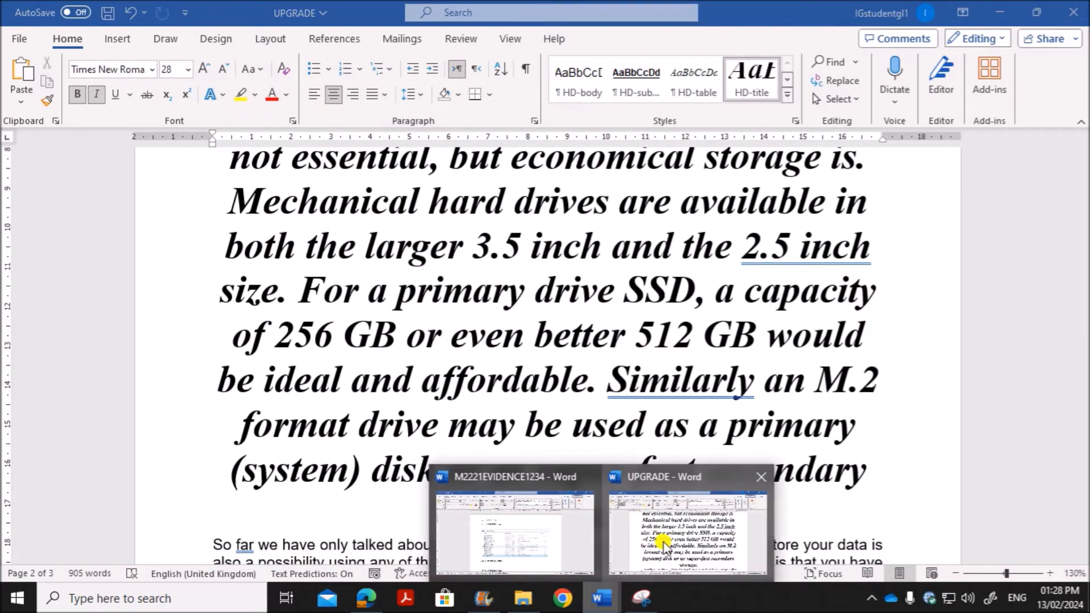
click(502, 560)
scroll(377, 487, down, 3)
click(363, 352)
key(ctrl+v)
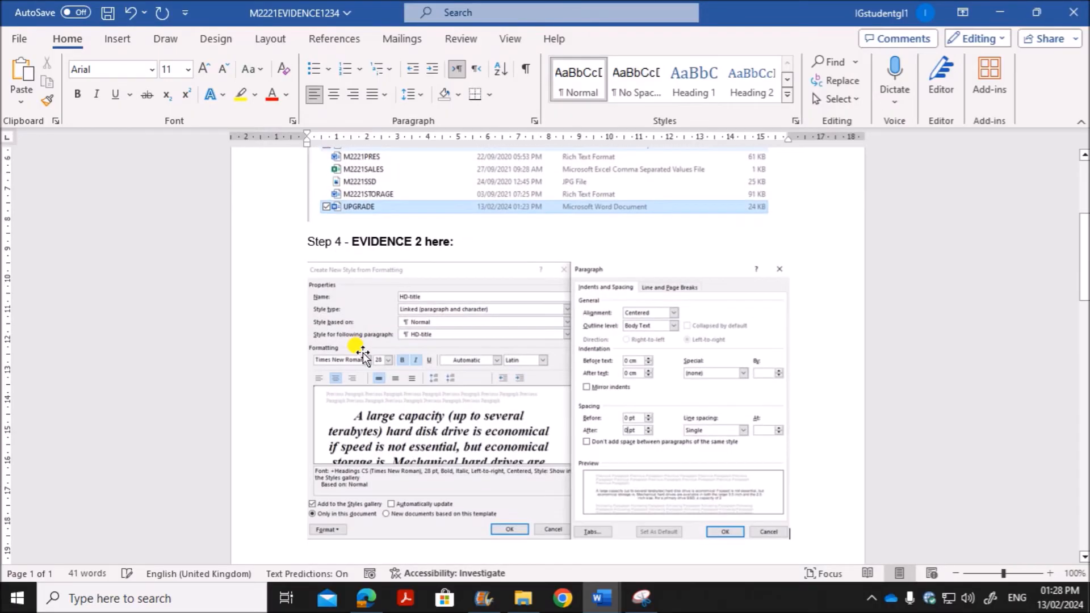
Step: Return to the UPGRADE document and reapply the HD-body style to the paragraph starting "A large capacity"
click(602, 597)
click(679, 554)
scroll(591, 454, up, 5)
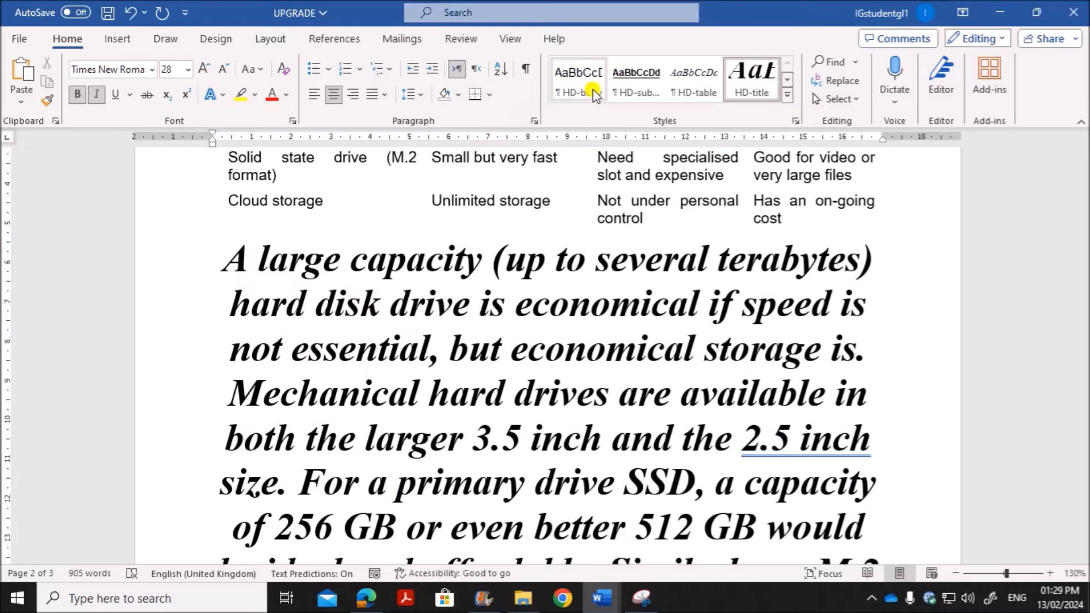
click(578, 91)
click(573, 99)
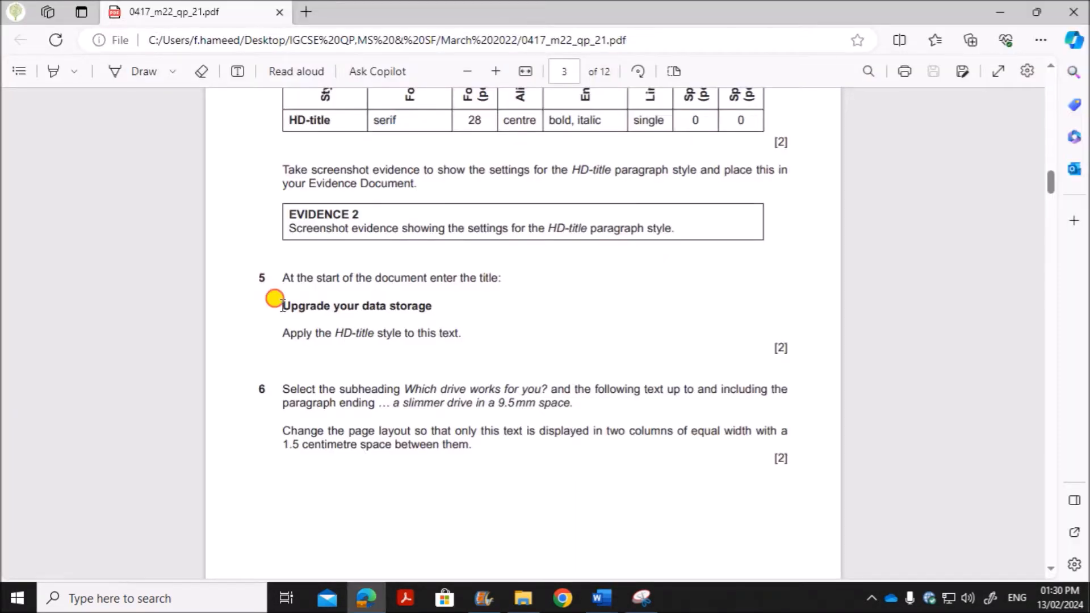
Step: Copy the title "Upgrade your data storage" from the question paper and insert it as the first line of the UPGRADE document in Word
drag(283, 307, 434, 307)
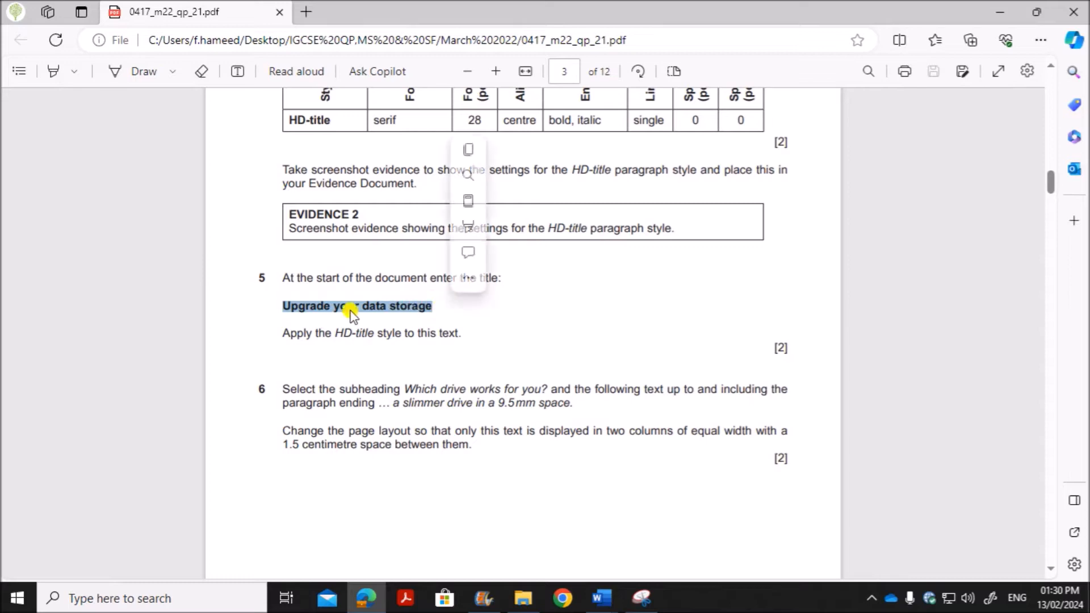
key(ctrl+c)
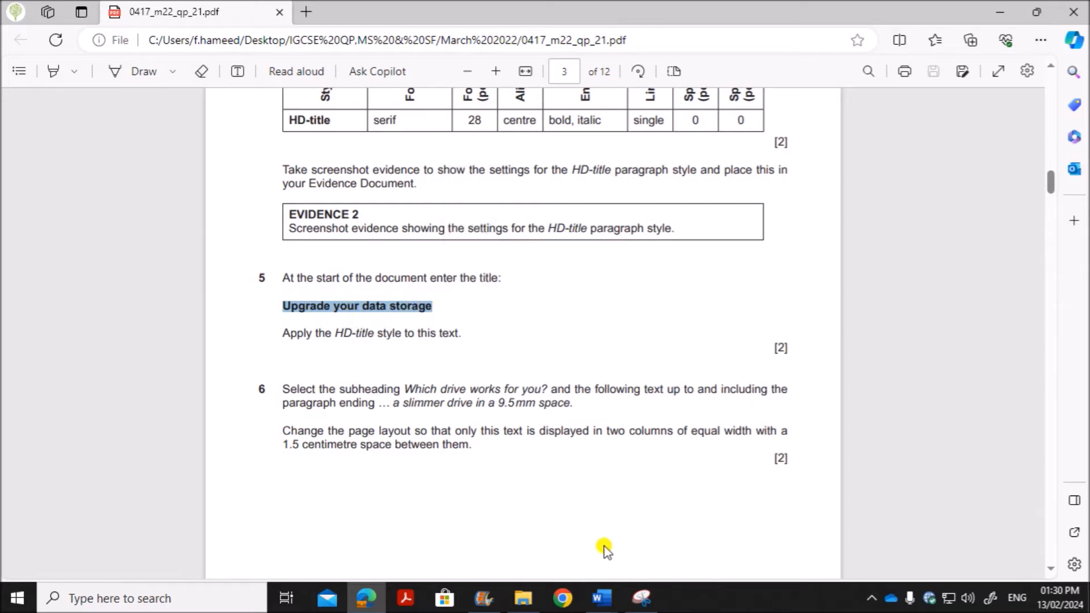
click(602, 597)
click(653, 529)
scroll(477, 386, up, 15)
scroll(475, 384, up, 3)
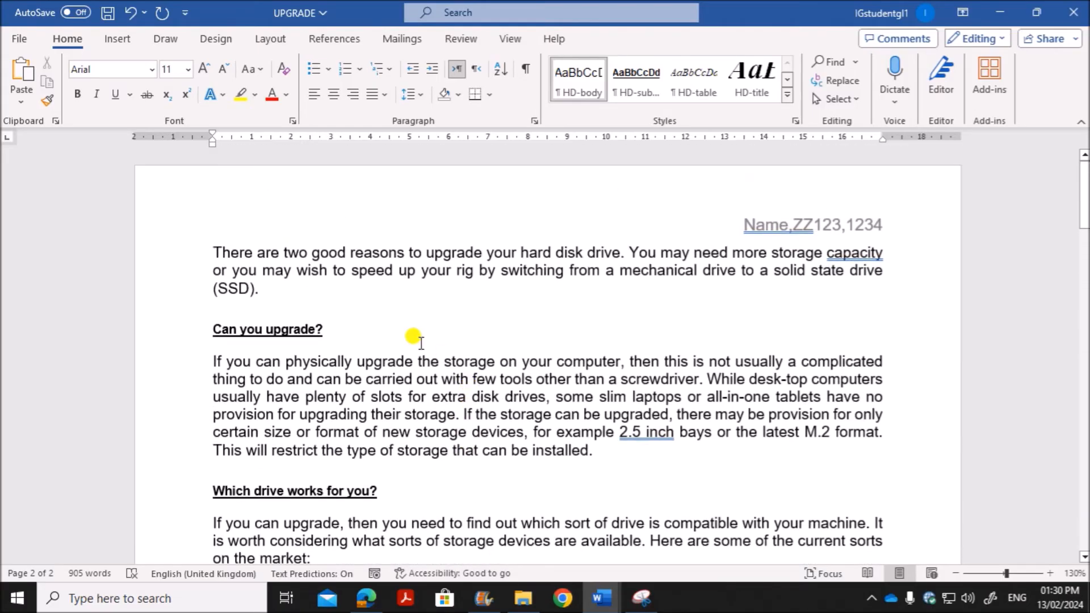
click(213, 251)
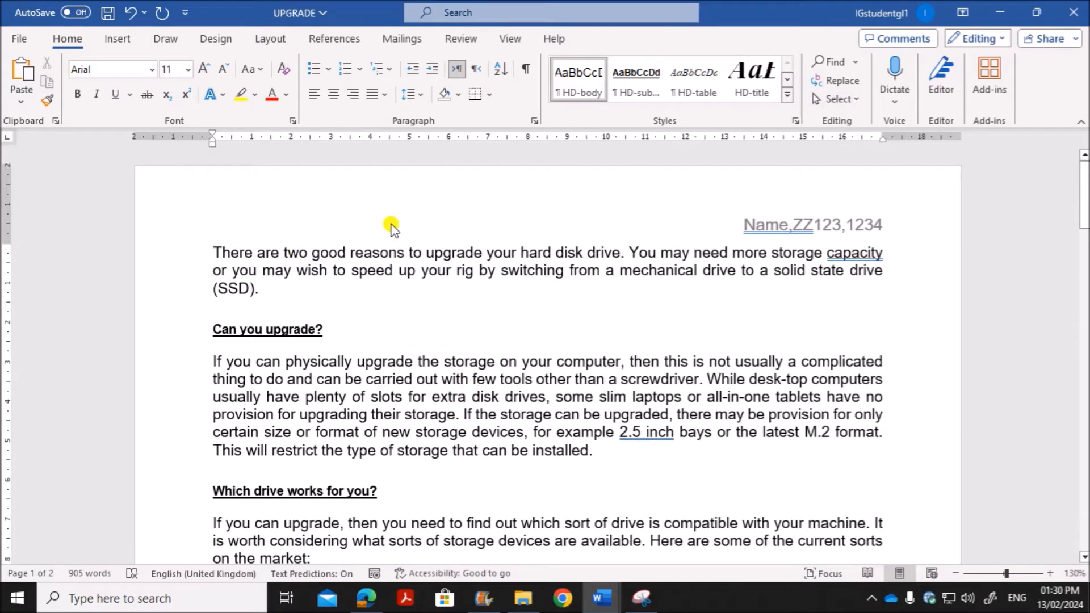
key(Return)
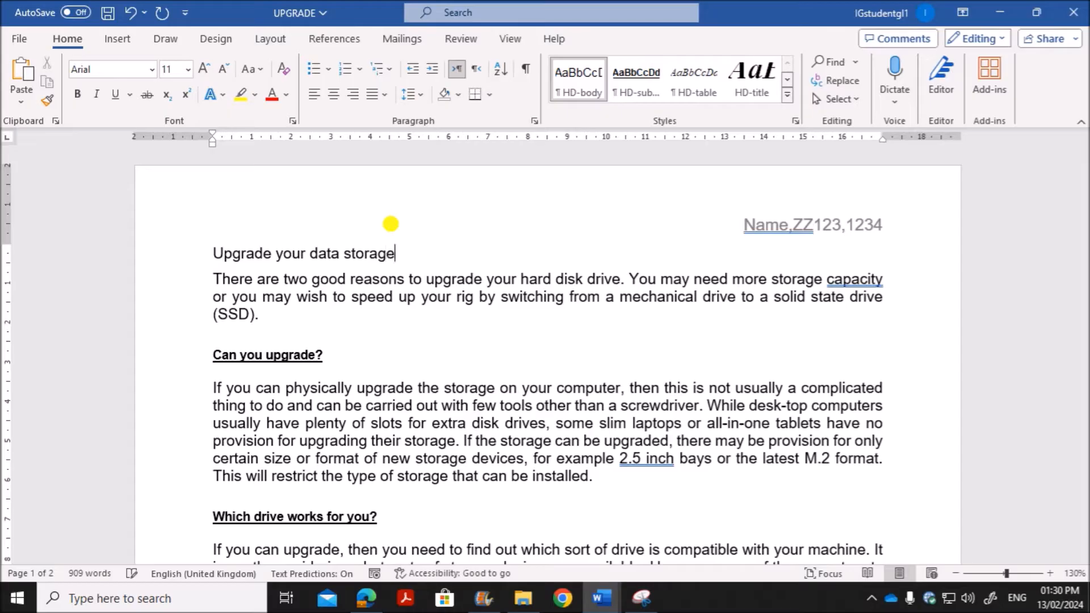
Step: Check the style required for the title in the question paper and apply HD-title to "Upgrade your data storage" in Word
click(169, 257)
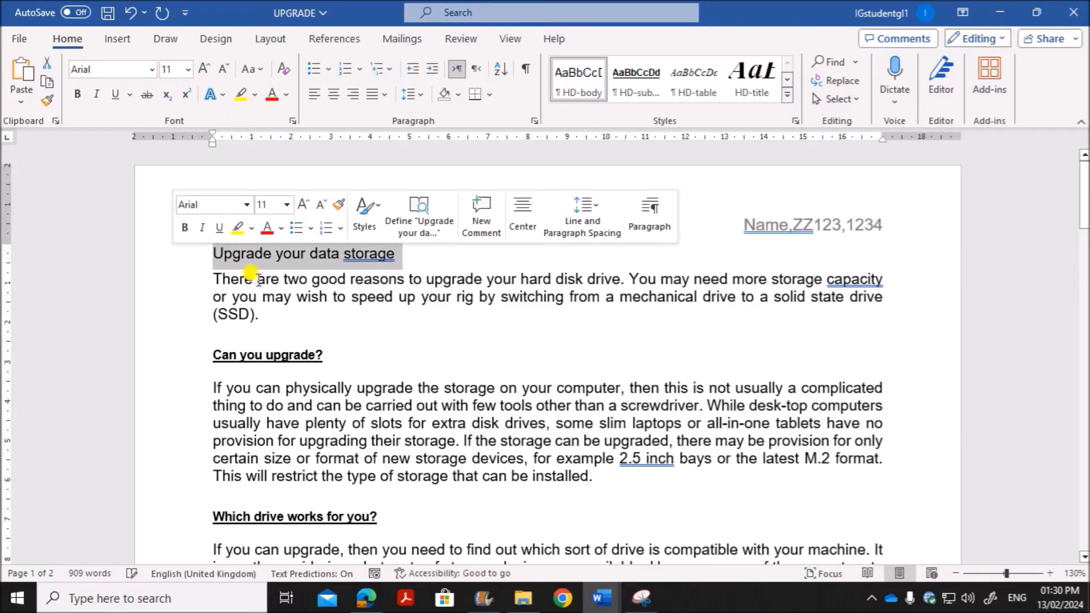
click(366, 598)
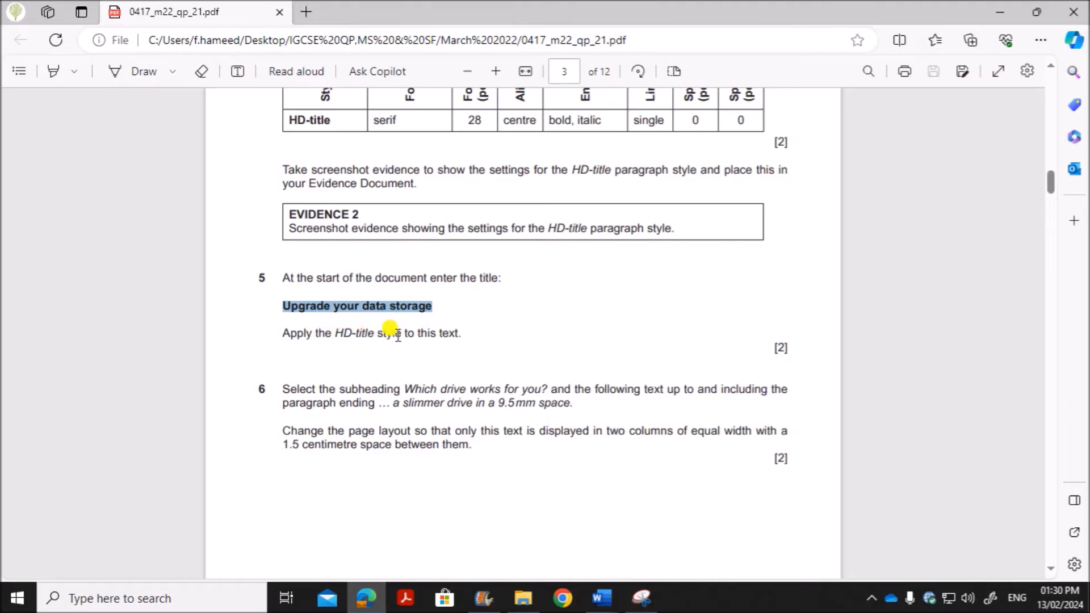
mouse_move(601, 597)
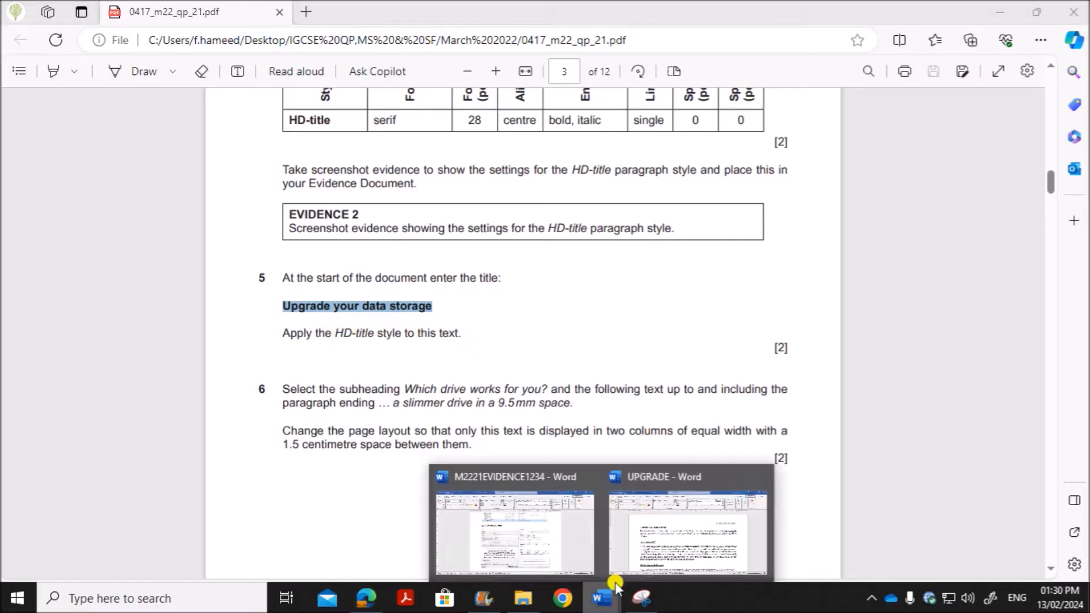
click(706, 553)
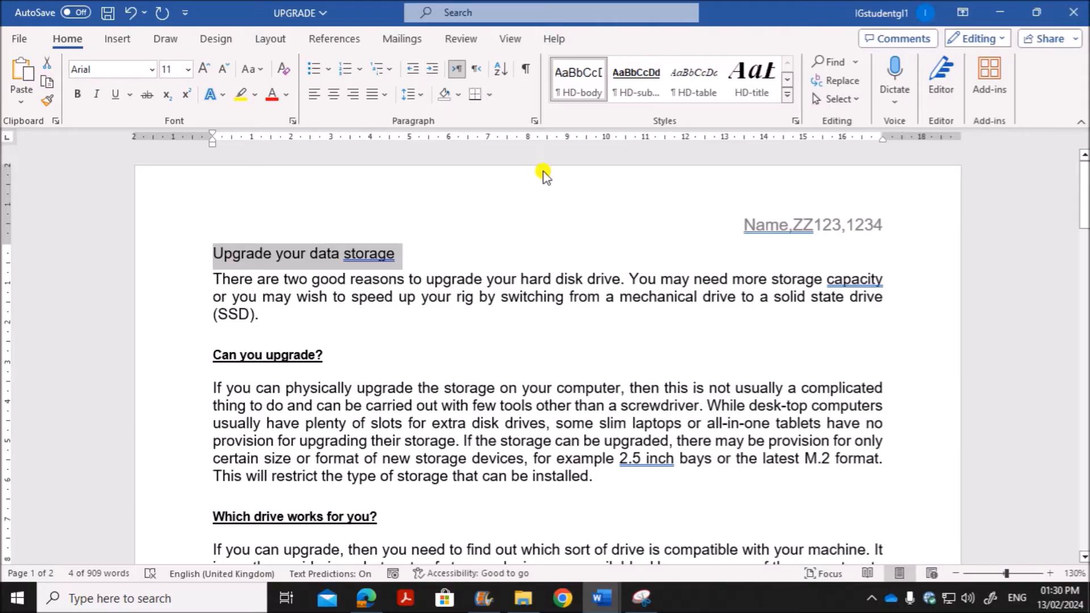
click(742, 95)
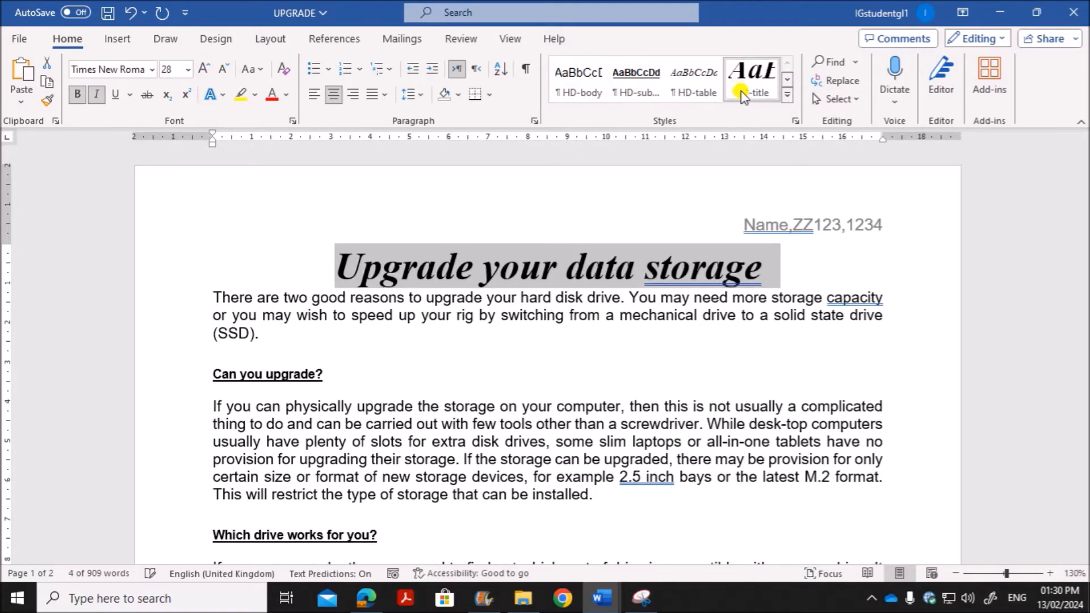
Step: Read question 6 in the question paper for the text range and column layout required
click(366, 597)
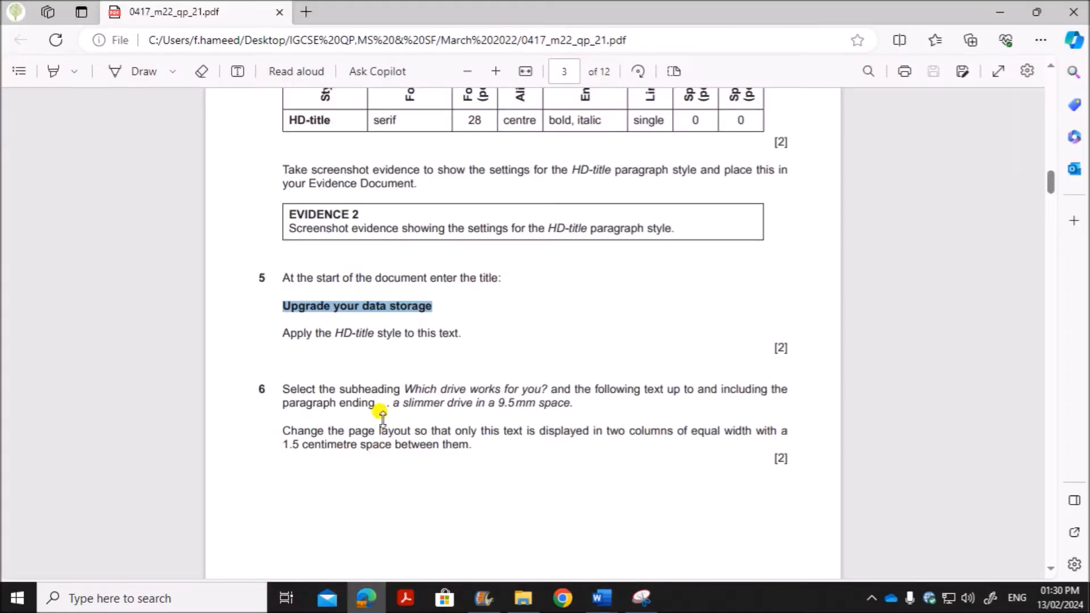
scroll(379, 402, down, 3)
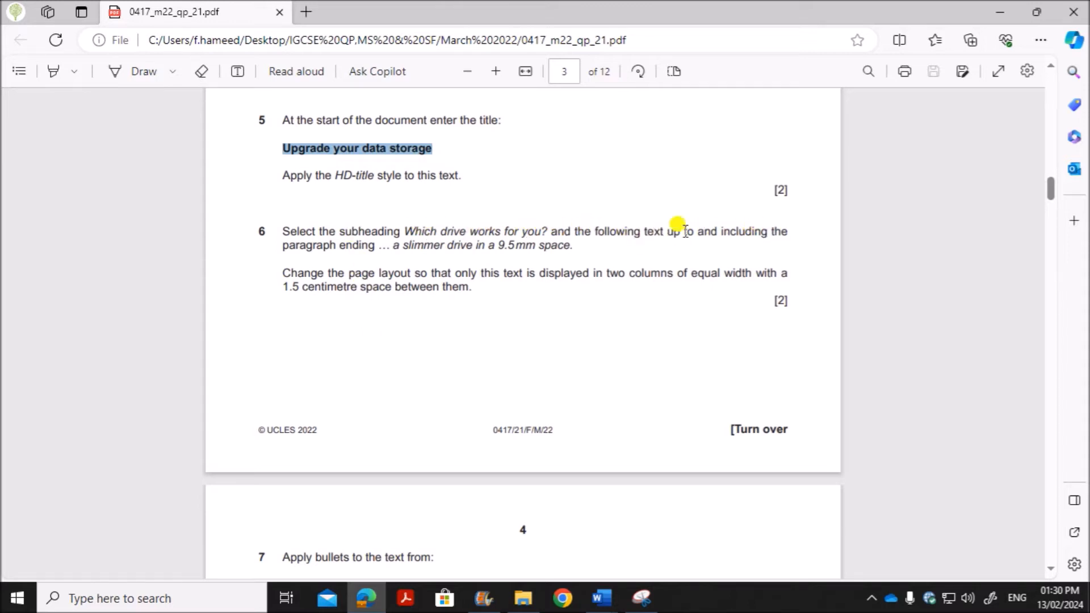
drag(393, 249, 575, 248)
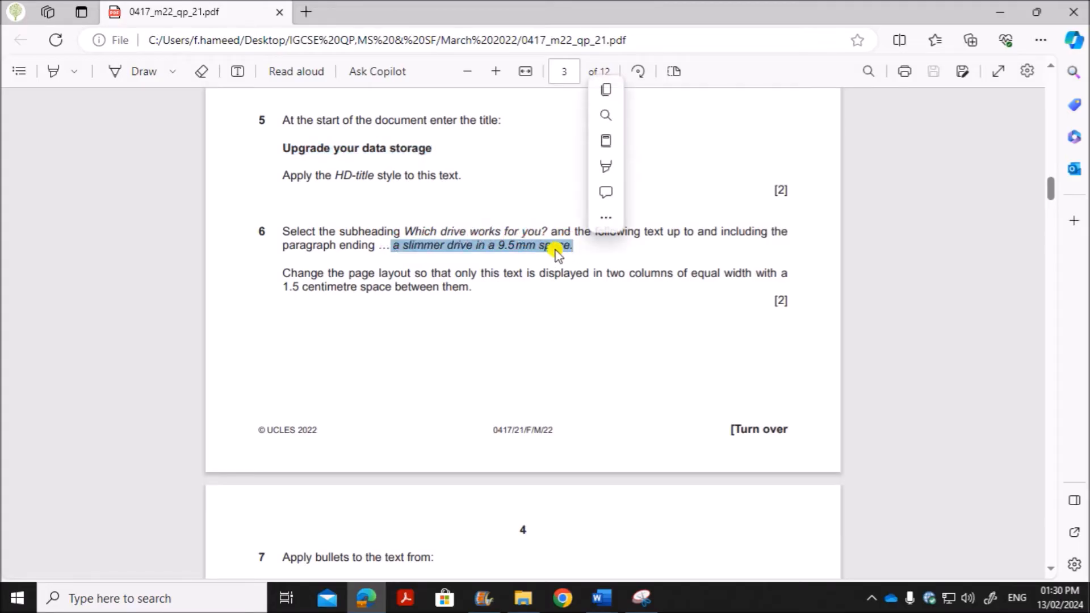
Step: Search the UPGRADE document in Word for "9.5" and locate the end of the paragraph about a slimmer drive in a 9.5 mm space
click(601, 598)
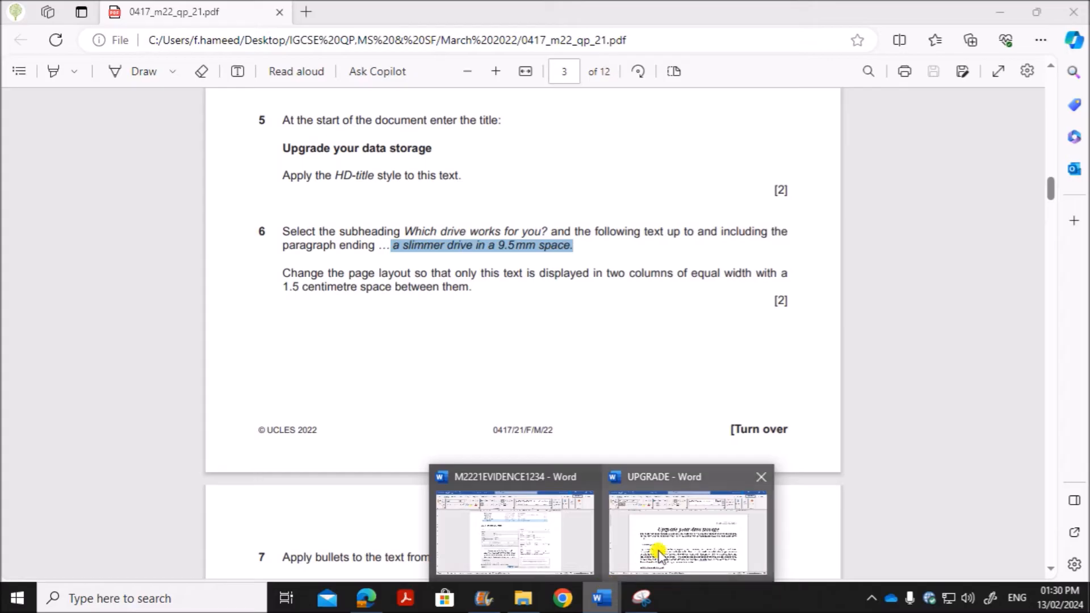
click(669, 542)
click(630, 426)
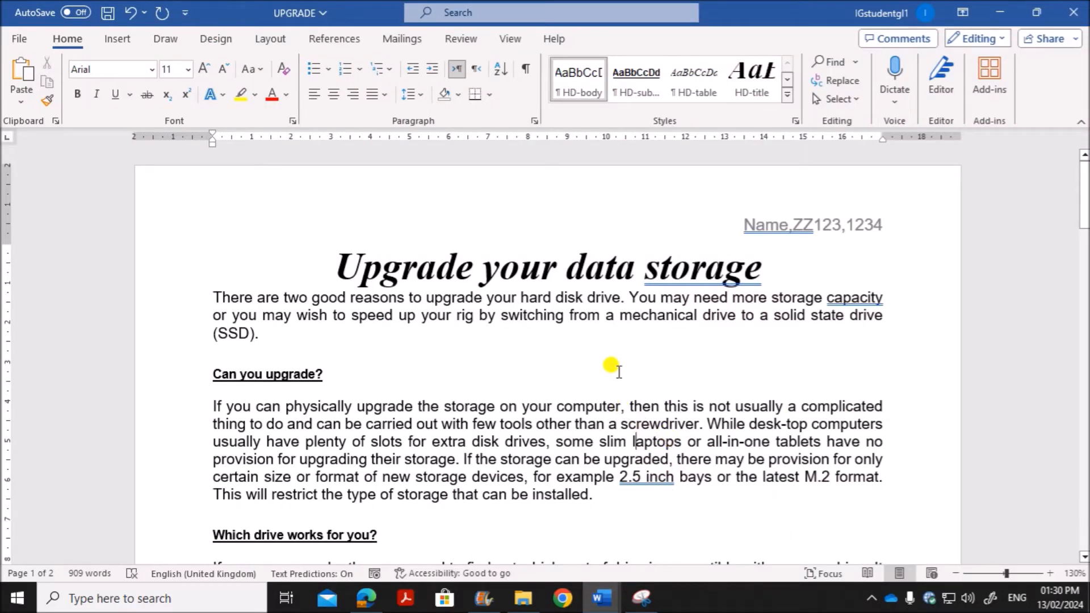
click(830, 62)
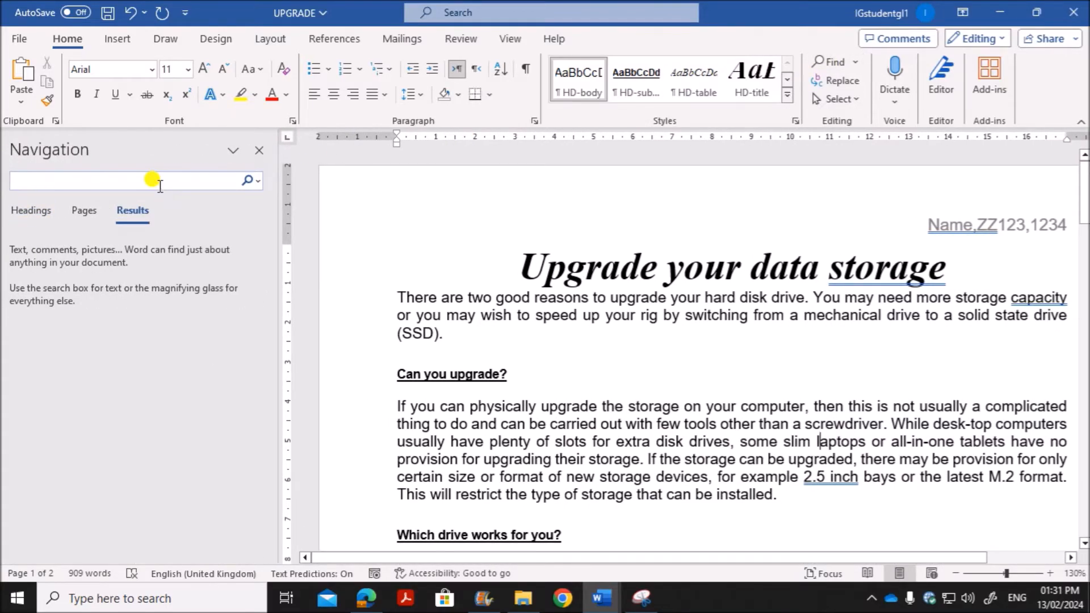
text(9.5)
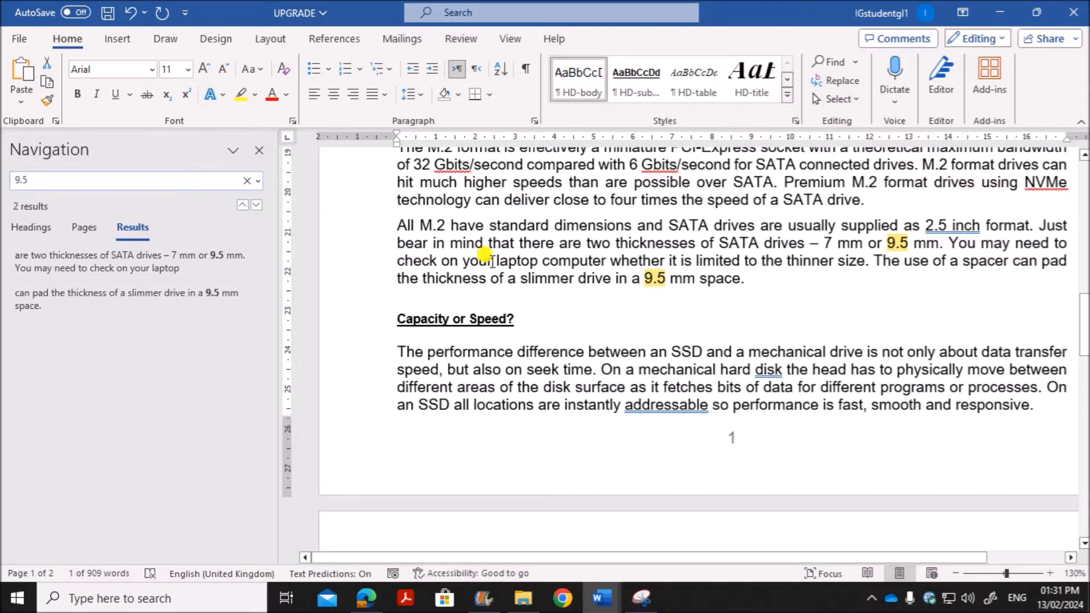
drag(430, 278, 732, 278)
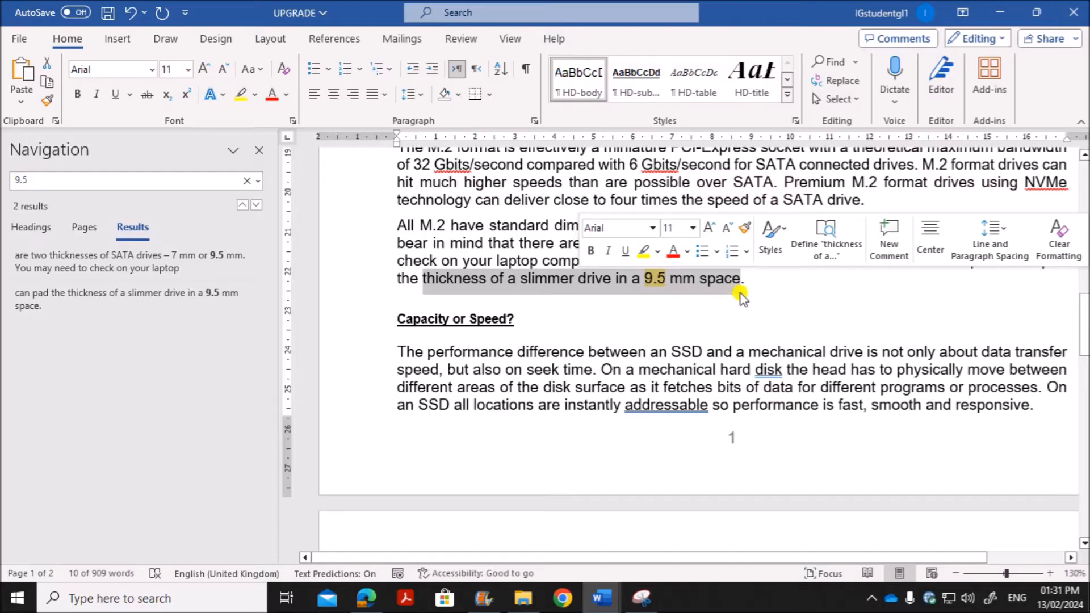
click(749, 289)
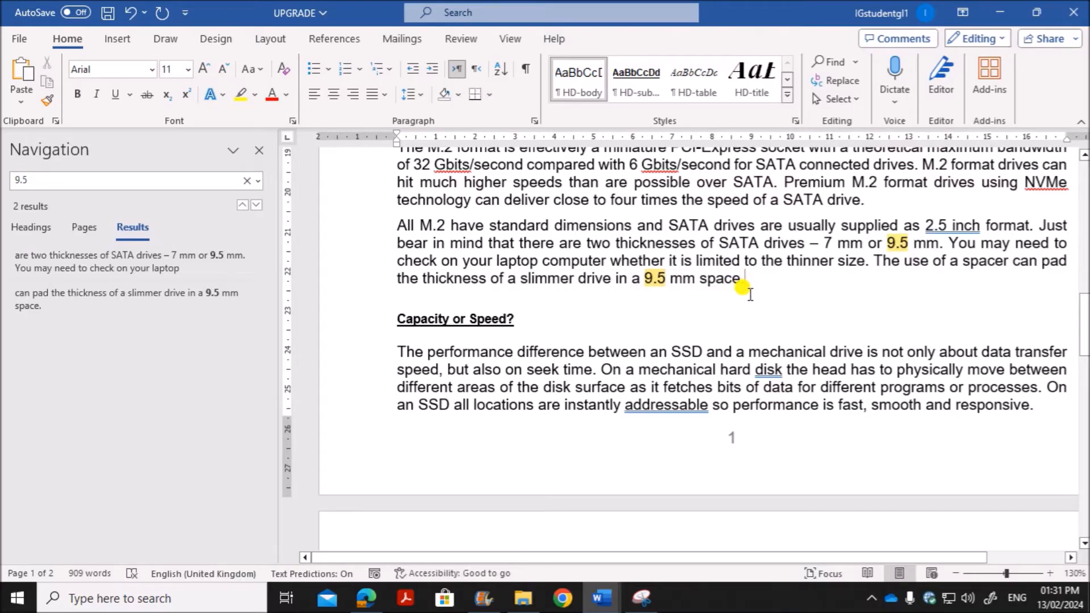
scroll(765, 303, down, 10)
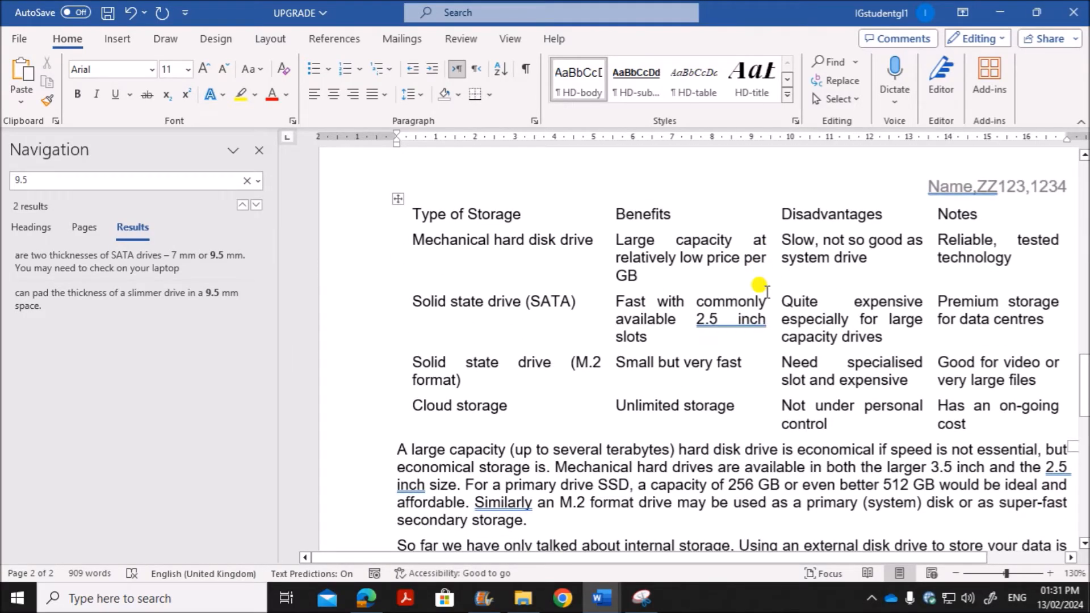
Step: Select the text from the subheading "Which drive works for you?" through the paragraph ending "a slimmer drive in a 9.5 mm space."
scroll(756, 284, down, 7)
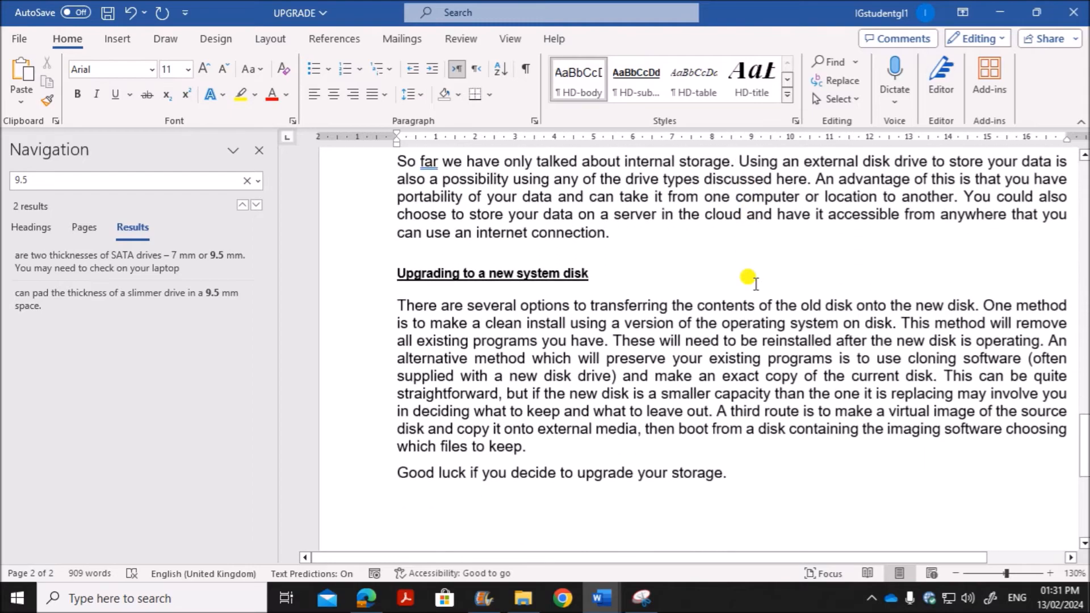
scroll(755, 281, up, 20)
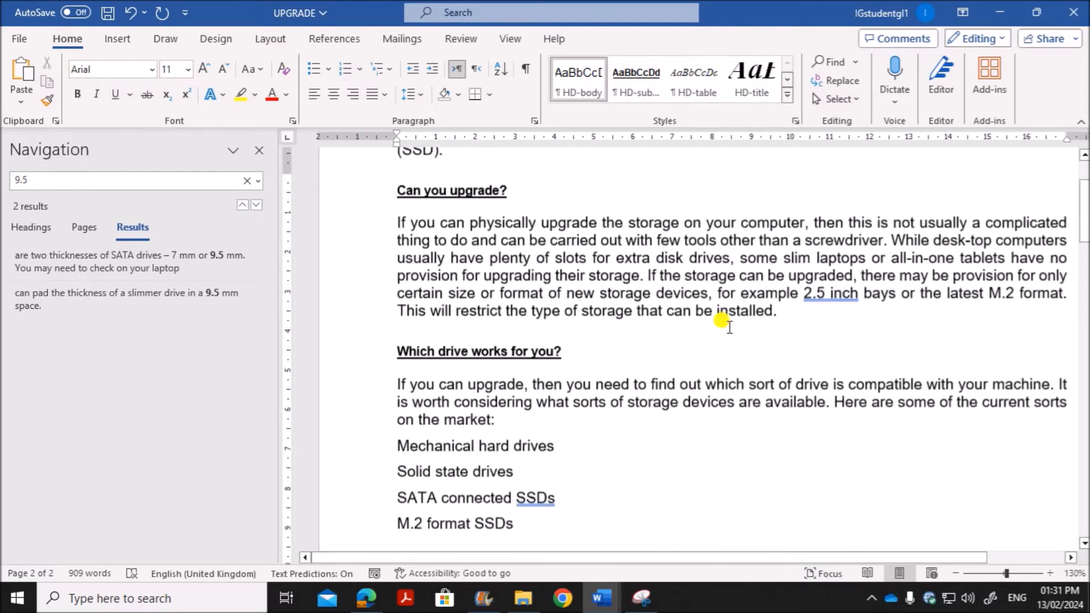
scroll(721, 323, down, 3)
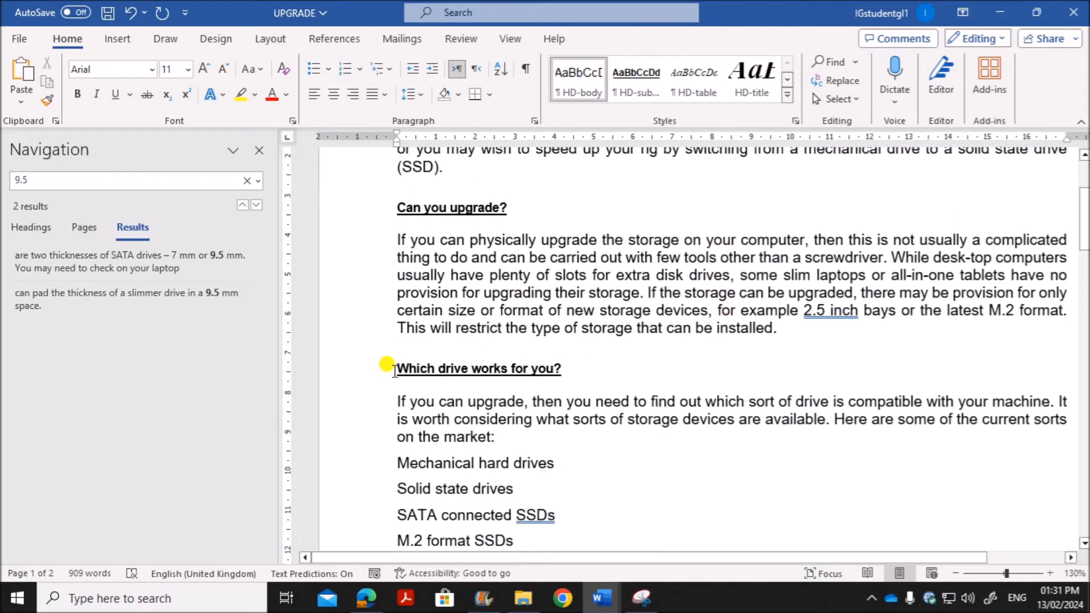
click(259, 149)
drag(216, 368, 544, 386)
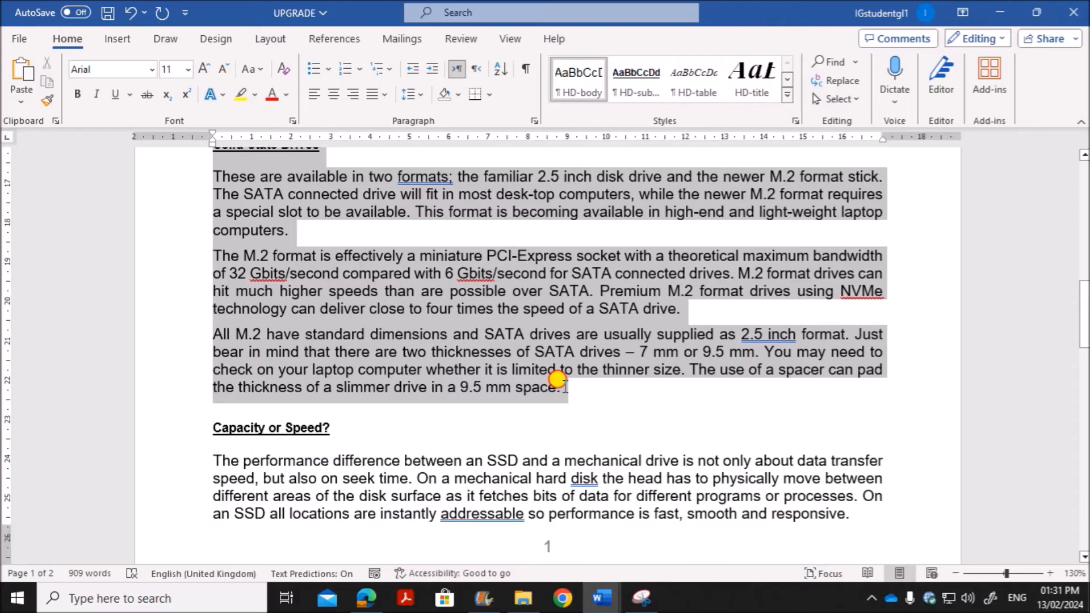
scroll(454, 340, up, 7)
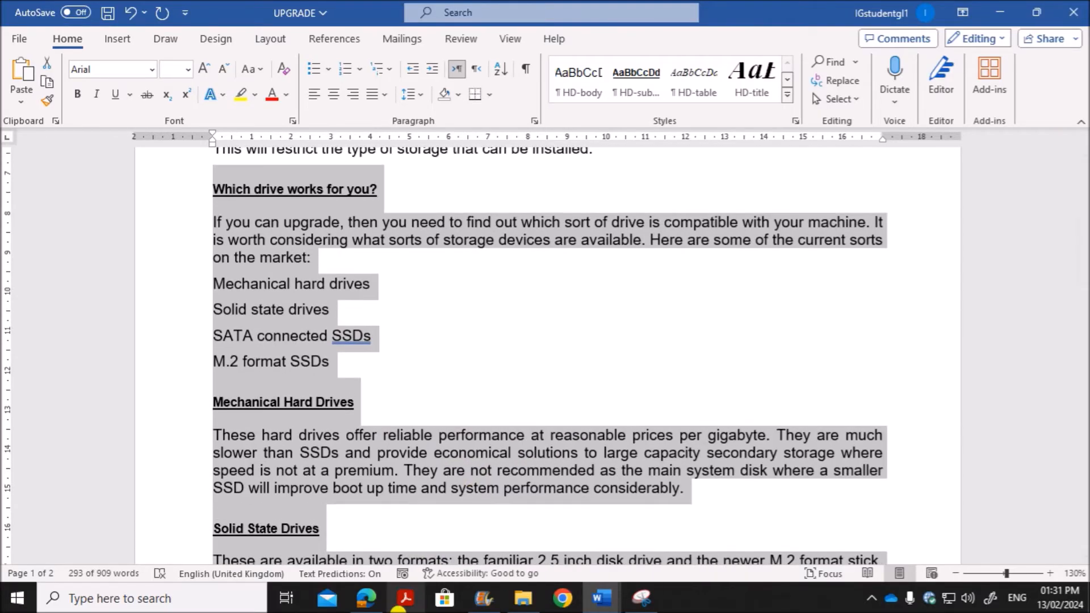
Step: Check question 6 in the question paper for the required columns and spacing, and return to the UPGRADE document in Word
click(361, 599)
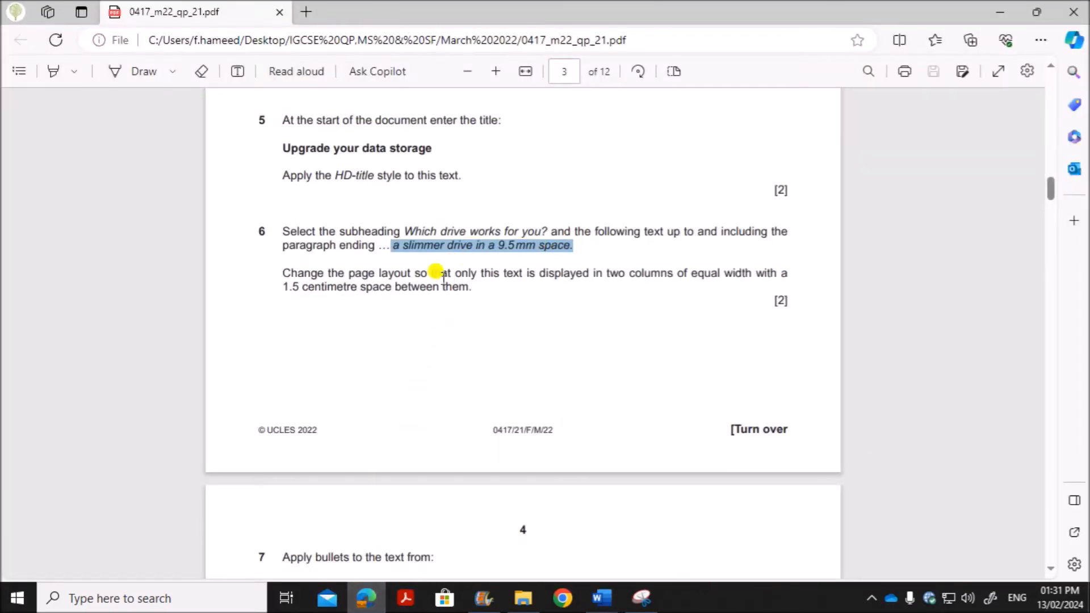
drag(610, 274, 459, 290)
mouse_move(609, 595)
click(651, 540)
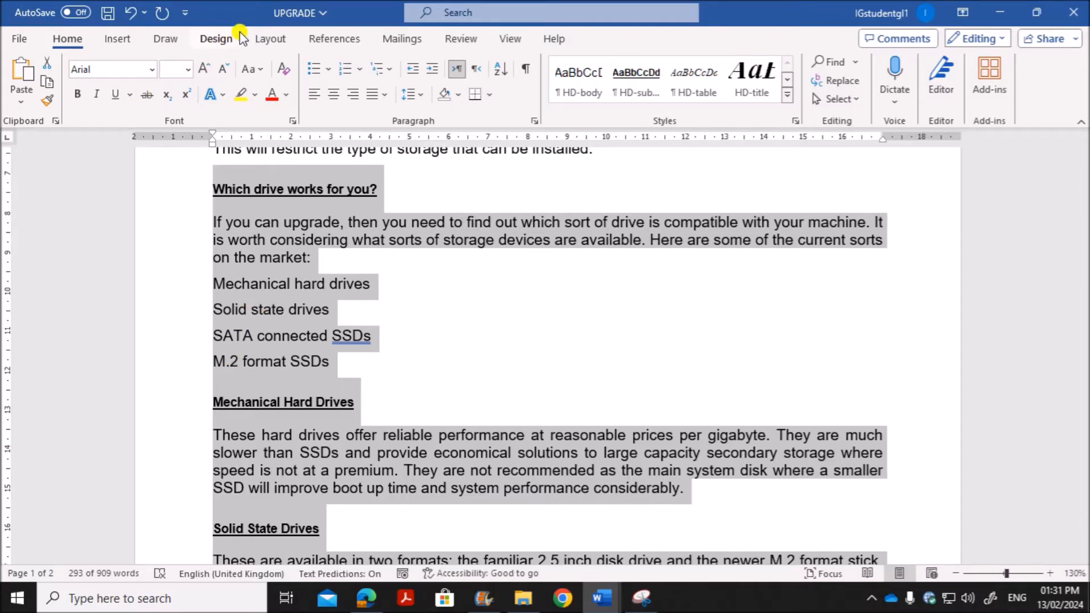
Step: Format only the selected text in two equal-width columns with 1.5 cm spacing and check the resulting layout
click(267, 38)
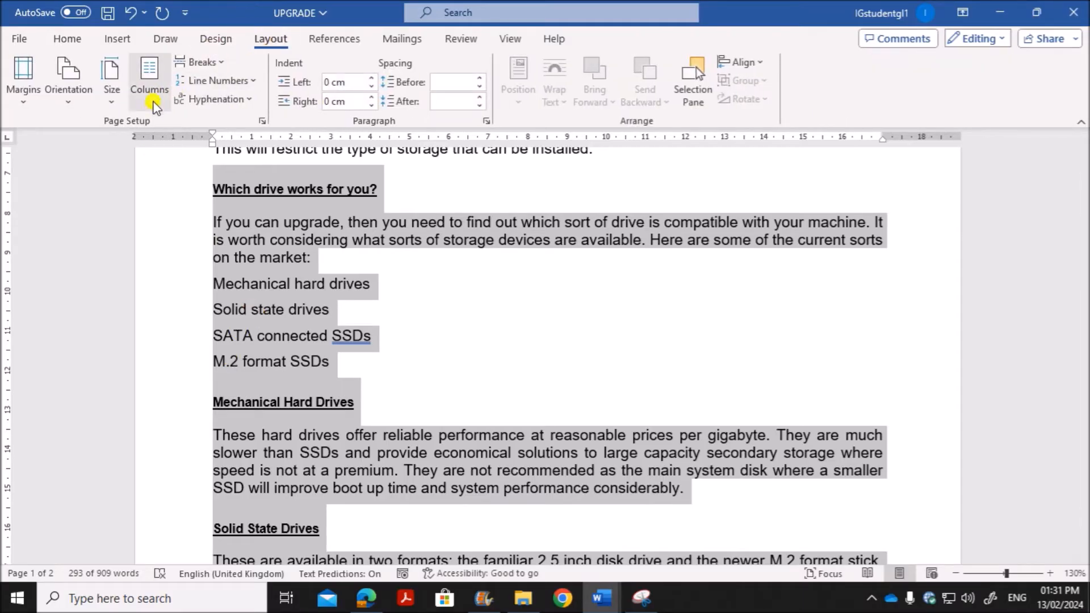
click(152, 105)
click(170, 319)
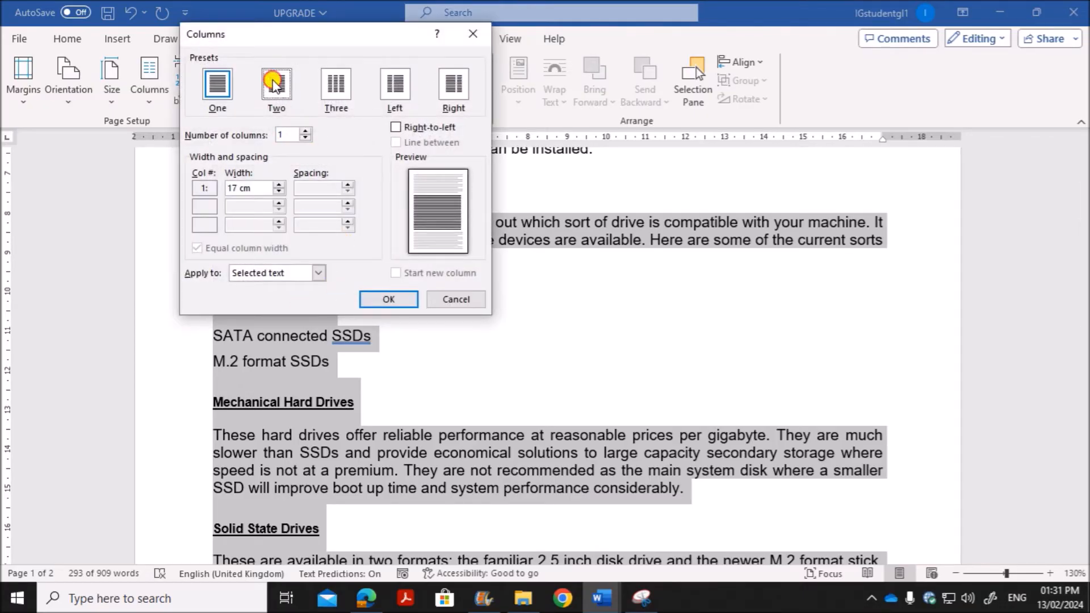
click(273, 83)
drag(313, 188, 265, 180)
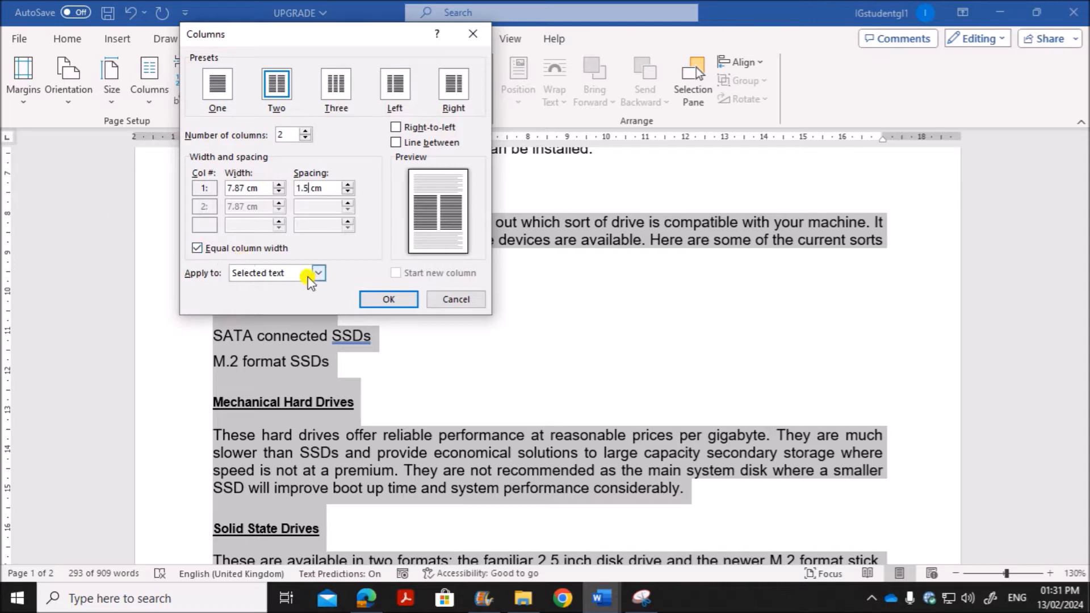
click(386, 300)
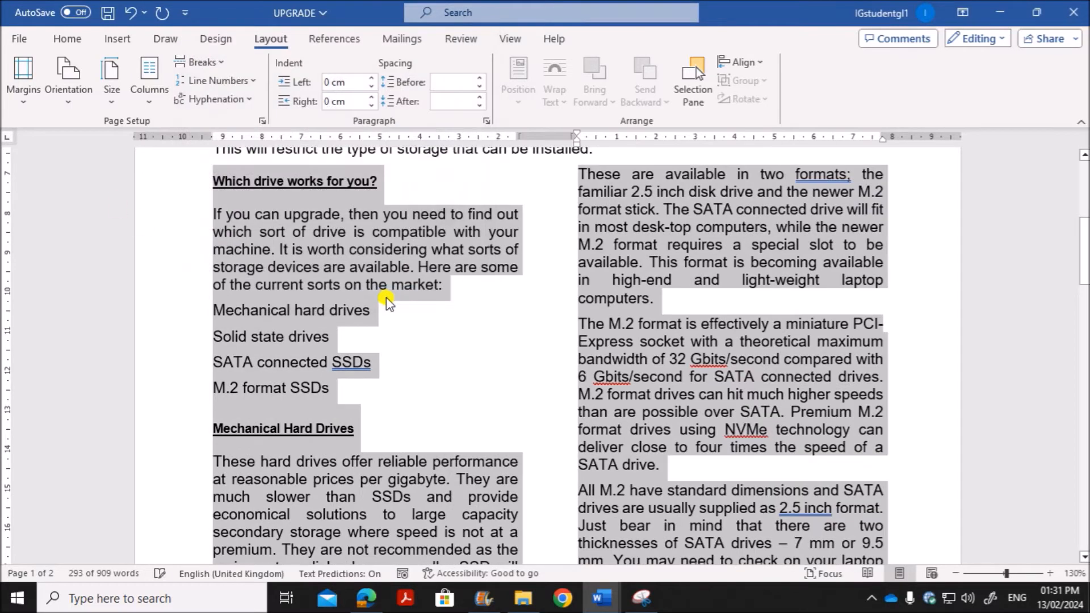
scroll(513, 462, up, 6)
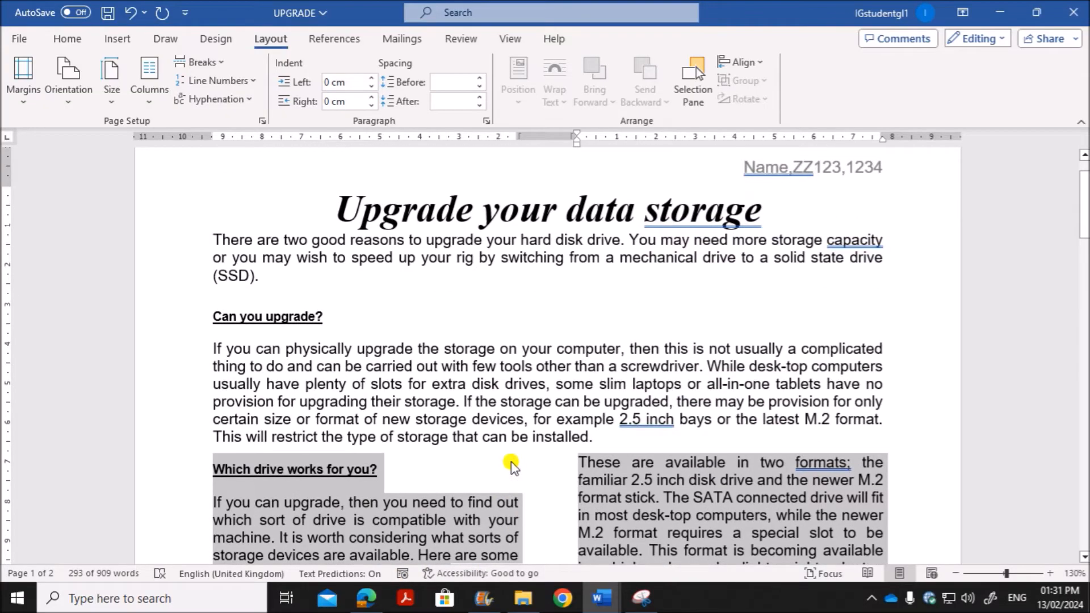
scroll(511, 463, down, 15)
scroll(508, 460, up, 6)
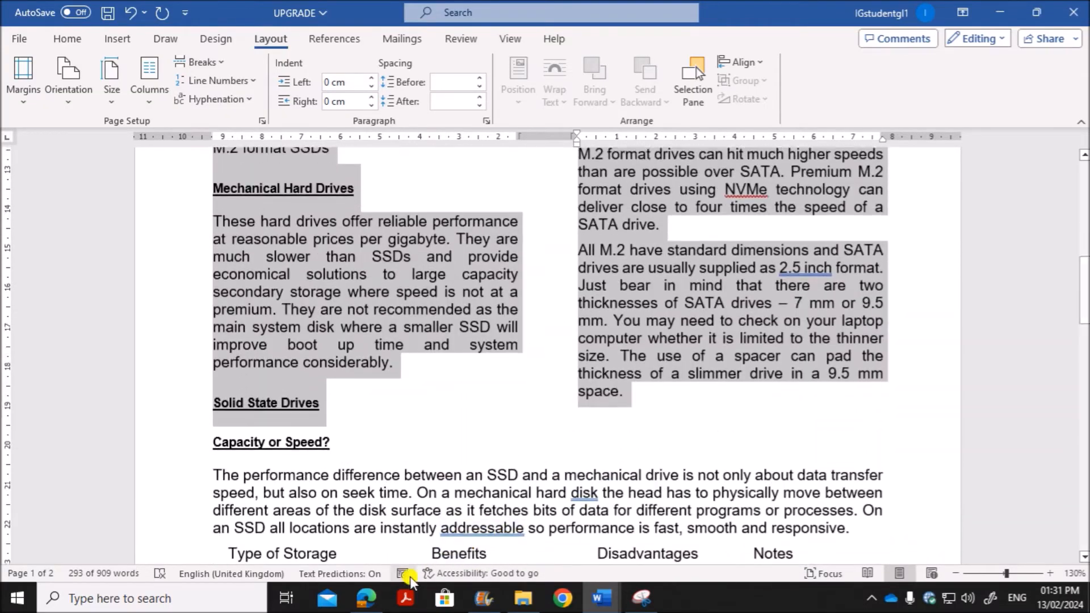
Step: Read question 7 in the question paper for the text range and the required bullet shape
key(alt+Tab)
scroll(408, 412, down, 7)
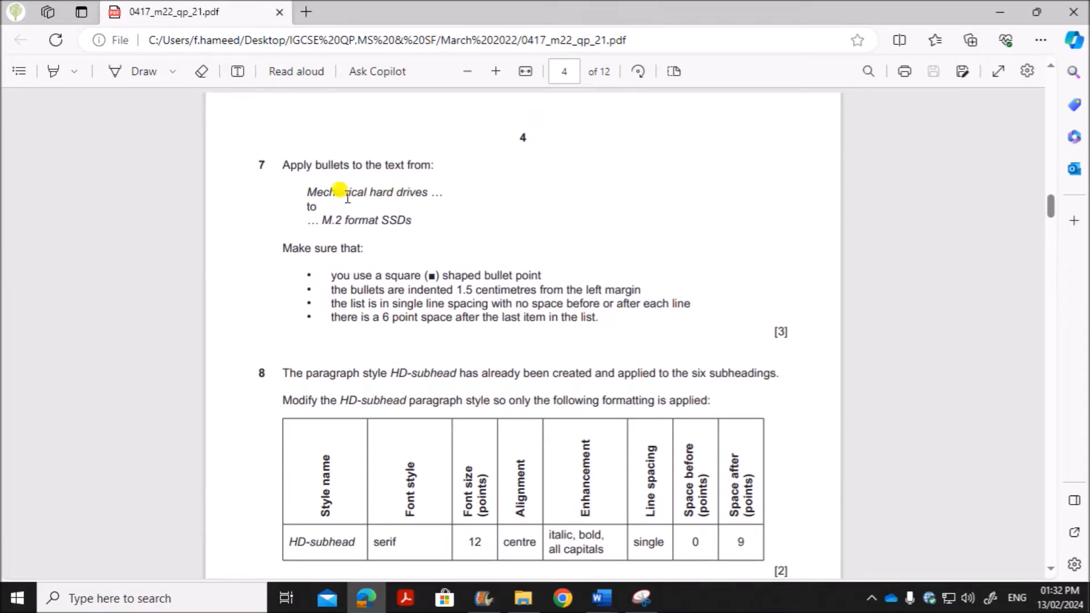
click(601, 597)
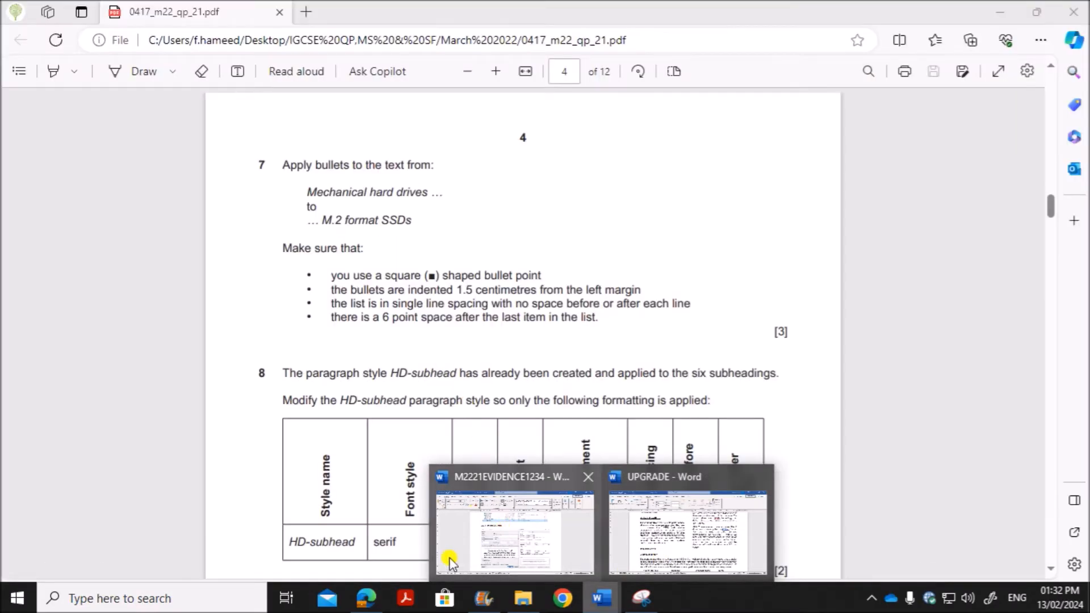
click(392, 377)
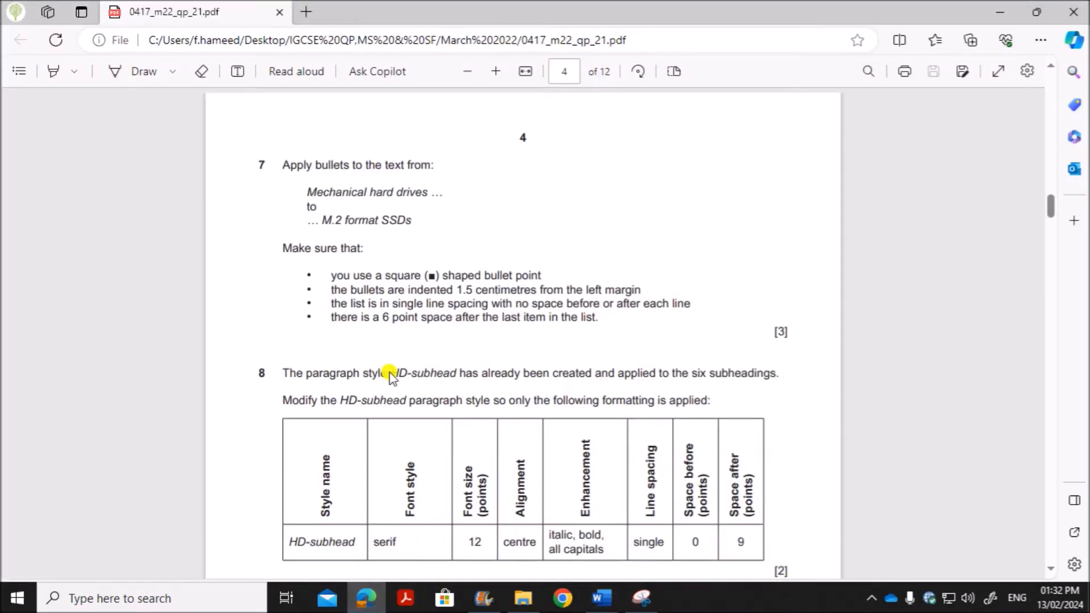
drag(391, 276, 540, 275)
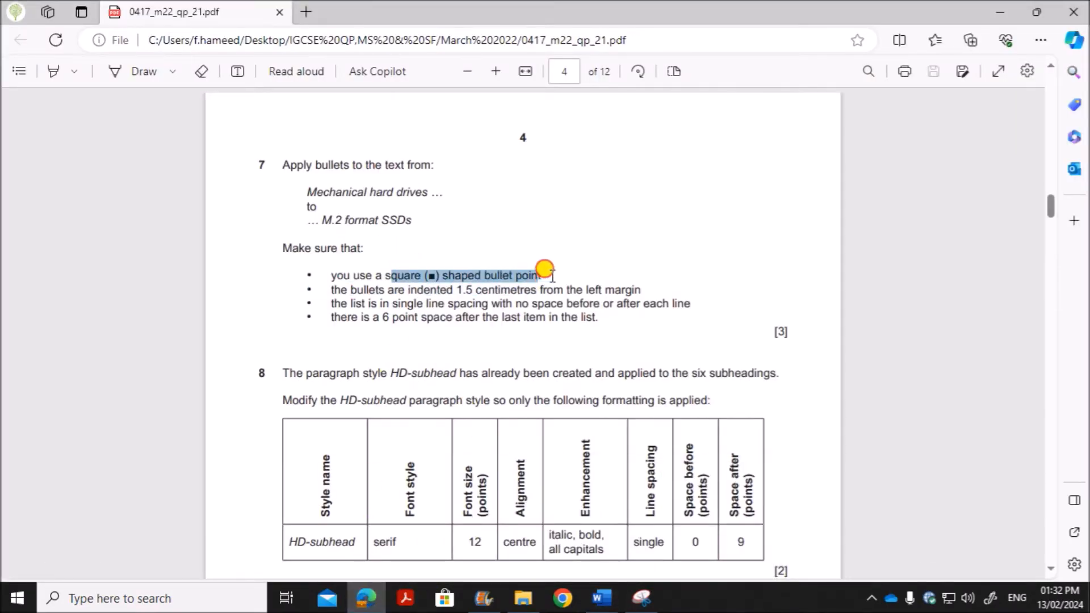
Step: Apply square bullets to the four lines from "Mechanical hard drives" to "M.2 format SSDs" in the UPGRADE document in Word
mouse_move(600, 603)
click(687, 514)
scroll(551, 407, up, 5)
click(421, 403)
drag(212, 311, 313, 388)
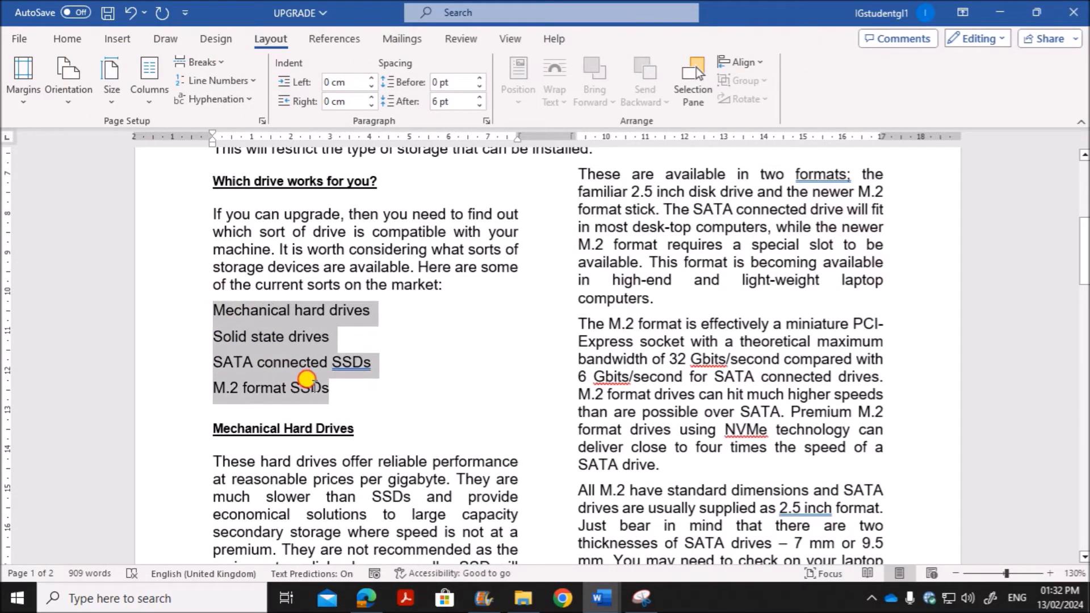
right_click(274, 337)
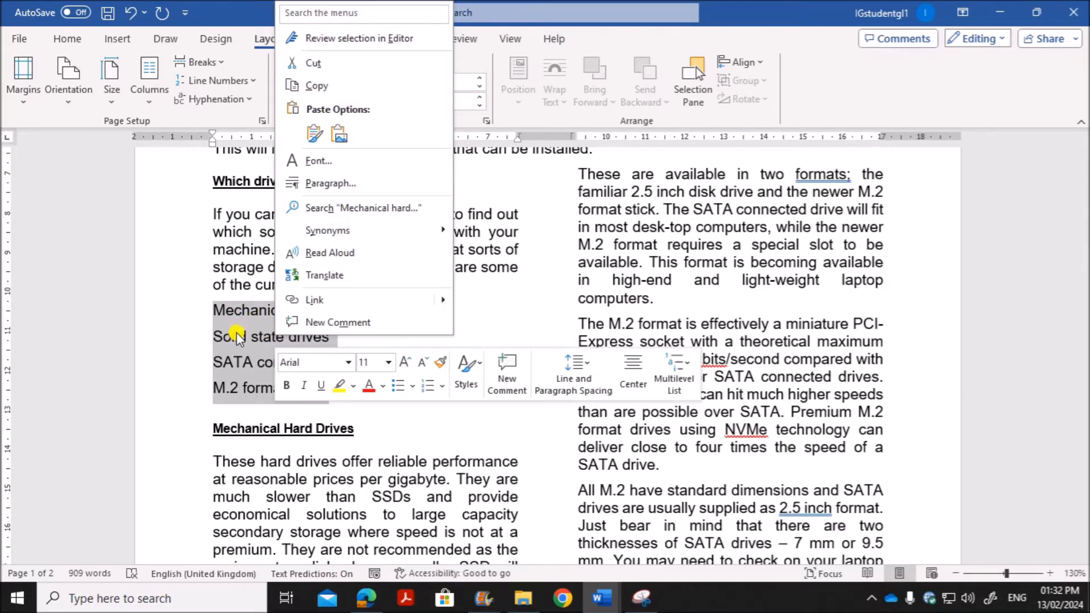
key(Escape)
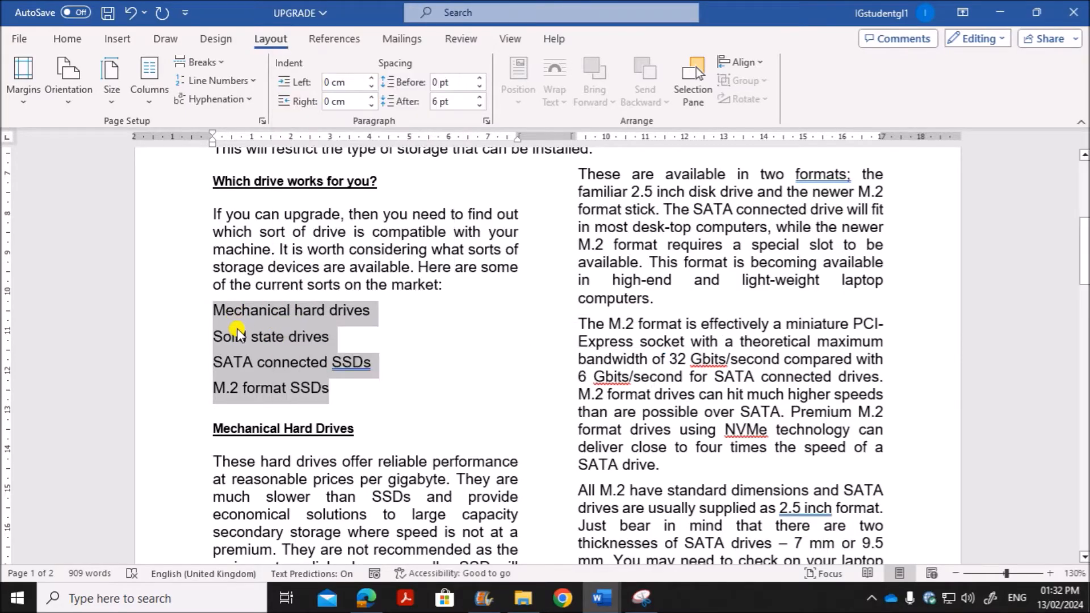
click(78, 37)
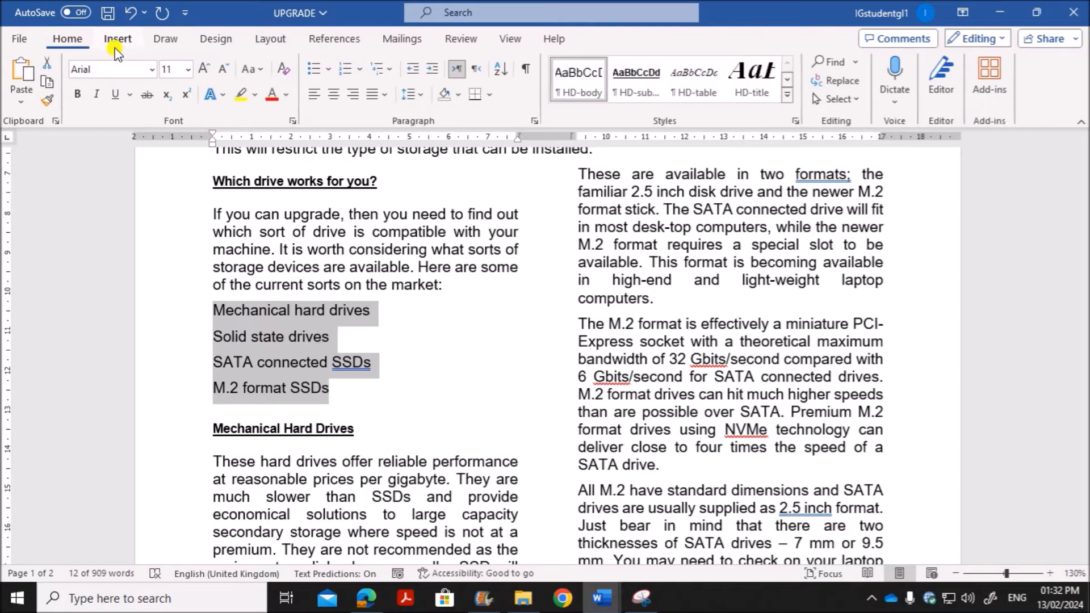
click(331, 73)
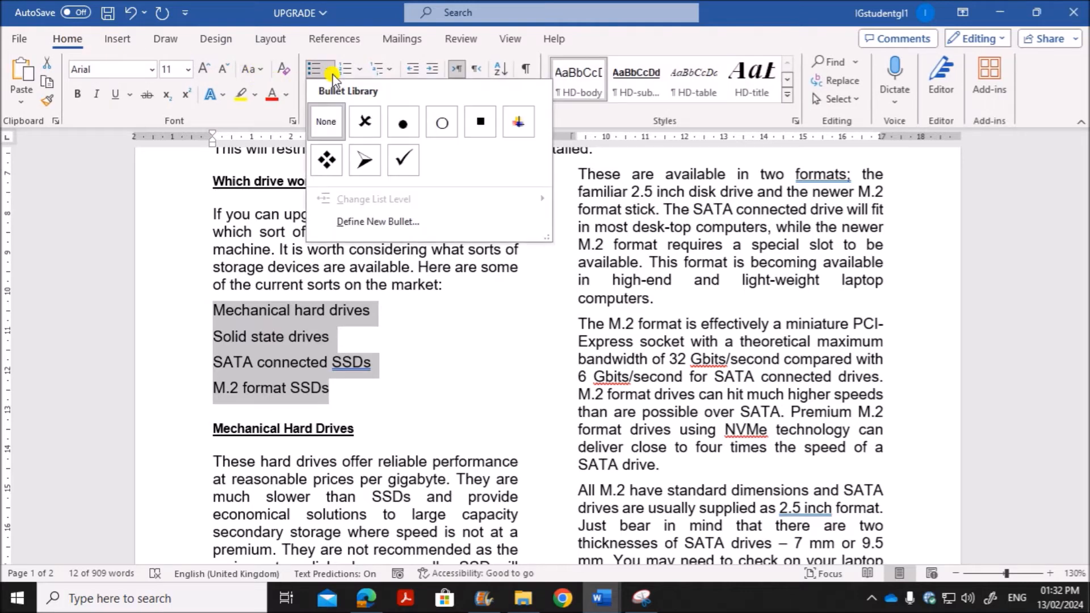
click(486, 130)
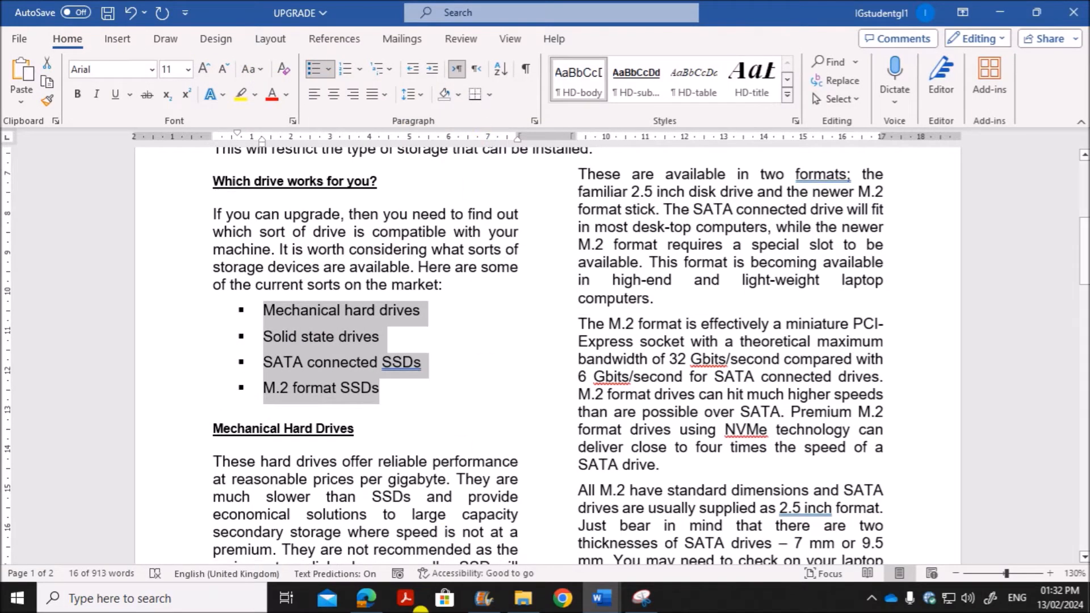
Step: Check the bullet indent in the question paper and set the list's bullet position to 1.5 cm in Word
click(360, 598)
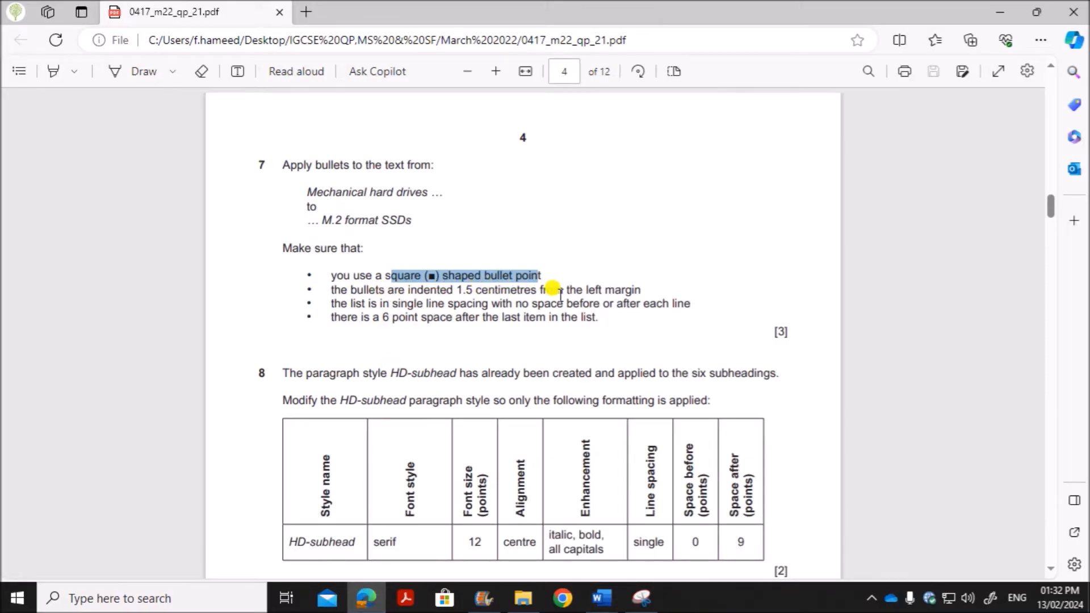
mouse_move(603, 598)
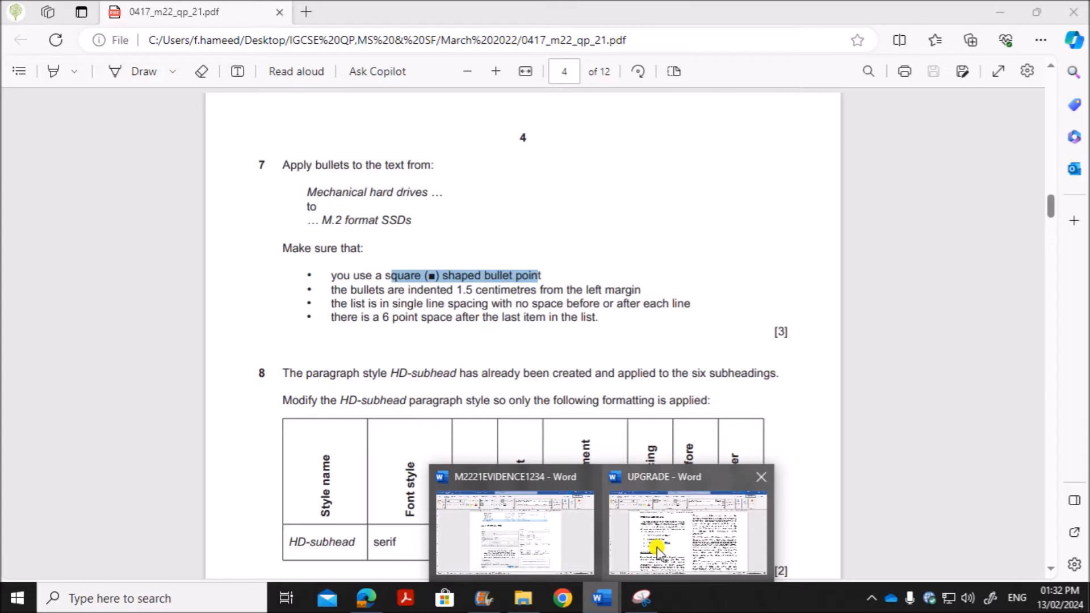
click(655, 548)
right_click(317, 334)
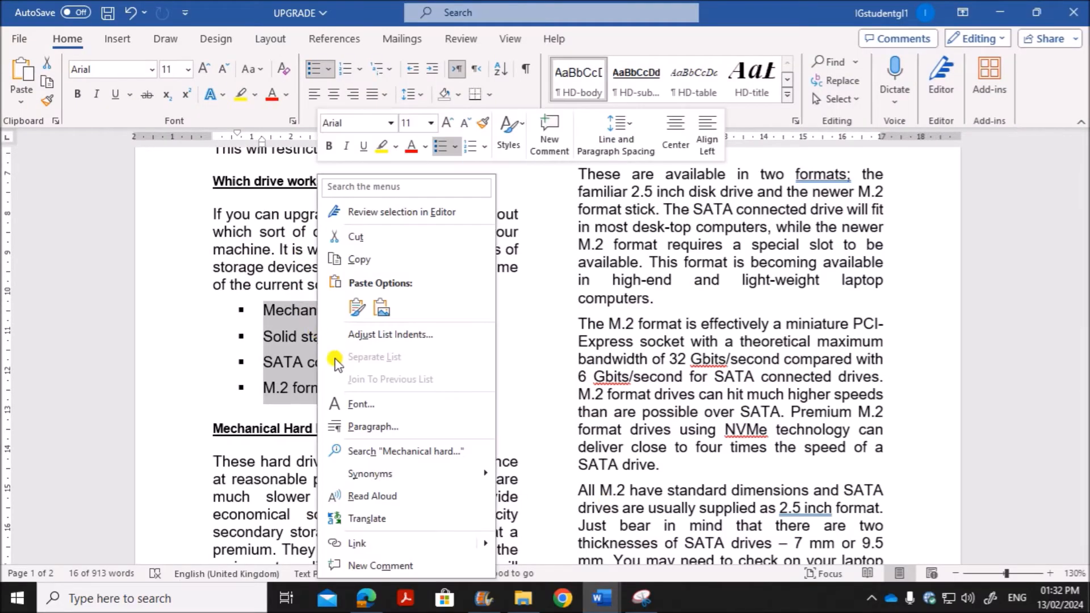
click(396, 335)
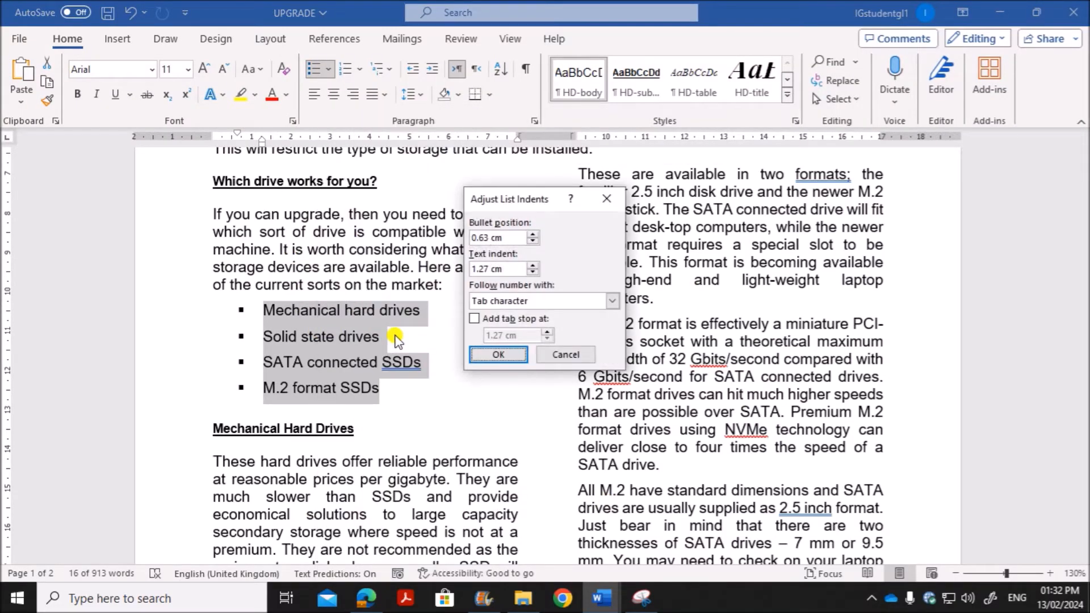
drag(503, 200, 407, 176)
double_click(396, 206)
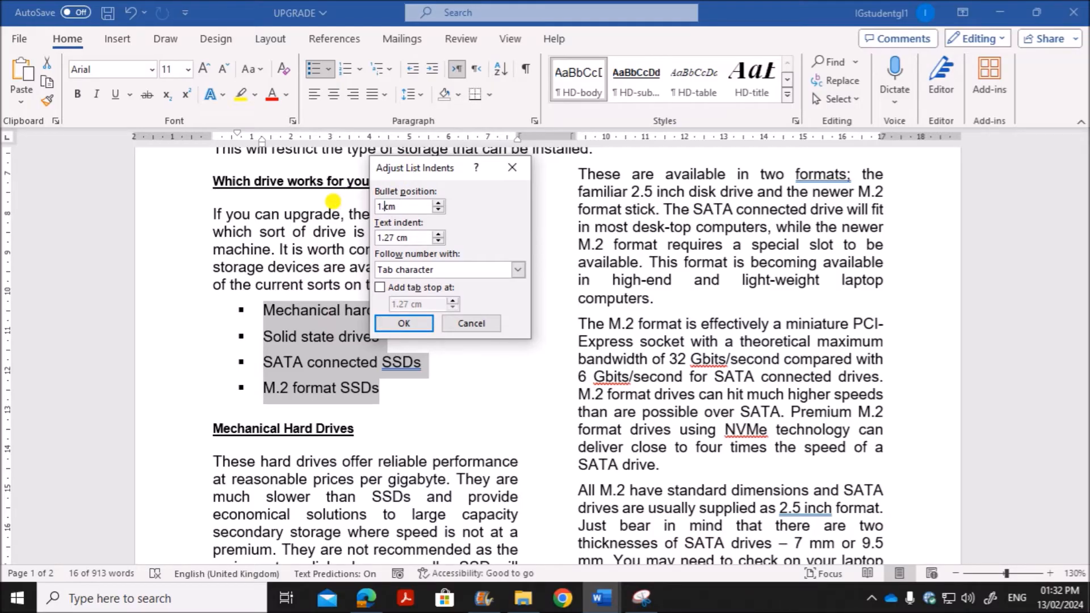
click(399, 325)
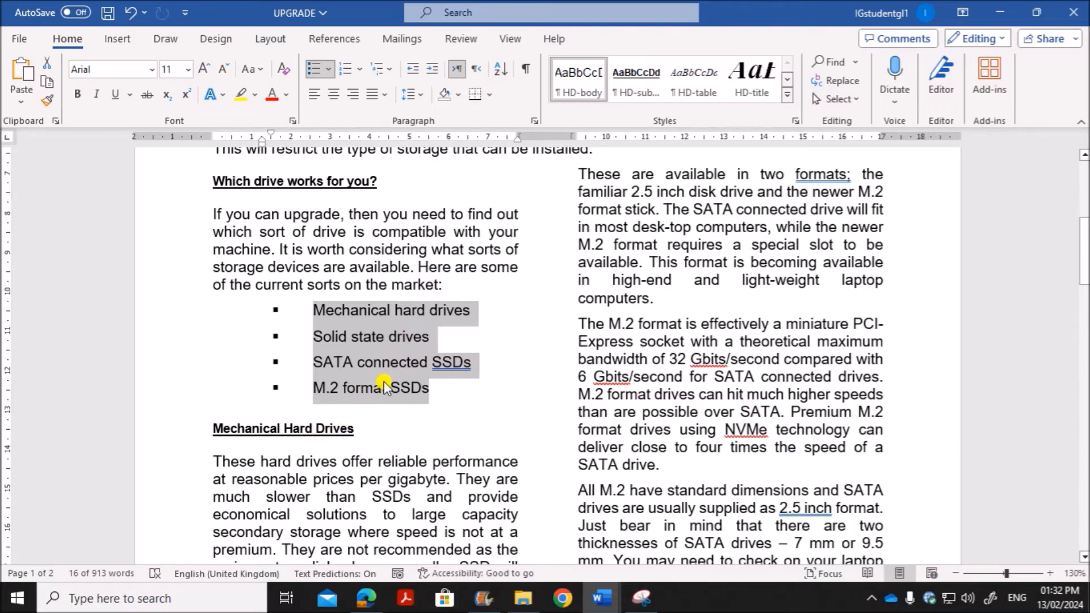
Step: Check question 7's spacing requirement and set the bulleted list in Word to 0 pt after, with no added space between same-style paragraphs
click(366, 598)
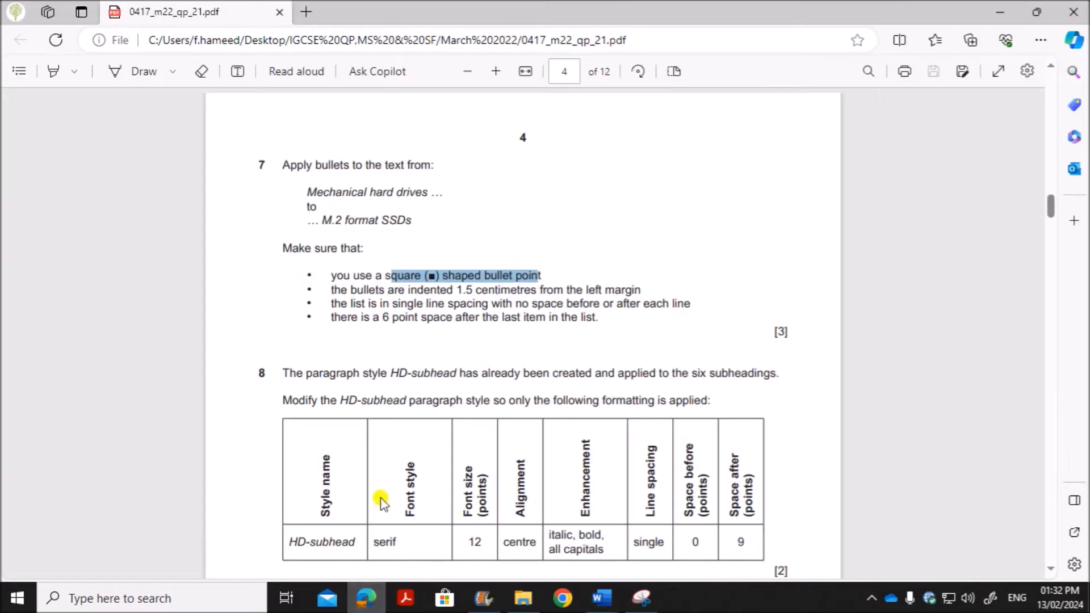
drag(335, 304, 704, 305)
mouse_move(602, 598)
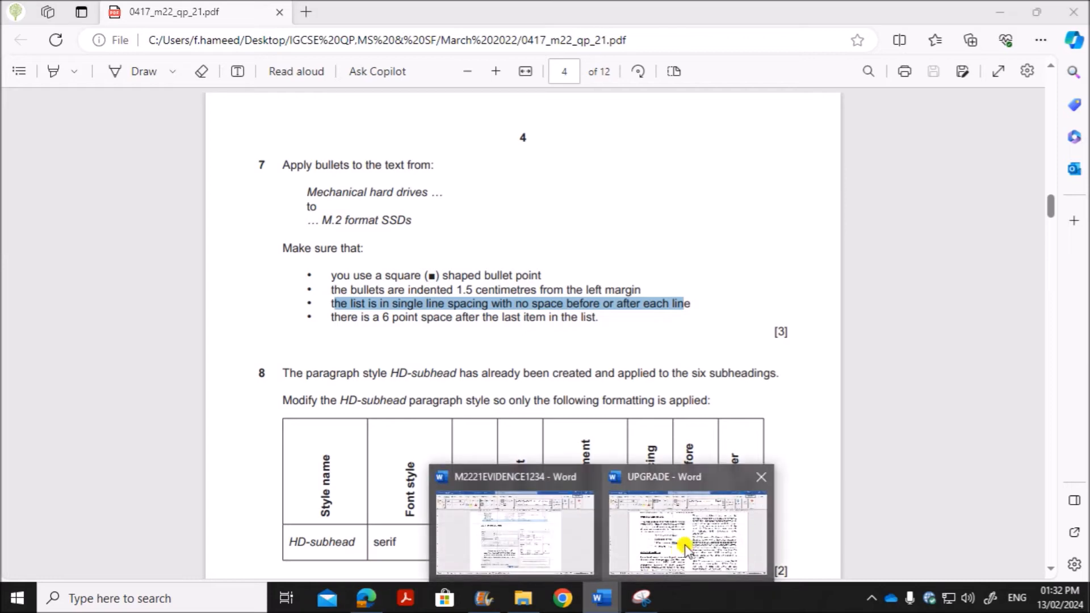
click(684, 542)
right_click(393, 332)
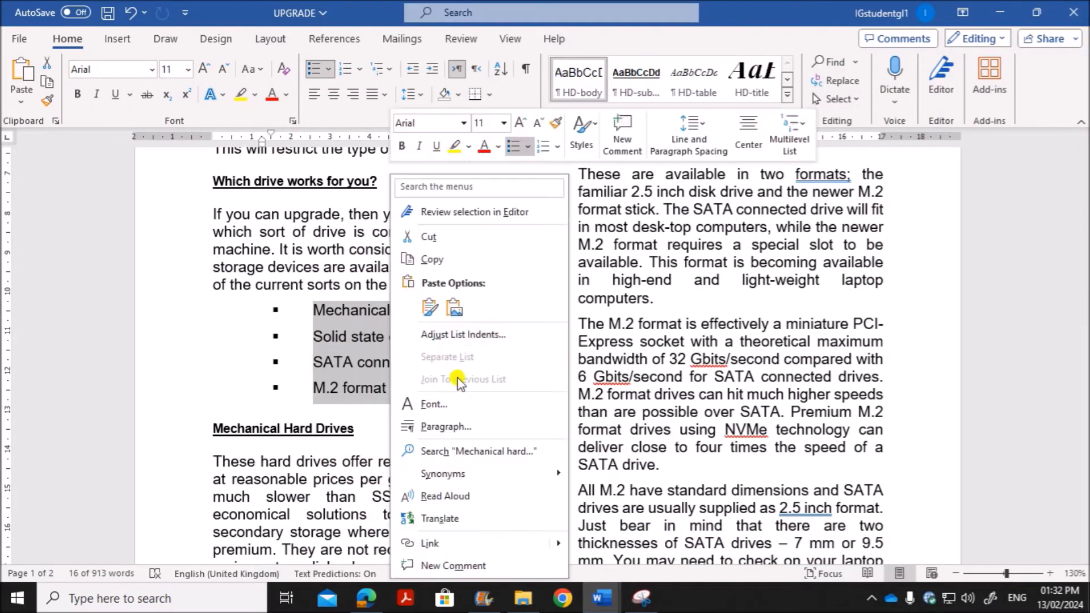
click(445, 424)
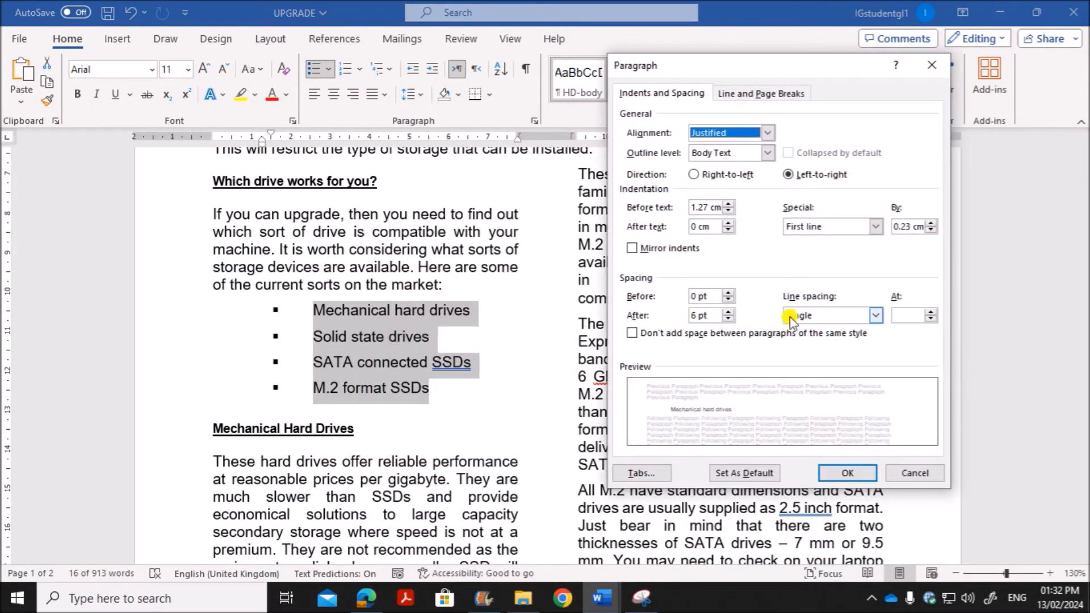
double_click(695, 315)
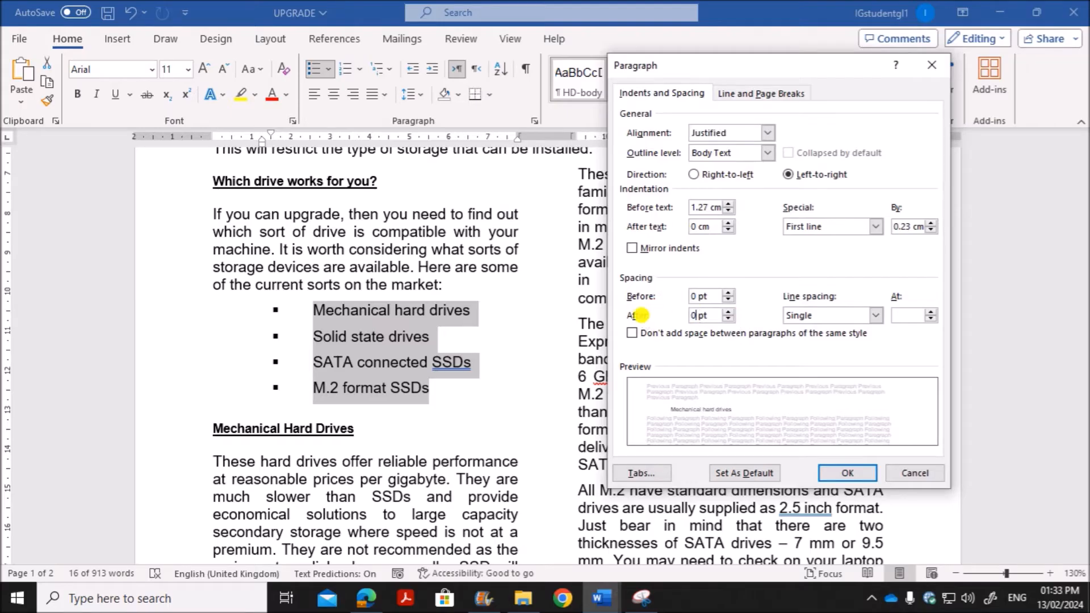
click(633, 333)
click(846, 473)
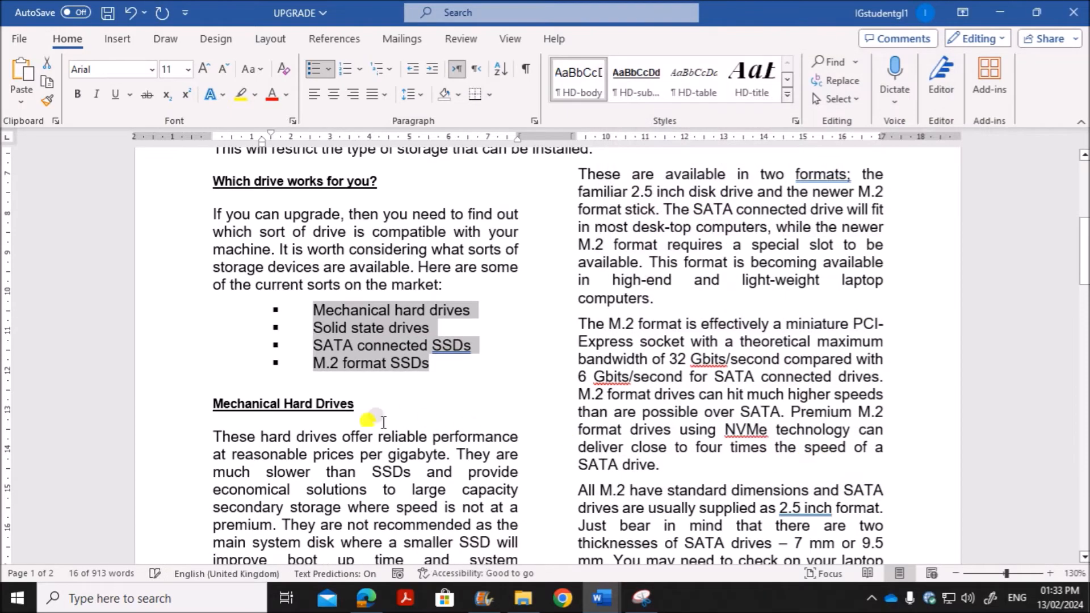
Step: Check question 7's requirement for the last list item and set "M.2 format SSDs" in the UPGRADE document in Word to 6 pt after
click(378, 604)
drag(360, 317, 596, 316)
mouse_move(602, 598)
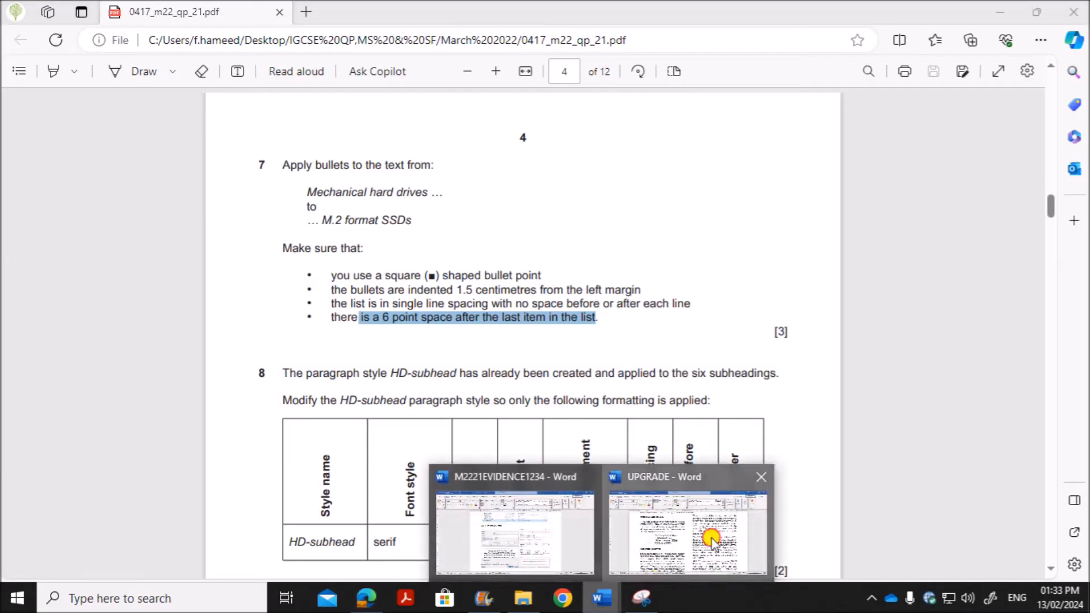
click(713, 542)
click(316, 353)
drag(313, 362, 436, 363)
right_click(379, 365)
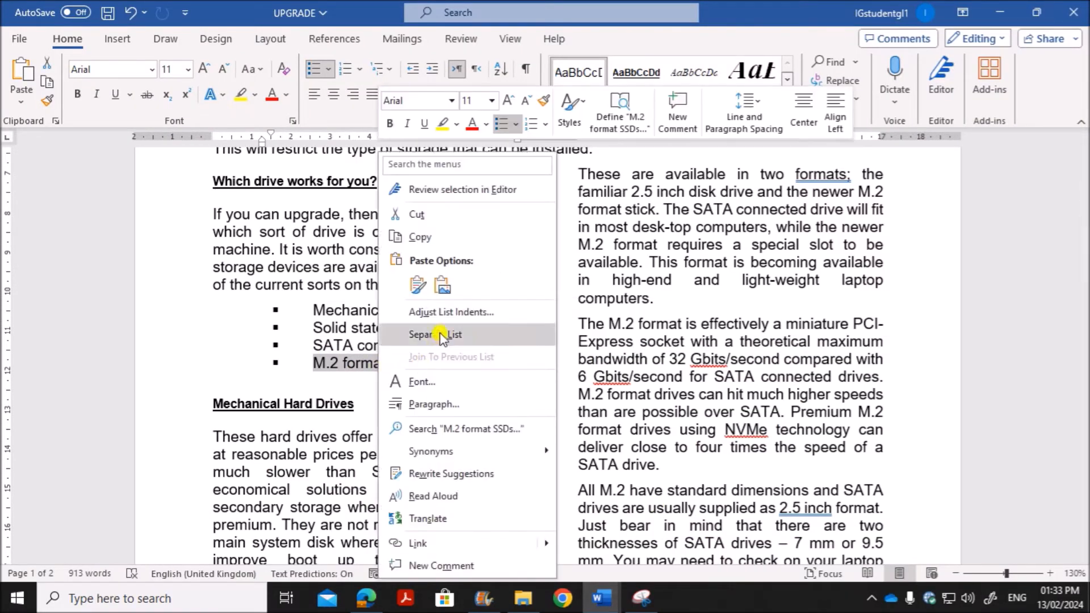
click(442, 406)
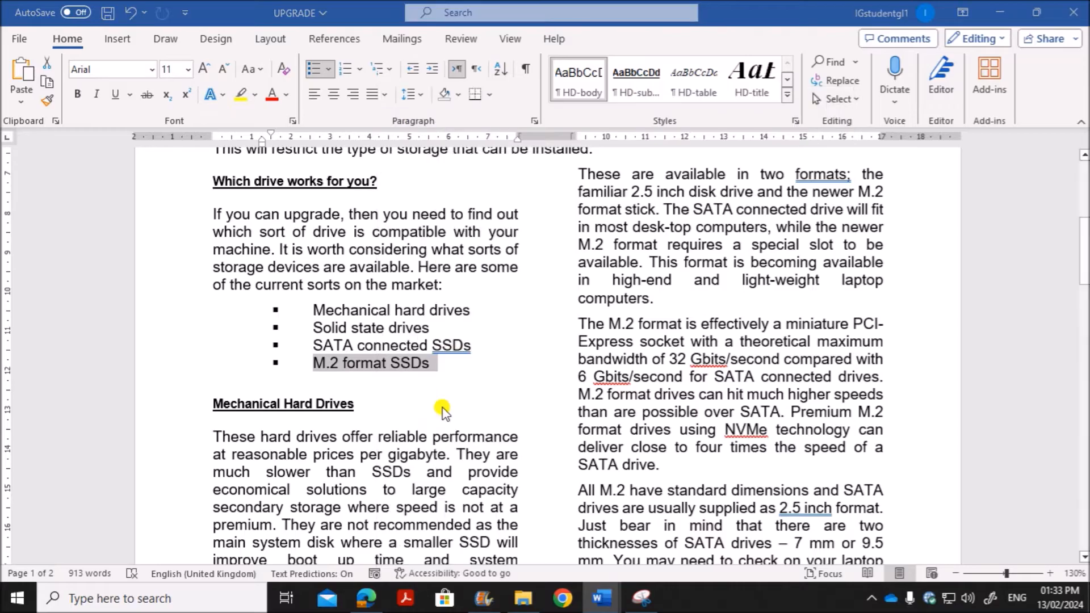
drag(698, 315, 671, 315)
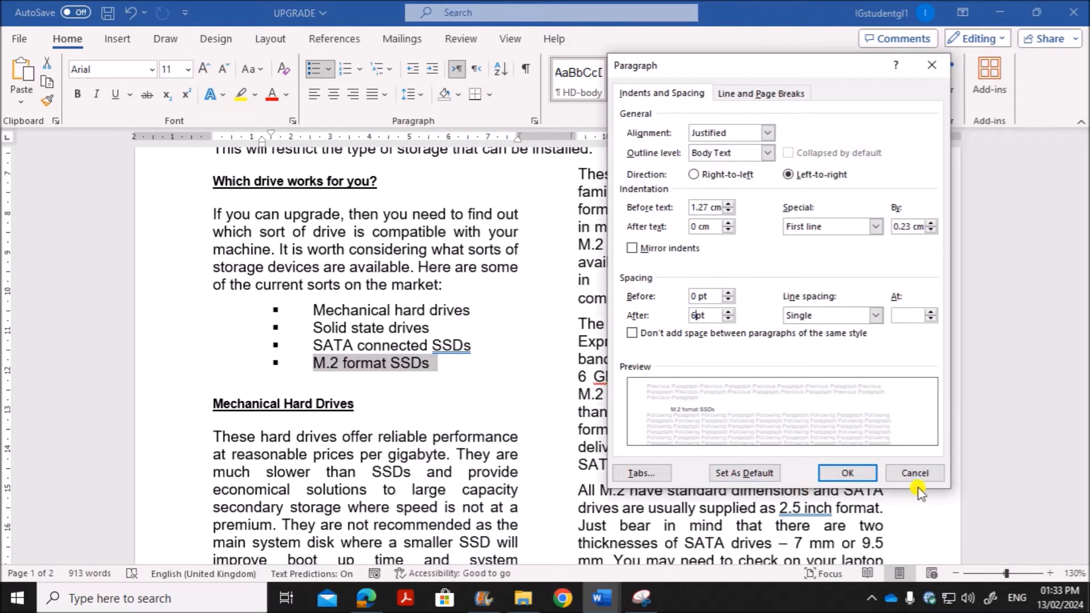
click(847, 473)
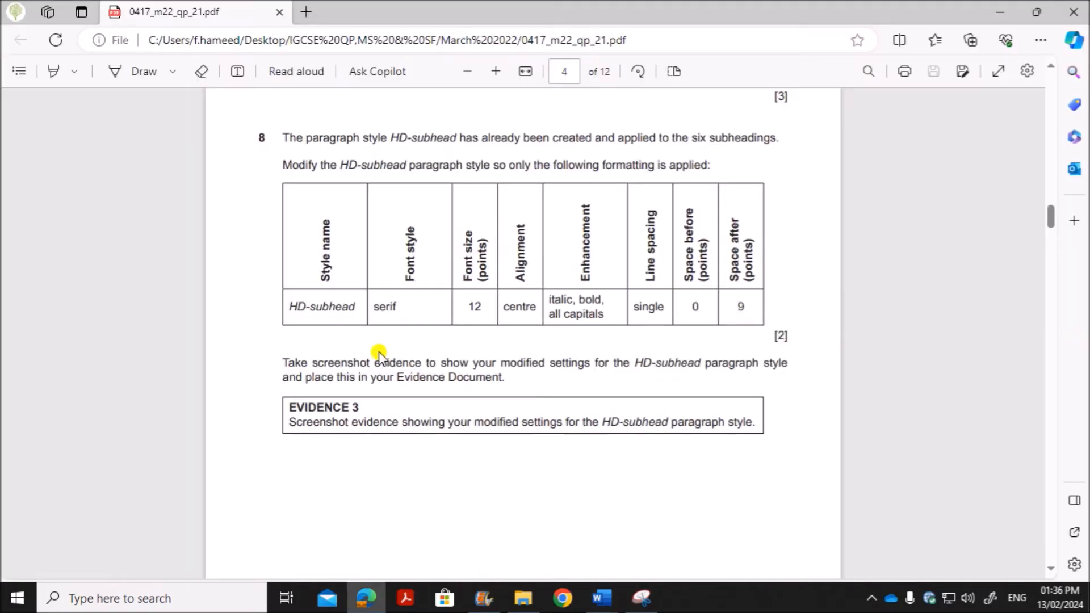
Step: Read question 8's formatting requirements and open the HD-subhead style for modification in the UPGRADE document in Word
drag(390, 141, 733, 139)
click(362, 165)
drag(363, 165, 713, 165)
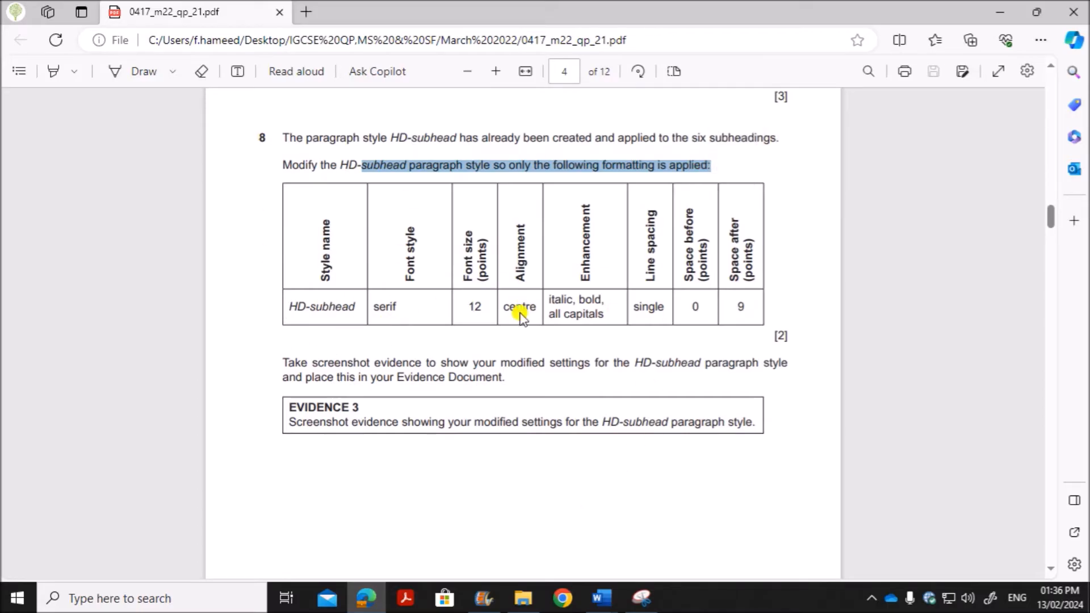
mouse_move(602, 598)
click(693, 523)
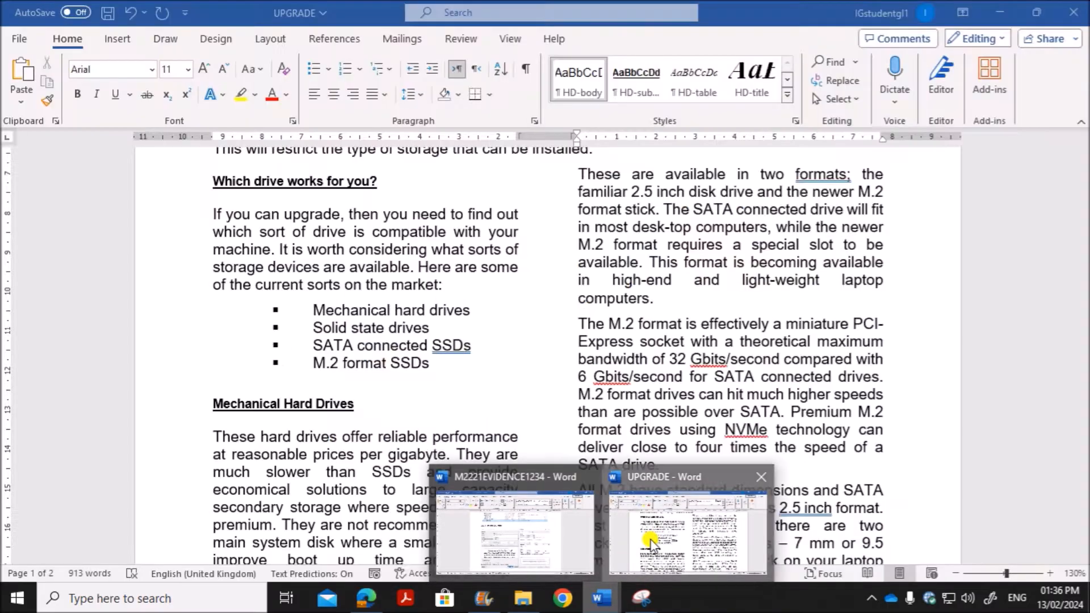
right_click(640, 90)
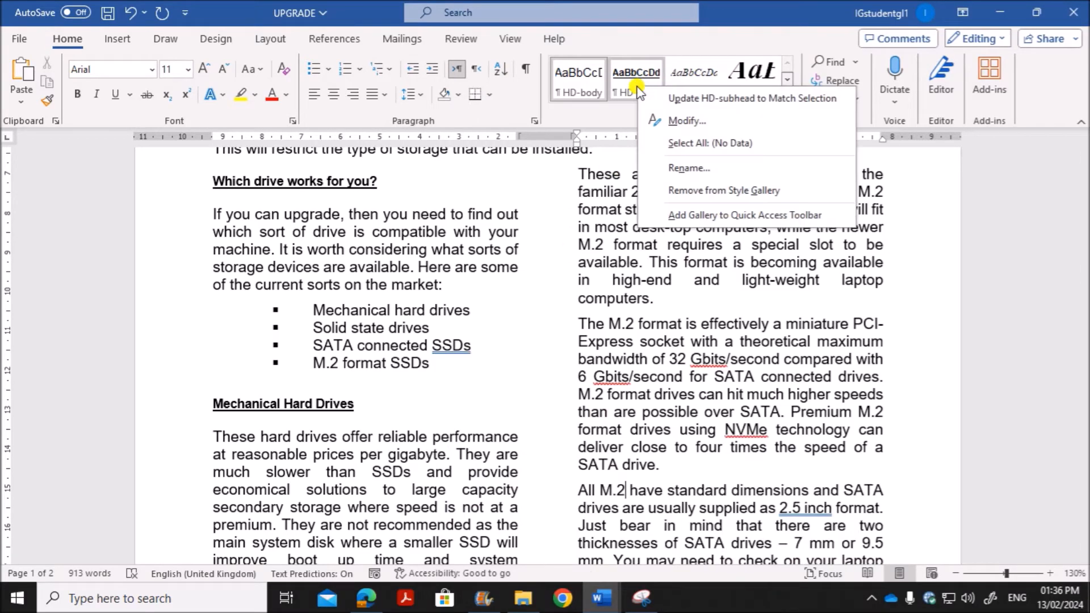
click(676, 120)
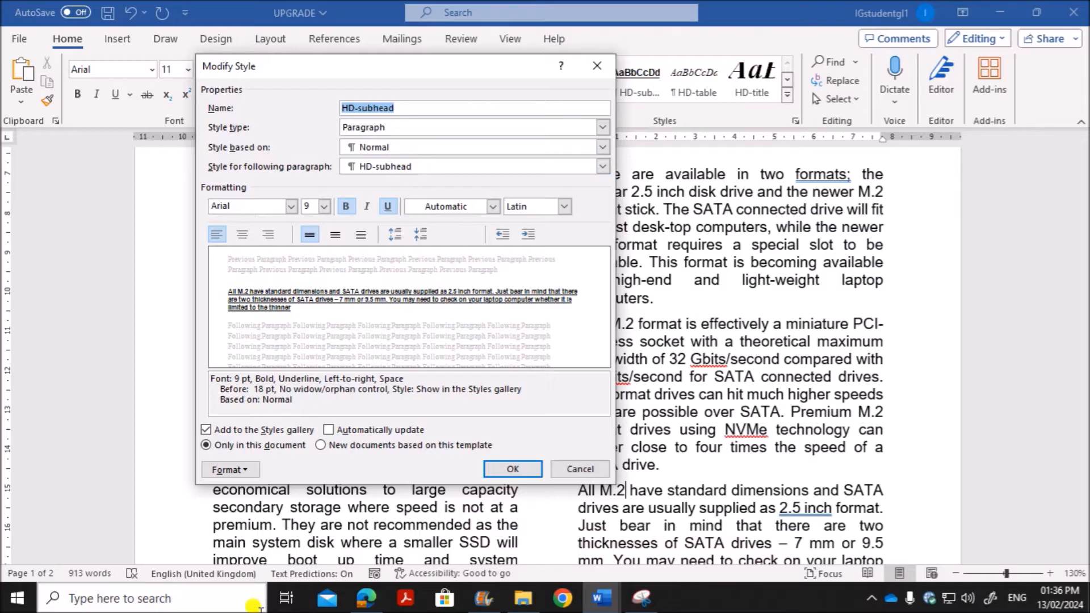
Step: Check the required font style in the question paper and set the HD-subhead style's font to Times New Roman in Word
click(367, 599)
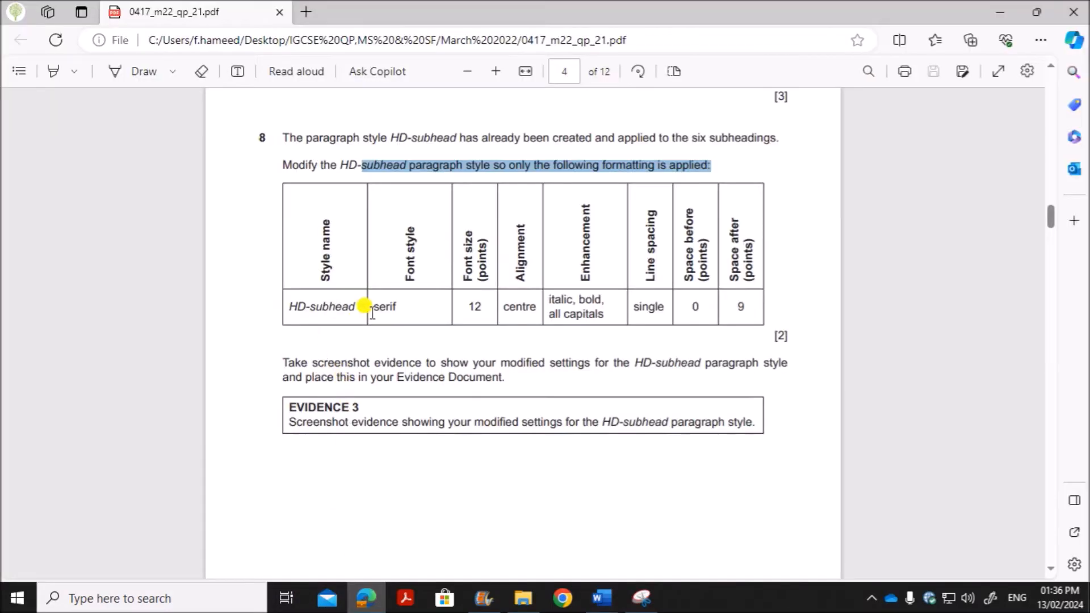
click(405, 307)
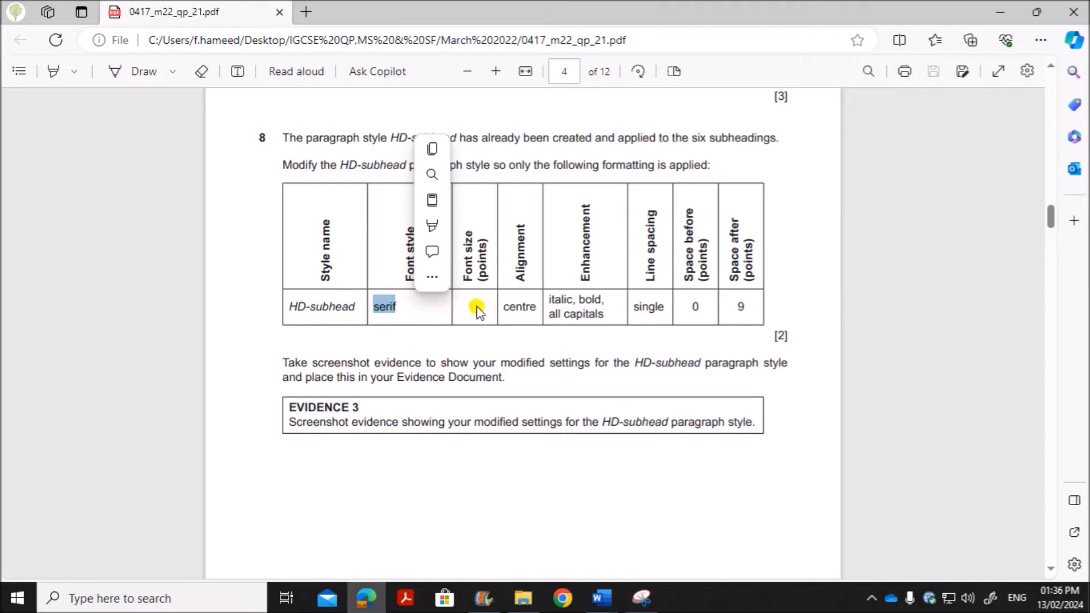
click(508, 306)
click(602, 599)
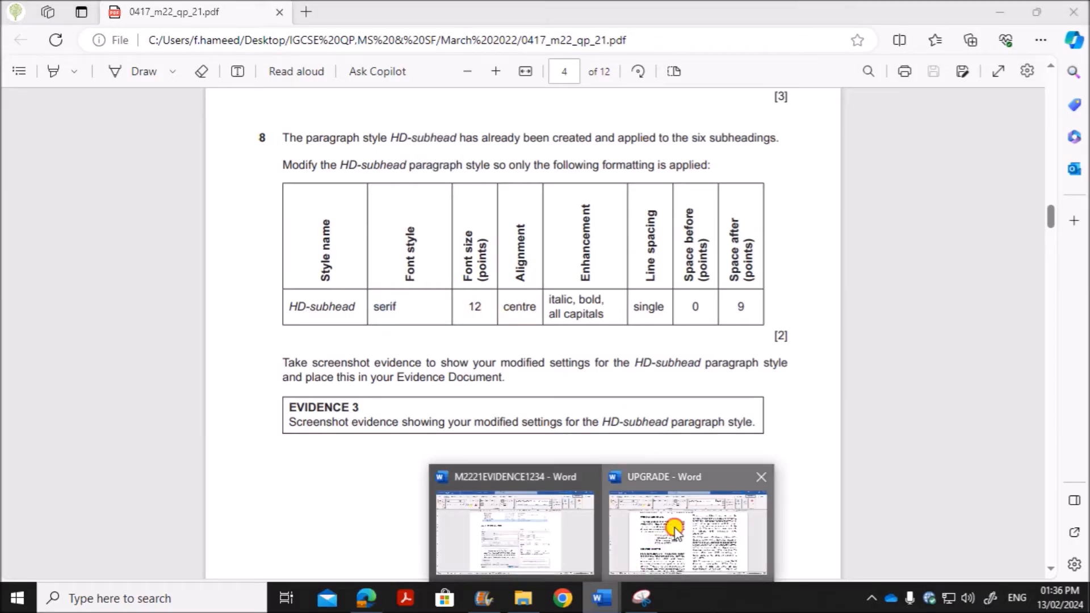
click(675, 533)
click(240, 204)
text(T)
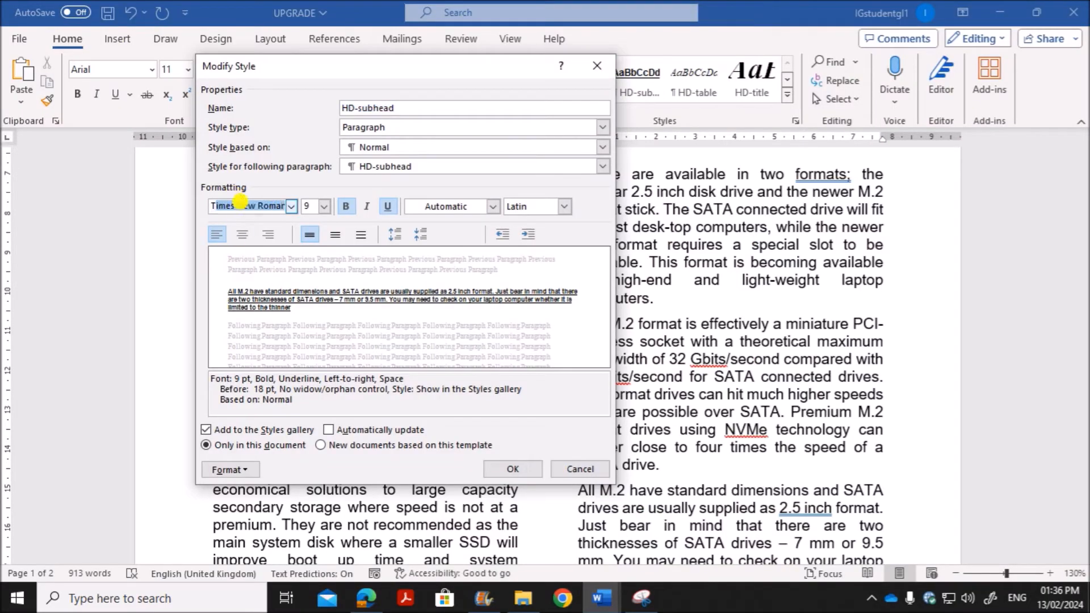
text(im)
key(Return)
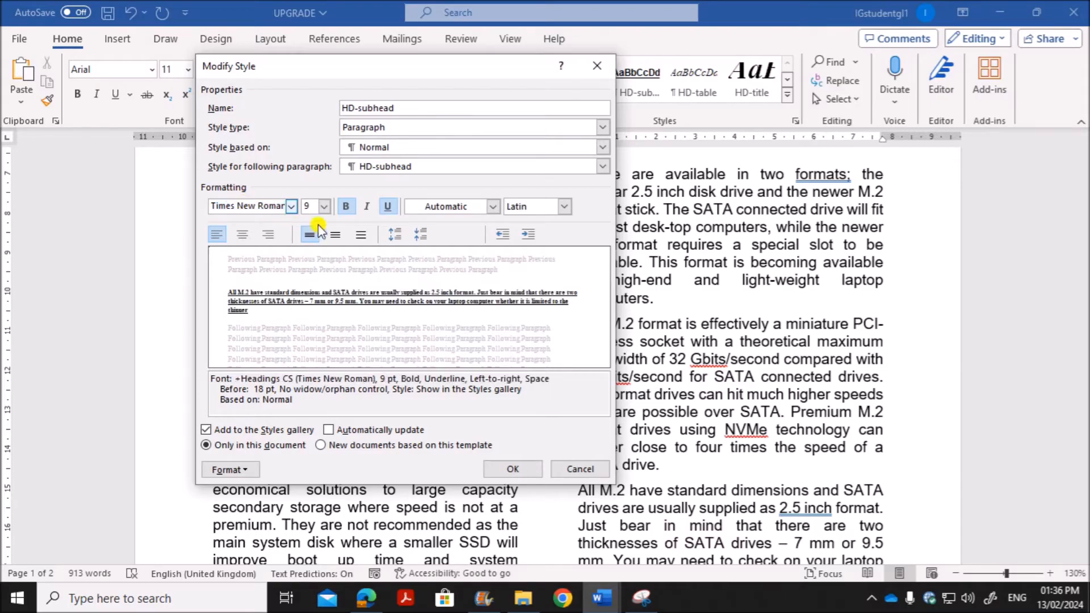
Step: Set the HD-subhead style's font size to 12 and its alignment to centred
click(324, 206)
click(310, 265)
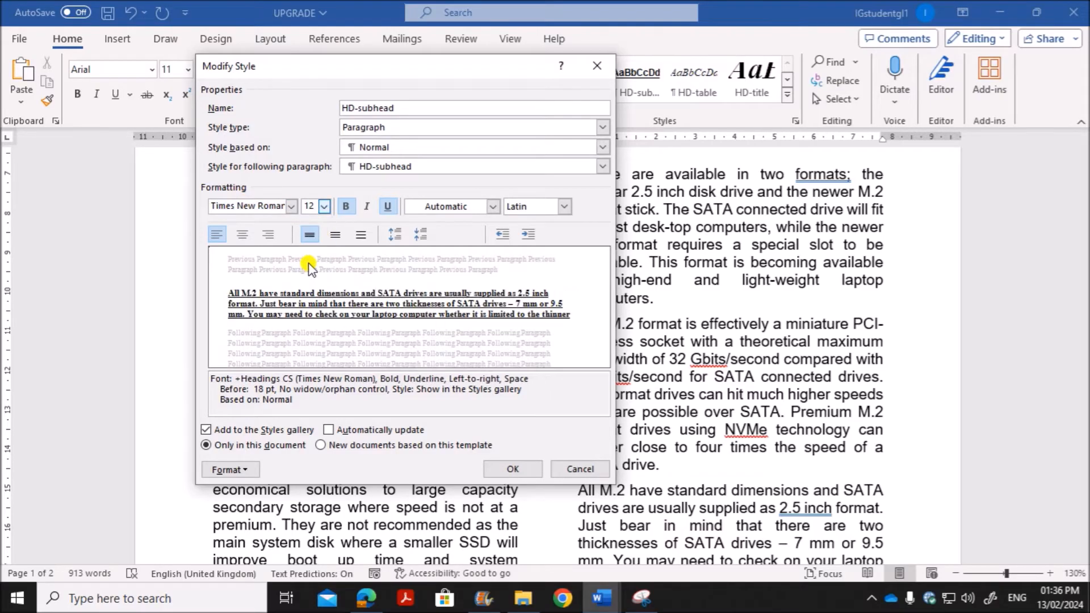
click(241, 234)
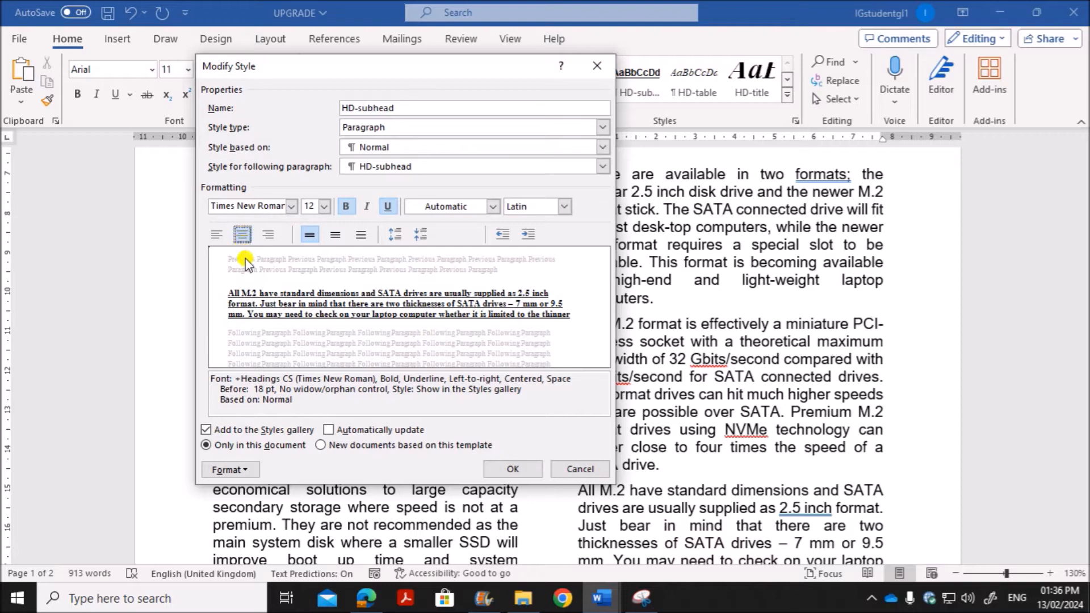
Step: Check the required enhancements in the question paper, and remove underline and add italic in the HD-subhead style in Word
click(358, 589)
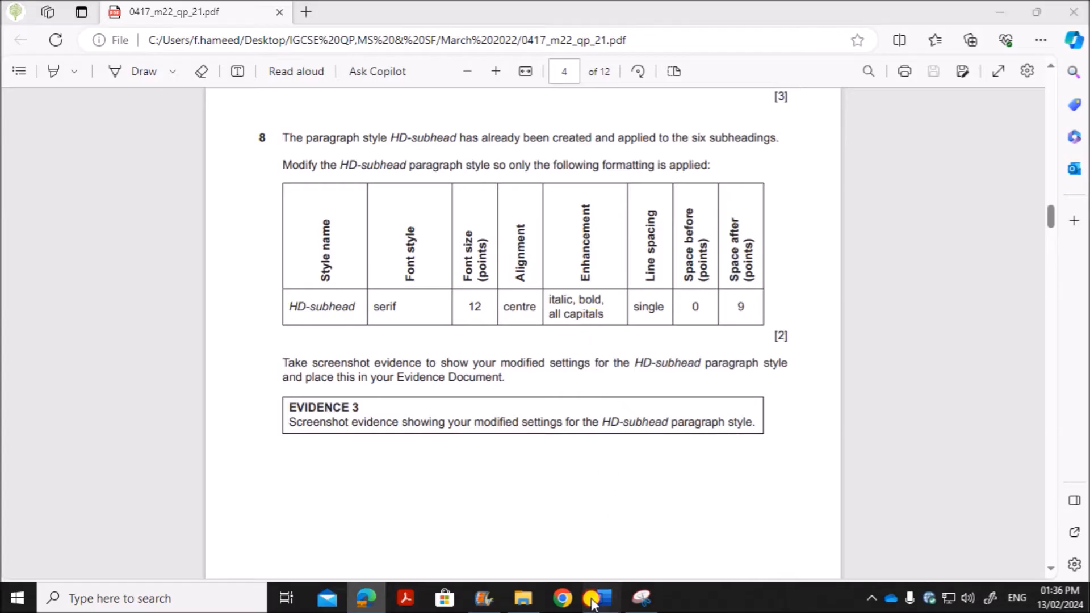
mouse_move(602, 598)
click(653, 530)
click(623, 544)
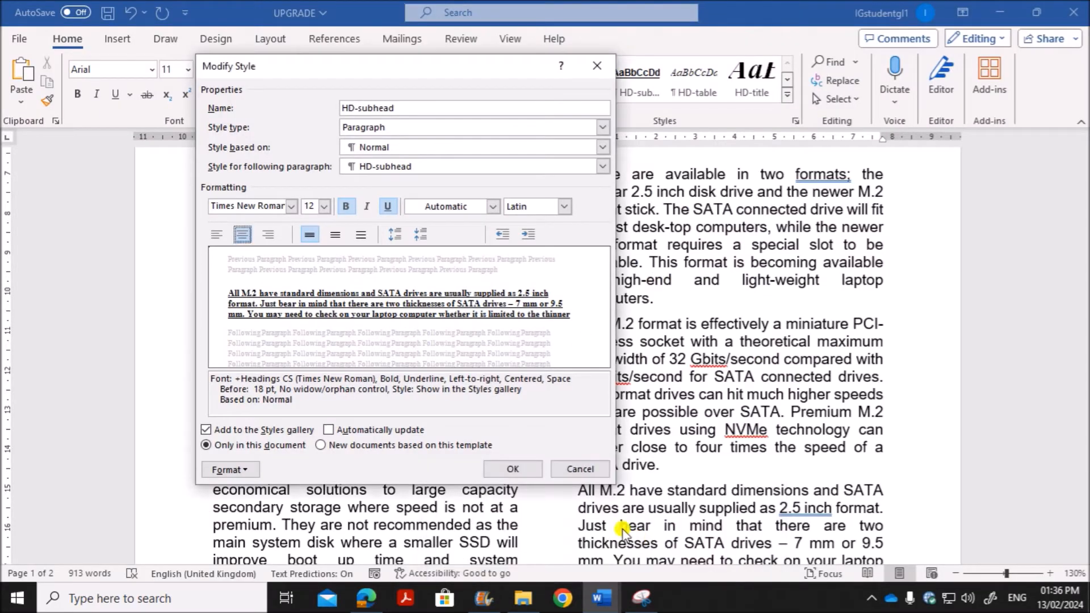
click(386, 208)
click(367, 207)
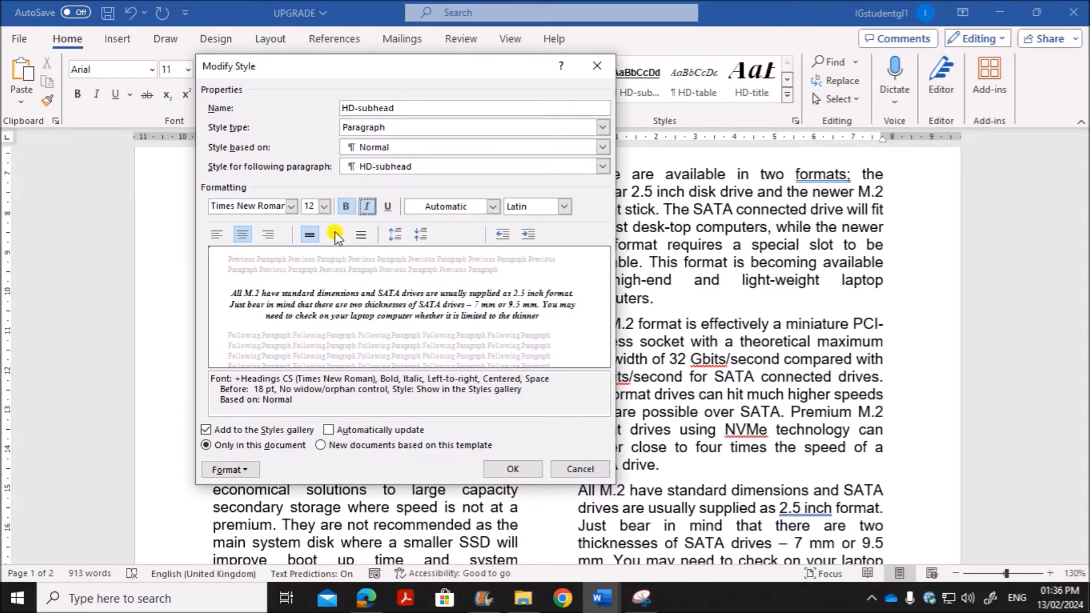
Step: Apply the All caps font effect to the HD-subhead style
click(228, 471)
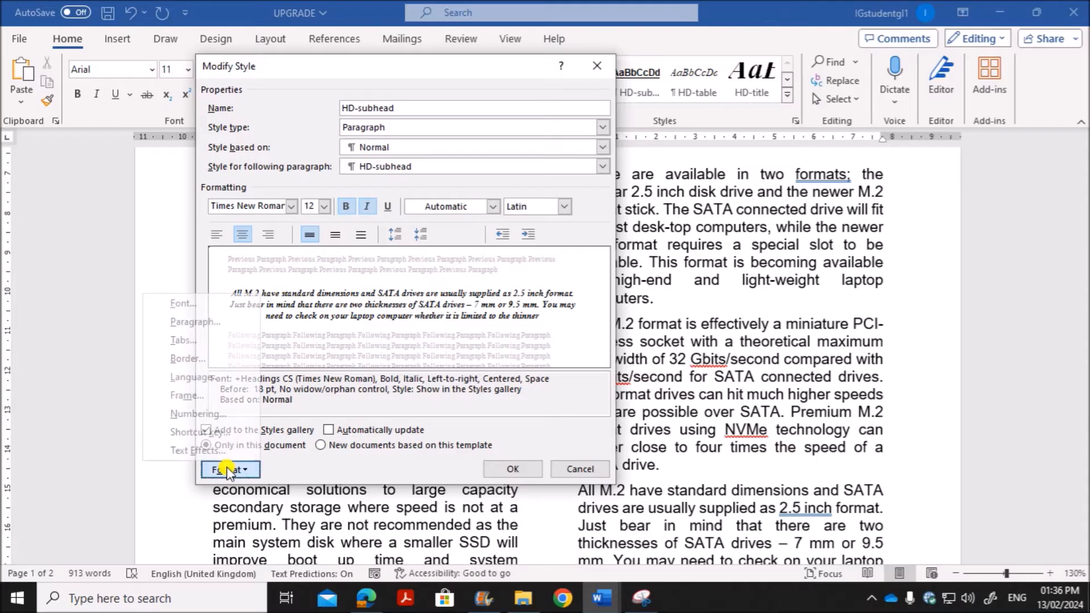
click(222, 304)
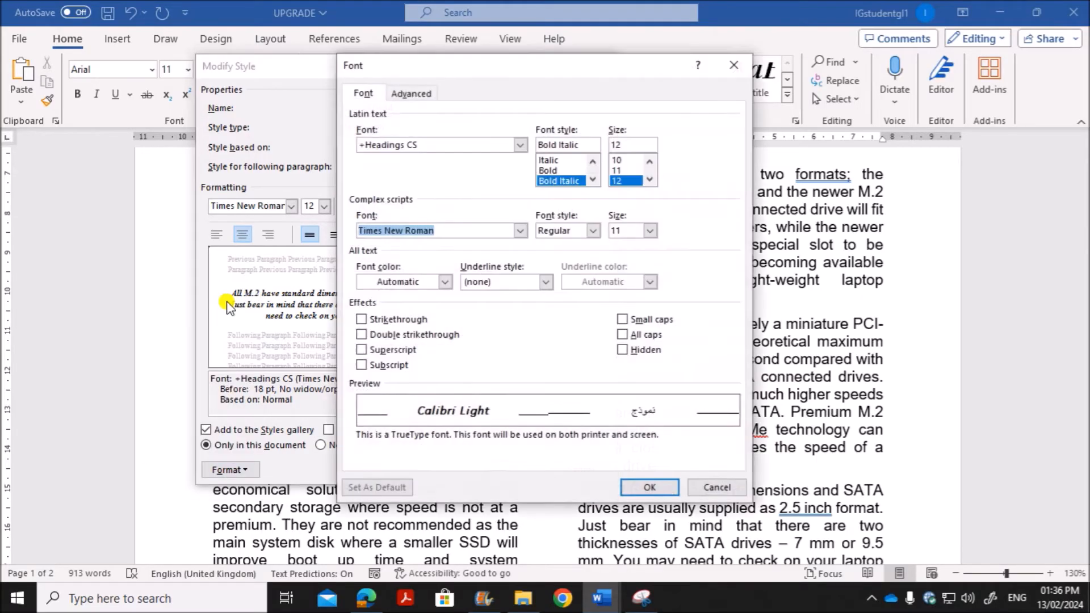
click(636, 335)
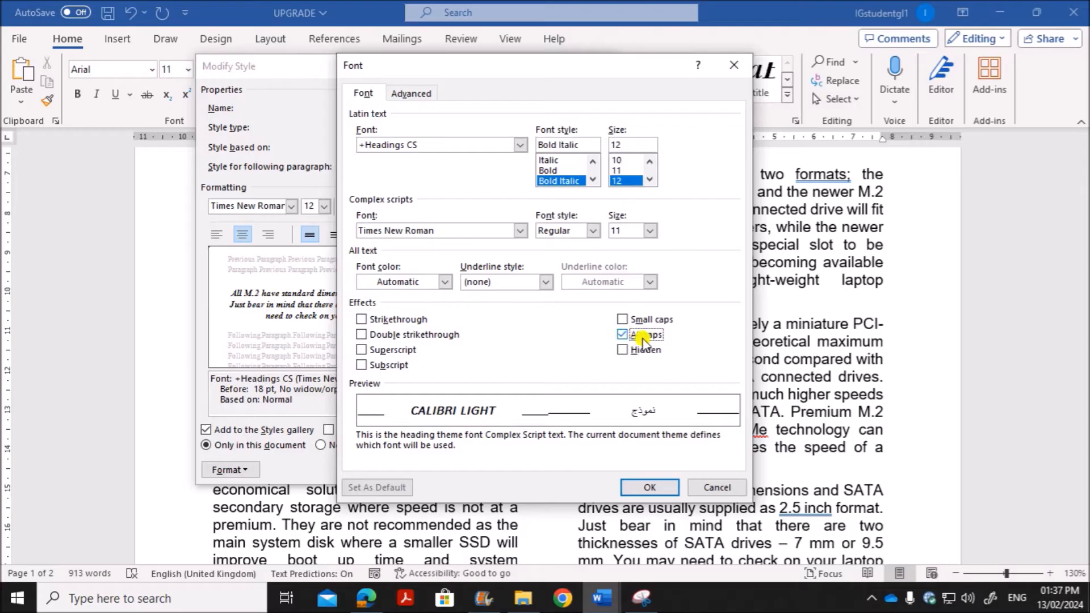
click(638, 489)
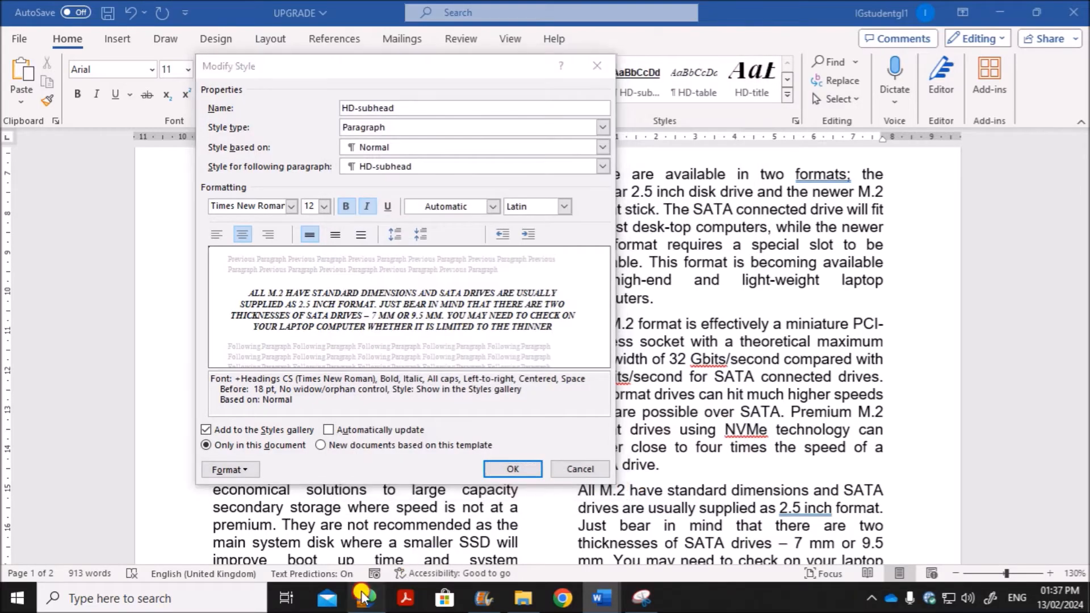
Step: Check question 8's spacing values and set the HD-subhead style's spacing before to 0 pt in Word's paragraph settings
key(alt+Tab)
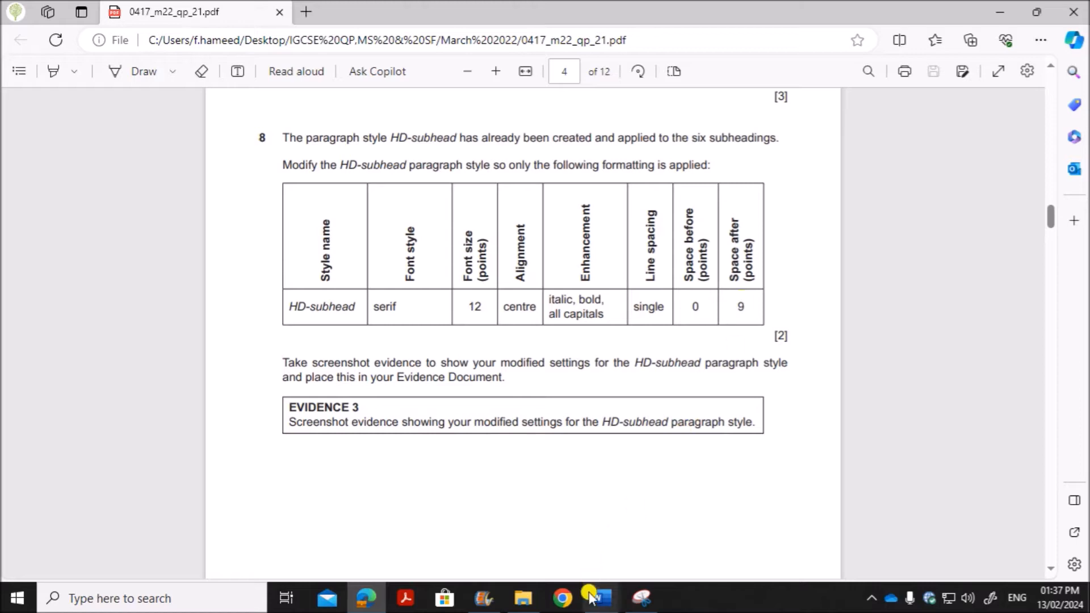
mouse_move(602, 597)
click(629, 528)
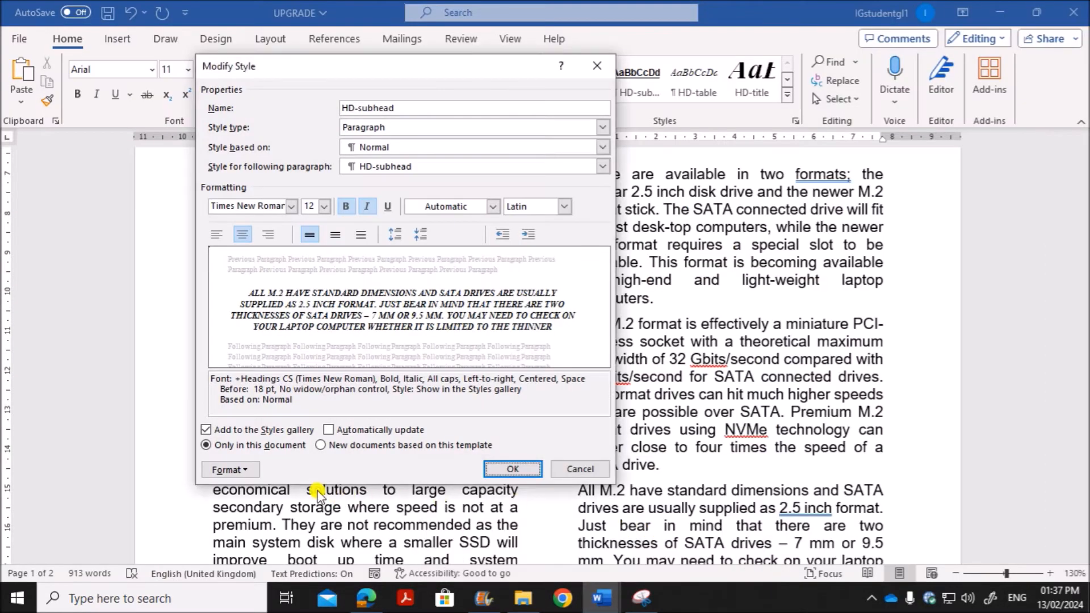
click(252, 470)
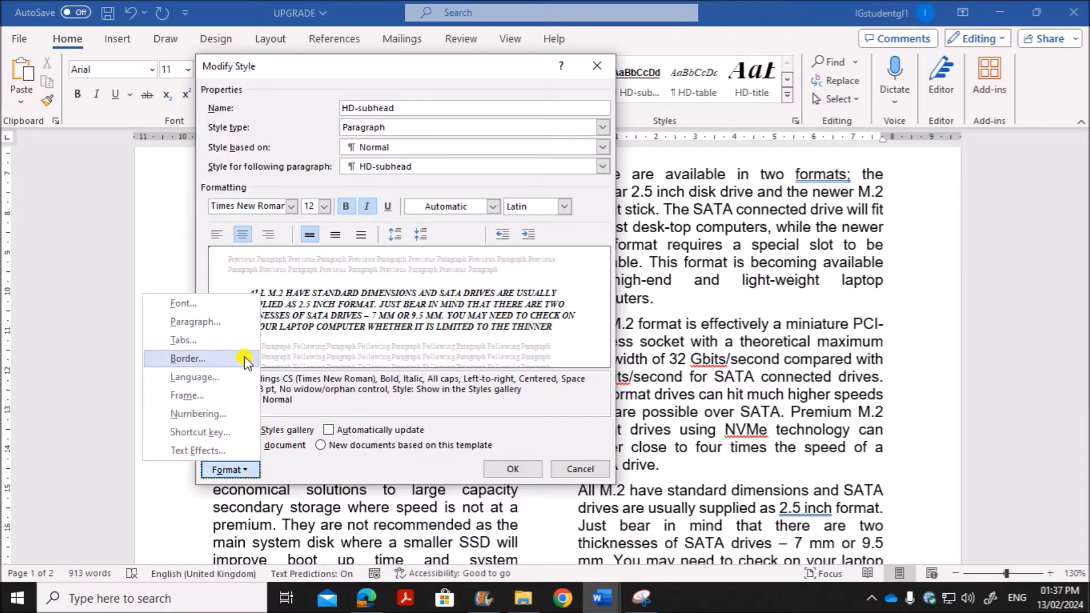
click(238, 324)
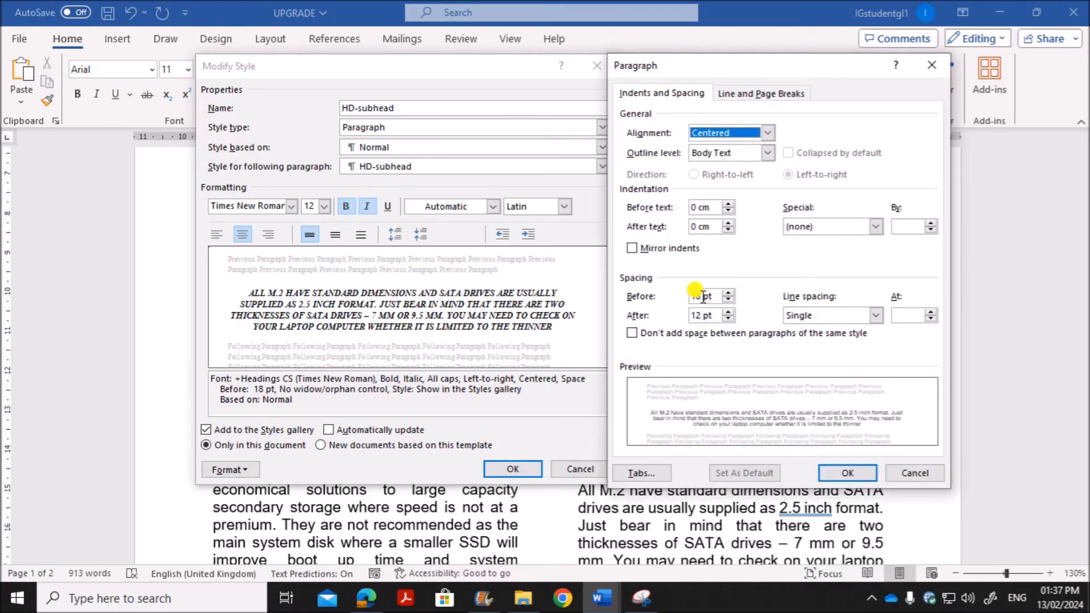
drag(703, 296, 641, 298)
text(0)
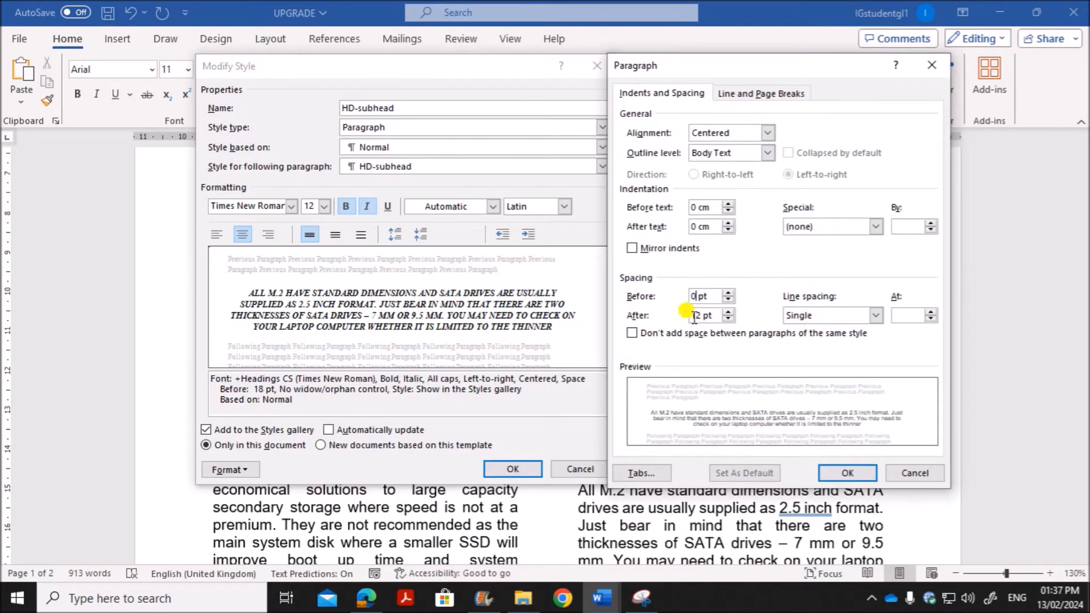
Step: Check the required space after in the question paper and set the HD-subhead style's spacing after to 9 pt in Word
drag(701, 315, 669, 316)
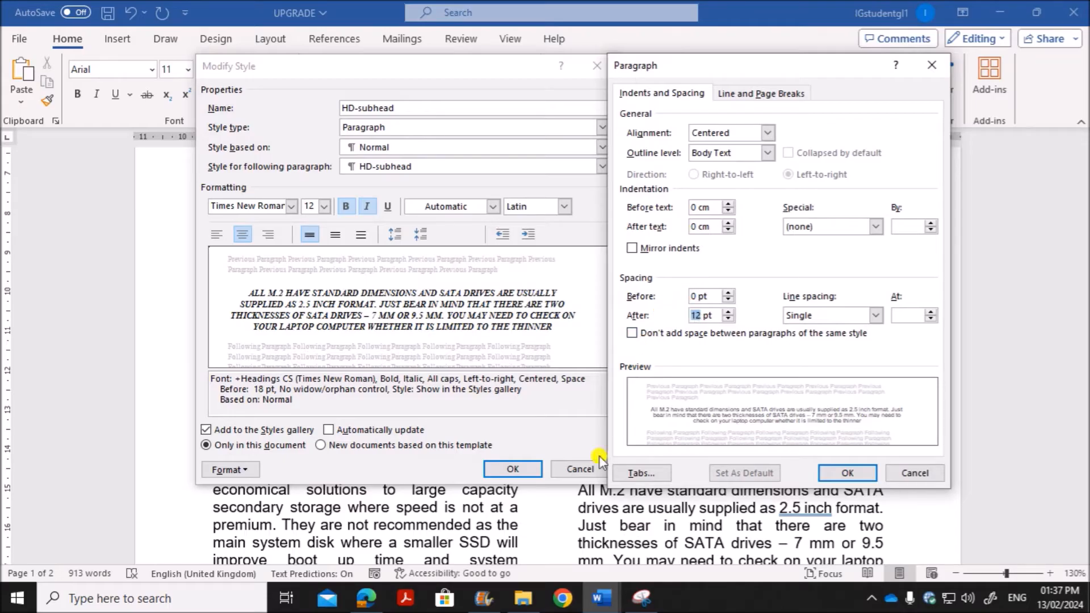
click(367, 597)
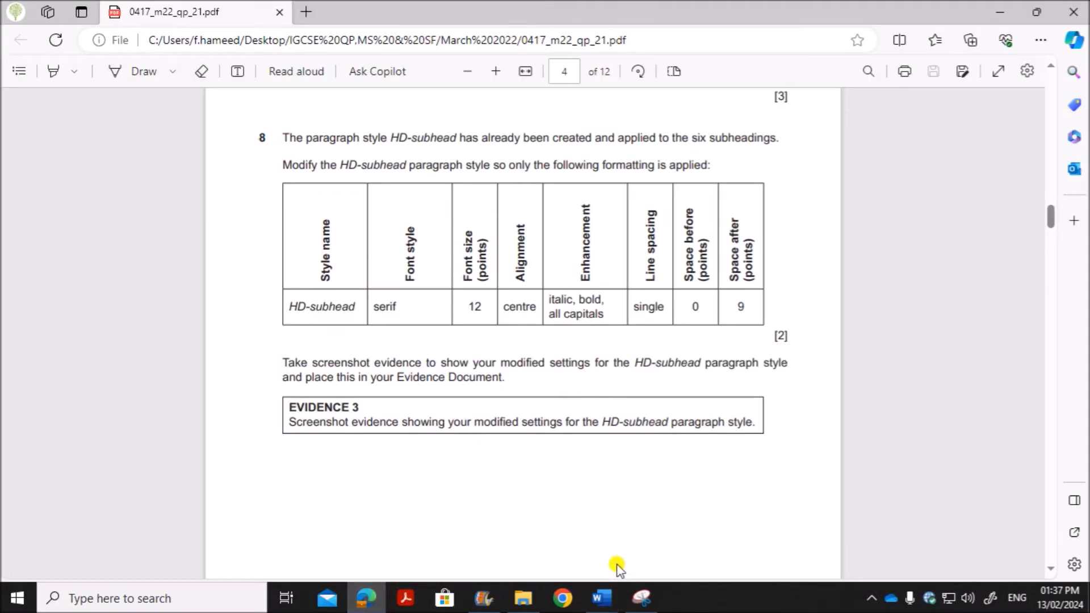
mouse_move(603, 596)
click(735, 542)
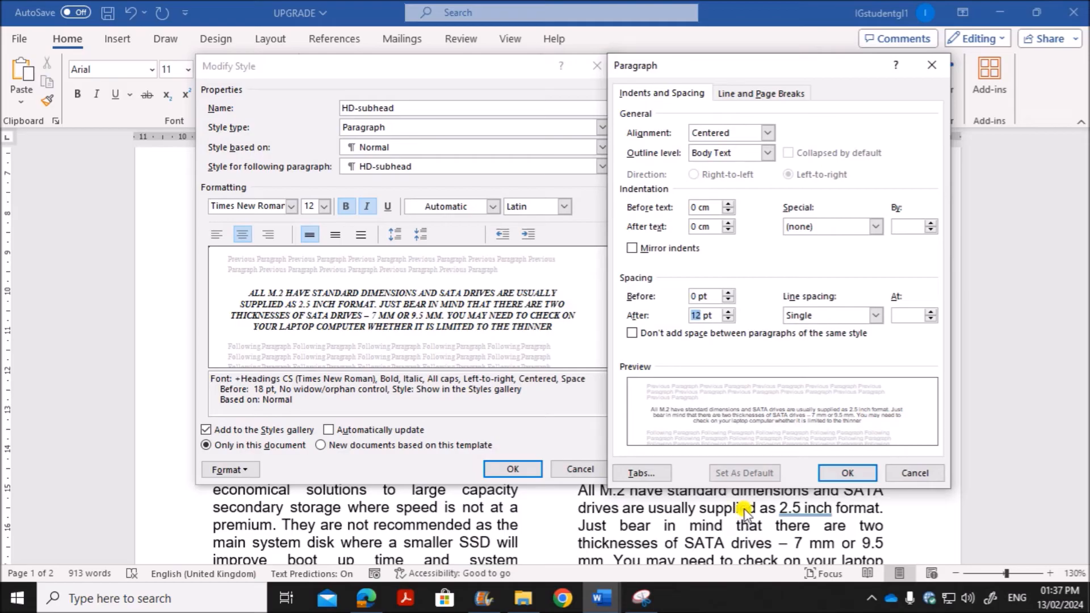
click(847, 472)
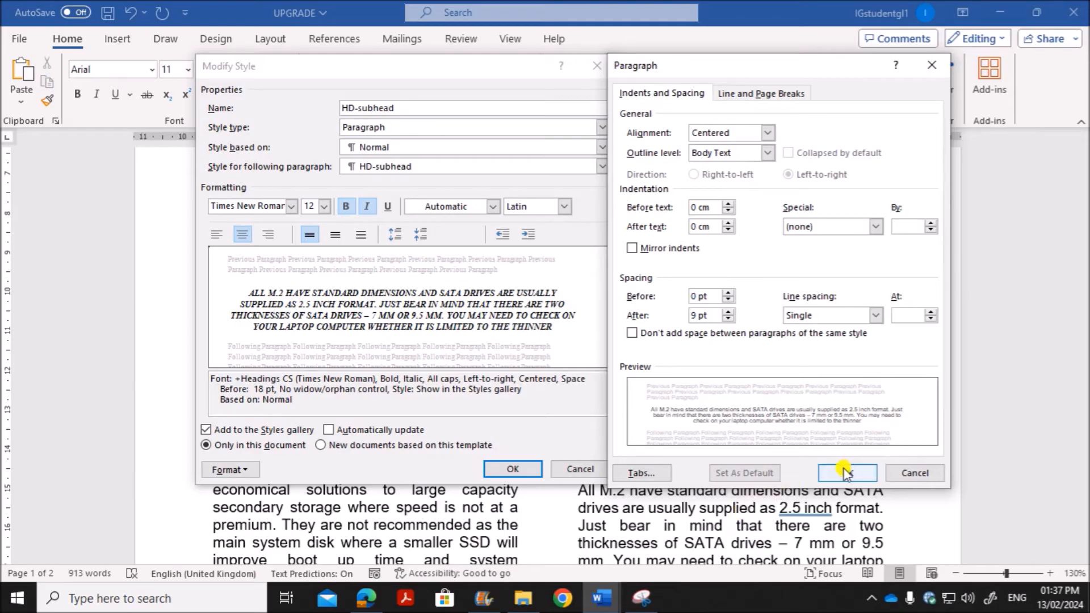
Step: Check the Evidence 3 requirement in the question paper and capture the HD-subhead Modify Style and Paragraph dialogs together with Snipping Tool
drag(744, 69, 750, 67)
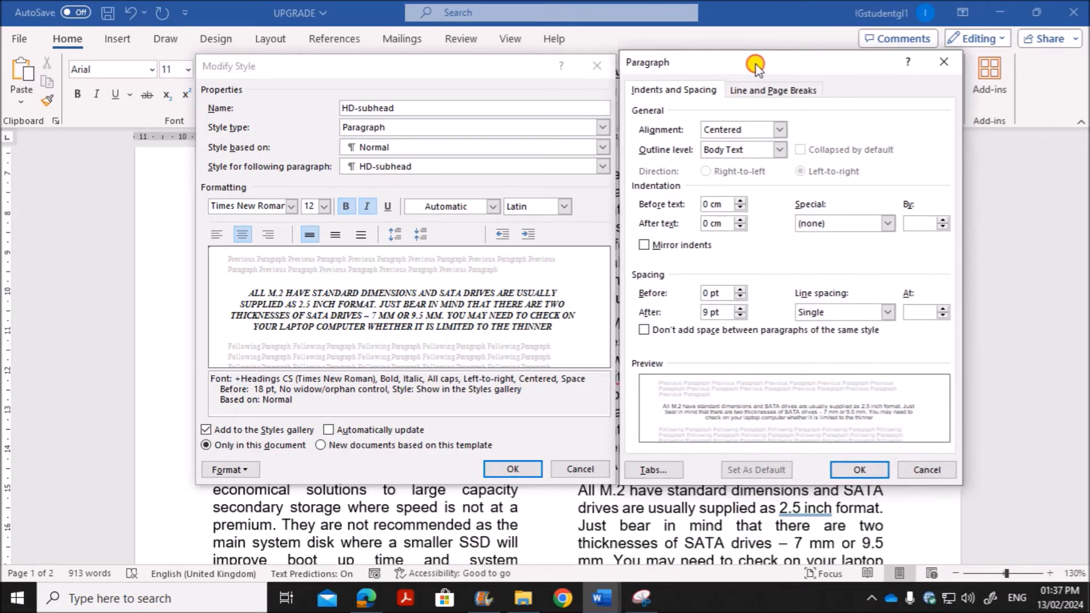
click(366, 598)
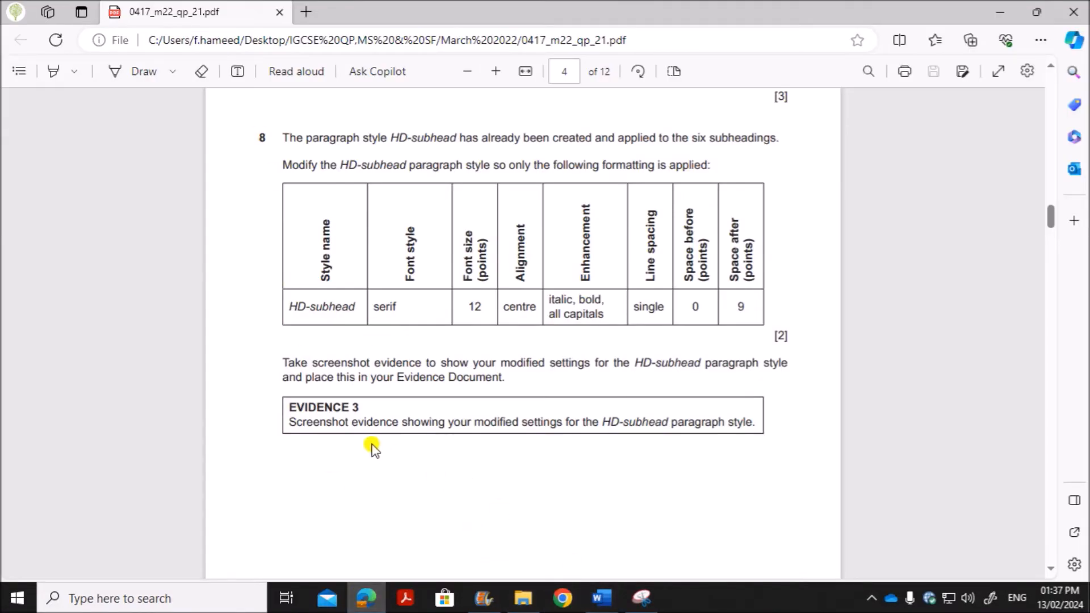
mouse_move(601, 598)
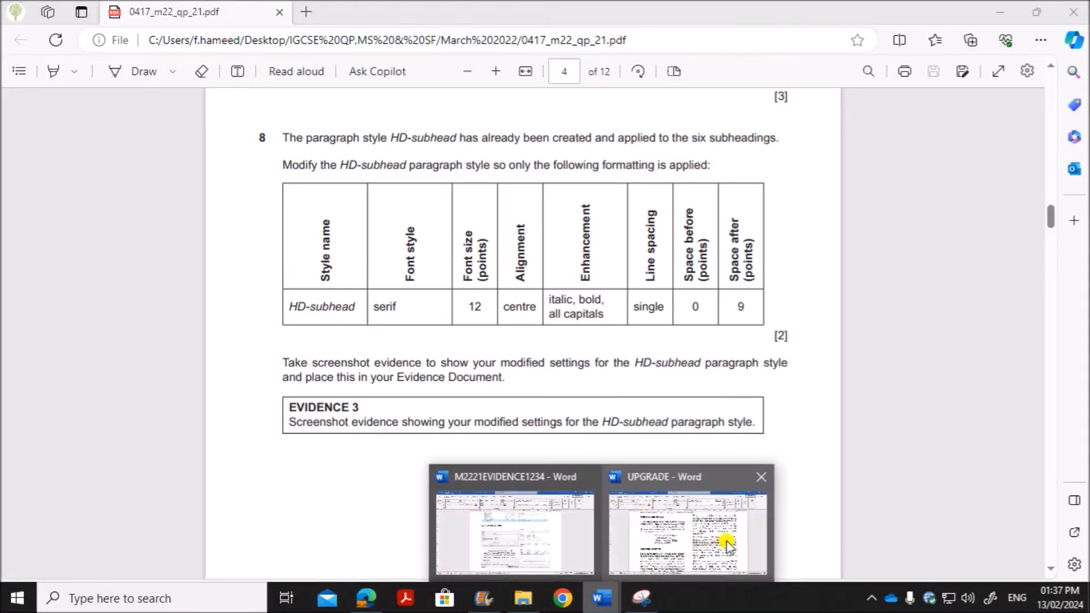
click(692, 562)
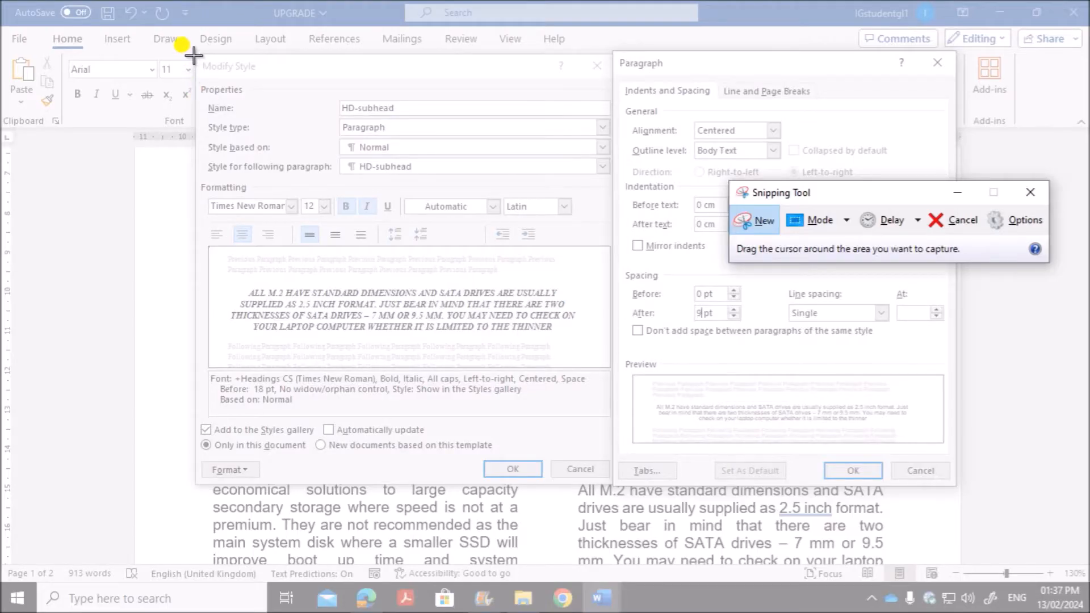
drag(194, 55, 935, 461)
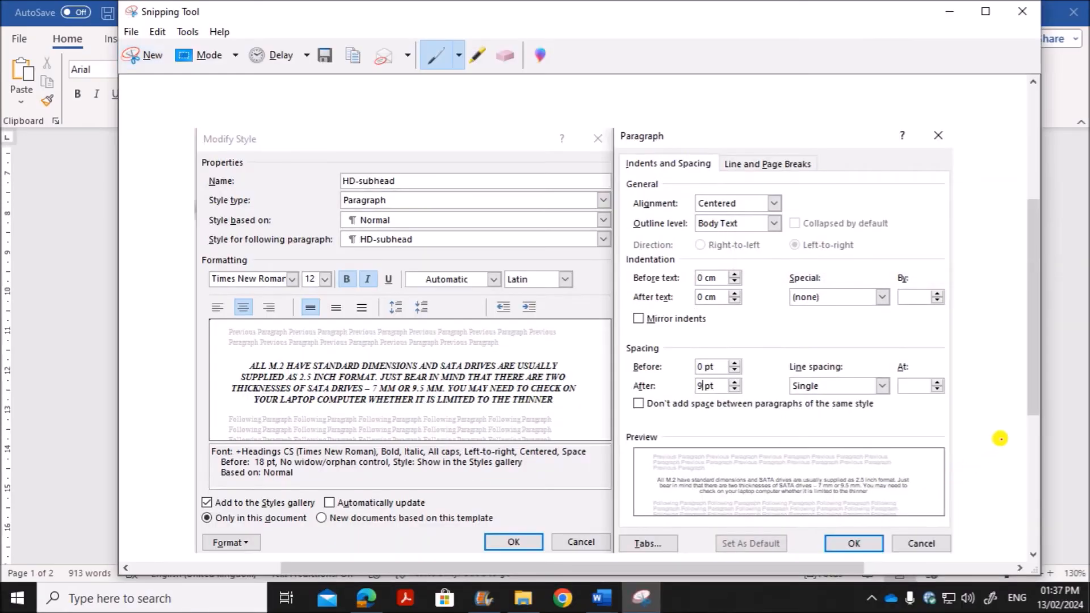
Step: Return to the UPGRADE document in Word and accept the paragraph settings and the modified HD-subhead style
click(1060, 412)
click(850, 469)
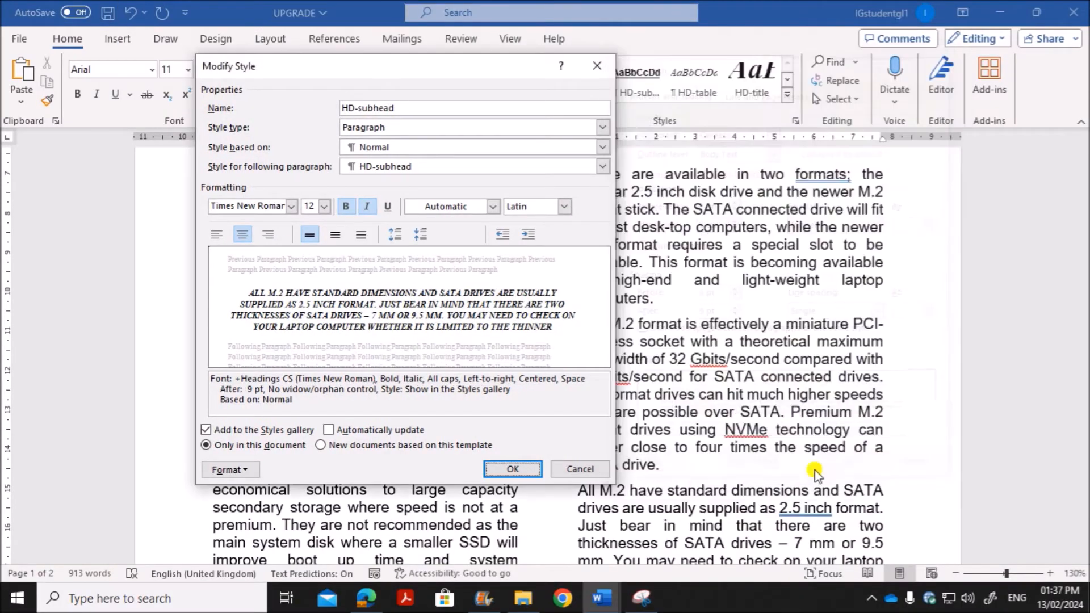
click(534, 470)
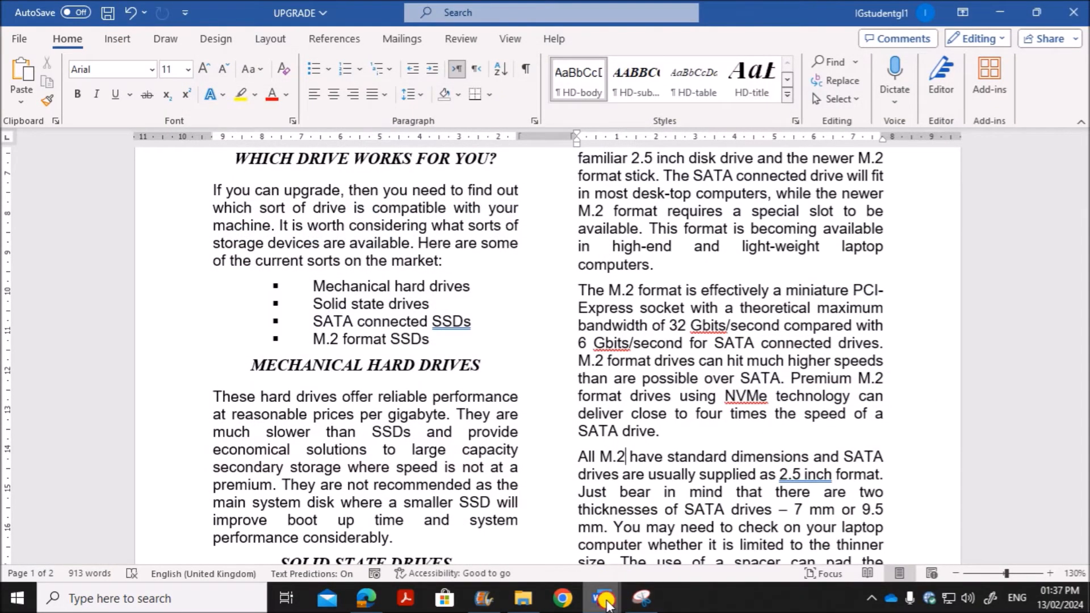
Step: Paste the captured screenshot under "Step 8 - EVIDENCE 3 here:" in the M2221EVIDENCE1234 document
mouse_move(602, 597)
click(542, 551)
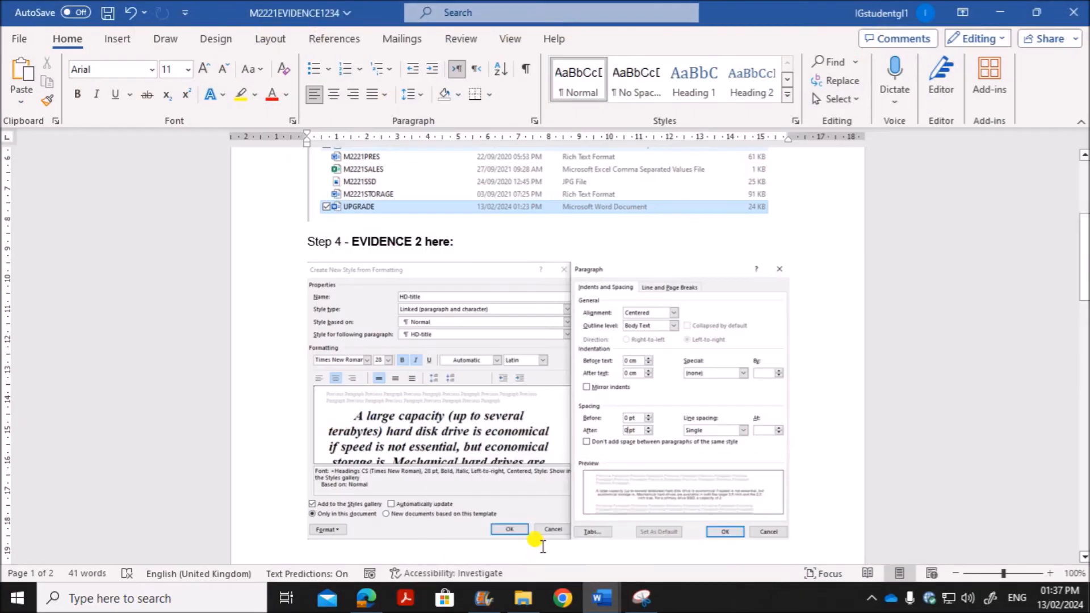
scroll(537, 489, down, 4)
scroll(537, 488, down, 1)
click(375, 368)
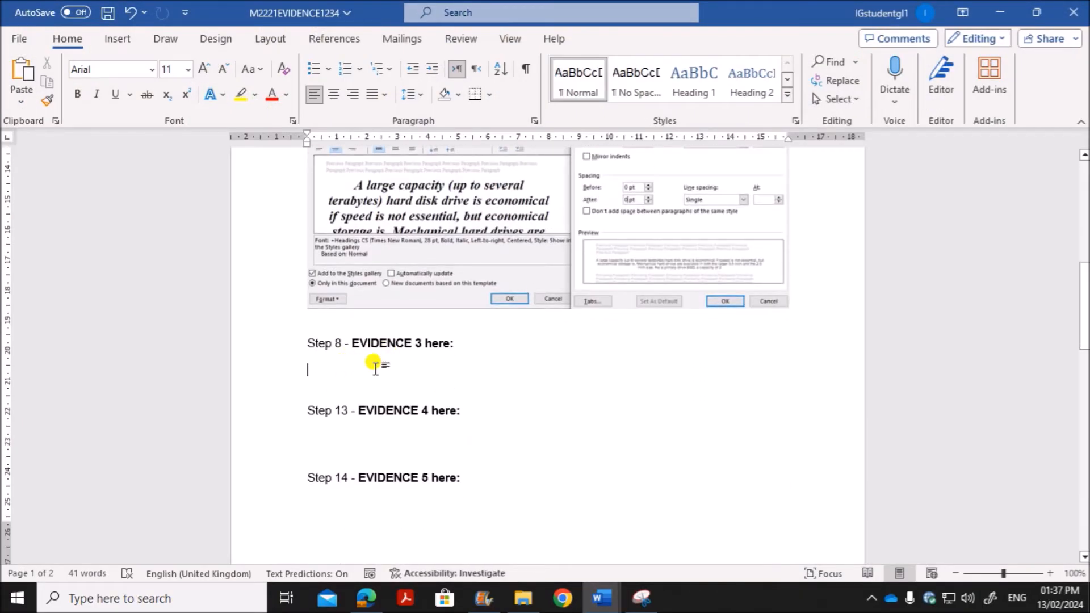
key(ctrl+v)
Step: Switch to the UPGRADE document and check the HD-subhead formatting on the "Can you upgrade?" and "Which drive works for you?" subheadings
mouse_move(603, 596)
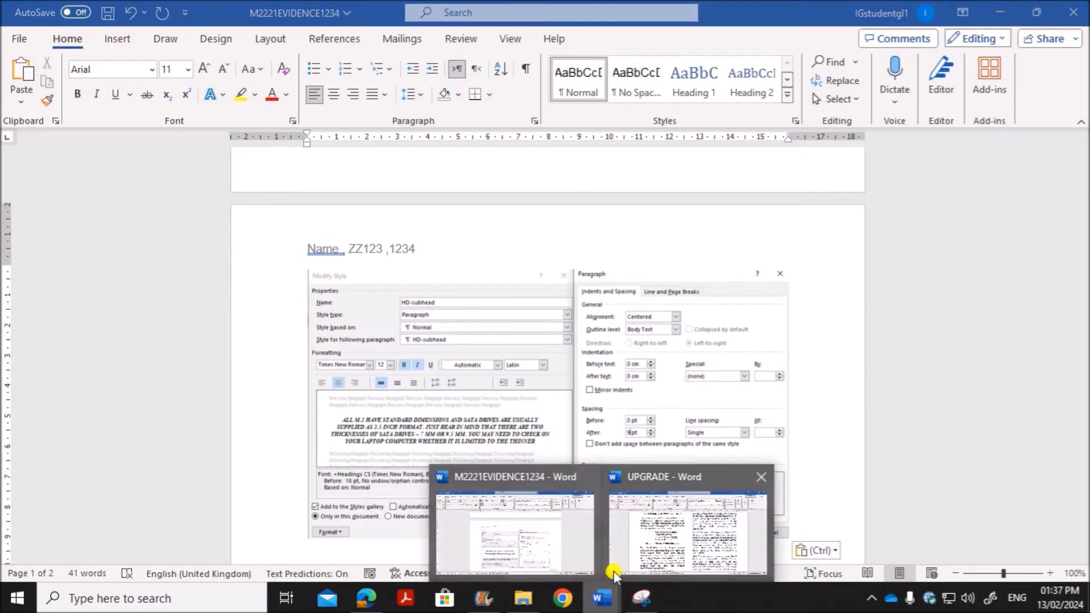
click(653, 550)
scroll(613, 432, up, 5)
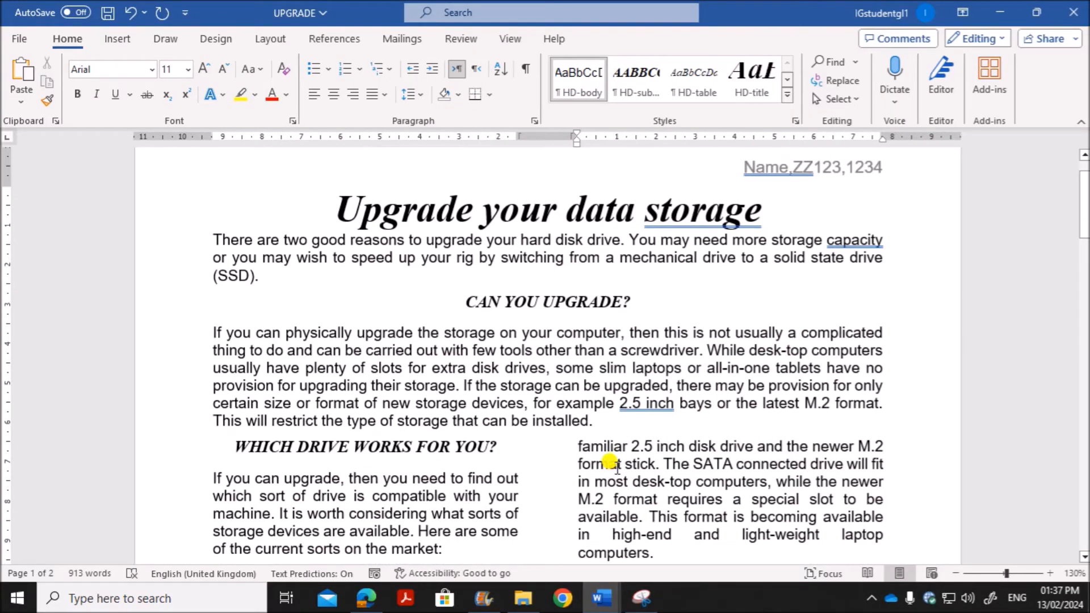
scroll(611, 454, down, 2)
drag(441, 204, 629, 205)
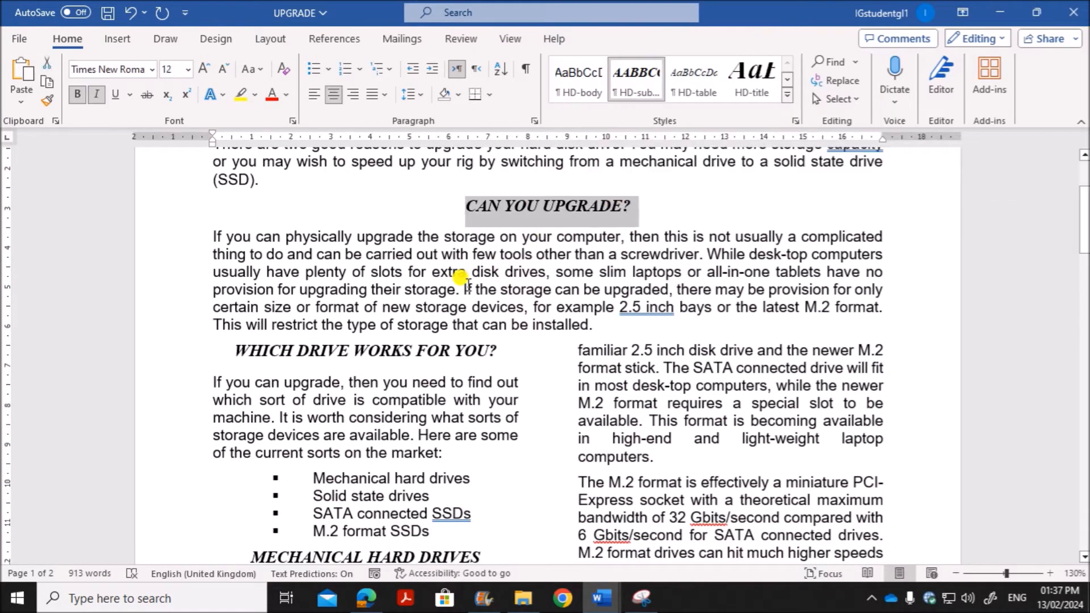
drag(234, 351, 465, 349)
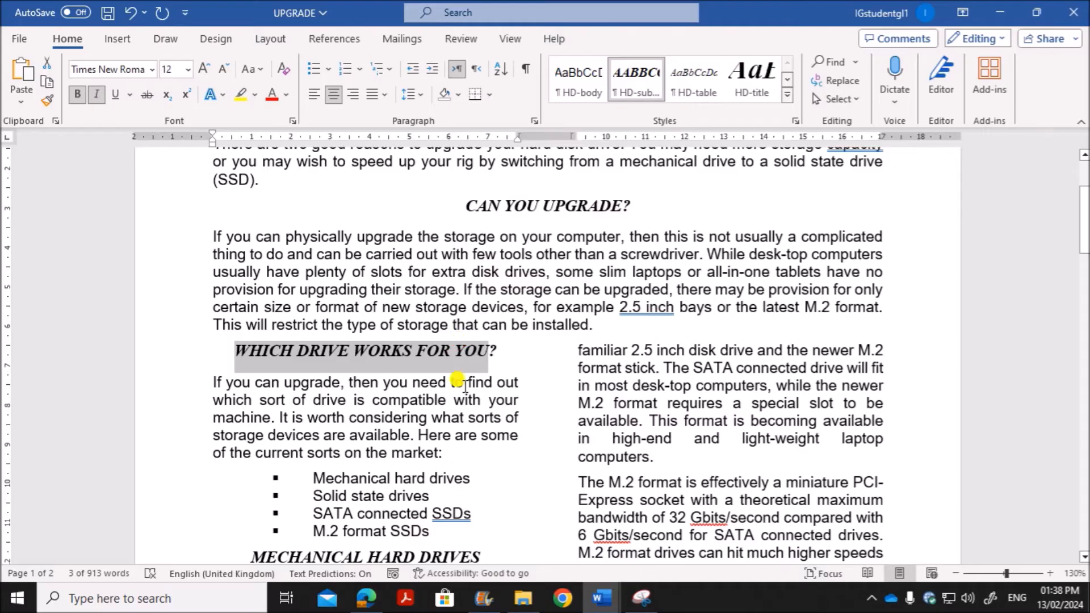
Step: Read question 9's text box requirements on page 5 of the question paper in the browser, and return to UPGRADE in Word
click(366, 599)
scroll(392, 483, down, 5)
scroll(397, 432, down, 3)
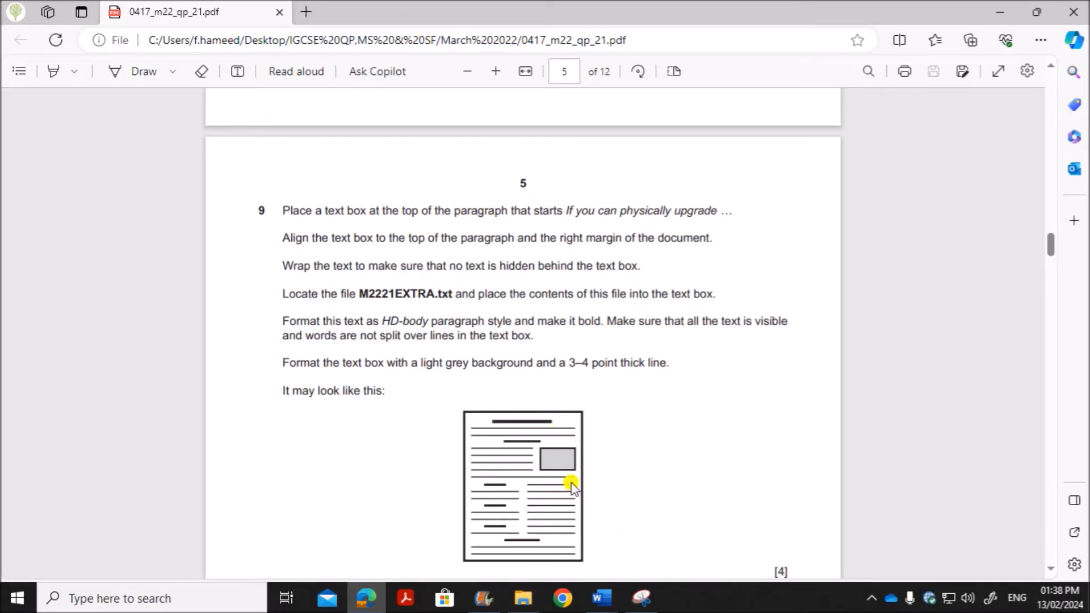
click(602, 598)
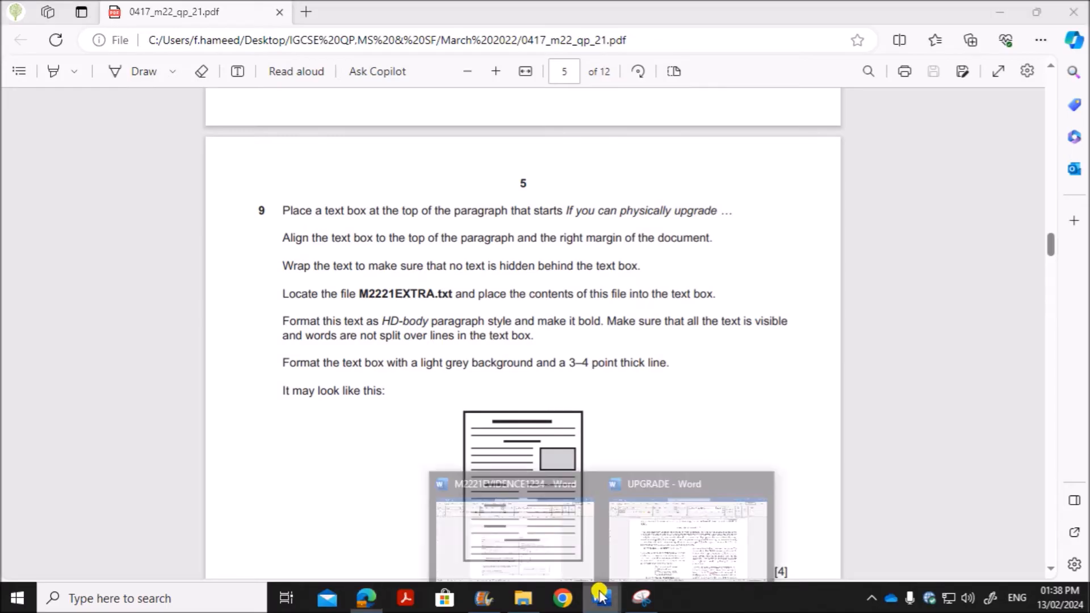
click(645, 541)
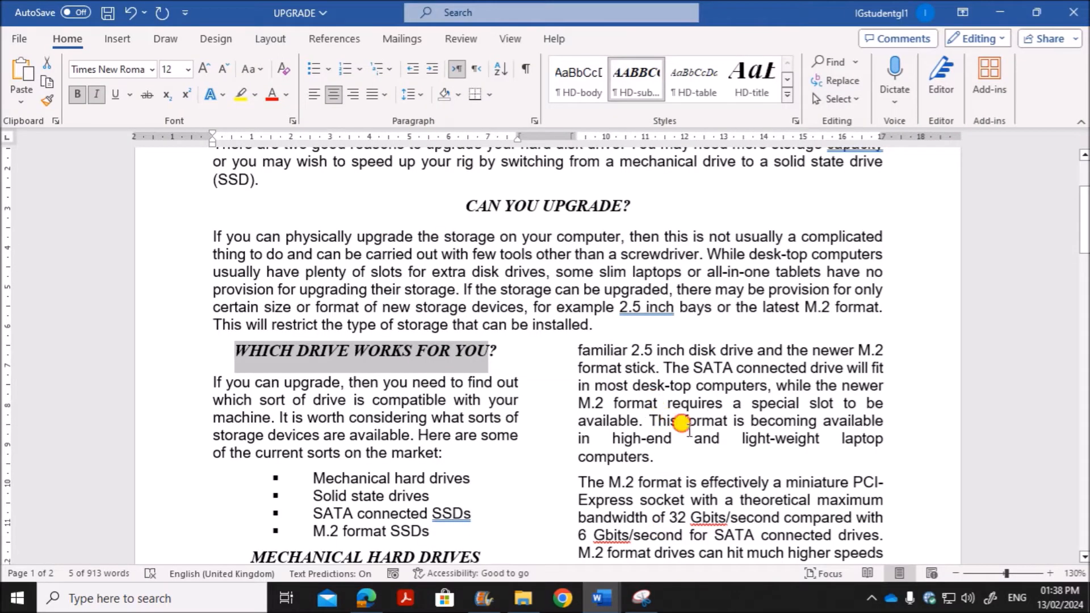
Step: Draw a text box about 2.58 cm high and 3.92 cm wide at the right end of the "If you can physically upgrade" paragraph
click(682, 423)
drag(207, 234, 563, 311)
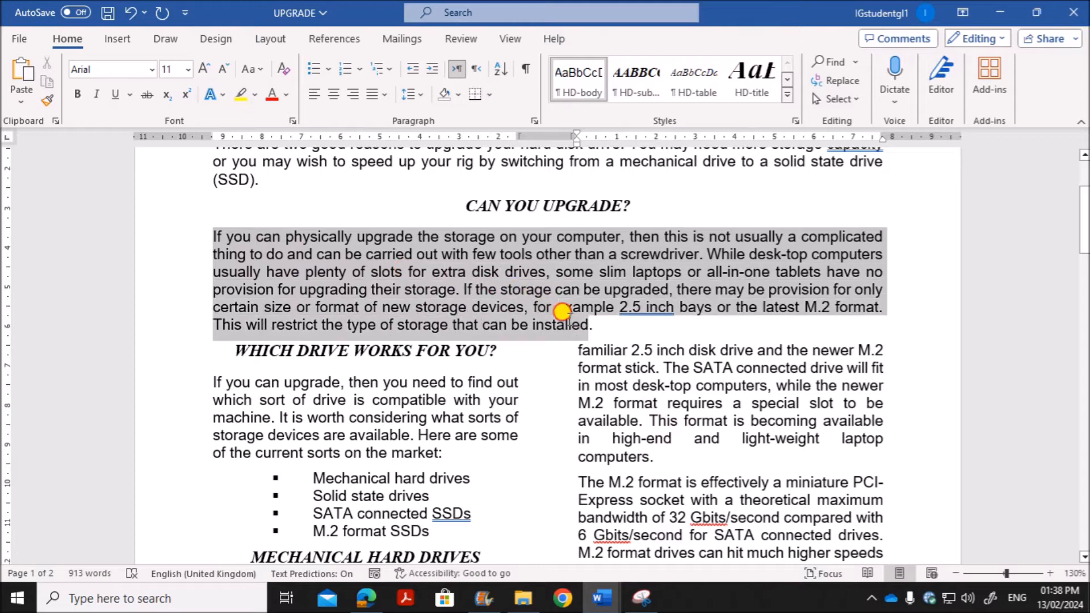
click(613, 273)
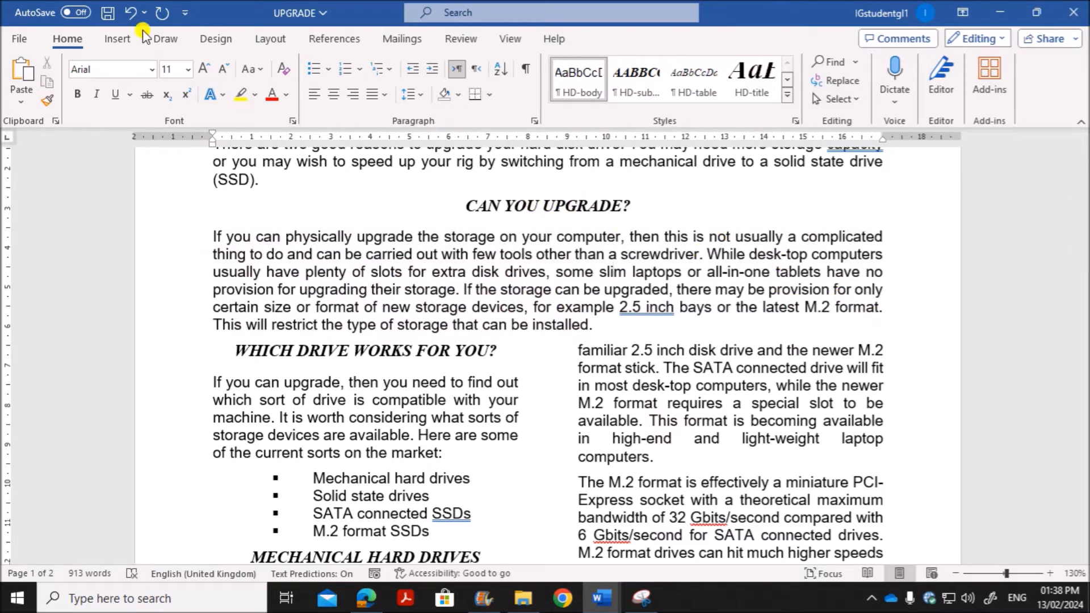
click(118, 38)
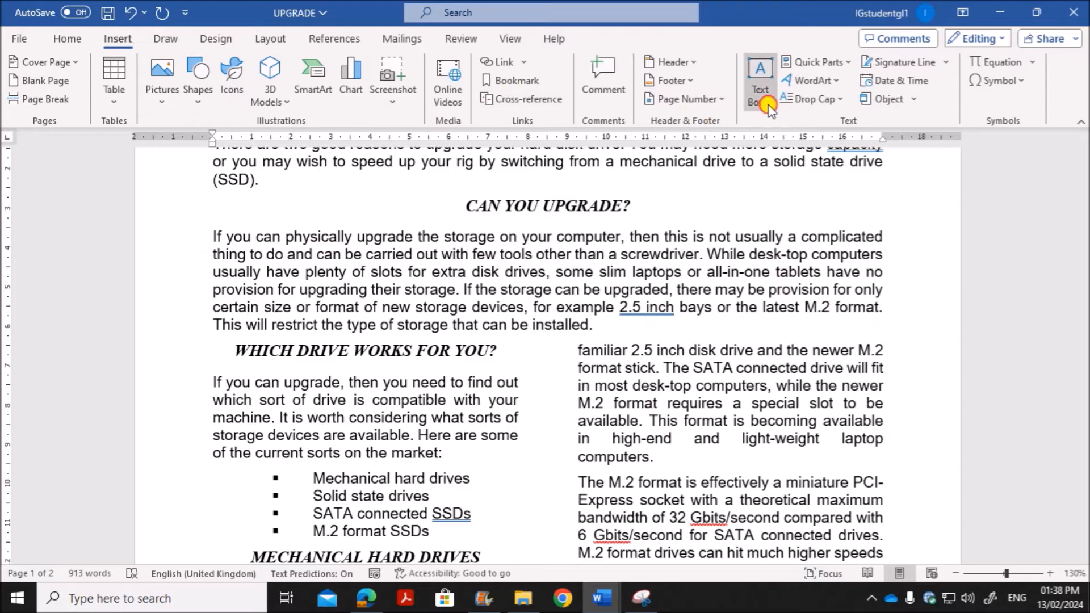
click(759, 85)
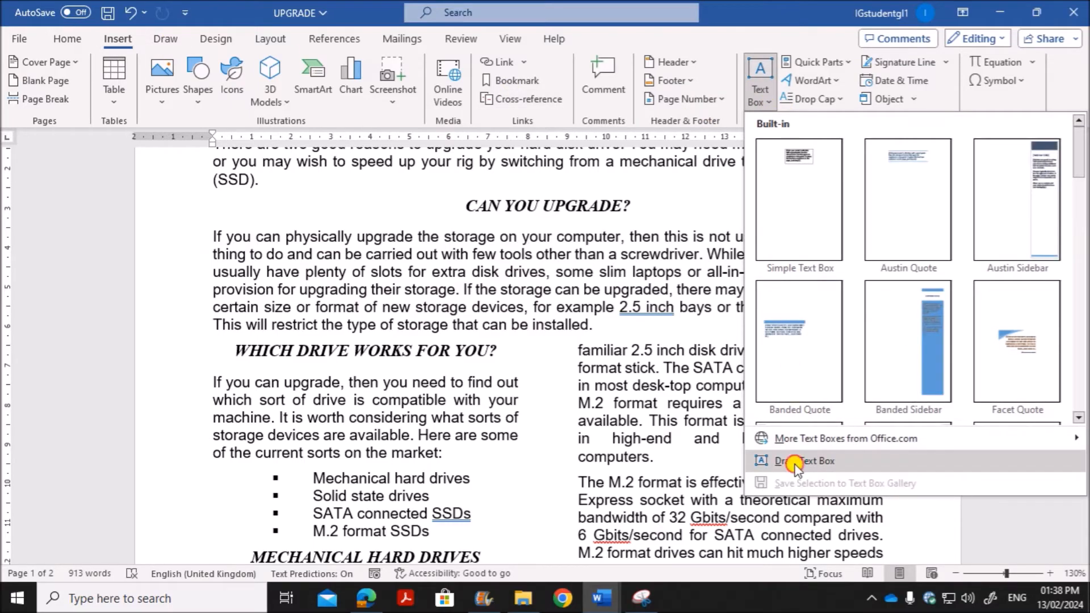
click(795, 462)
drag(738, 229, 894, 331)
Step: Check question 9's text wrapping requirement in the question paper and return to the UPGRADE document in Word
click(369, 598)
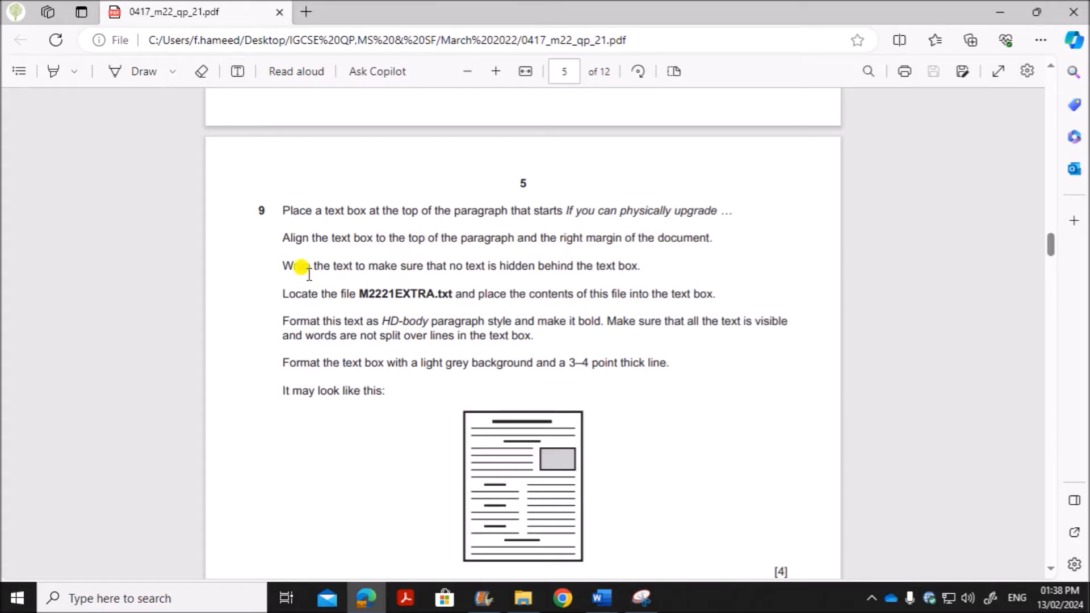
drag(305, 264, 632, 264)
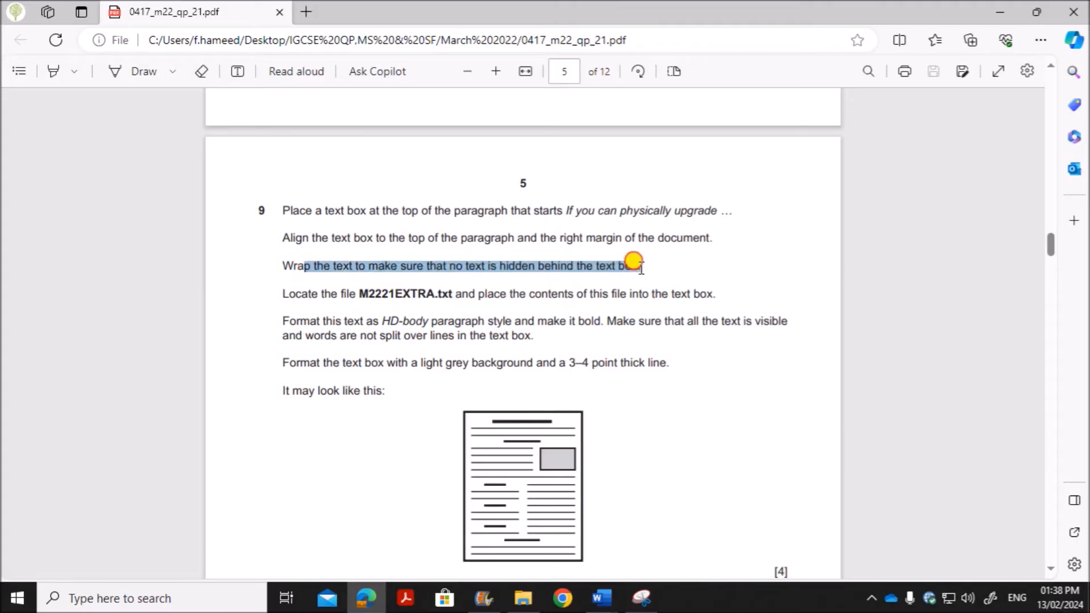
click(605, 599)
click(674, 553)
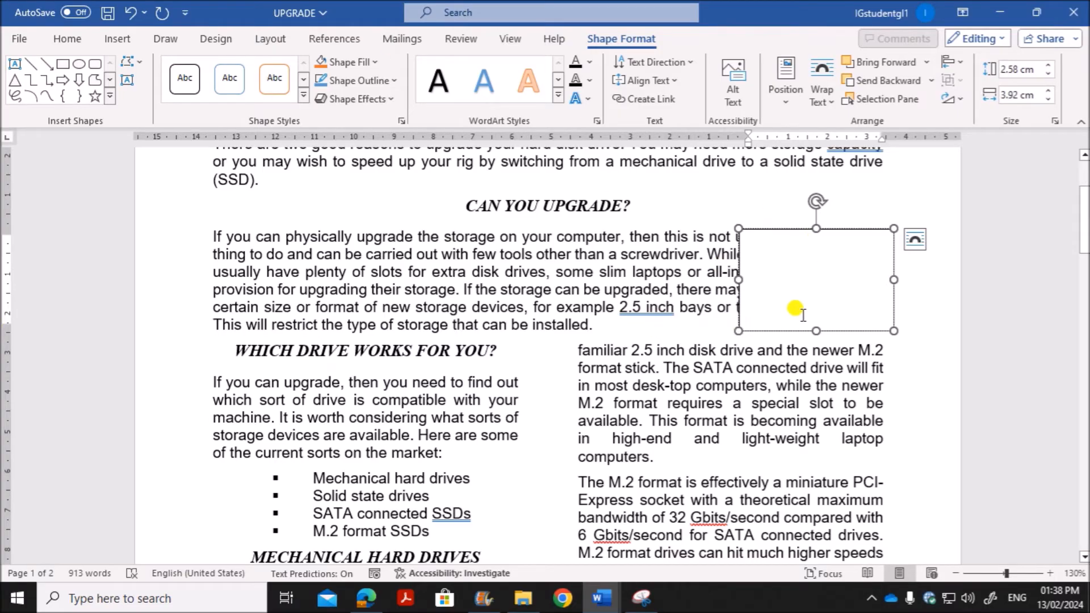
Step: Apply Square text wrapping to the text box and align it with the top of the paragraph and the right margin
click(786, 331)
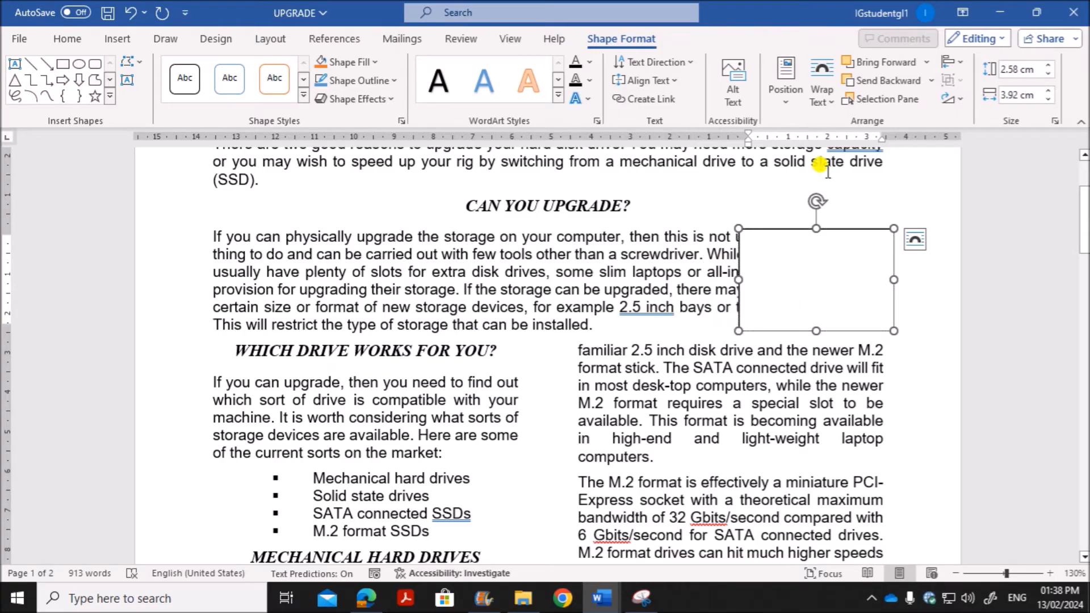
click(831, 104)
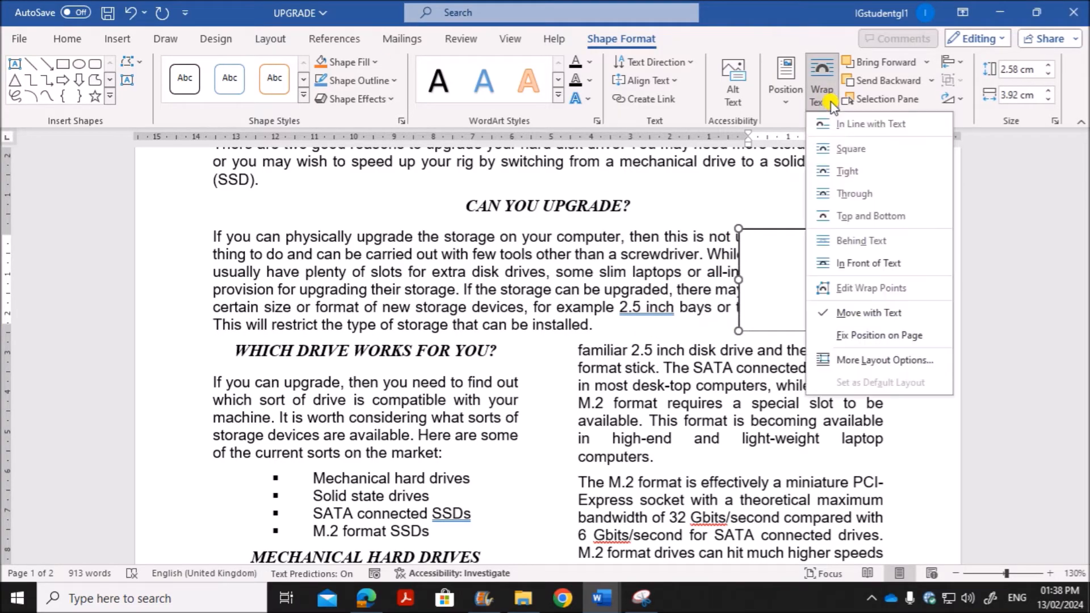
click(850, 152)
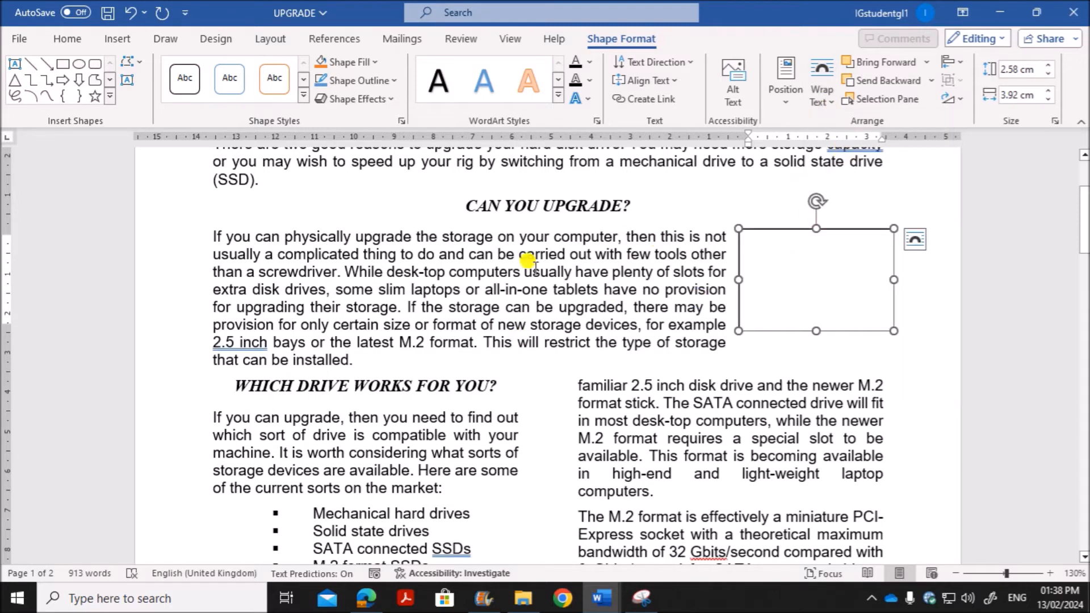
drag(763, 332, 747, 332)
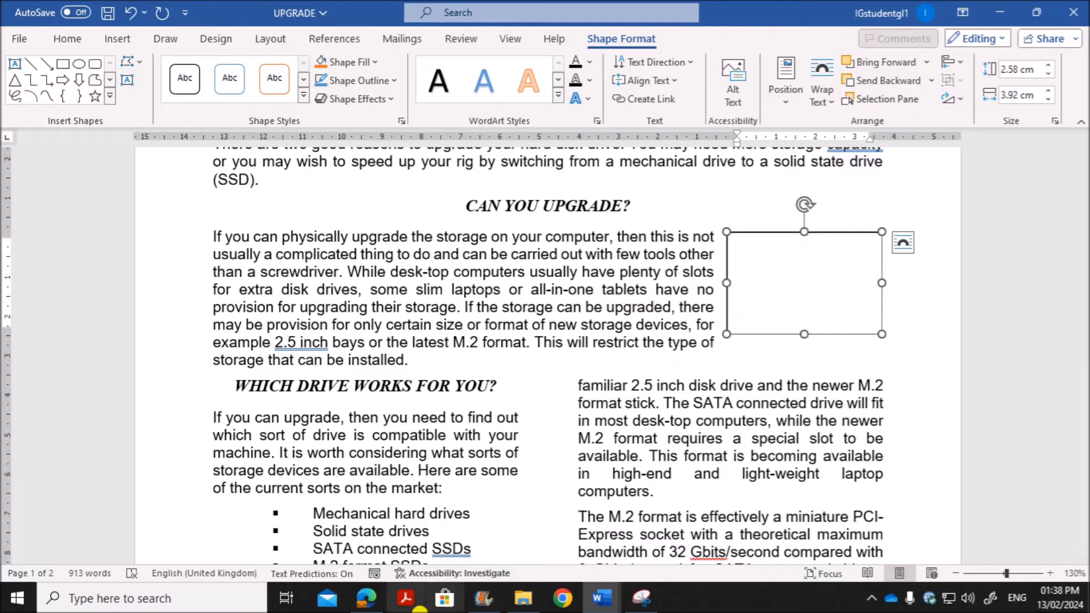
Step: Check the source file named in question 9 and open M2221EXTRA from the March 2022-21 folder in File Explorer
click(382, 600)
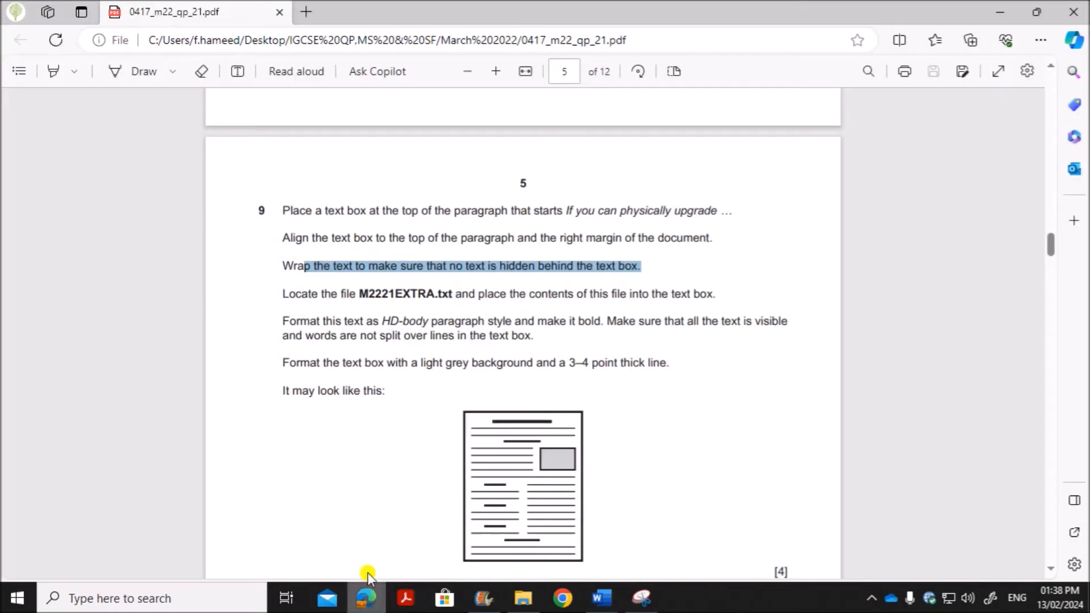
click(370, 299)
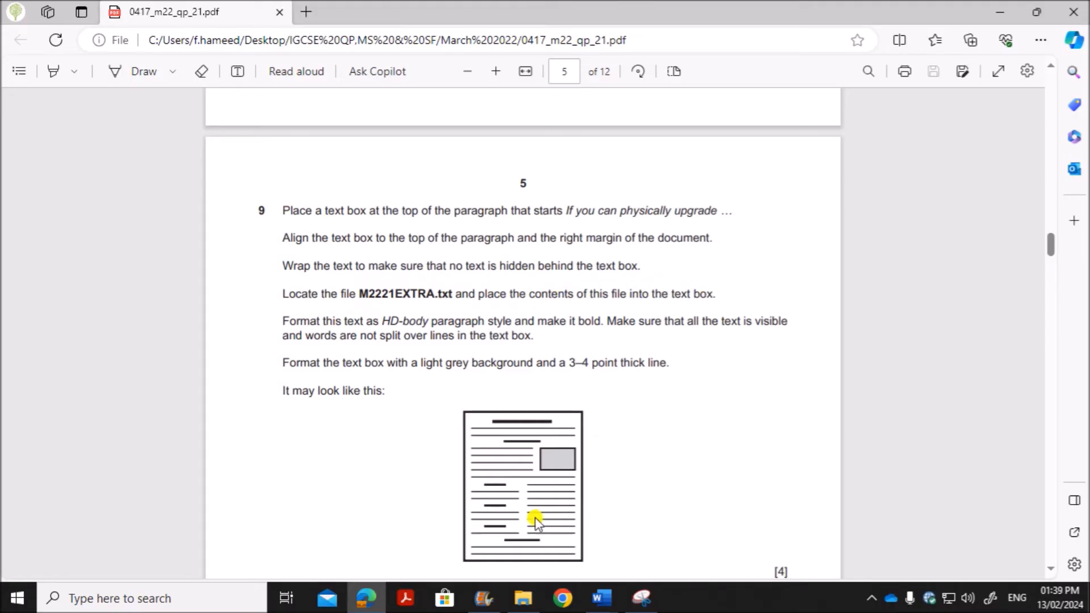
click(523, 598)
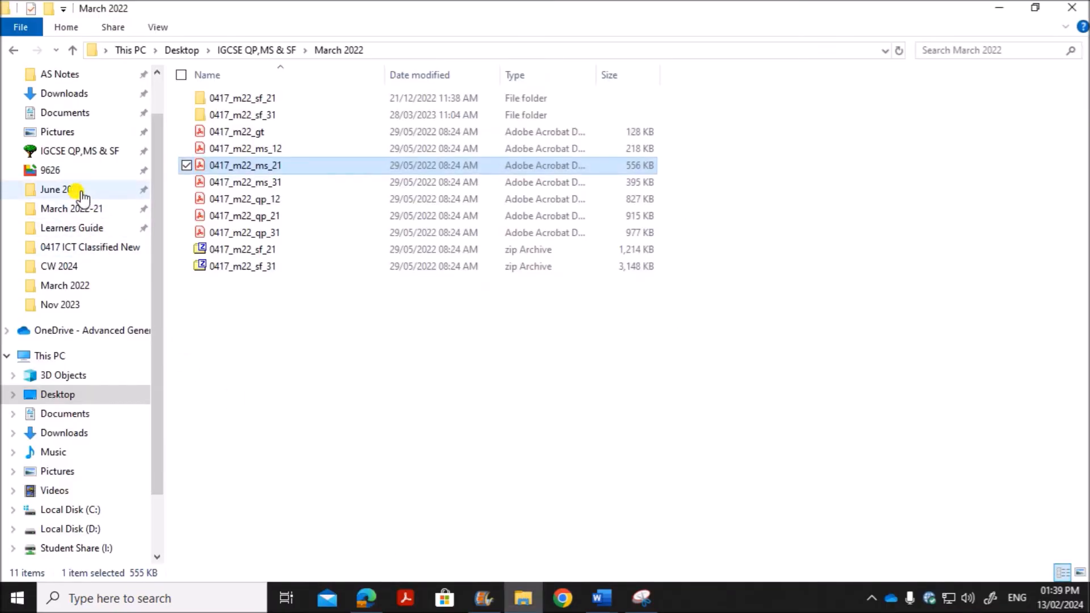
click(119, 209)
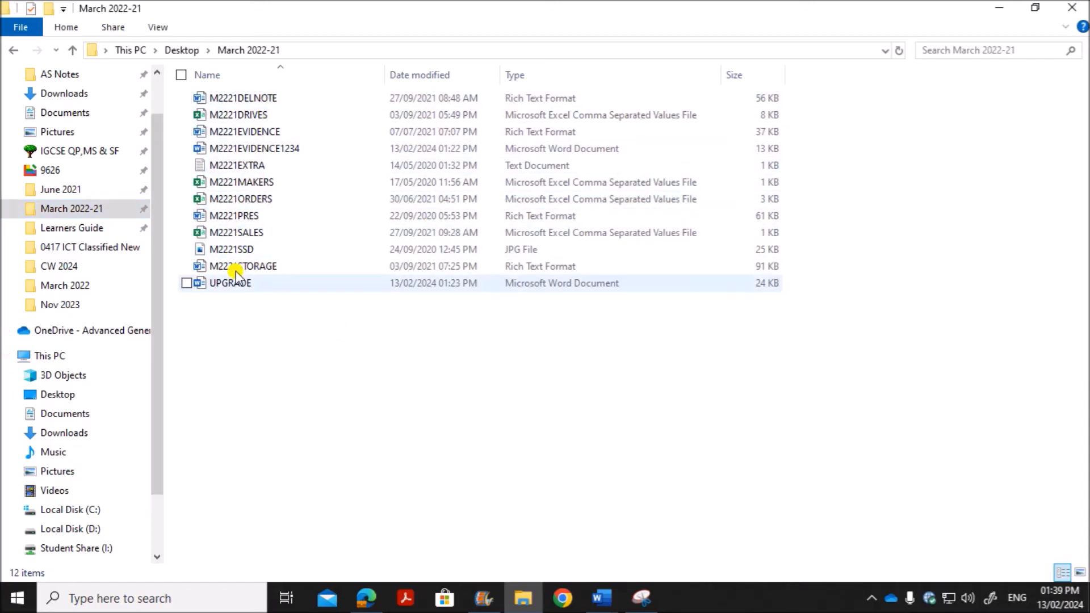
click(243, 167)
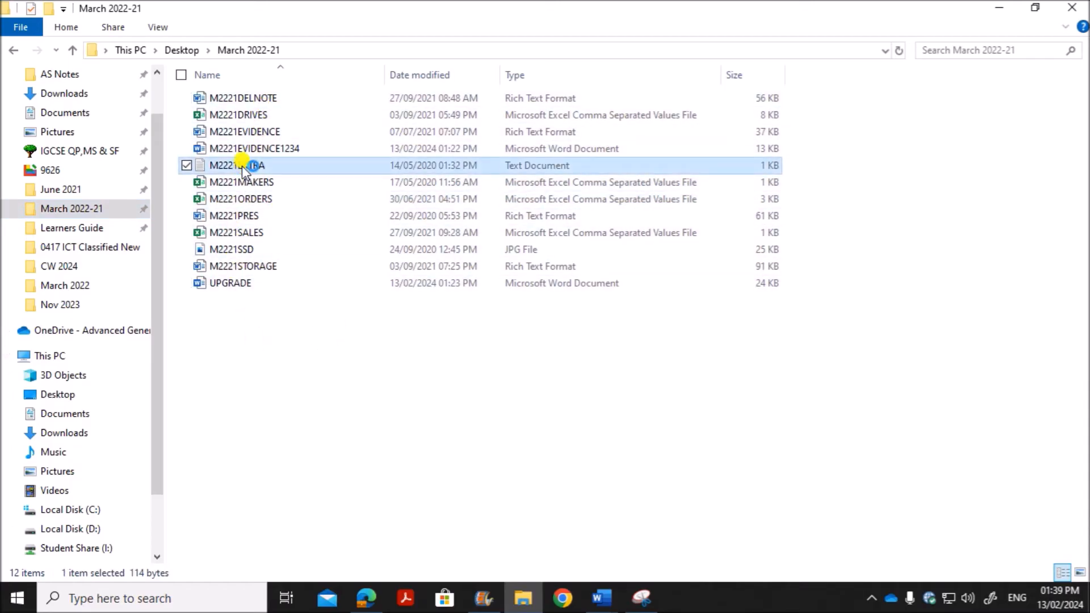
double_click(242, 166)
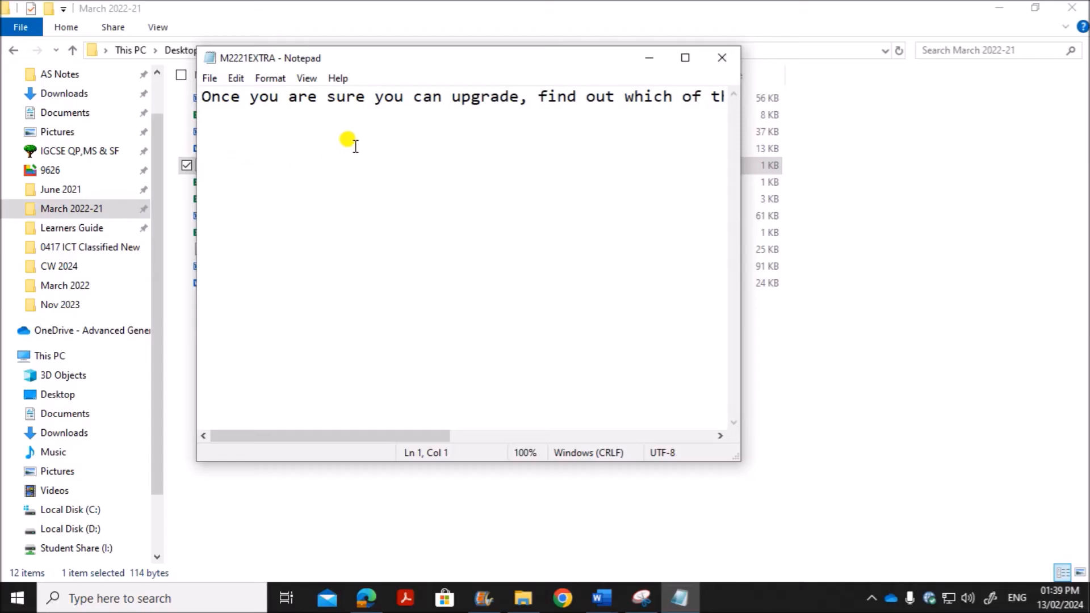
Step: Copy all the text of M2221EXTRA and paste it into the empty text box in the UPGRADE document in Word
key(ctrl+a)
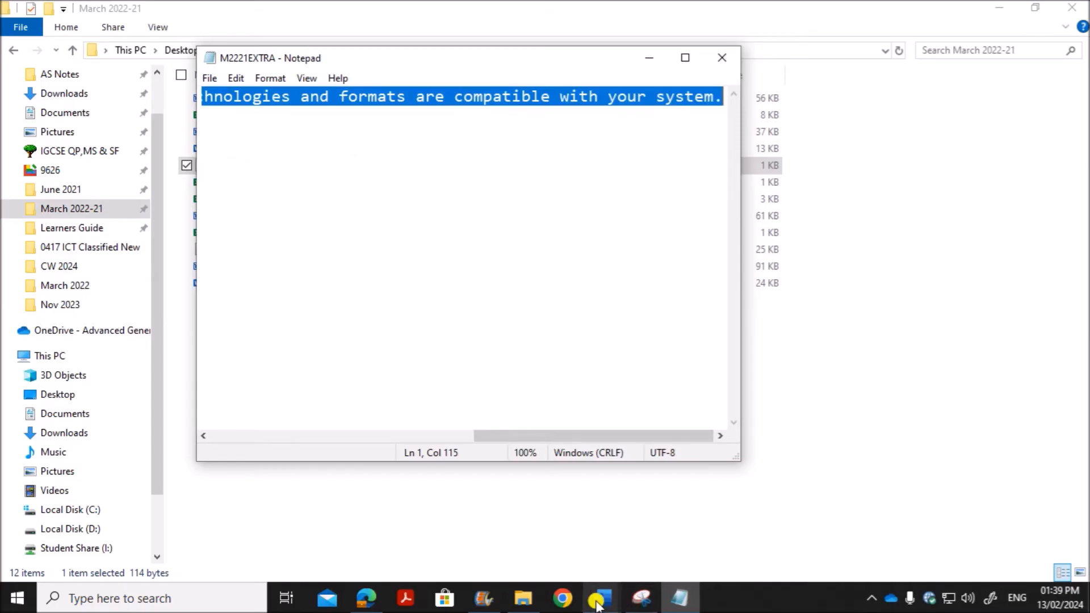
click(602, 599)
click(670, 548)
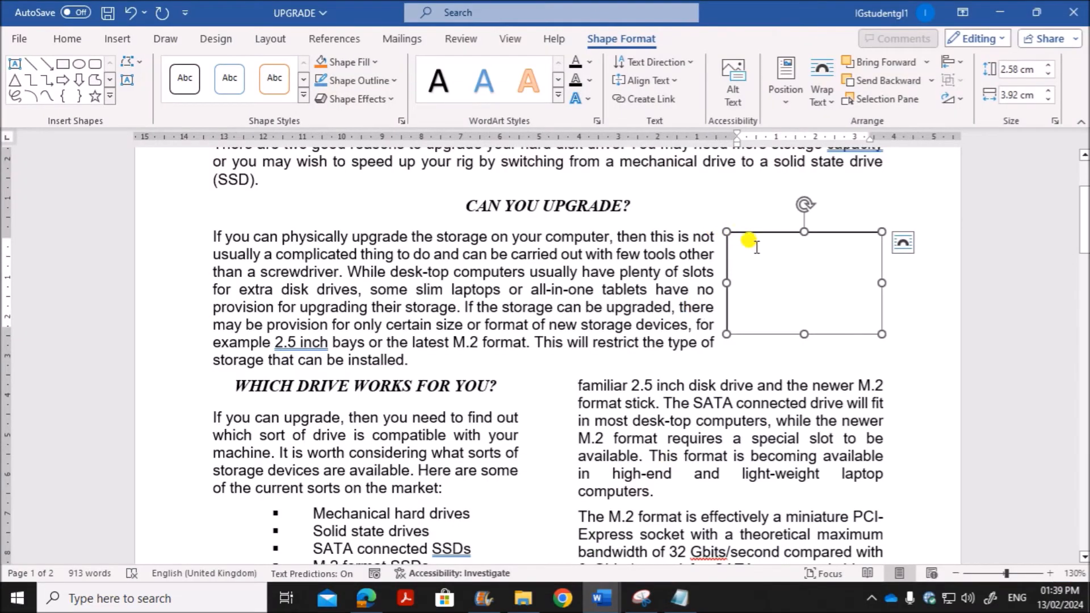
key(ctrl+v)
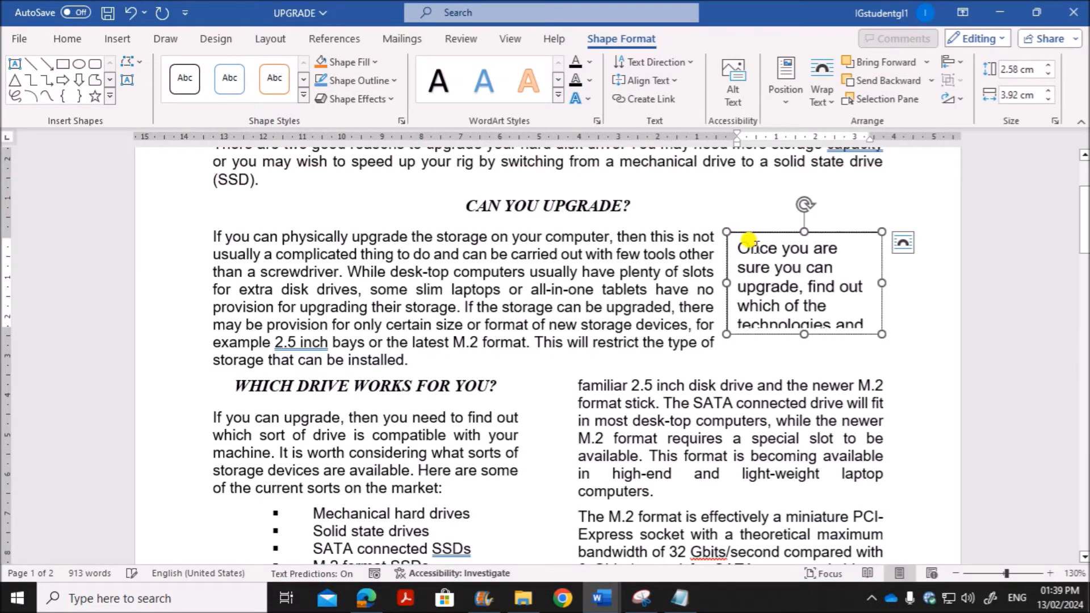
Step: Check question 9's paragraph style requirement in the question paper and return to the UPGRADE document in Word
click(366, 598)
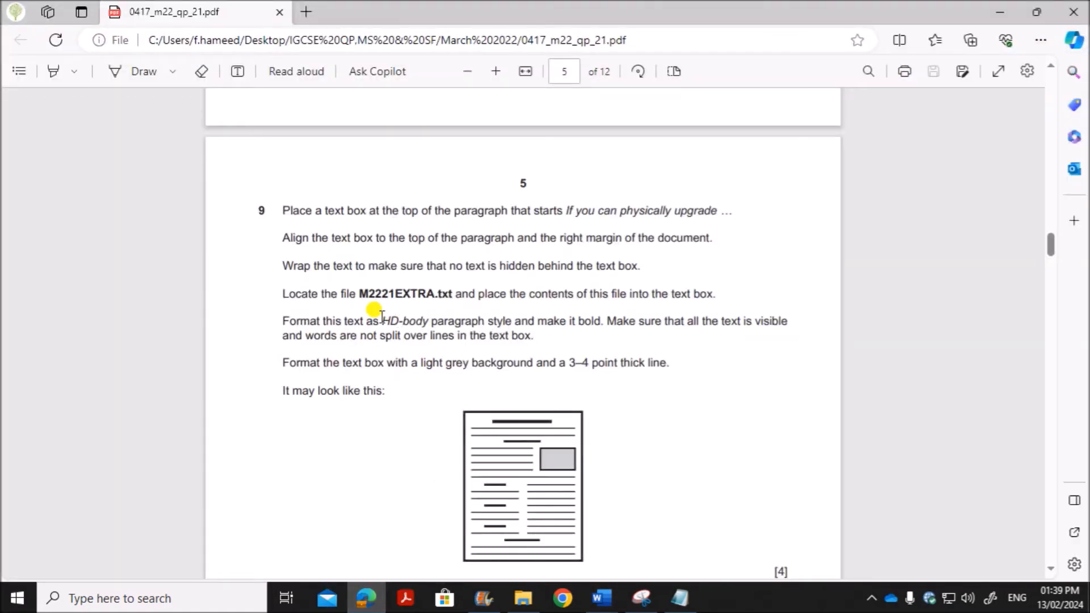
drag(347, 313, 482, 310)
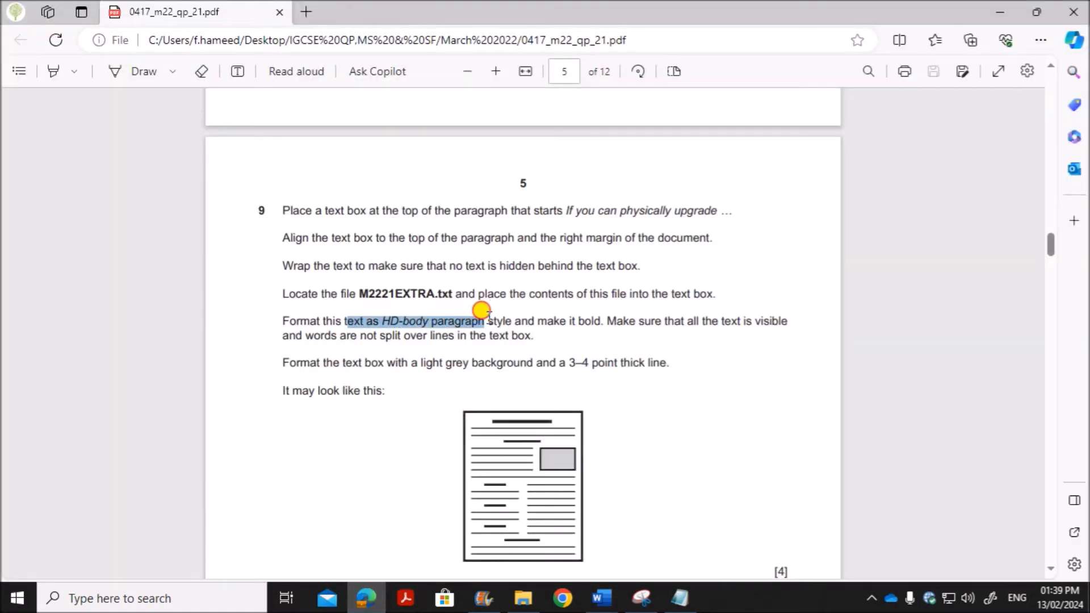
mouse_move(601, 598)
click(720, 479)
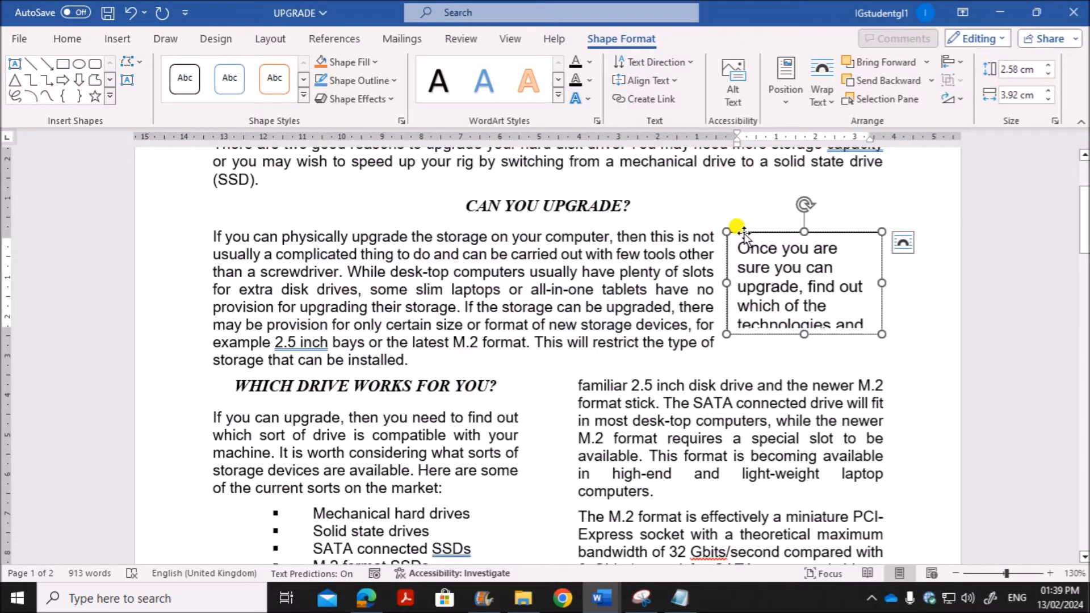
Step: Apply the HD-body paragraph style to all the text in the text box
drag(737, 246, 803, 372)
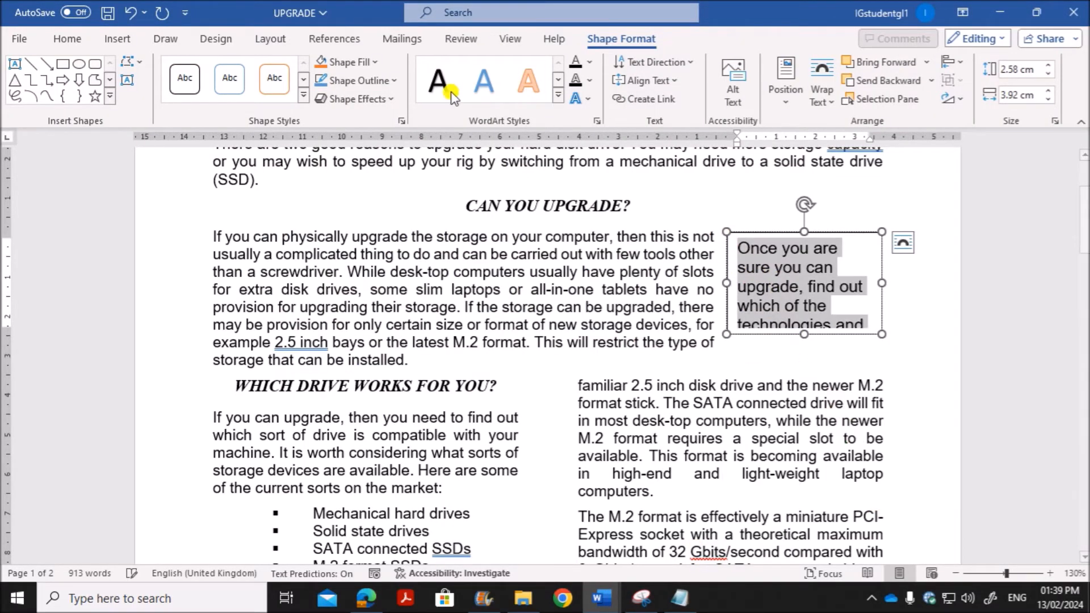
click(65, 38)
click(565, 79)
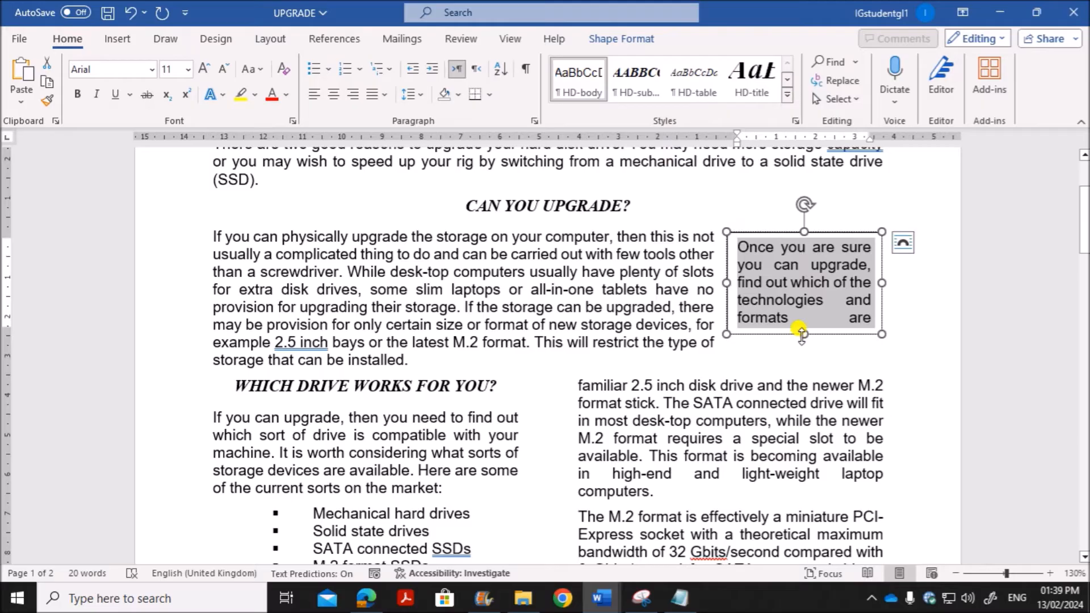
Step: Switch to the question paper in Edge and check question 9's remaining formatting requirements for the text box
click(367, 598)
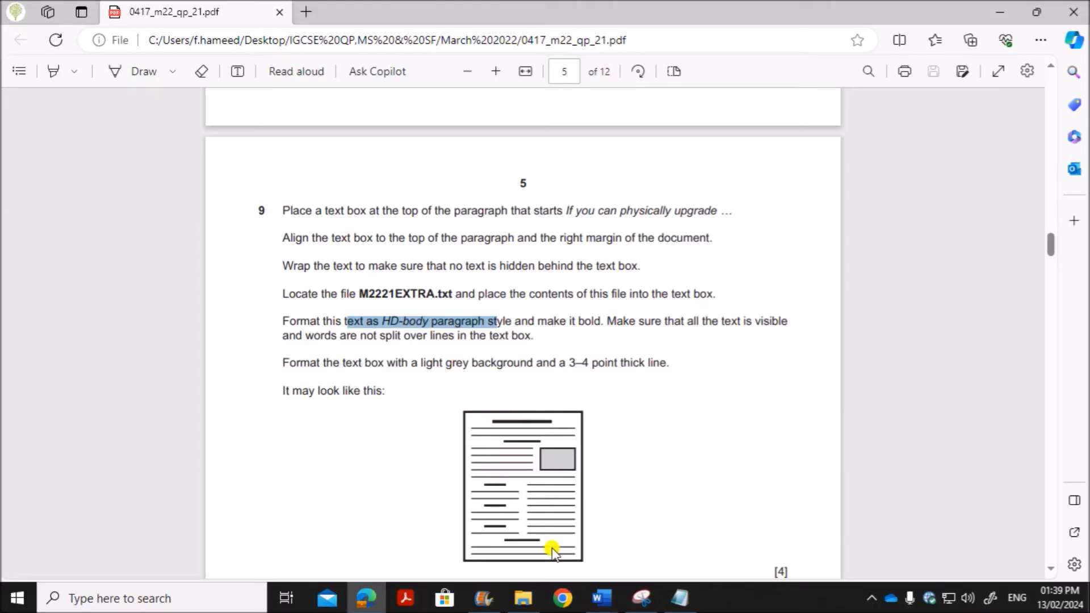
Step: Return to the UPGRADE document in Word and make all the text in the text box bold
mouse_move(602, 598)
click(682, 530)
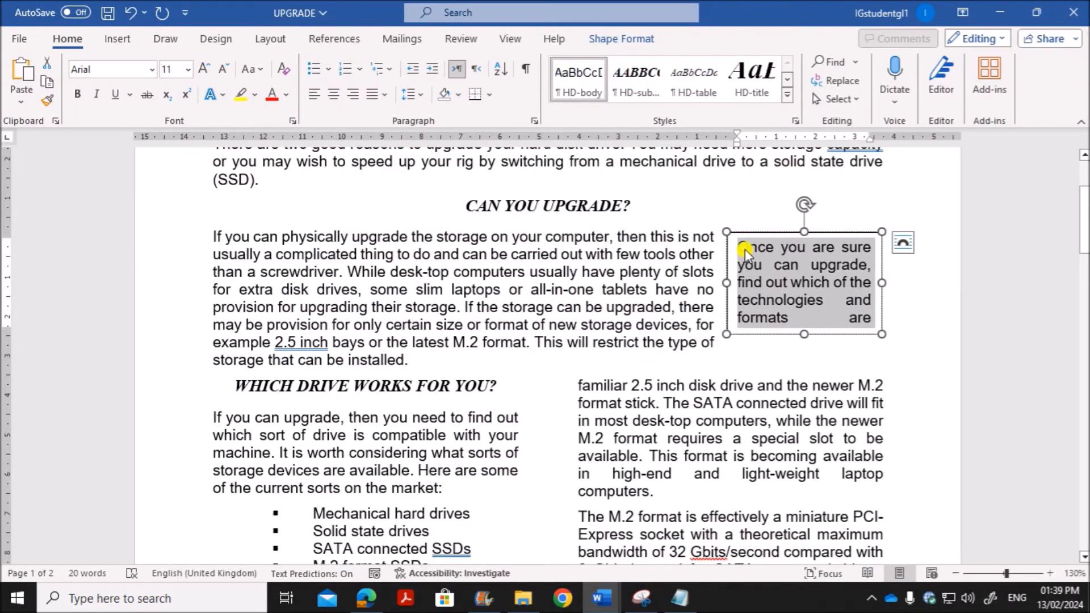
click(78, 95)
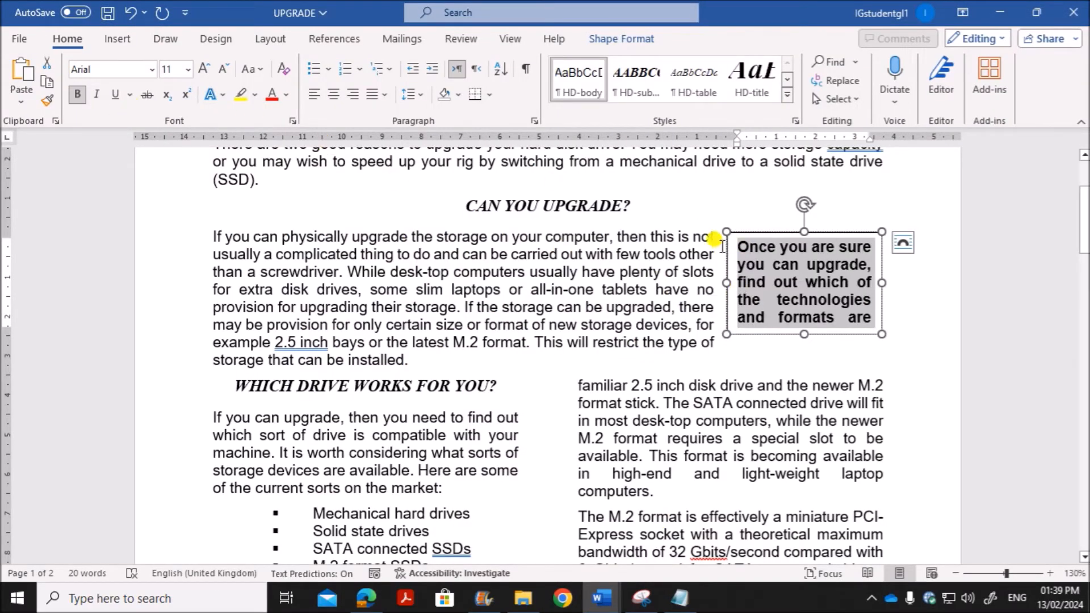
Step: Enlarge the text box to about 3.19 cm high by 4.75 cm wide so all its text fits, keeping it at the right margin
drag(805, 334, 806, 353)
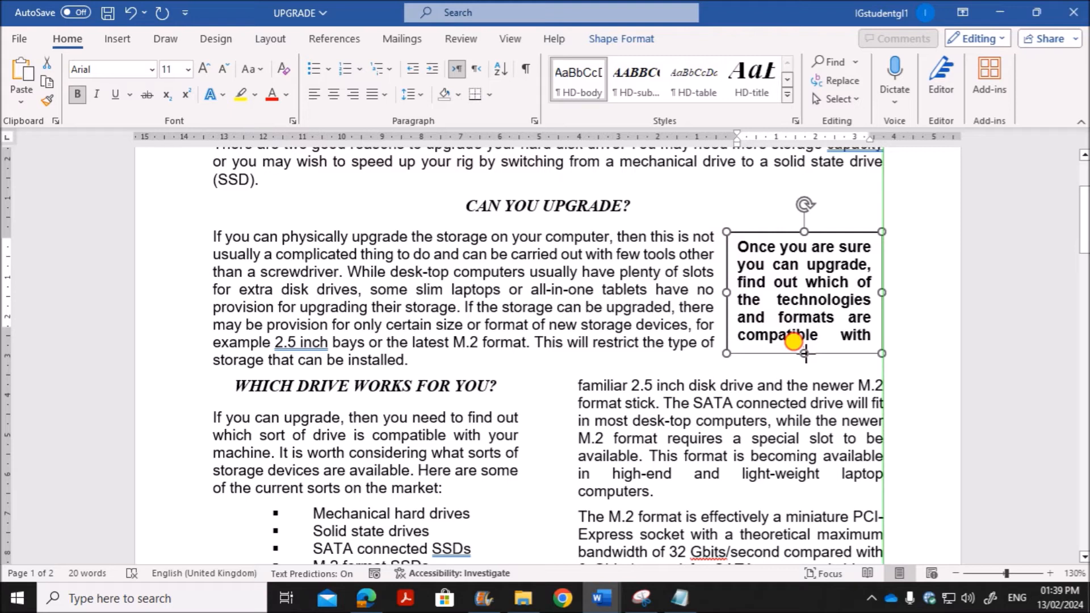
drag(715, 289, 682, 277)
drag(880, 349, 887, 358)
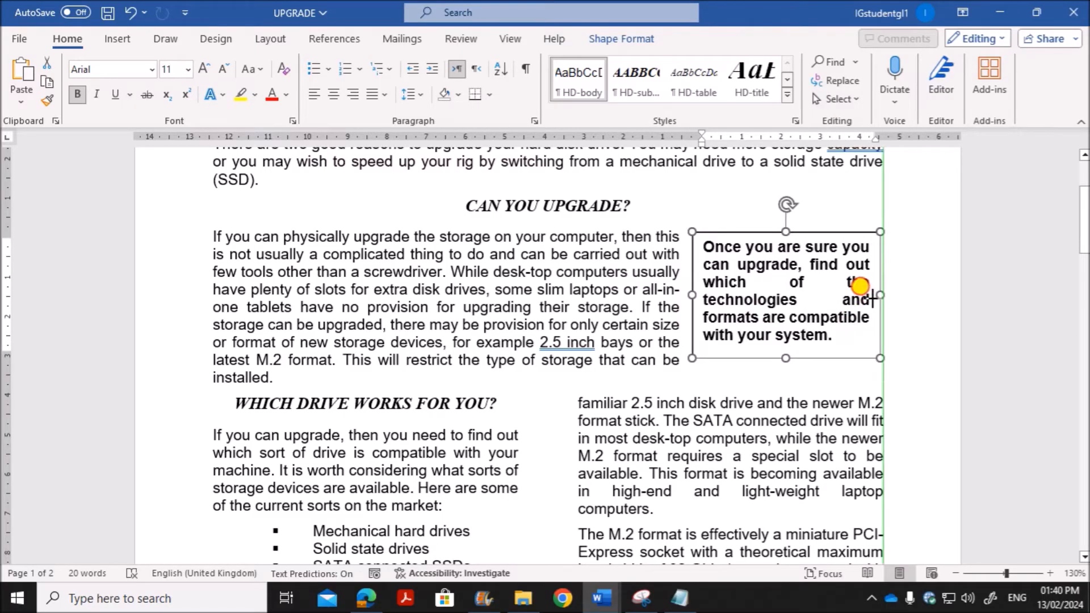
drag(872, 298, 875, 298)
click(901, 300)
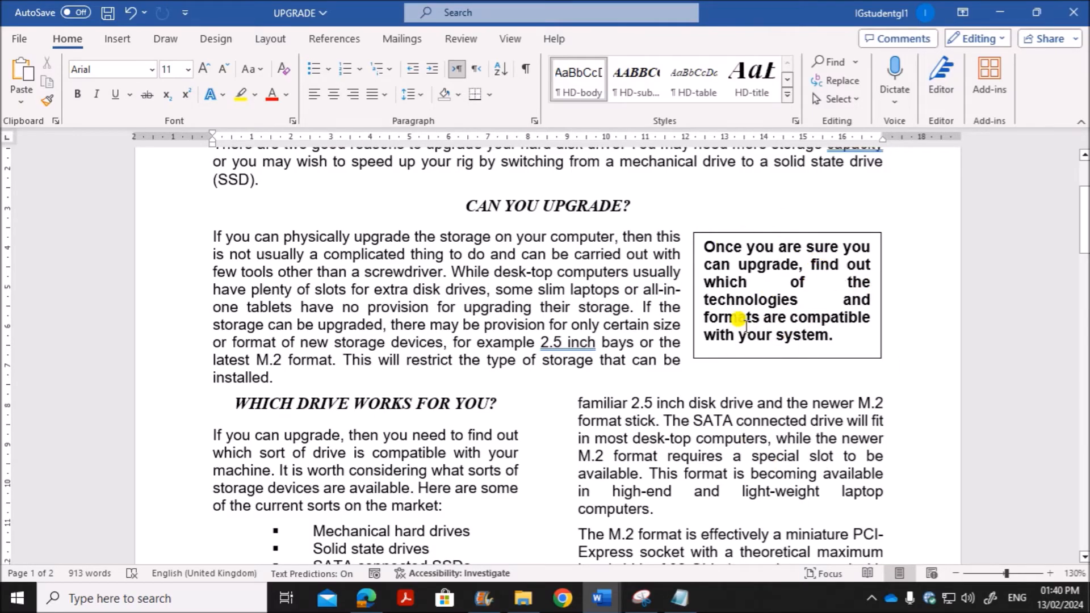
click(759, 339)
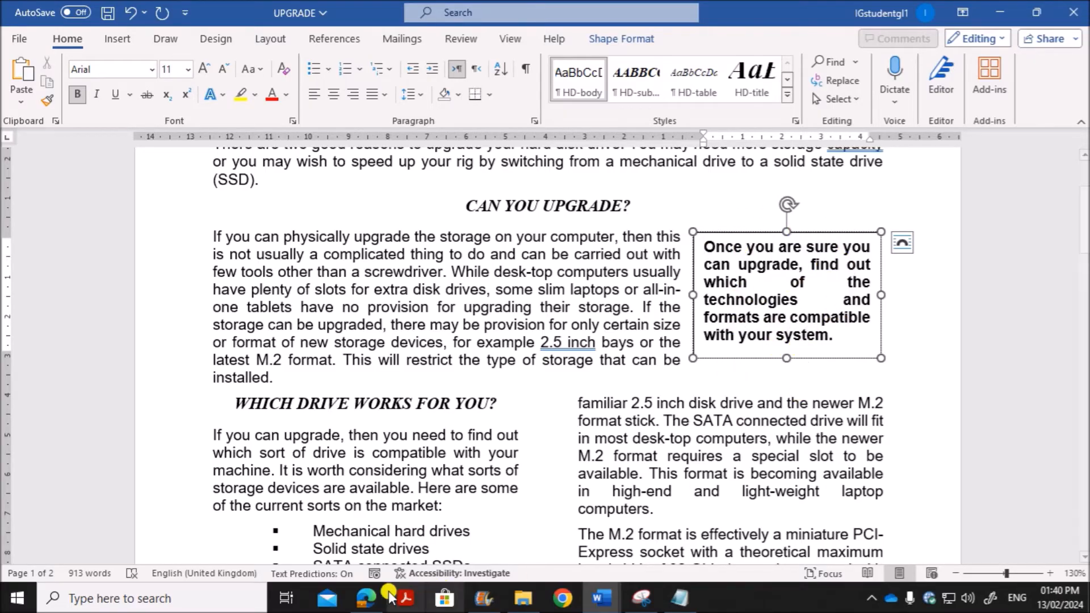
Step: Check question 9's text box background and line thickness requirements in the question paper in Edge and return to UPGRADE in Word
click(358, 601)
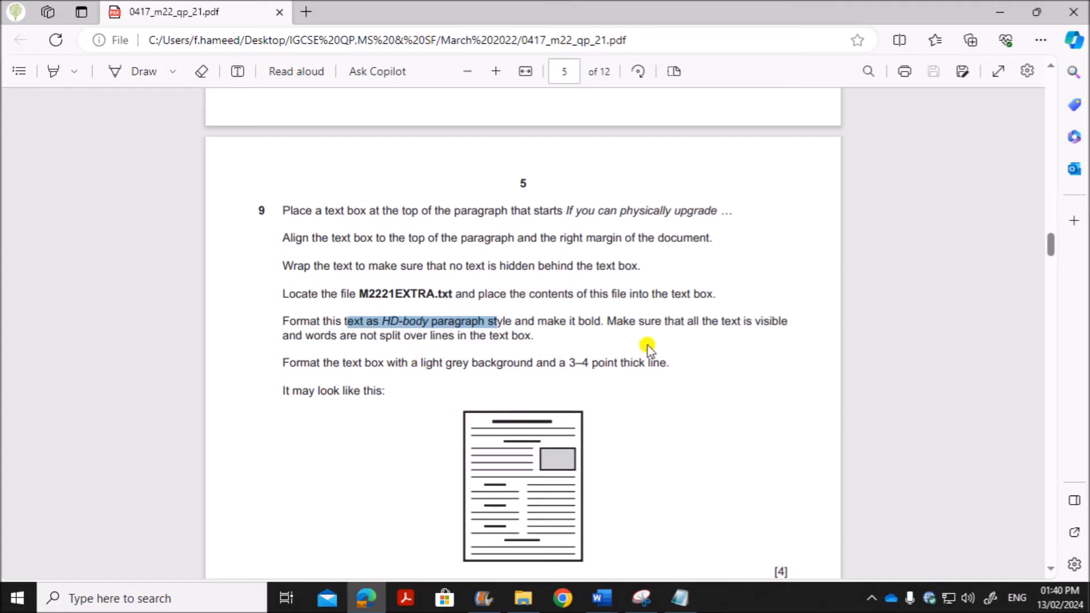
scroll(641, 348, down, 3)
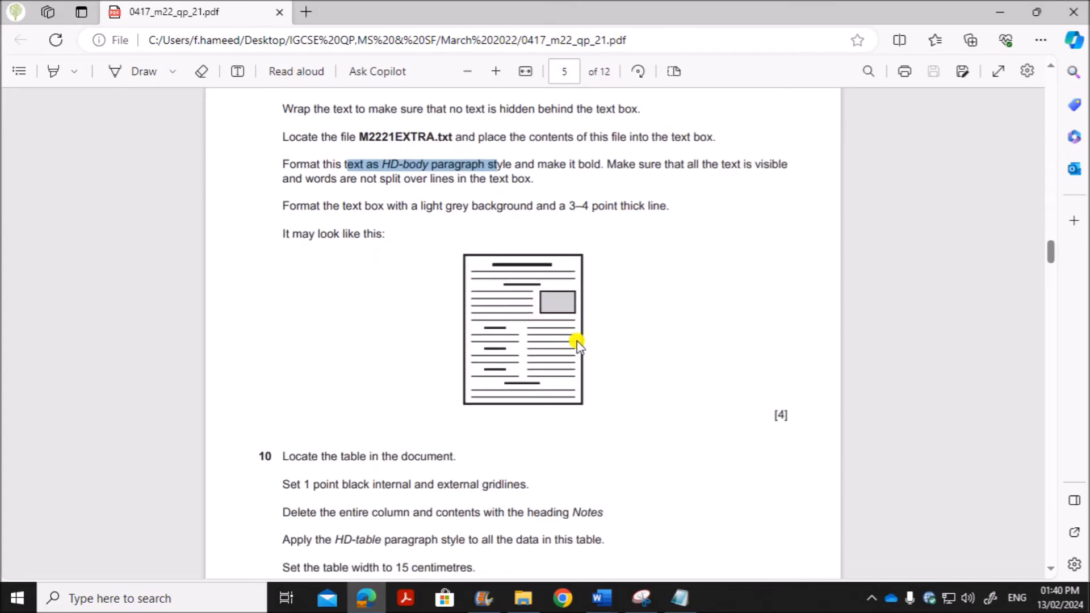
click(382, 211)
drag(349, 208, 671, 209)
click(602, 598)
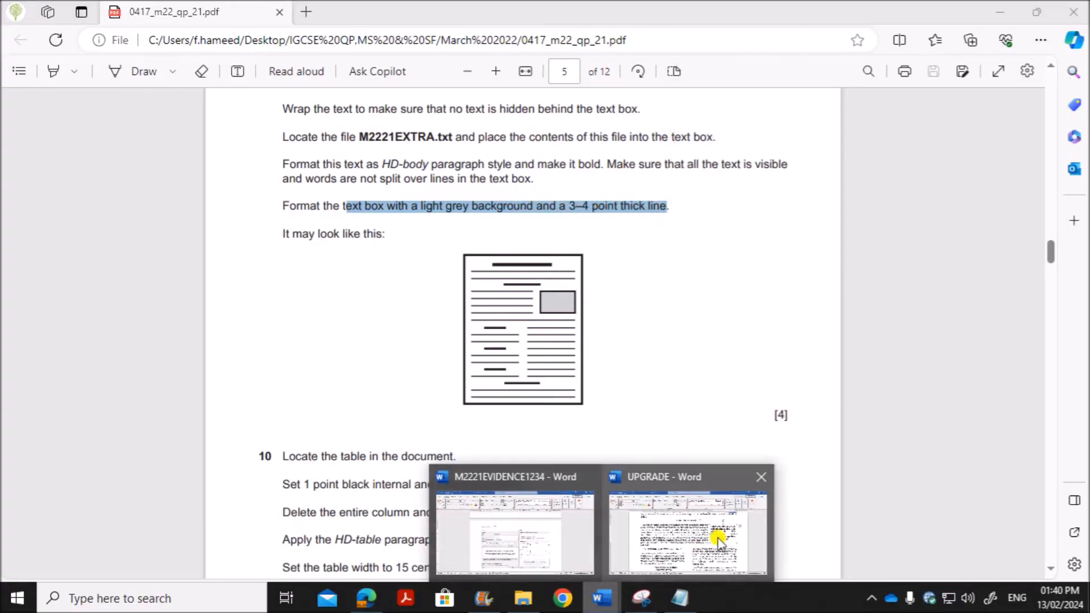
click(720, 503)
Step: Fill the text box with a light grey background
click(726, 231)
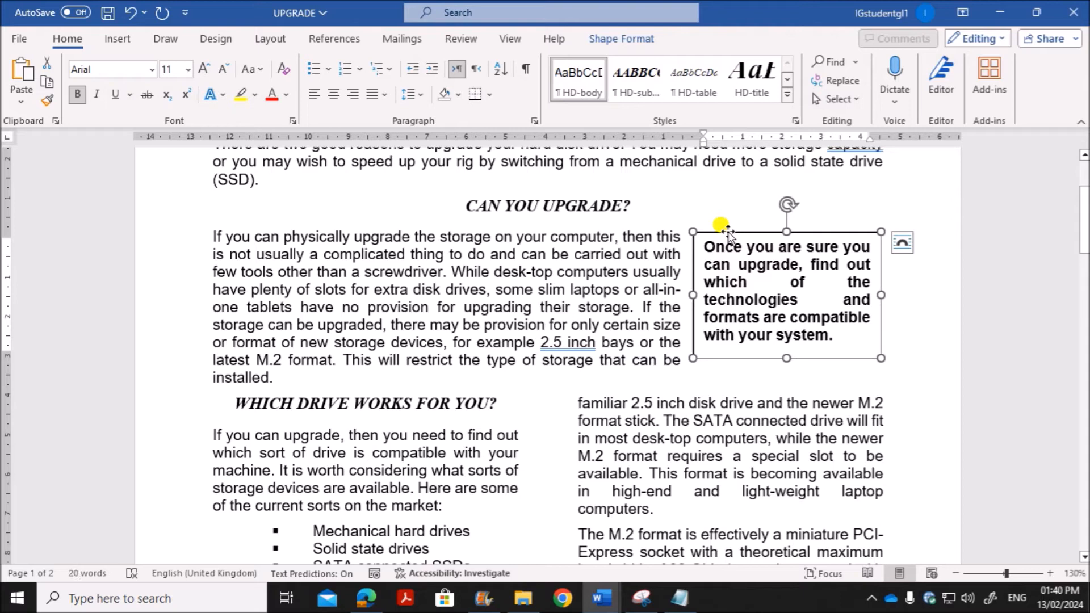
click(615, 40)
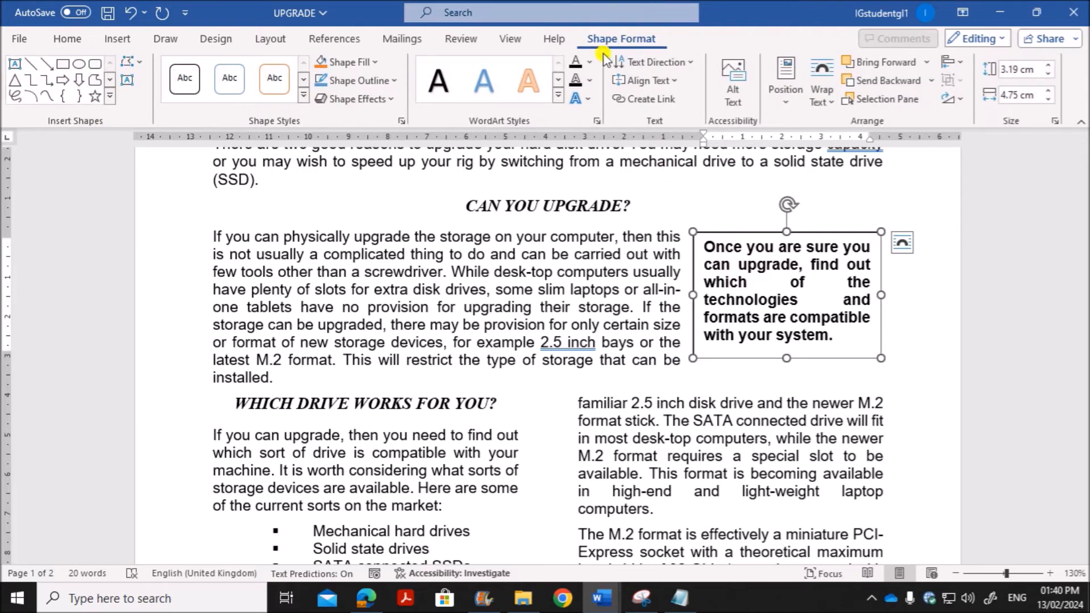
click(375, 64)
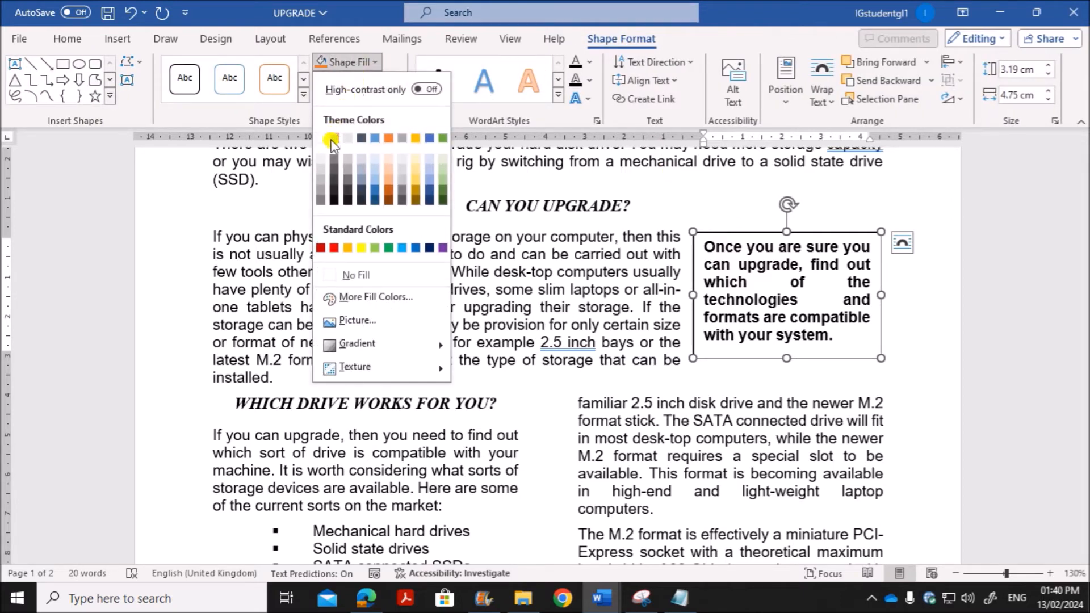
click(320, 182)
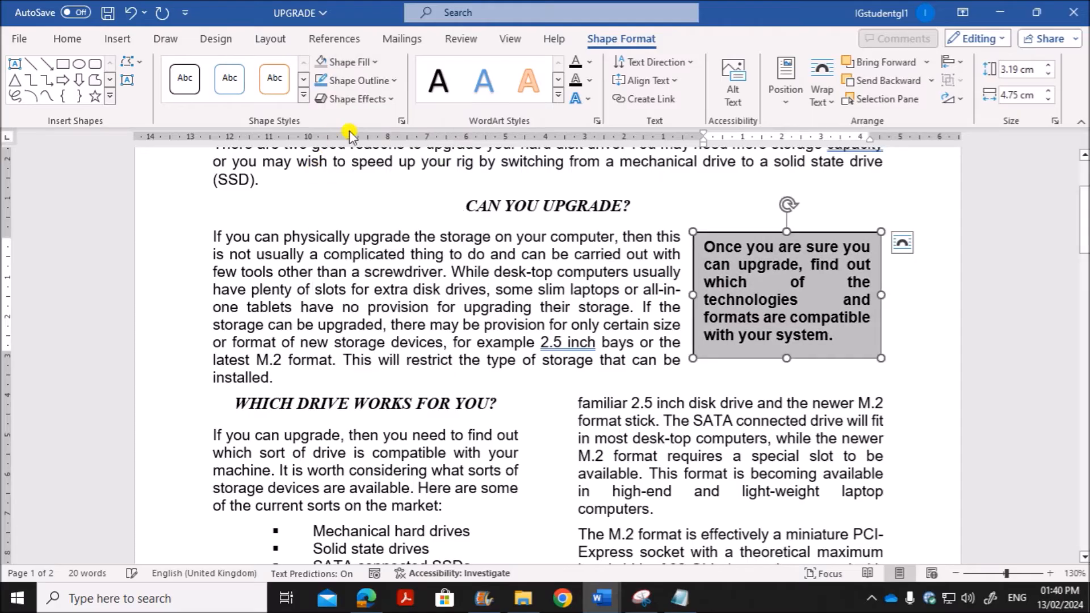
Step: Set the text box outline weight to 3 pt and extend the box downwards so all its text fits
click(393, 81)
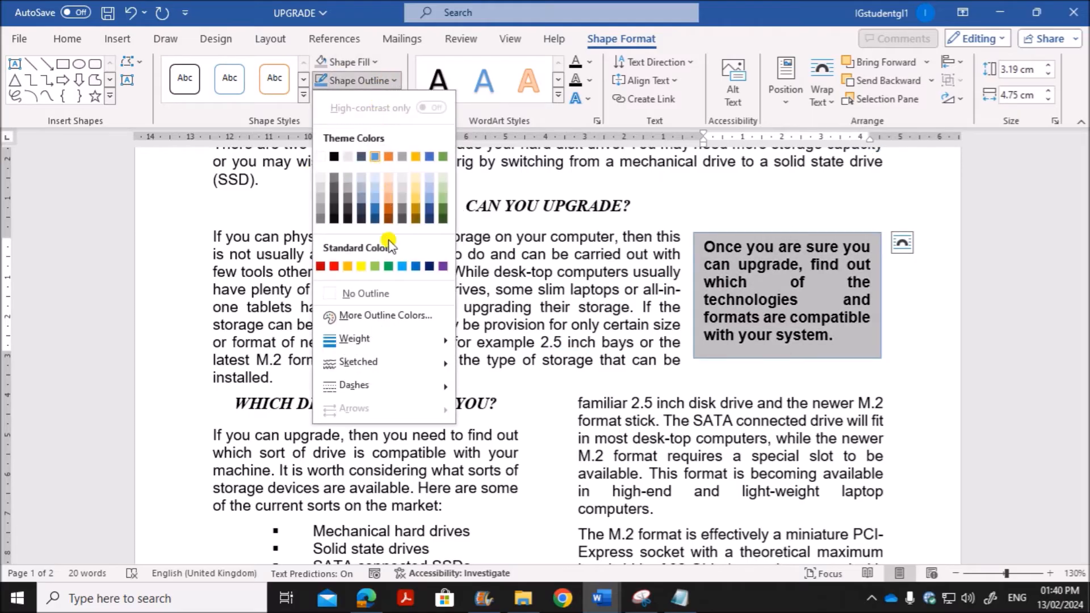
mouse_move(346, 339)
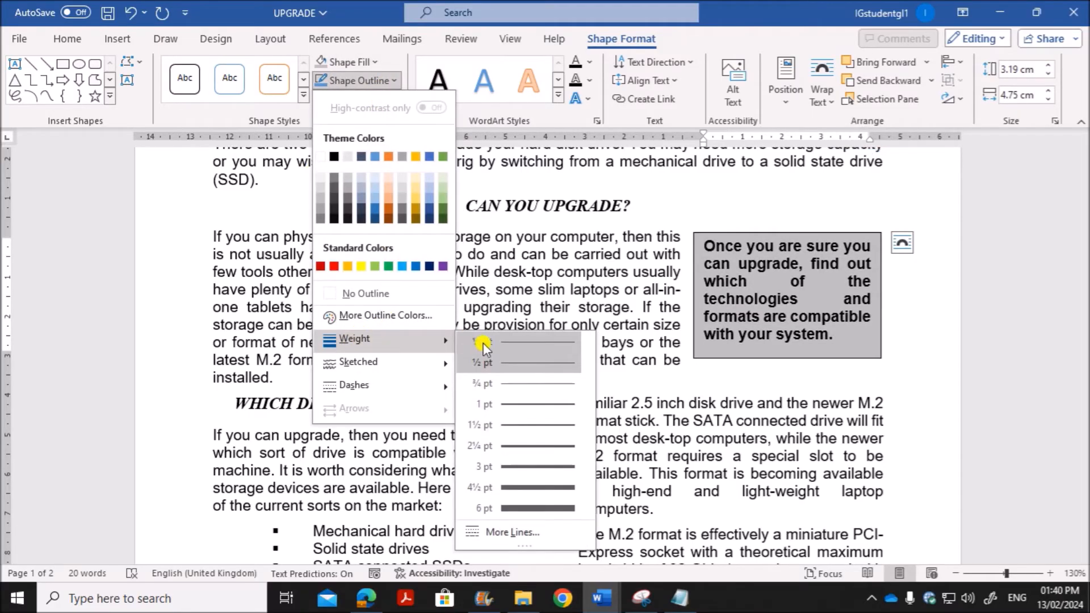
click(528, 467)
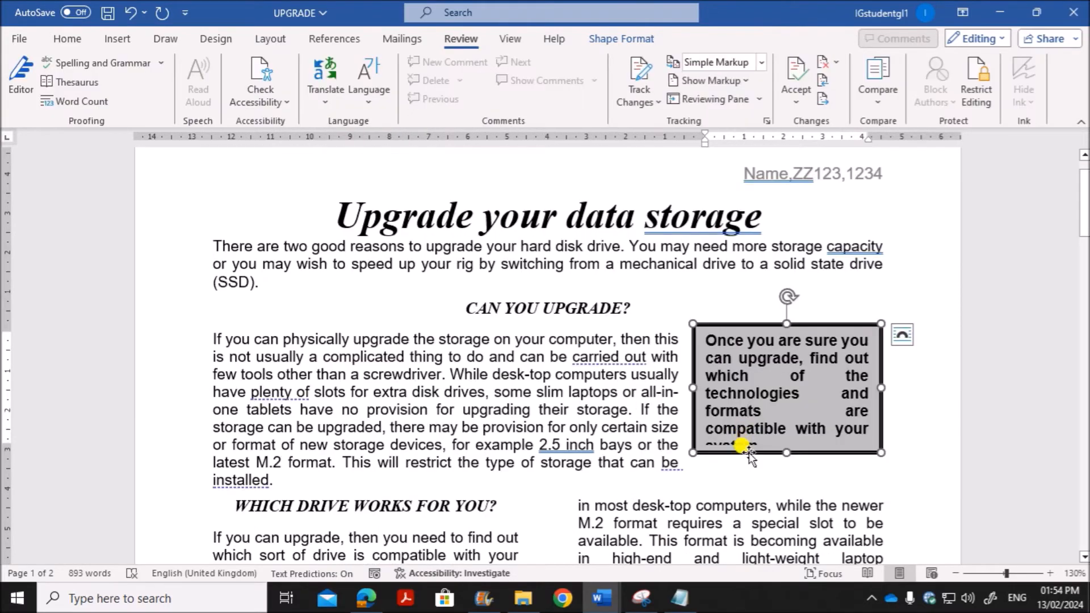
drag(787, 453, 786, 462)
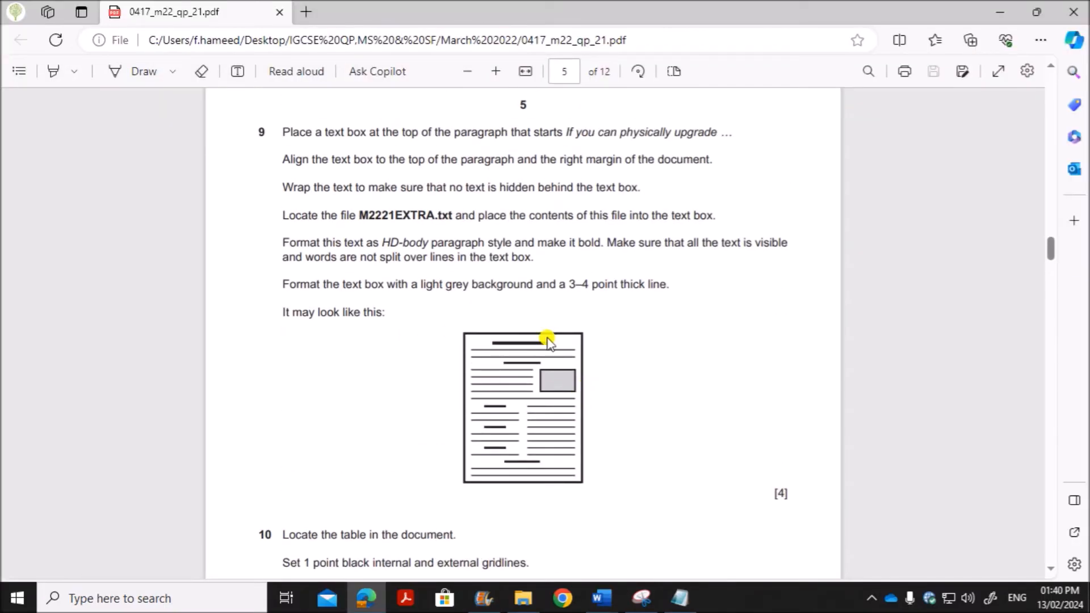
Step: Check question 10's table requirements in the question paper in Edge and return to the UPGRADE document in Word
scroll(468, 462, down, 4)
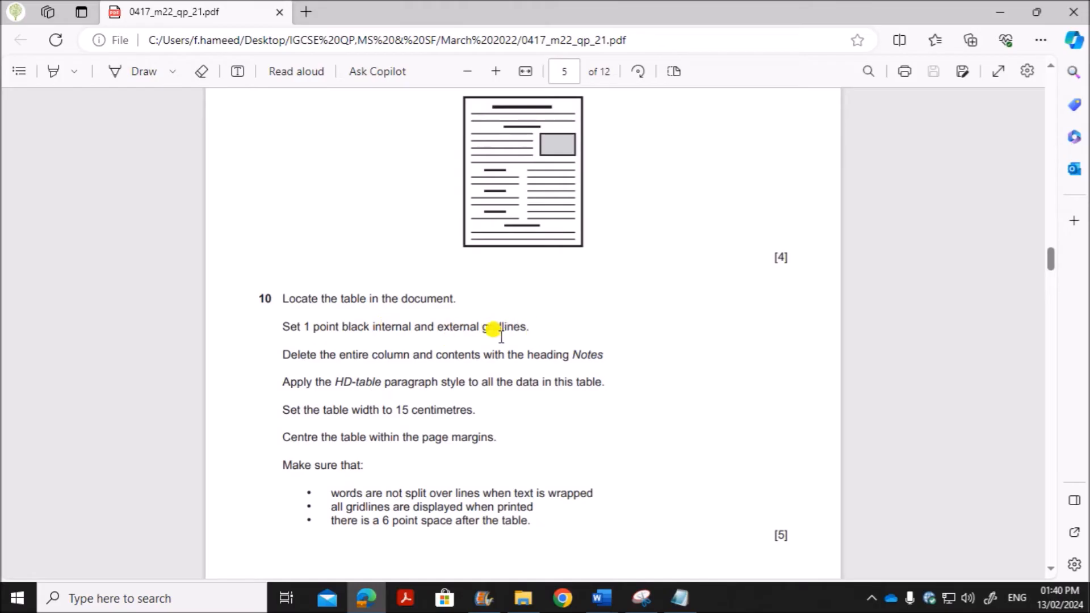
mouse_move(602, 598)
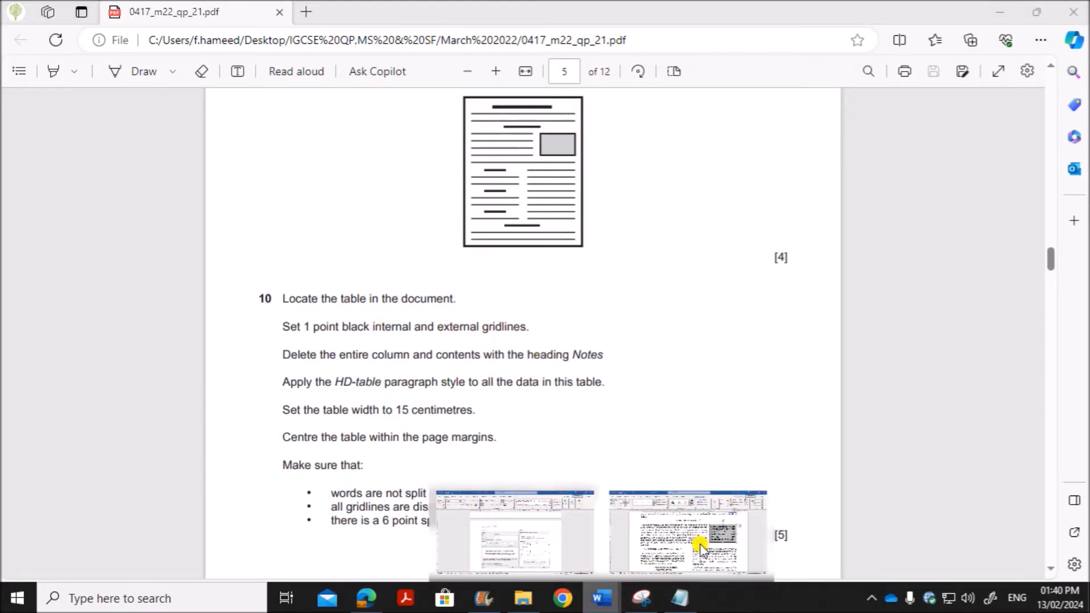
click(696, 548)
Step: Locate the table starting with Type of Storage, select it entirely and show the available border options
scroll(599, 438, down, 11)
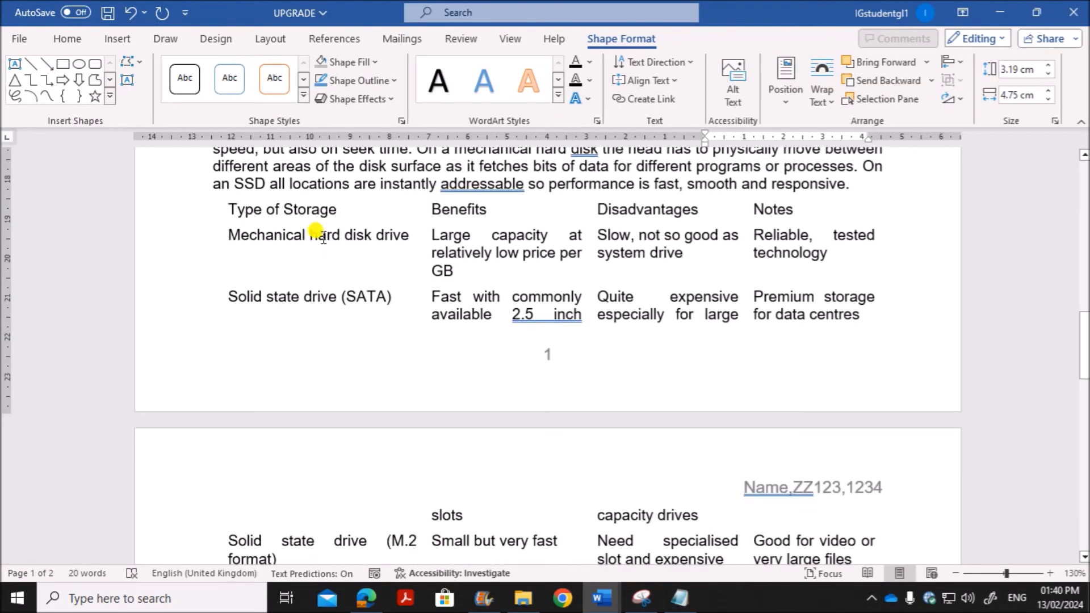
click(322, 238)
click(212, 194)
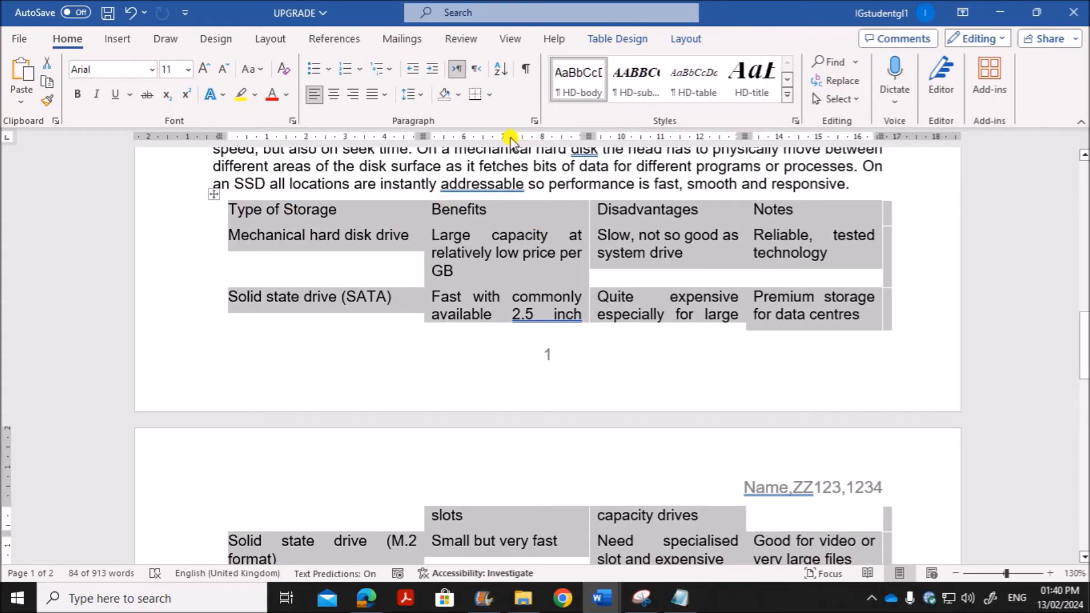
click(491, 96)
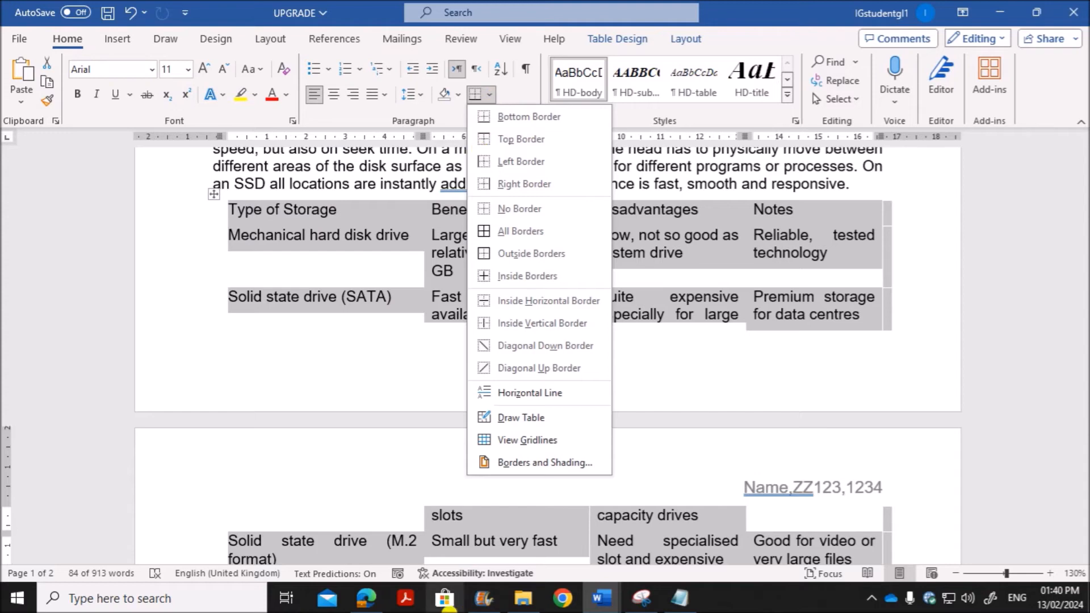
Step: Recheck question 10's gridline thickness and colour requirement in Edge and return to the UPGRADE document in Word
click(366, 598)
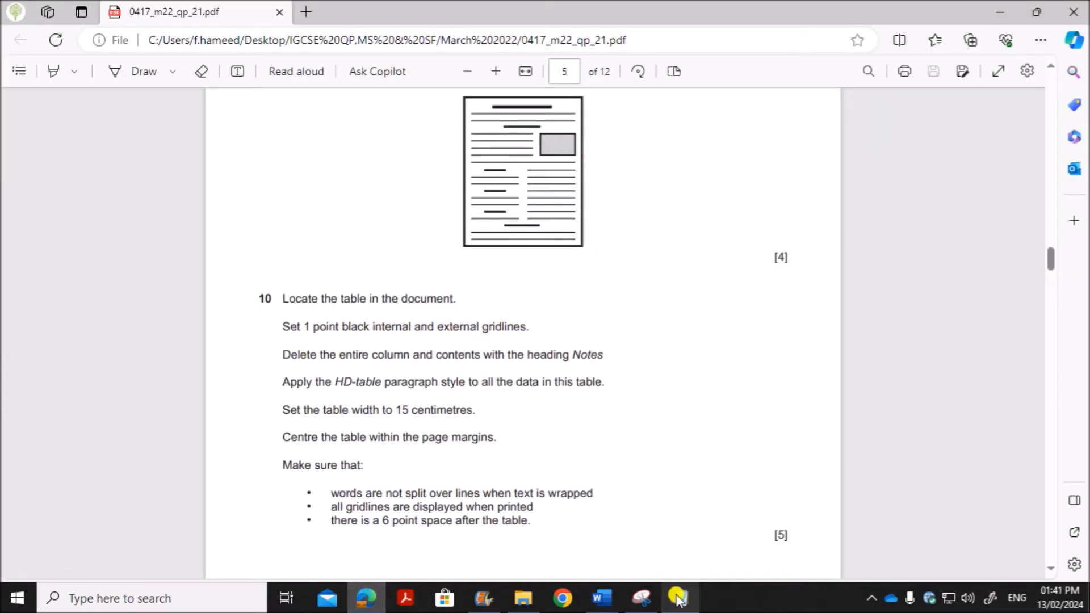
mouse_move(602, 596)
click(689, 551)
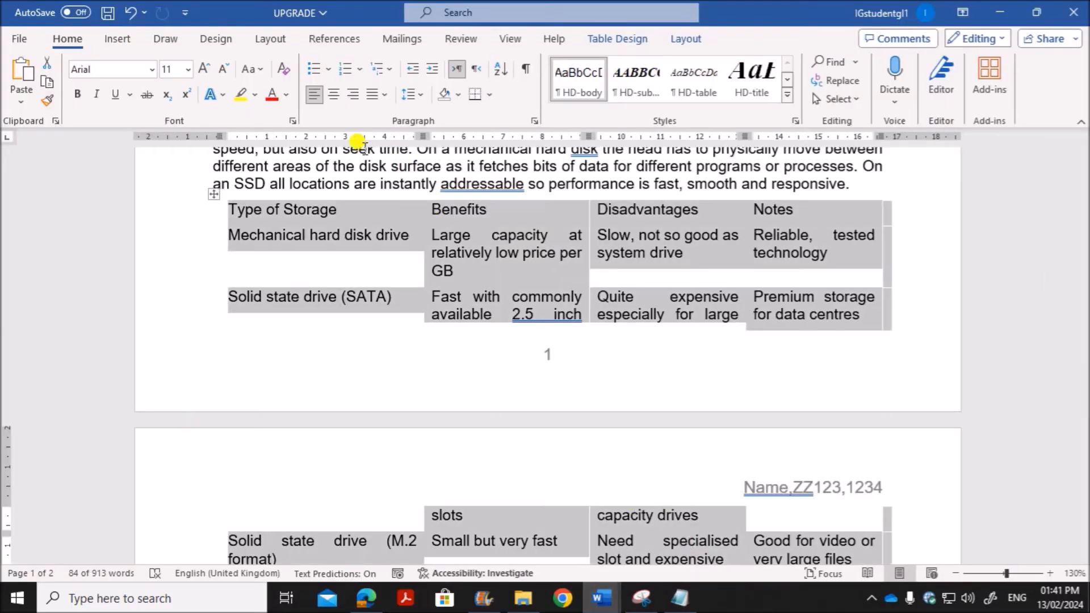
Step: Apply 1 pt solid borders in the automatic colour to all internal and external gridlines of the selected table
click(491, 97)
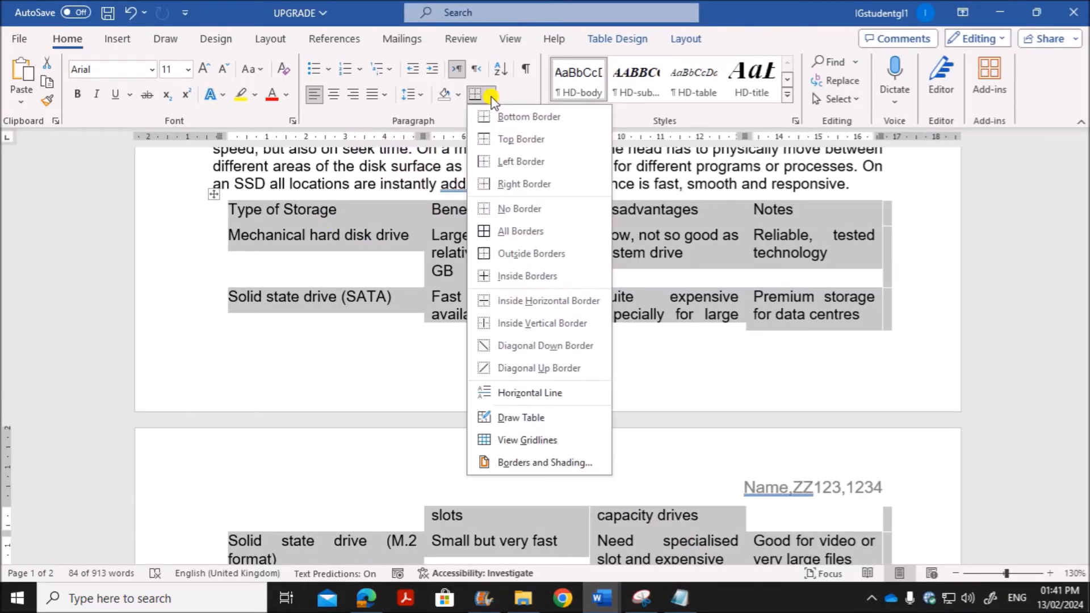
click(514, 460)
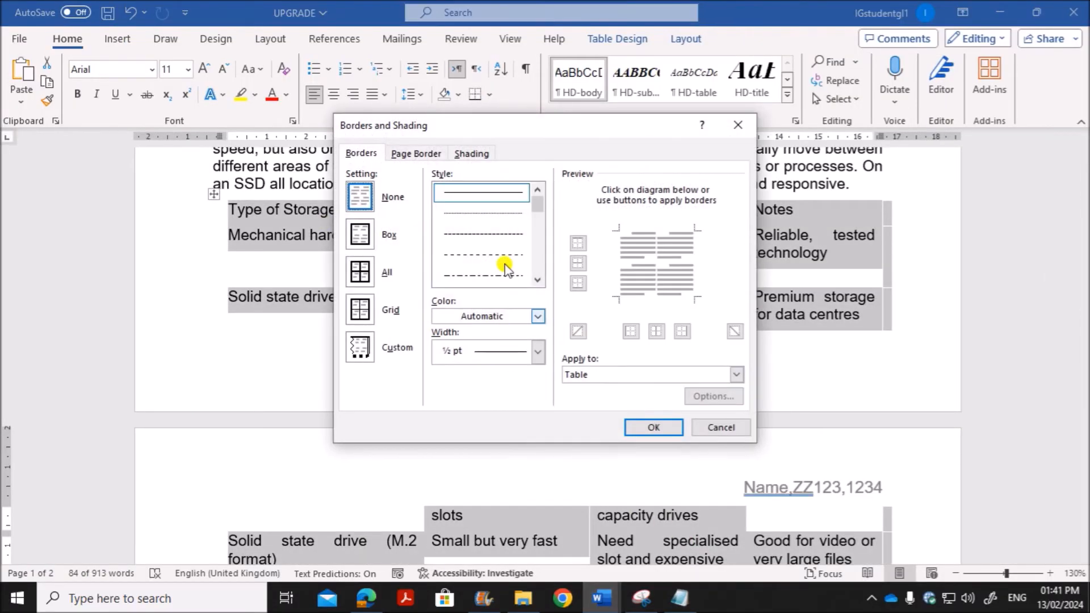
drag(495, 127, 350, 130)
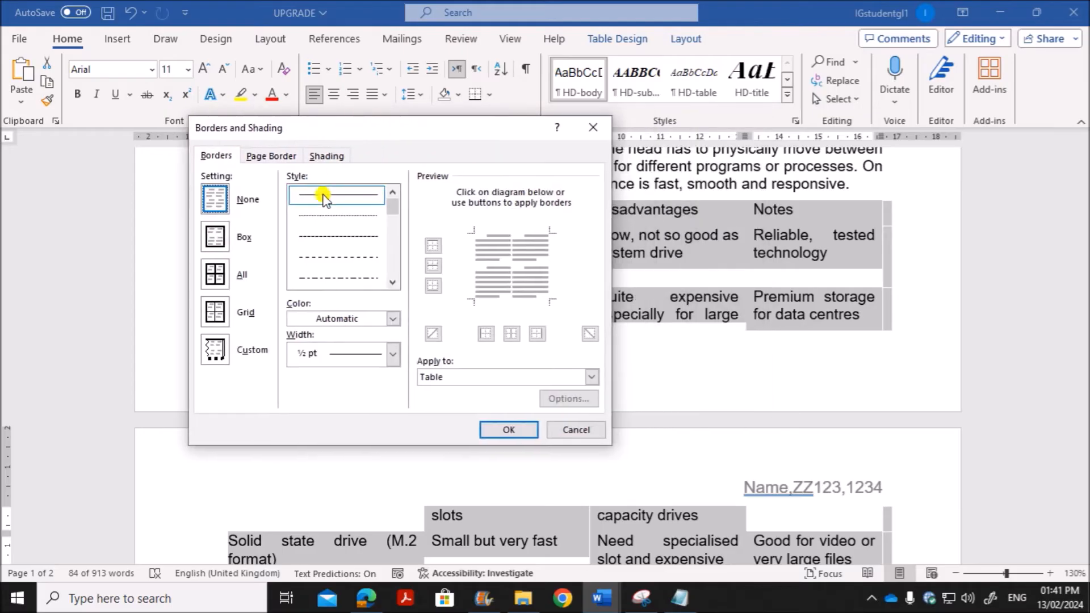
click(216, 275)
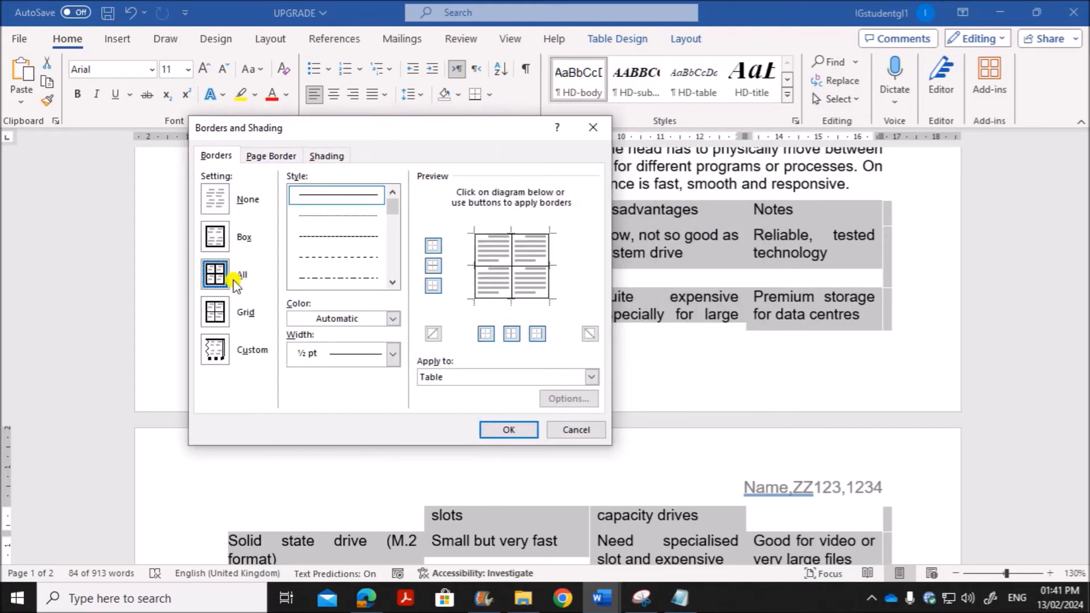
click(393, 350)
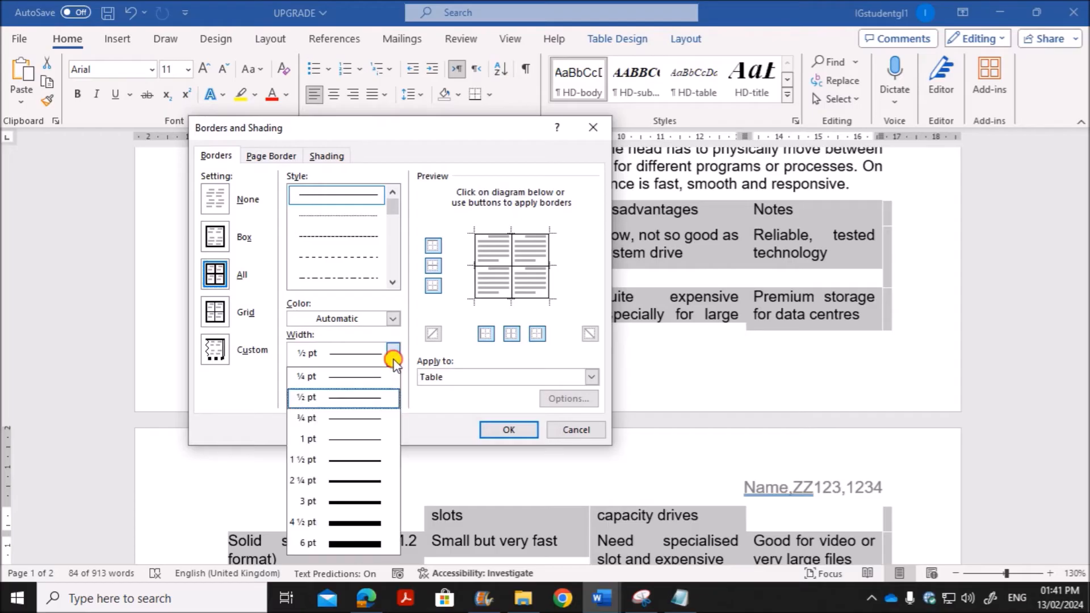
click(343, 440)
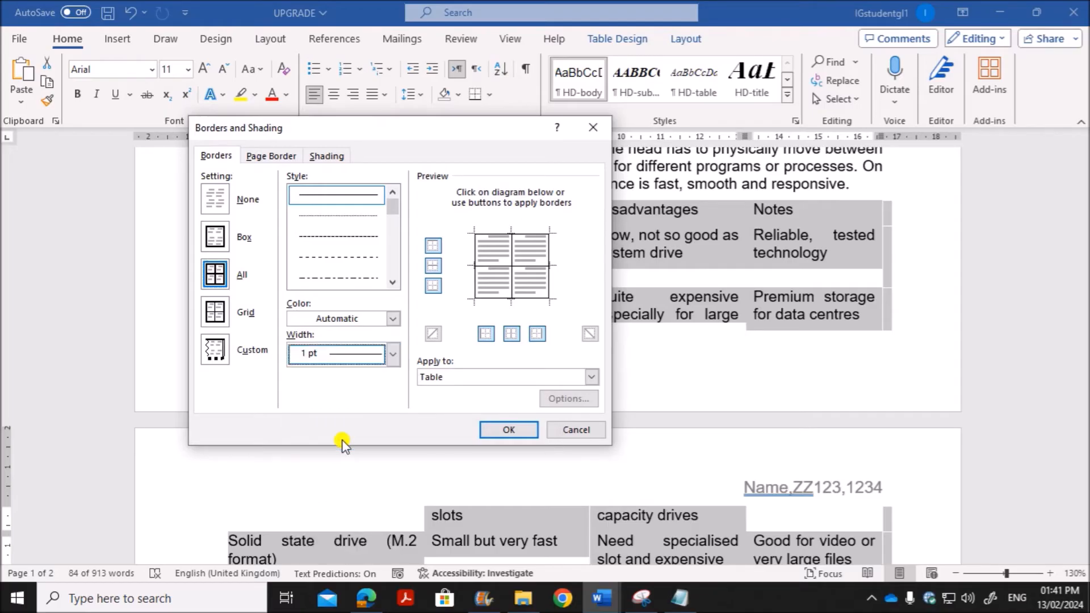
click(500, 431)
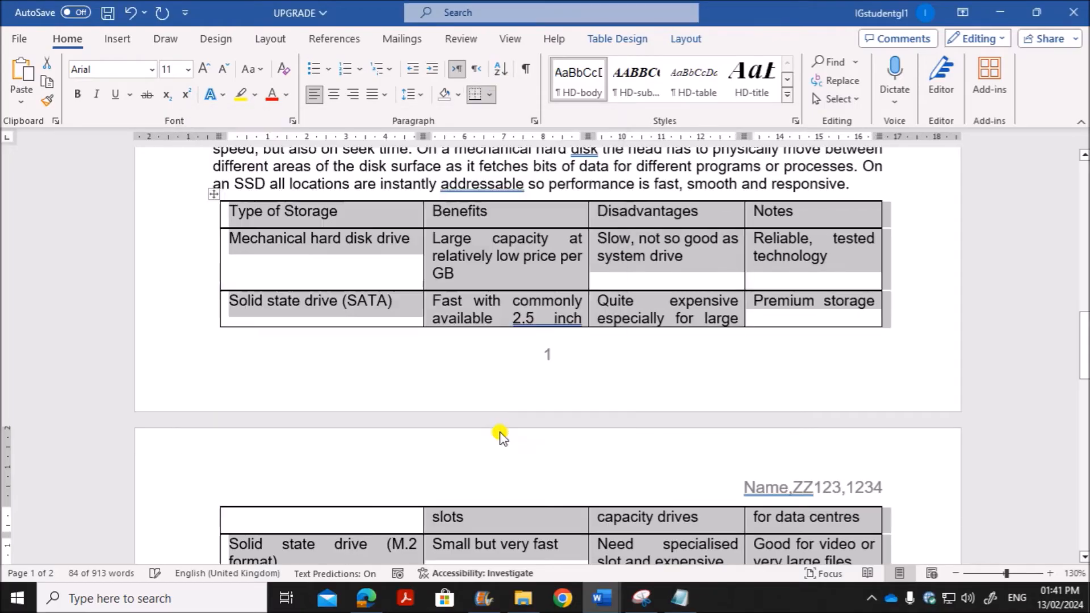
Step: Check question 10's column deletion requirement in the question paper in Edge and return to the UPGRADE document in Word
key(alt+Tab)
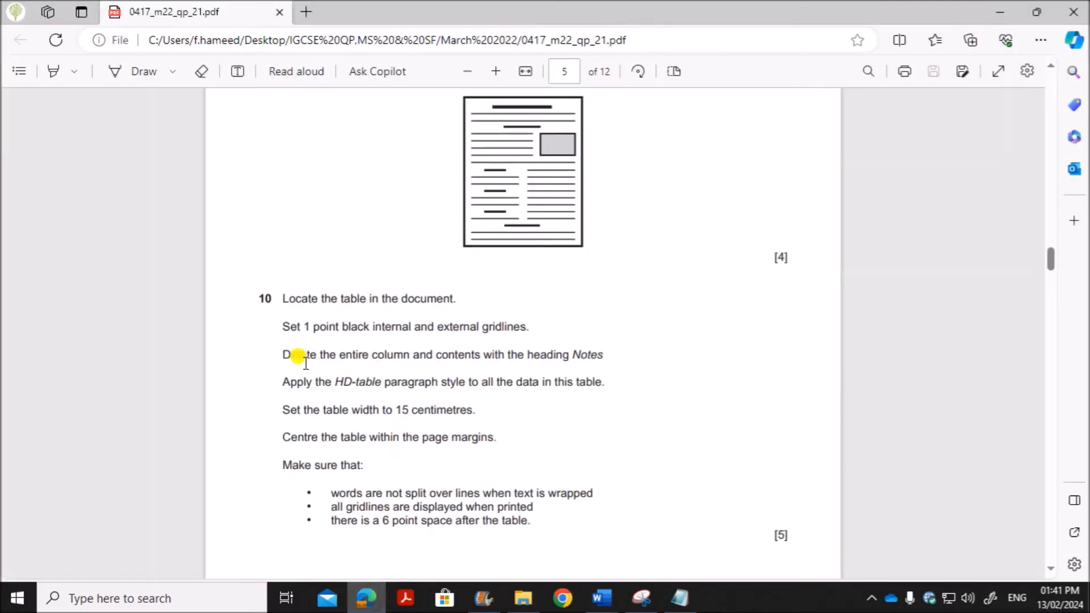
drag(285, 355, 603, 355)
mouse_move(602, 598)
click(698, 548)
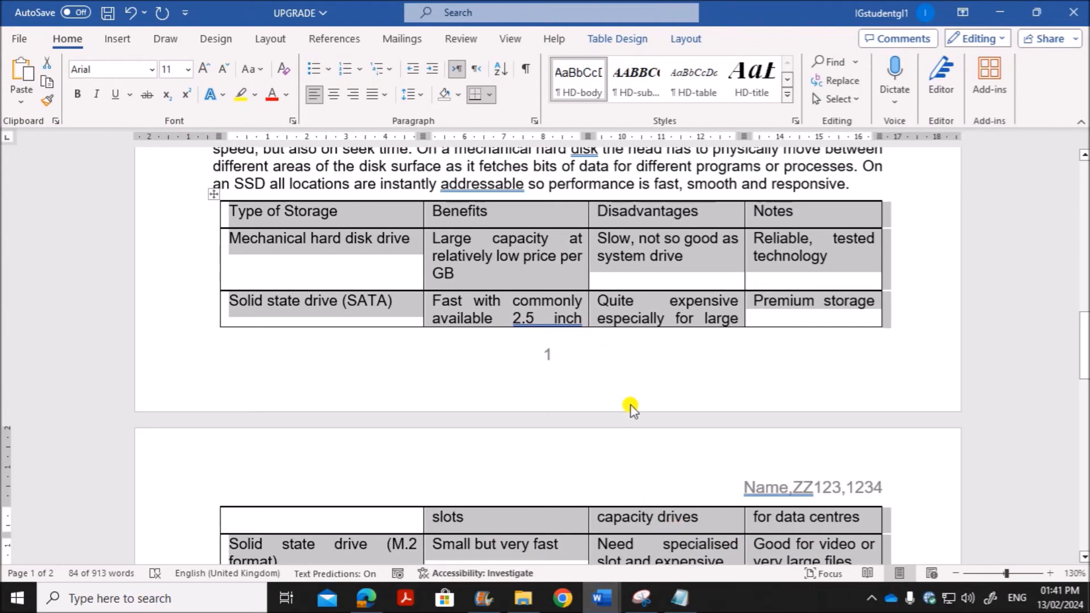
Step: Delete the entire Notes column and its contents from the table
click(779, 239)
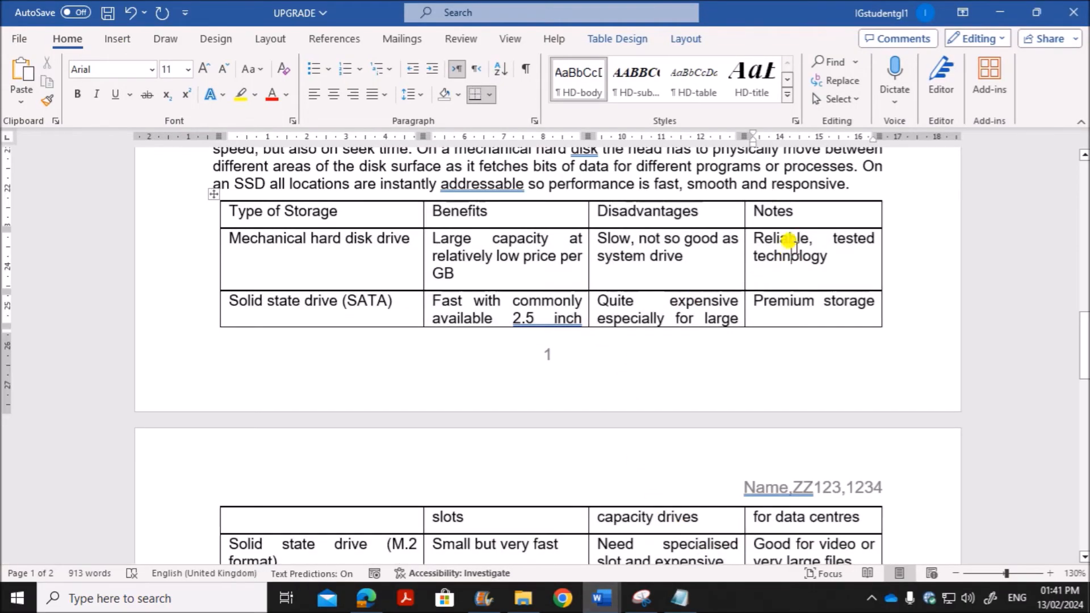
right_click(799, 215)
click(850, 423)
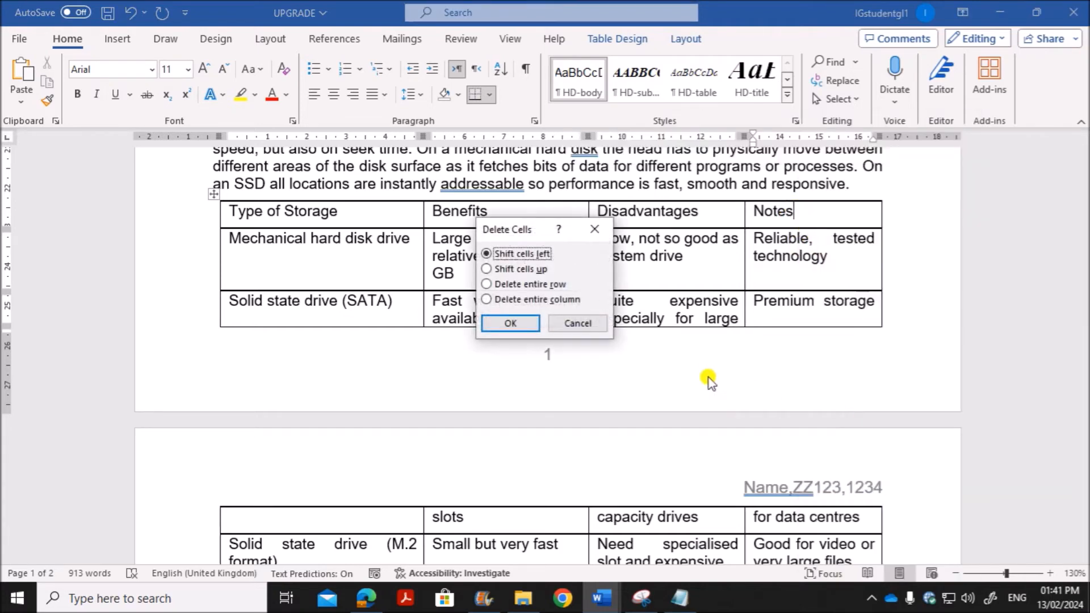
click(524, 326)
Step: Check question 10's table style requirement in Edge, and apply the HD-table paragraph style to the whole table in Word's UPGRADE document
click(363, 601)
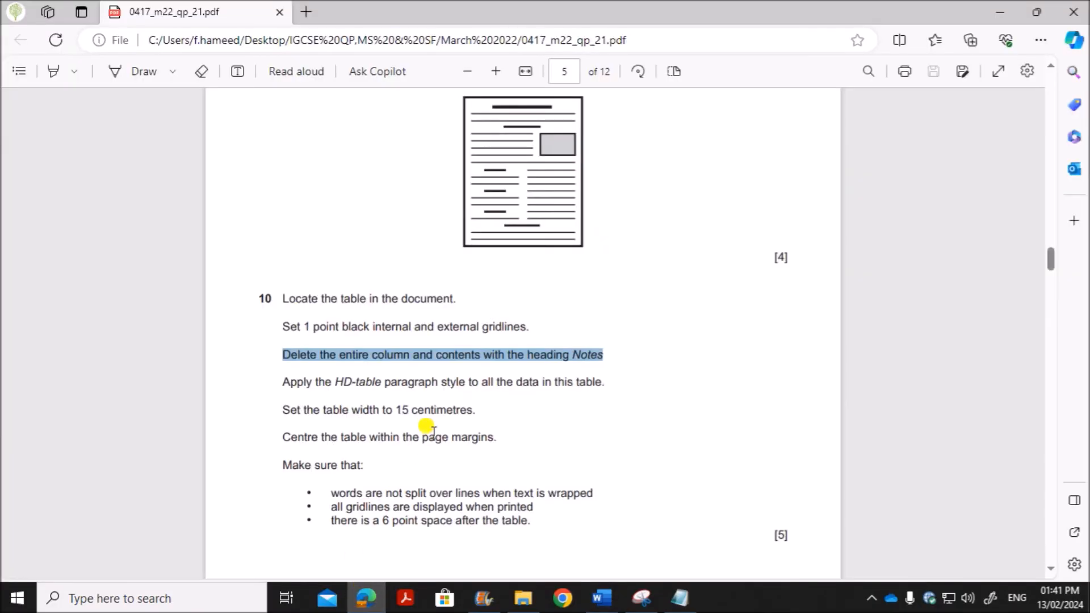
scroll(432, 428, down, 3)
drag(336, 226, 597, 227)
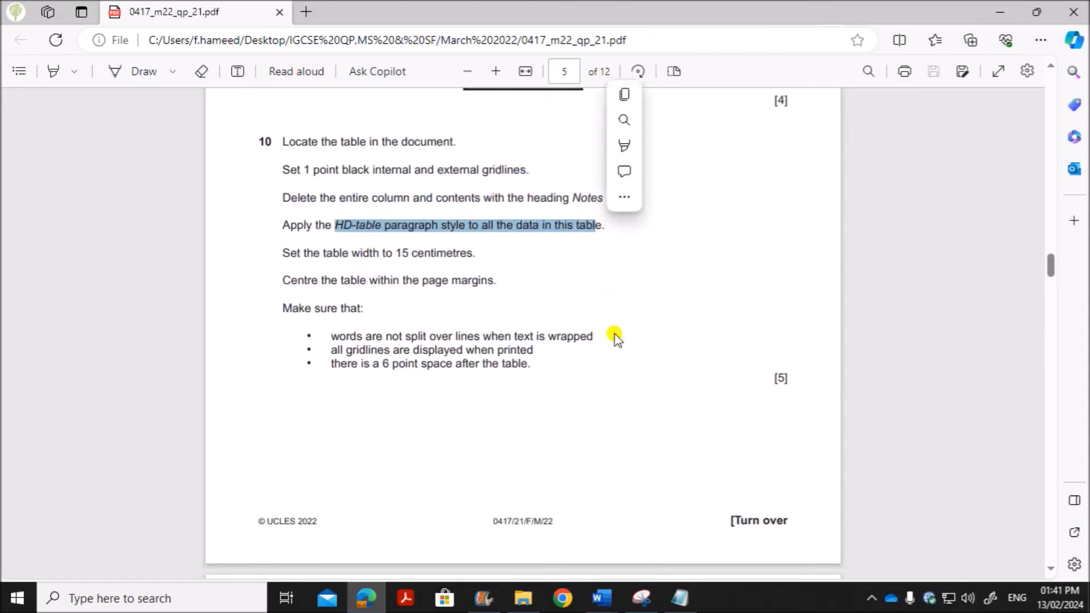
click(602, 598)
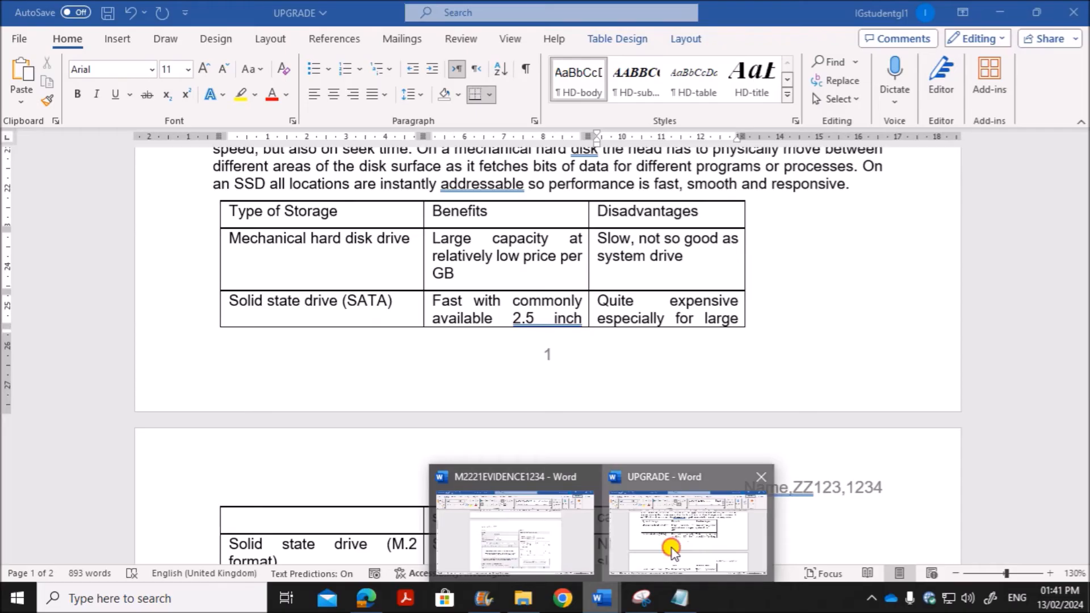
click(671, 551)
click(213, 194)
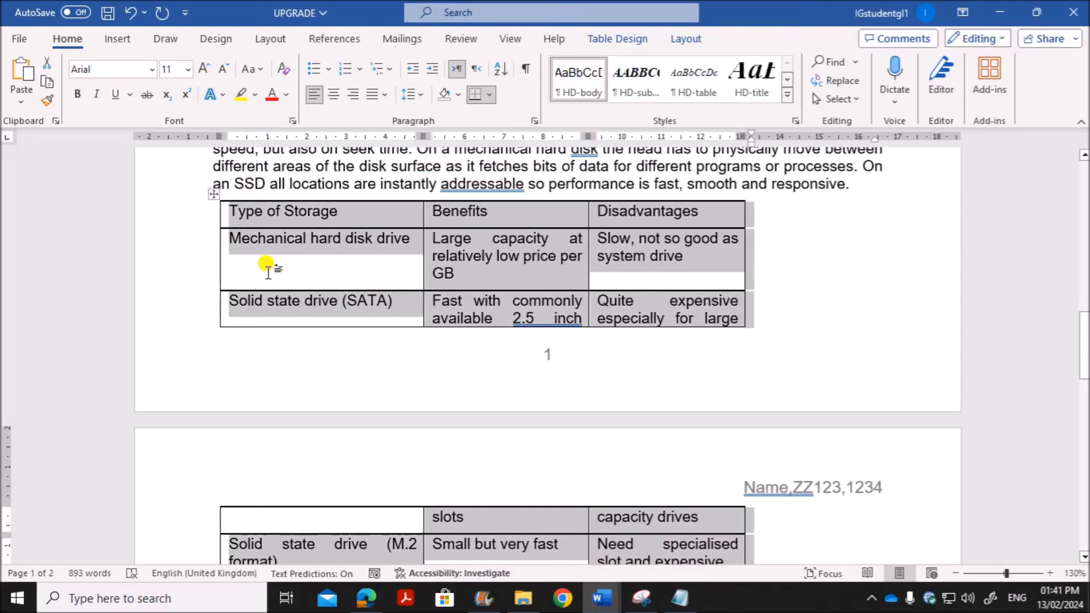
click(704, 91)
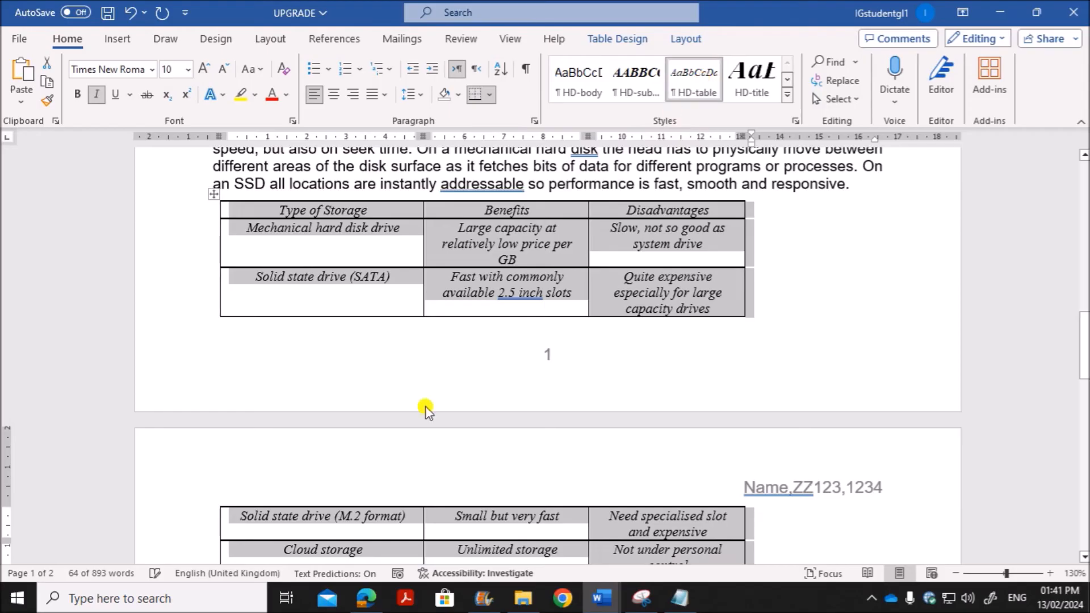
Step: Check question 10's table width requirement in the question paper in Edge and return to the UPGRADE document in Word
click(366, 599)
drag(314, 255, 477, 253)
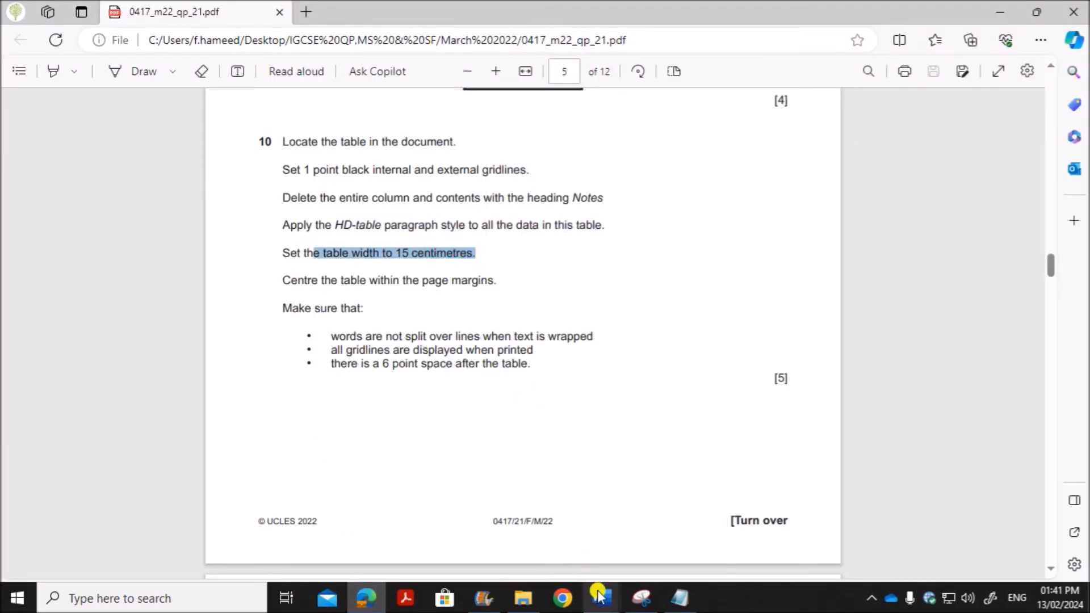
mouse_move(602, 599)
click(674, 558)
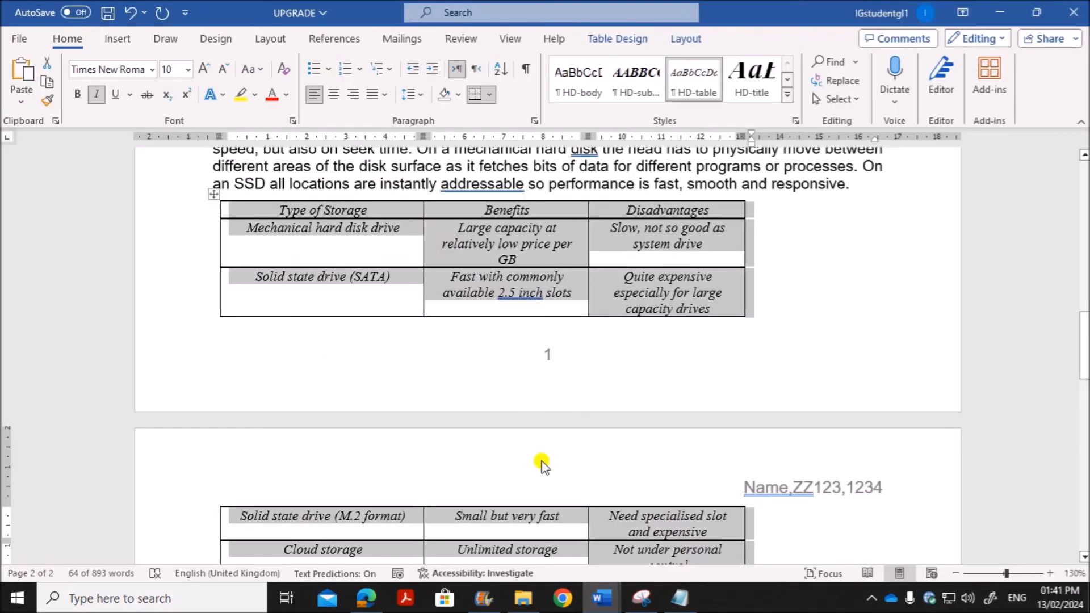
Step: Set the storage table's preferred width to 15 cm in its table properties
right_click(219, 197)
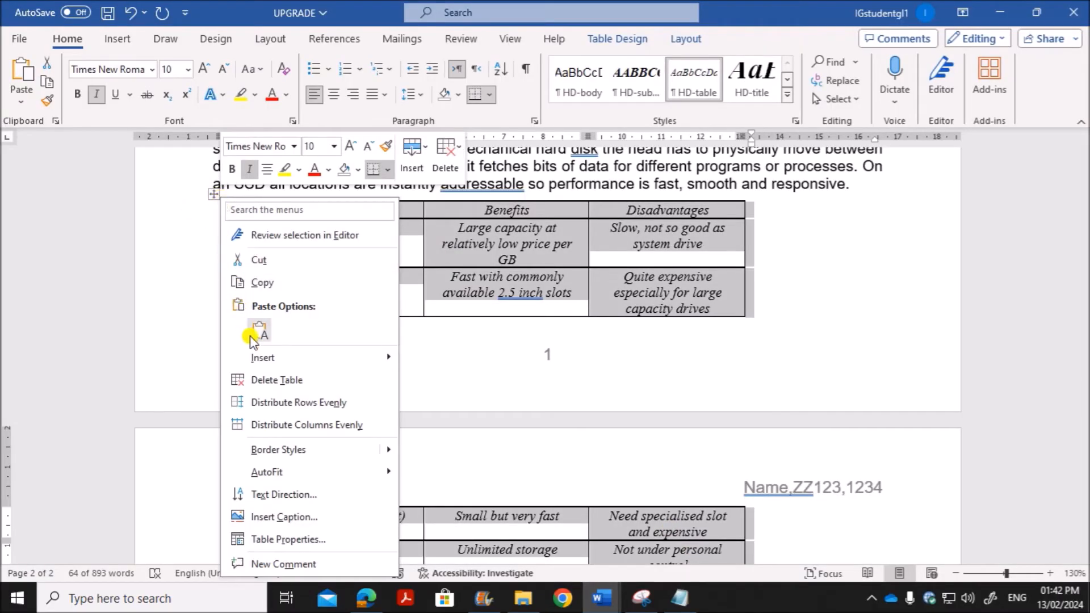
click(288, 539)
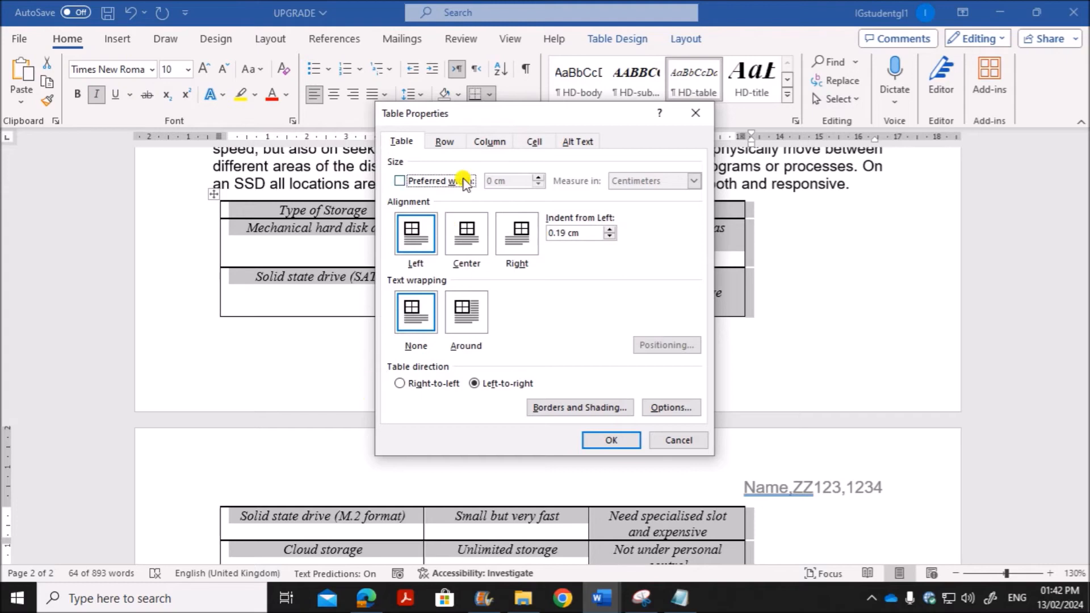
drag(466, 119, 399, 118)
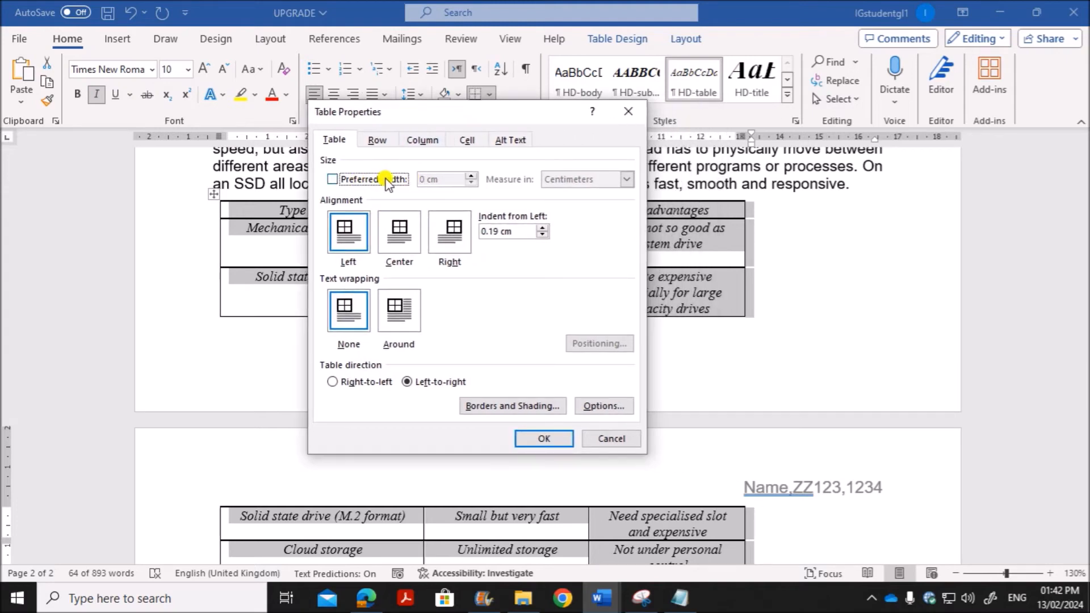
click(331, 179)
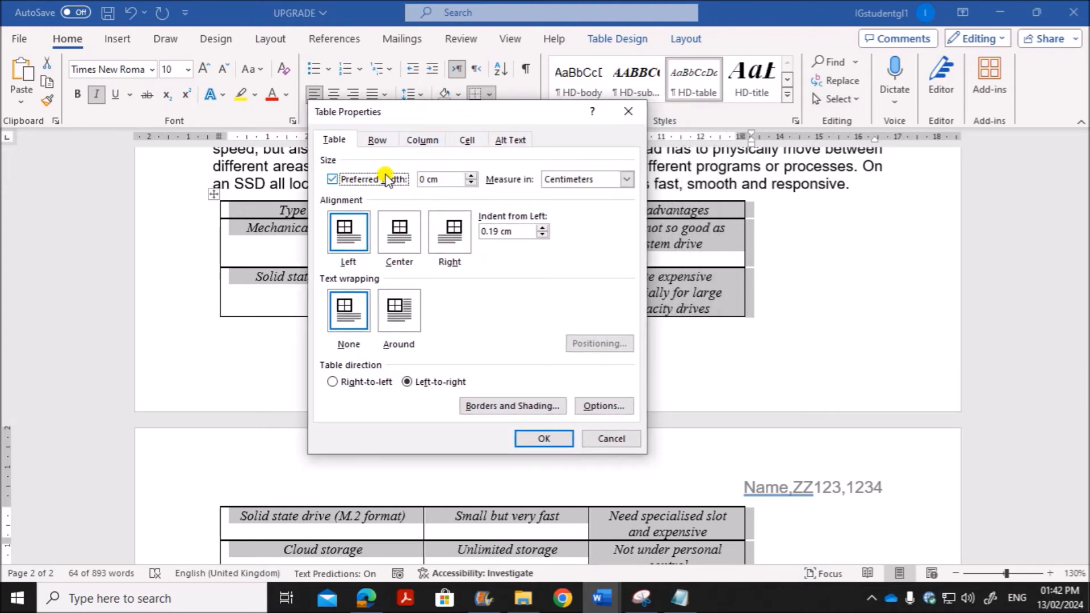
double_click(425, 179)
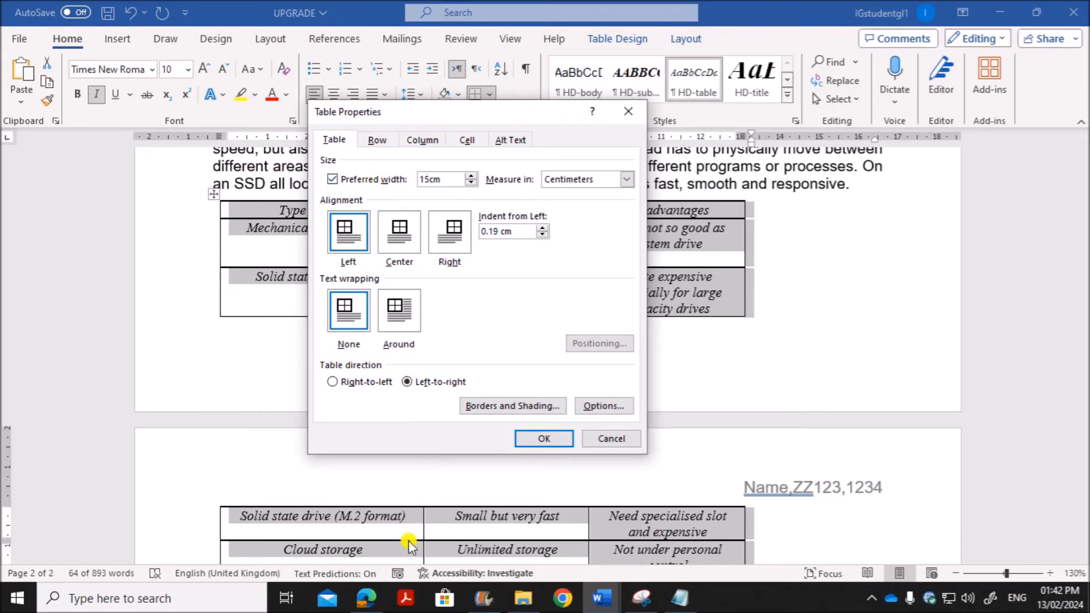
Step: Check the table alignment requirement in Edge, and centre the table between the page margins in Word, applying the table properties
click(366, 598)
drag(311, 280, 496, 281)
click(598, 599)
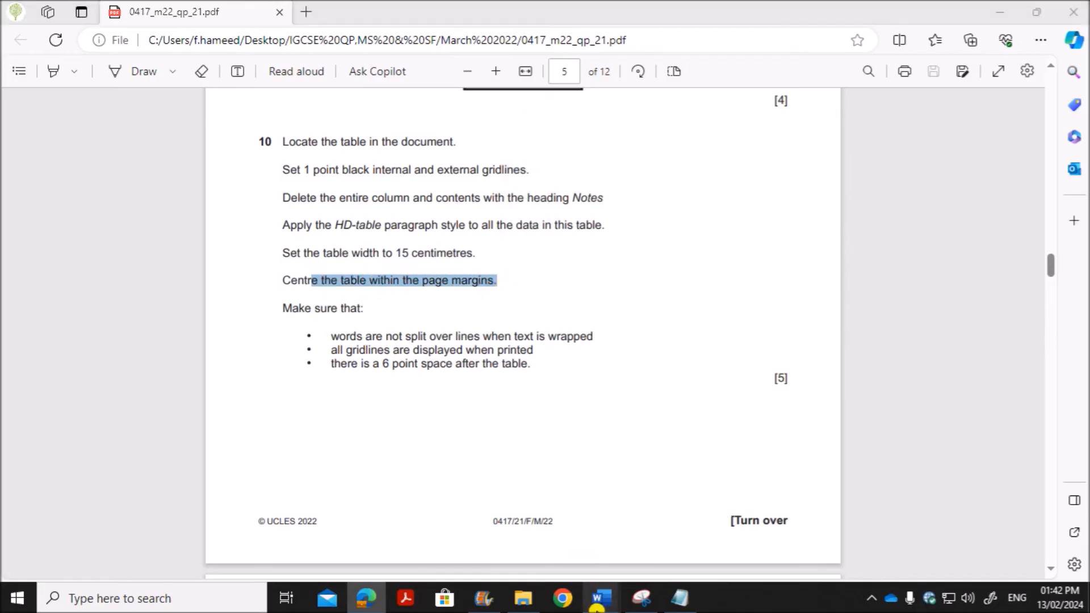
click(693, 555)
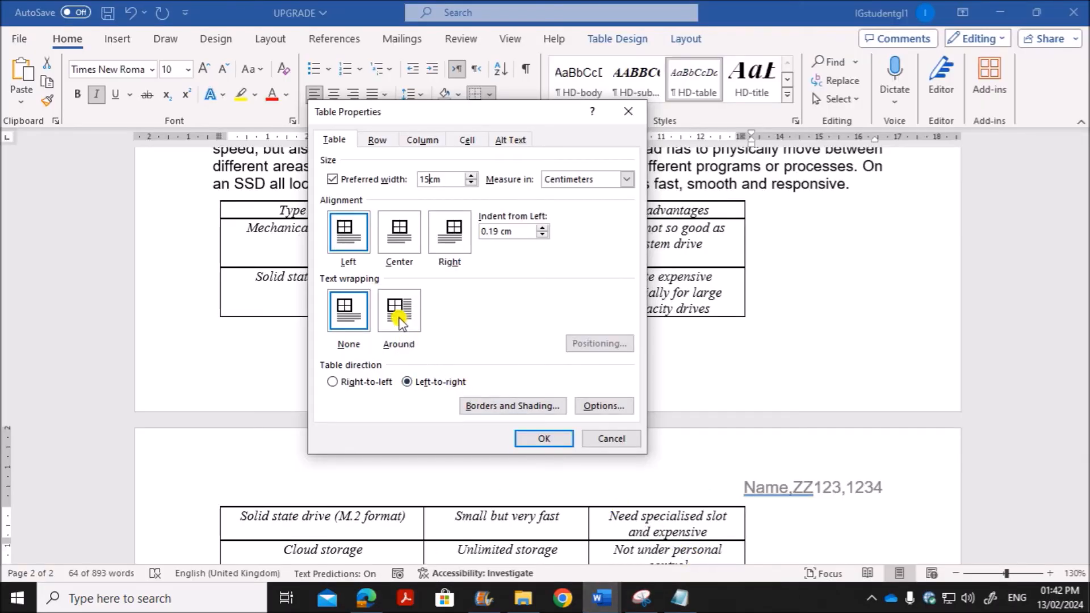
click(402, 236)
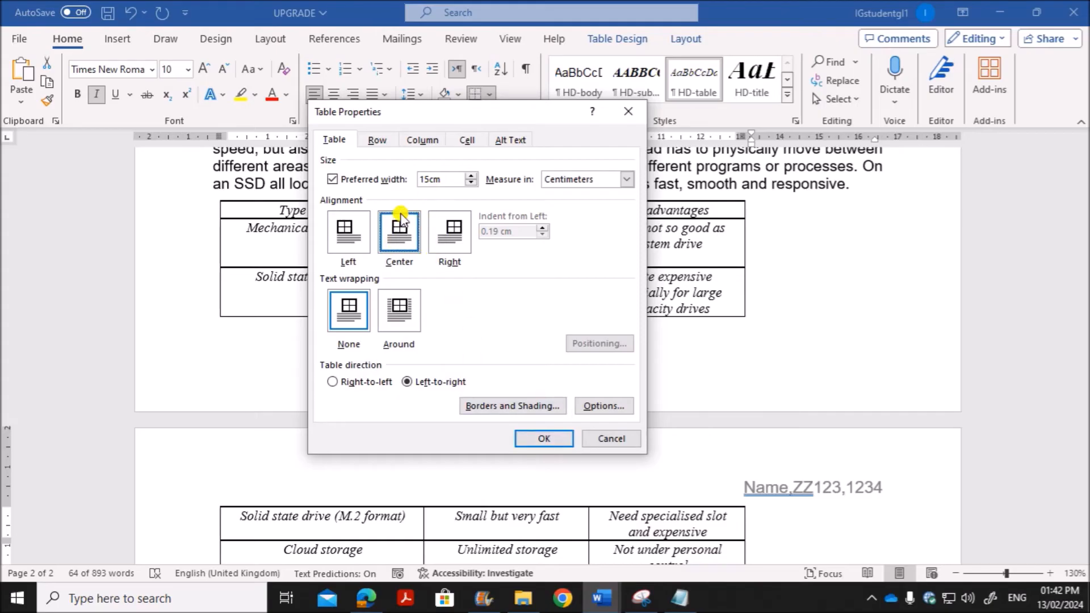
click(530, 441)
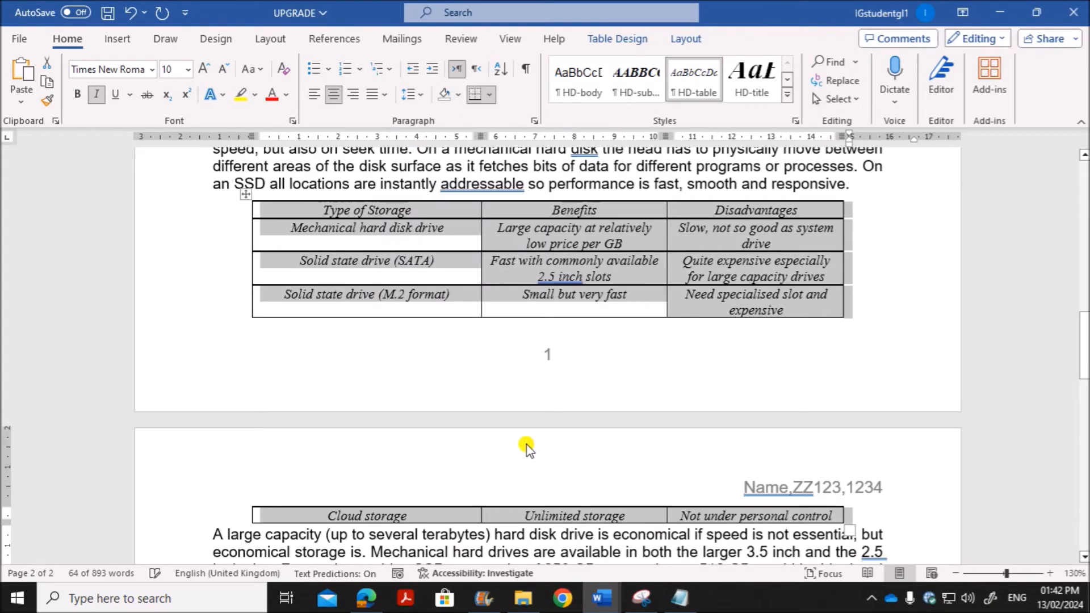
click(860, 298)
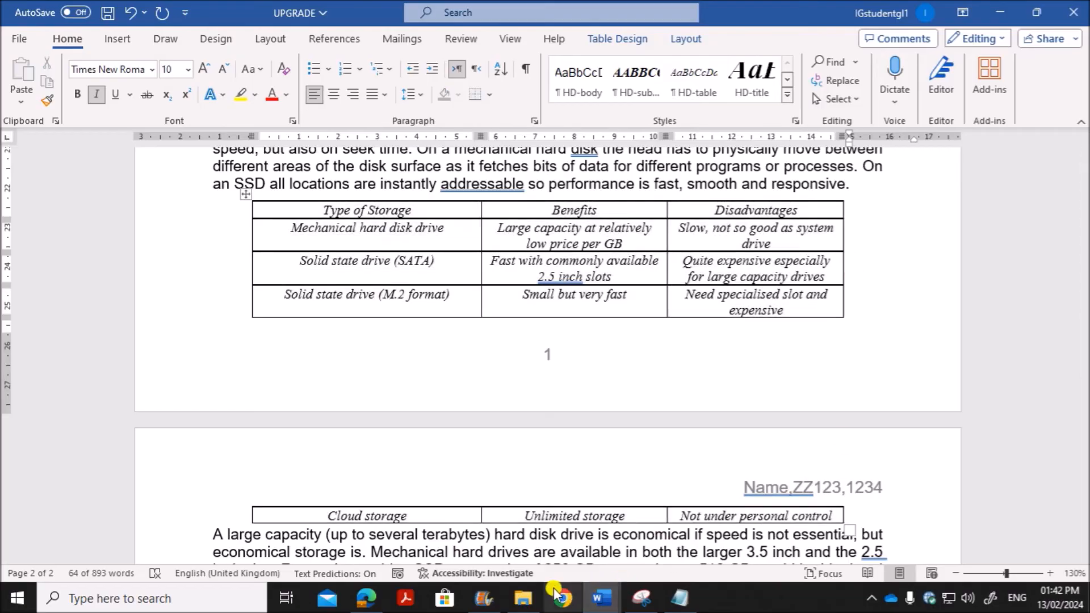
Step: Review question 10's word splitting, gridline and table spacing requirements in Edge and return to the UPGRADE document in Word
click(366, 599)
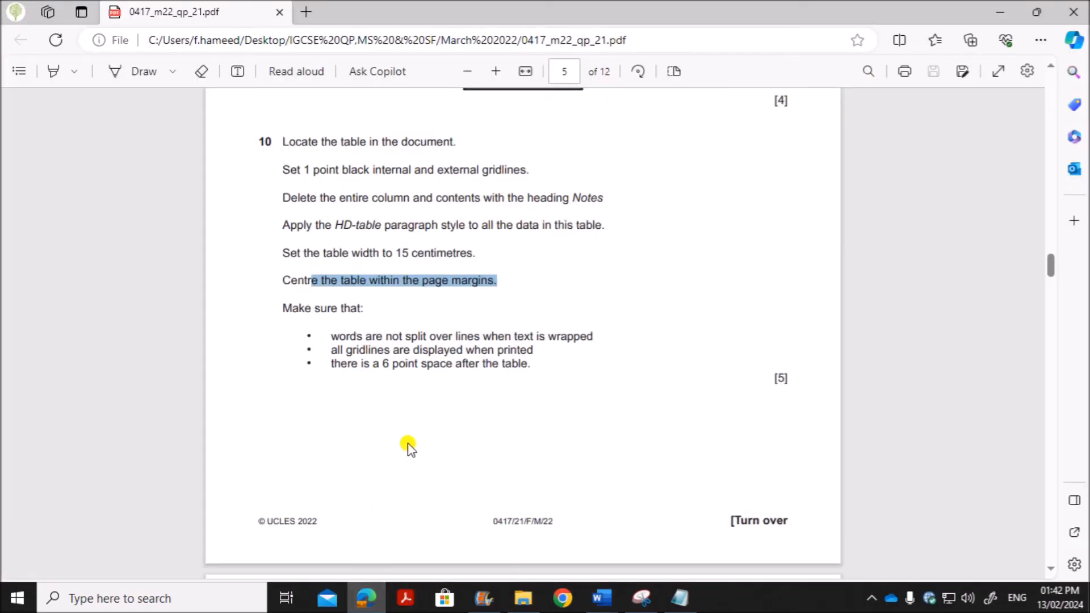
drag(349, 258, 594, 257)
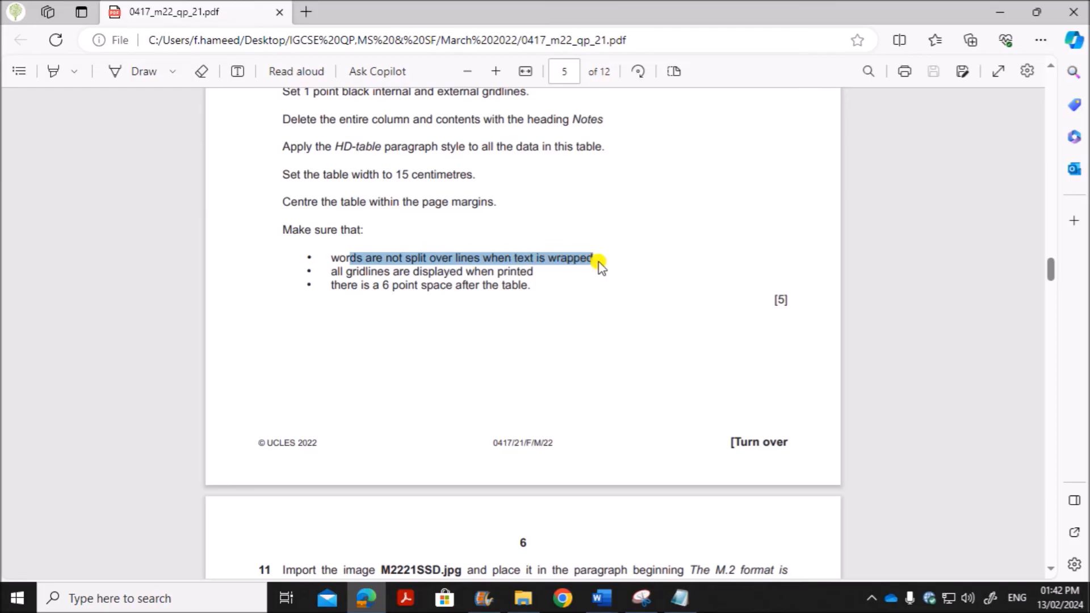
drag(404, 271, 539, 271)
drag(360, 286, 527, 290)
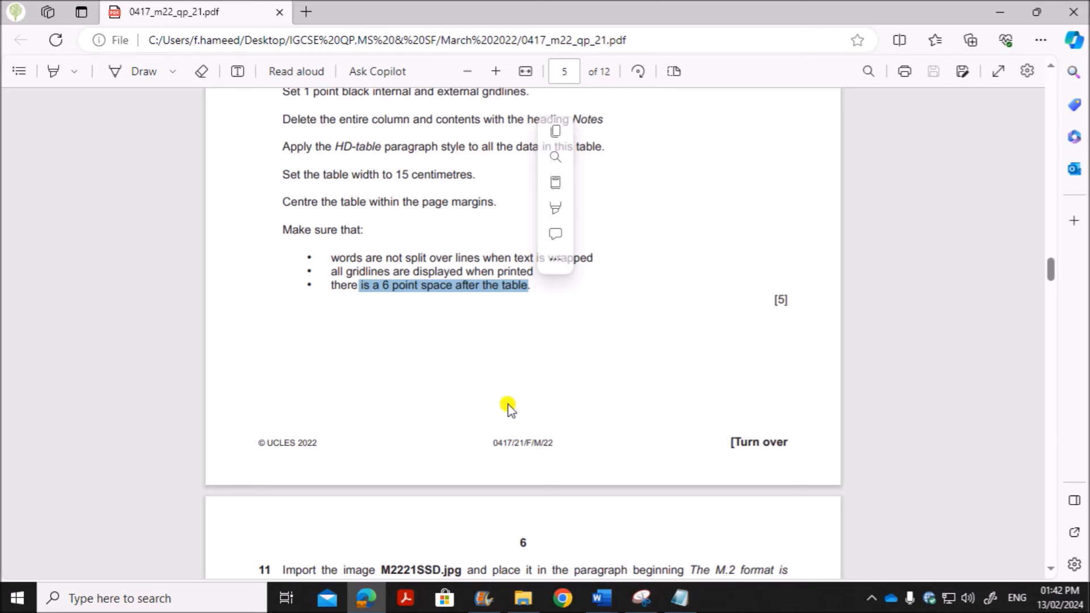
mouse_move(601, 598)
click(689, 548)
Step: Set 6 pt spacing before the paragraph below the table that begins "A large capacity"
scroll(559, 502, down, 3)
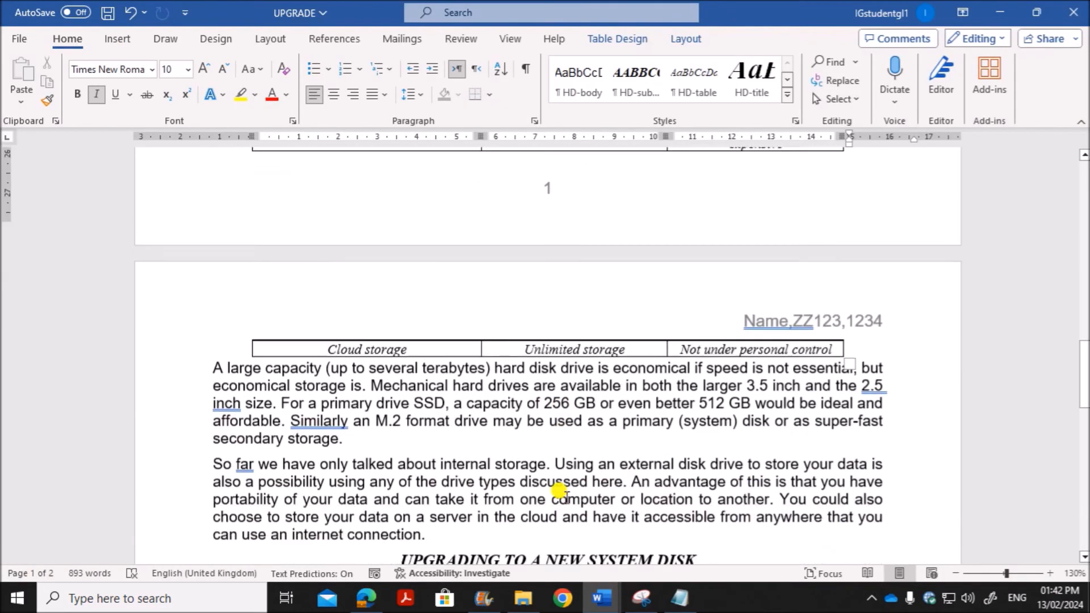
scroll(639, 448, down, 1)
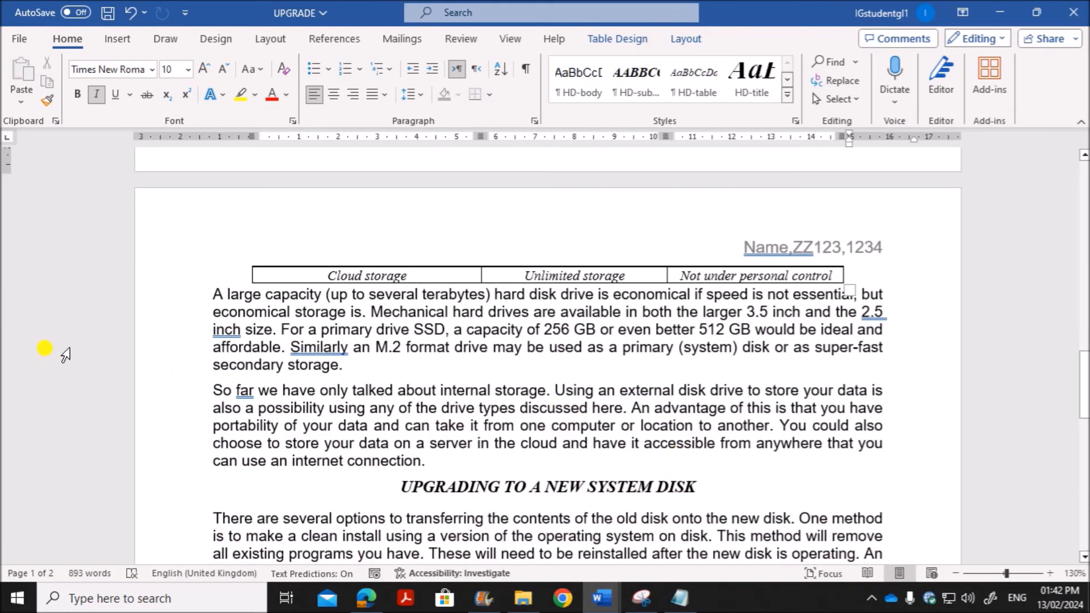
click(633, 410)
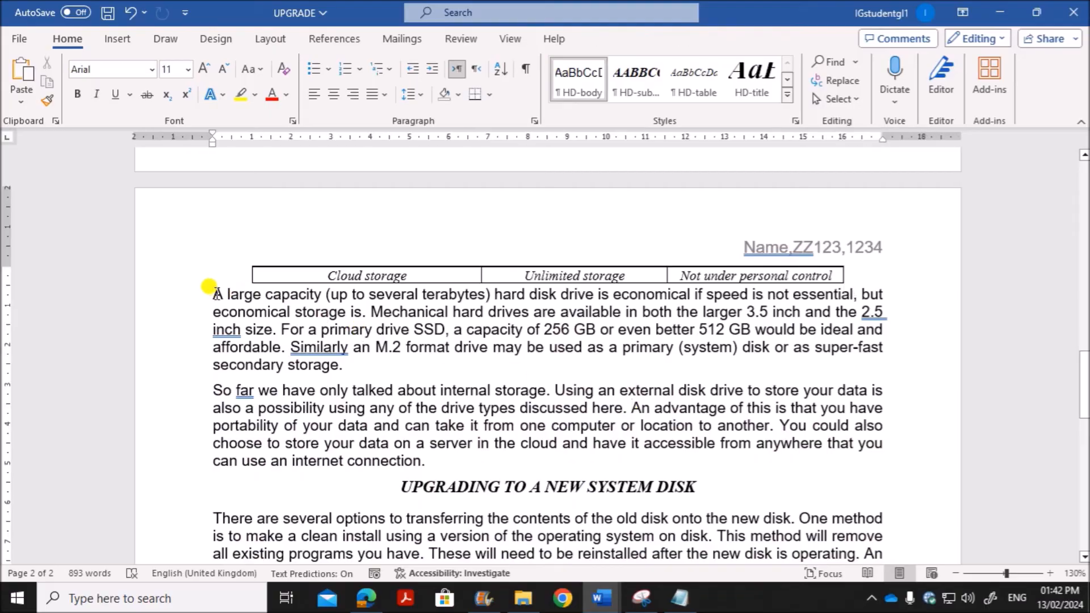
drag(206, 286, 335, 358)
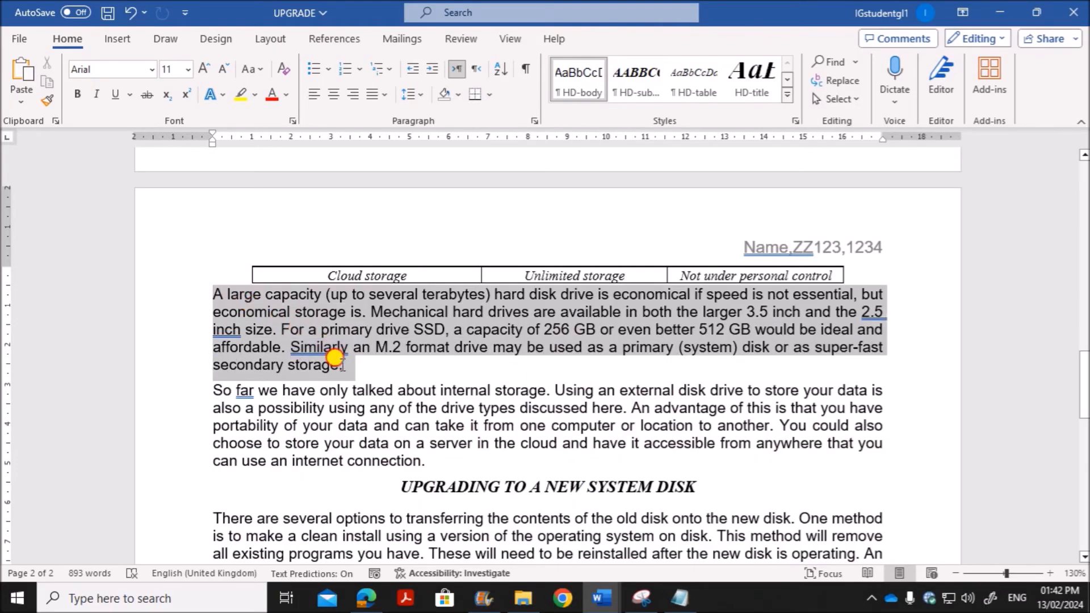
right_click(244, 316)
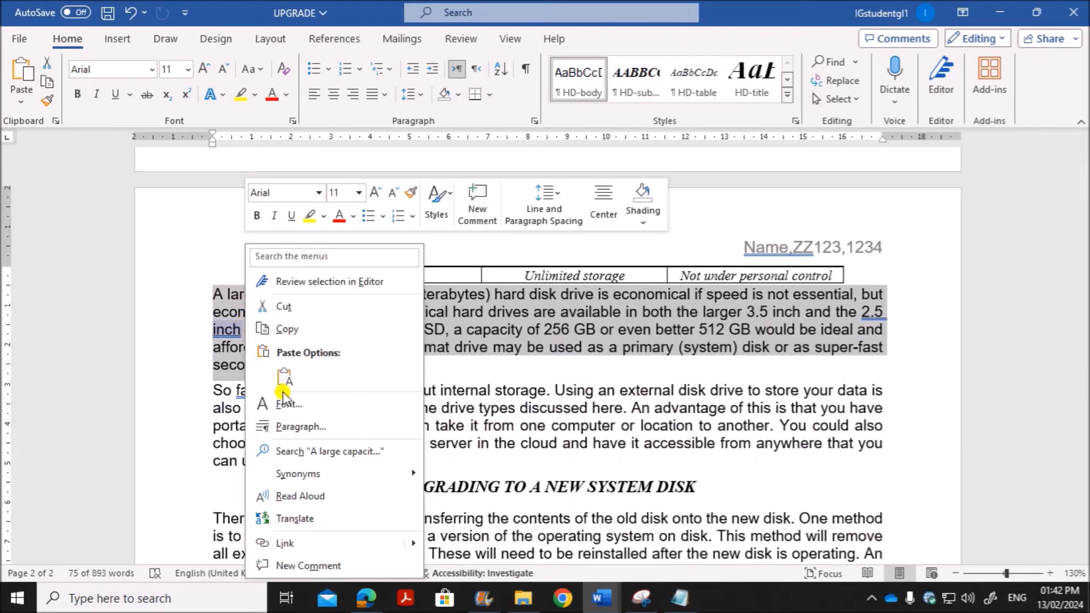
click(295, 427)
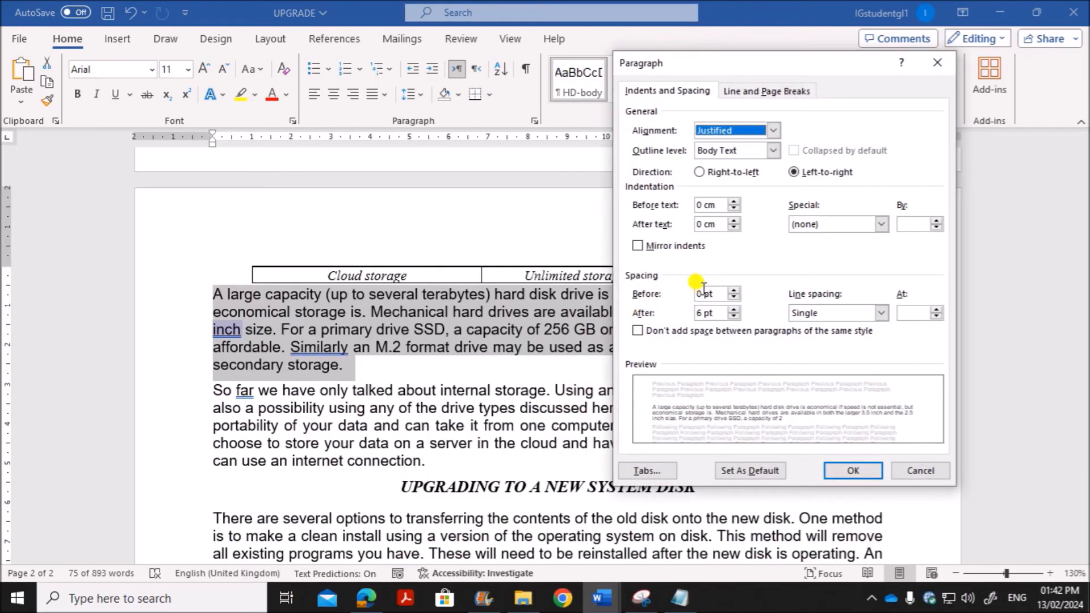
drag(701, 293, 676, 292)
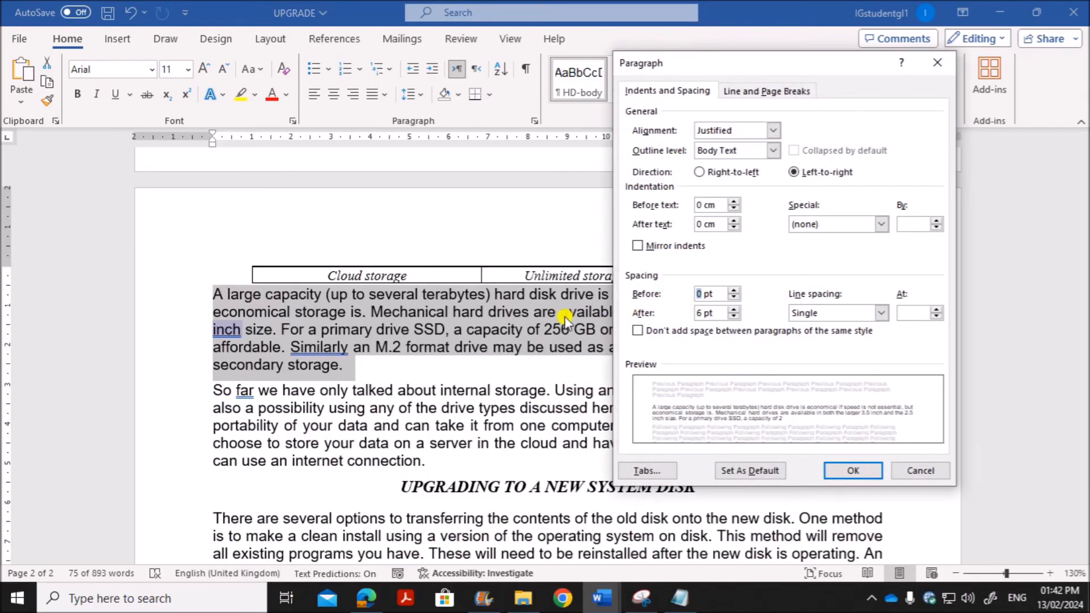
text(6)
click(855, 473)
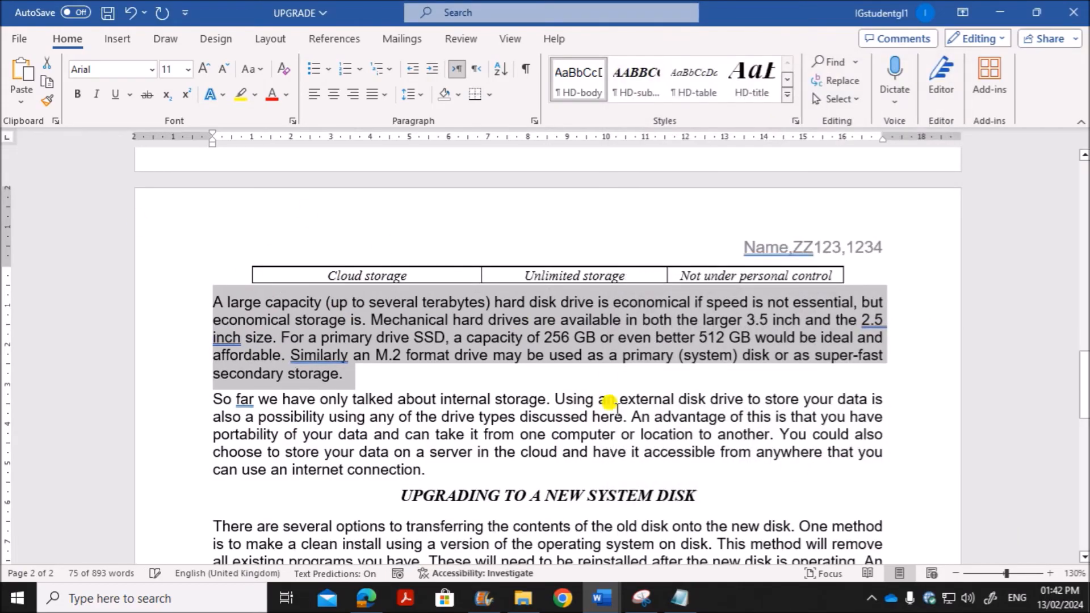
click(603, 320)
Step: Read question 11's image import and placement requirement in Edge and return to the UPGRADE document in Word
click(366, 599)
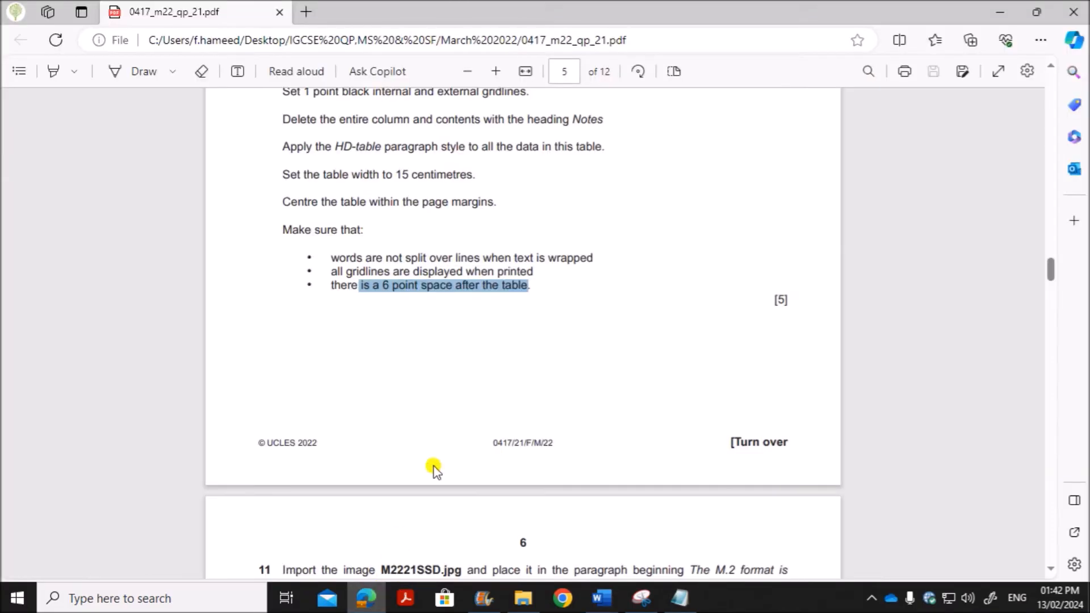
scroll(464, 385, down, 5)
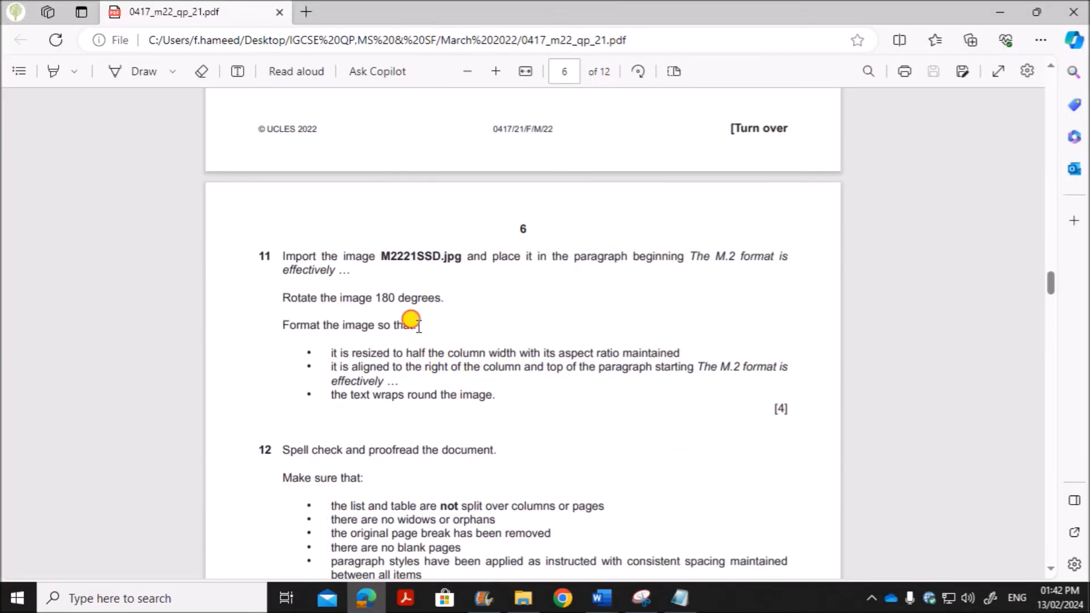
drag(435, 256, 685, 263)
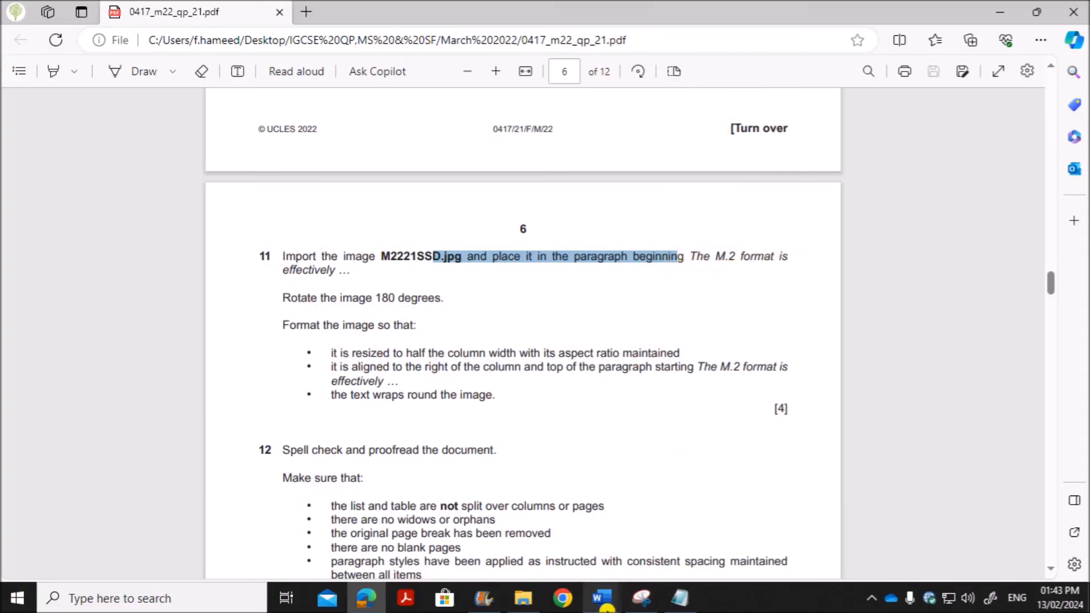
click(602, 598)
click(653, 520)
Step: Insert the M2221SSD image from the March 2022-21 folder at the start of the paragraph beginning "The M.2 format is effectively"
scroll(650, 520, up, 15)
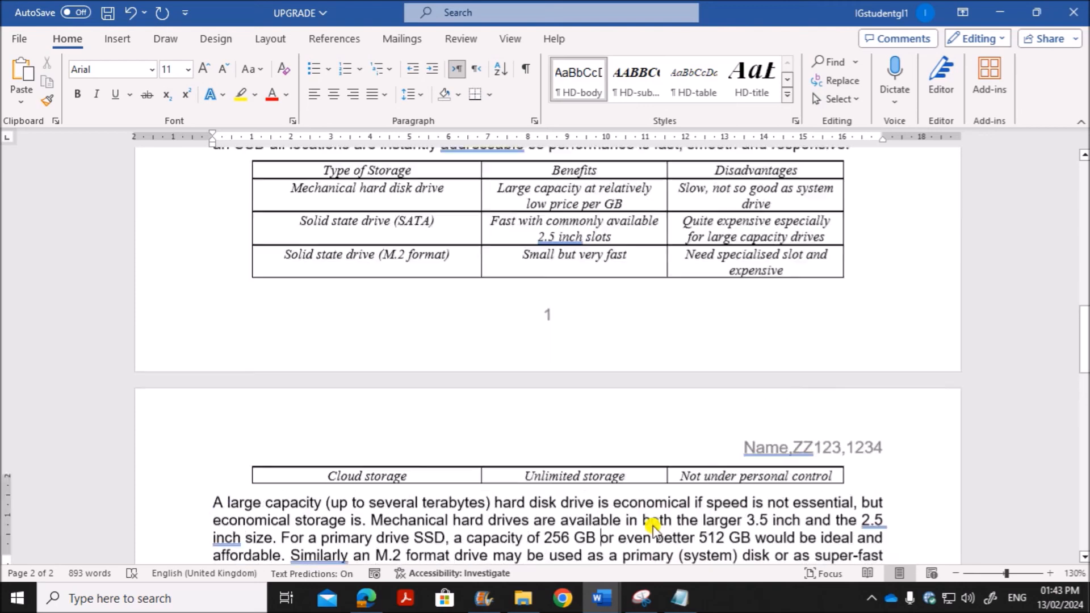
scroll(648, 520, up, 1)
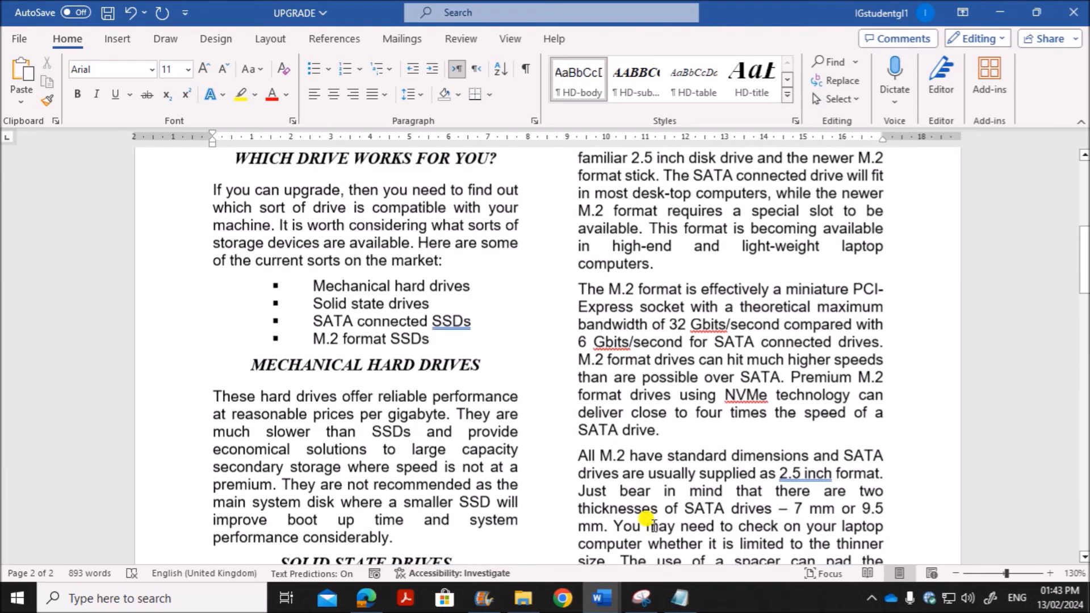
scroll(738, 307, up, 2)
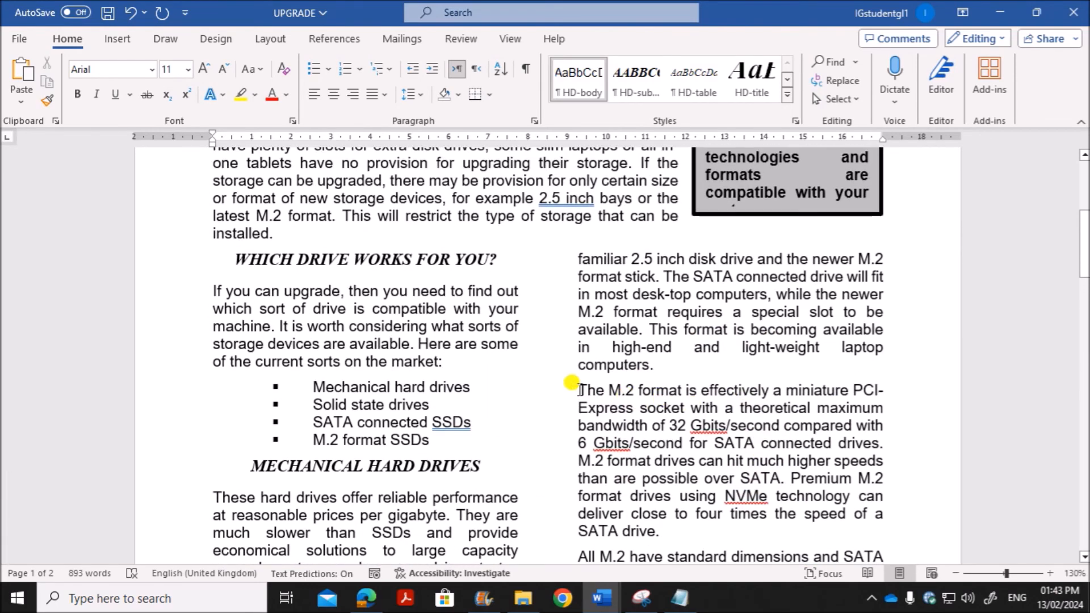
click(579, 390)
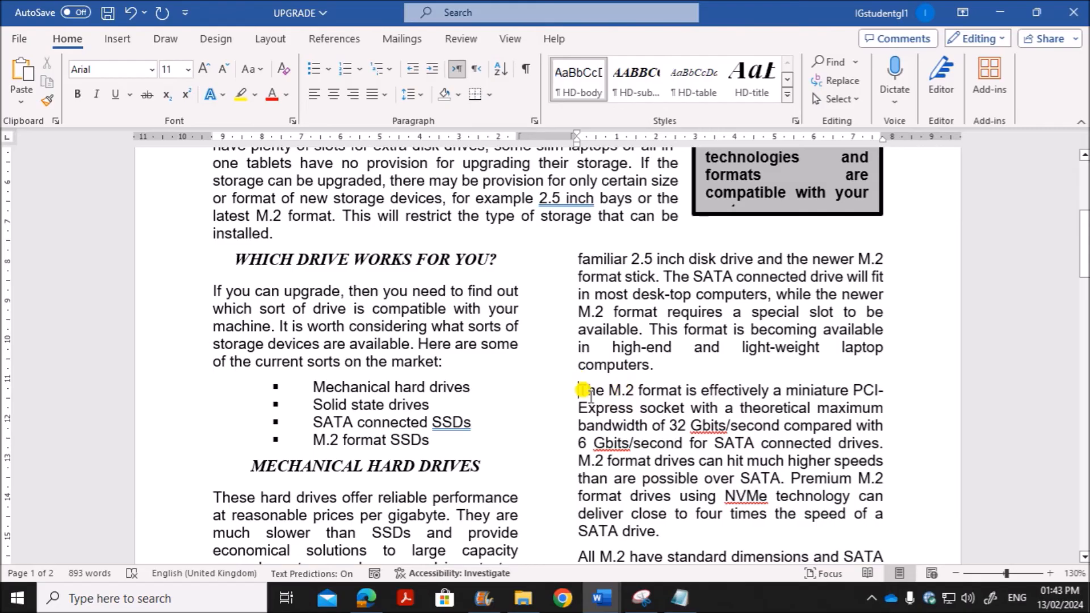
click(117, 38)
click(164, 105)
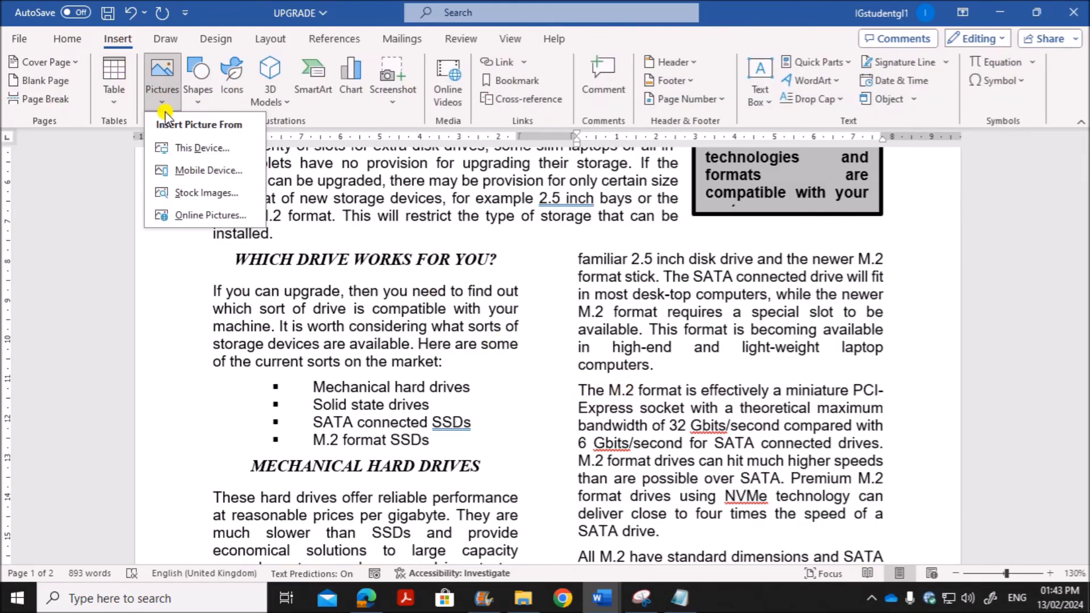
click(187, 148)
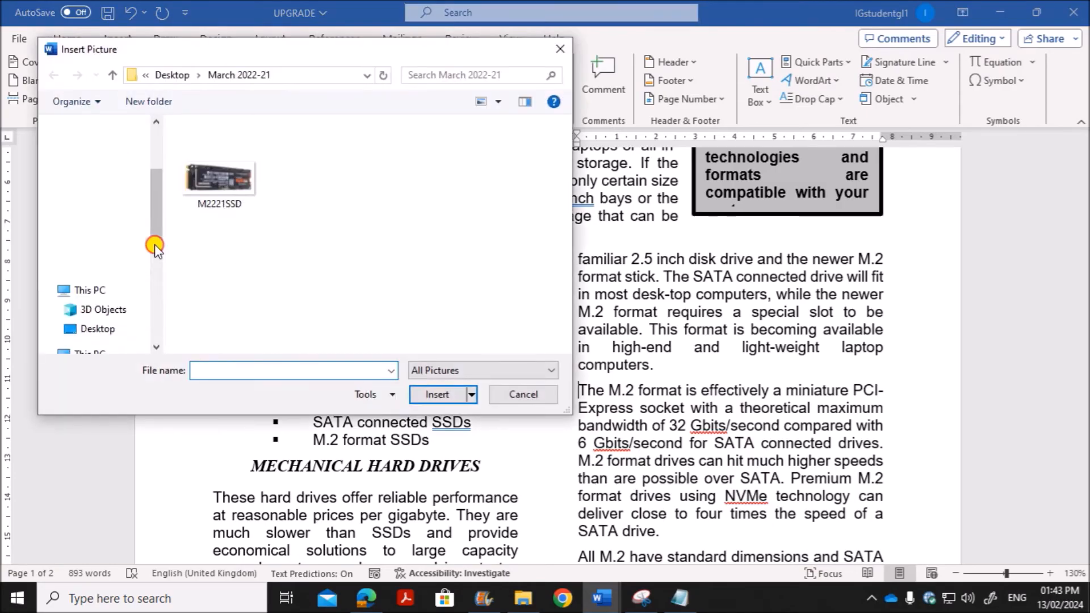
click(220, 173)
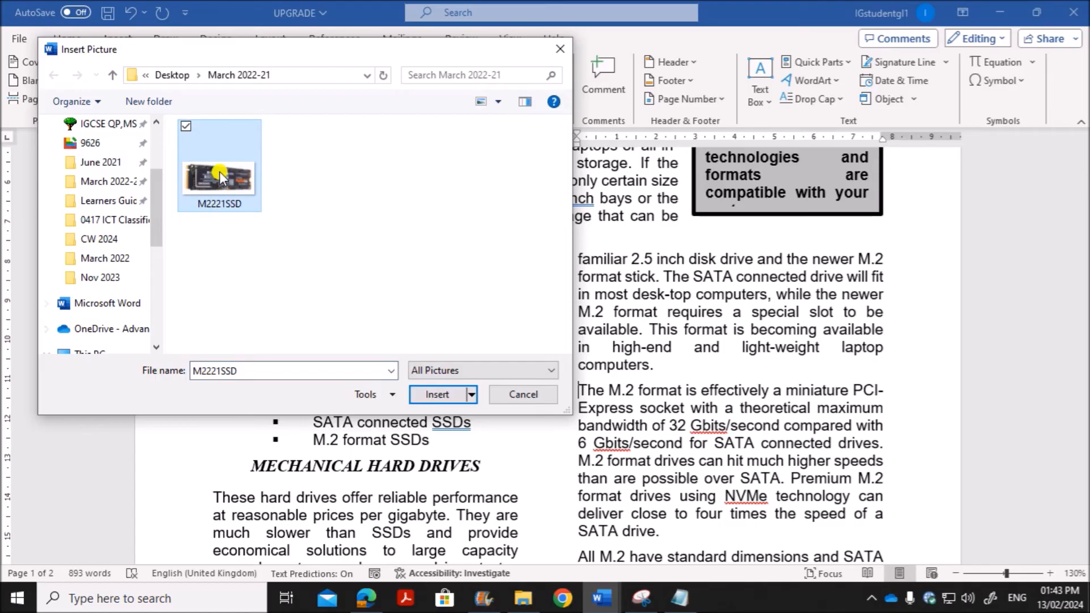
click(438, 396)
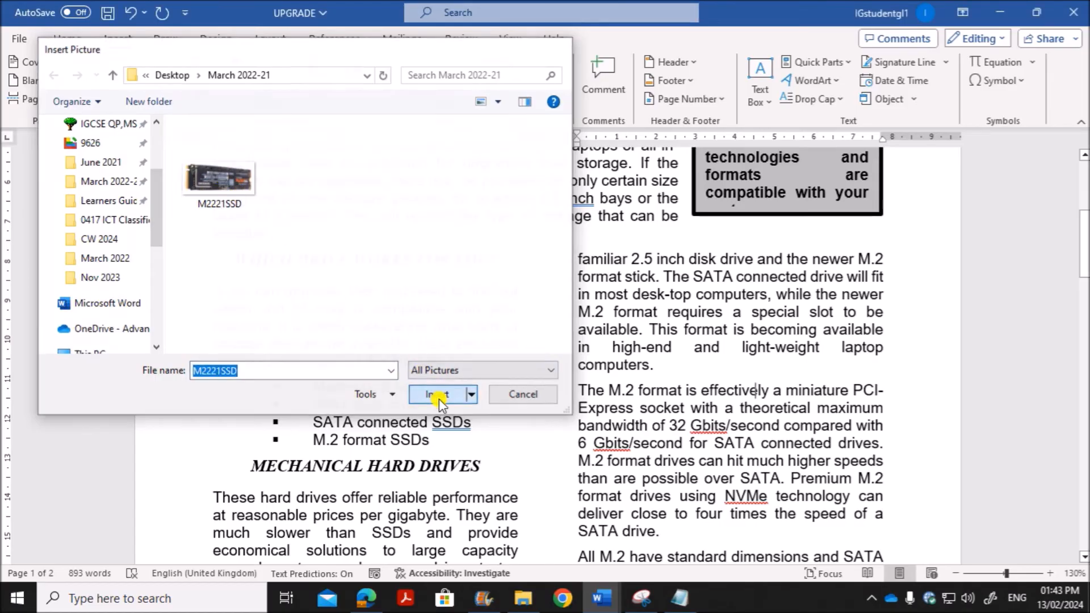
Step: Check the image rotation requirement in Edge, and rotate the SSD image by 180 degrees in the UPGRADE document in Word
click(366, 598)
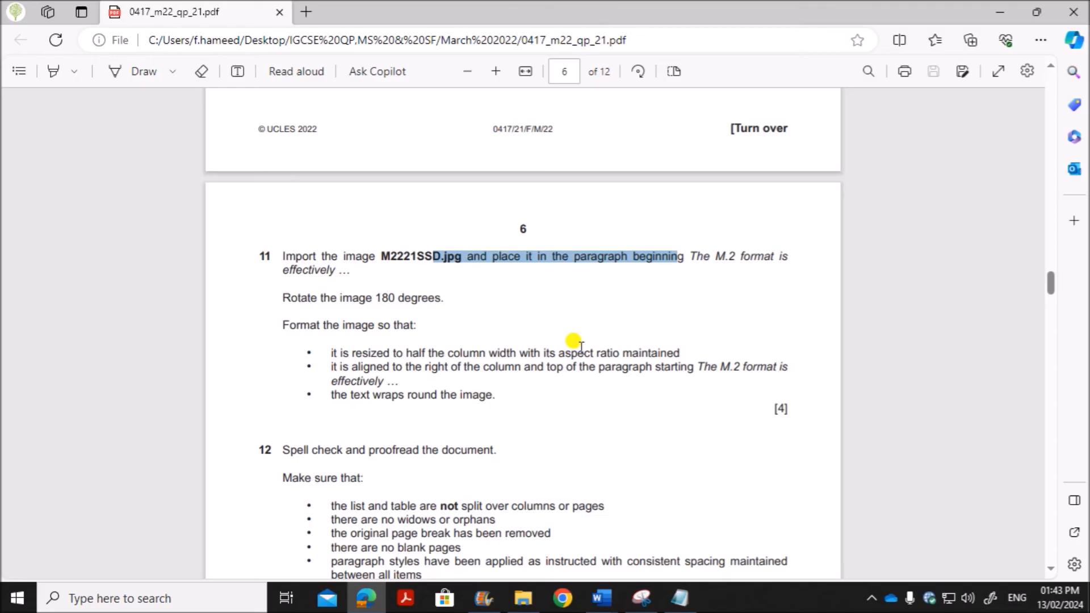
drag(360, 299, 440, 299)
click(603, 599)
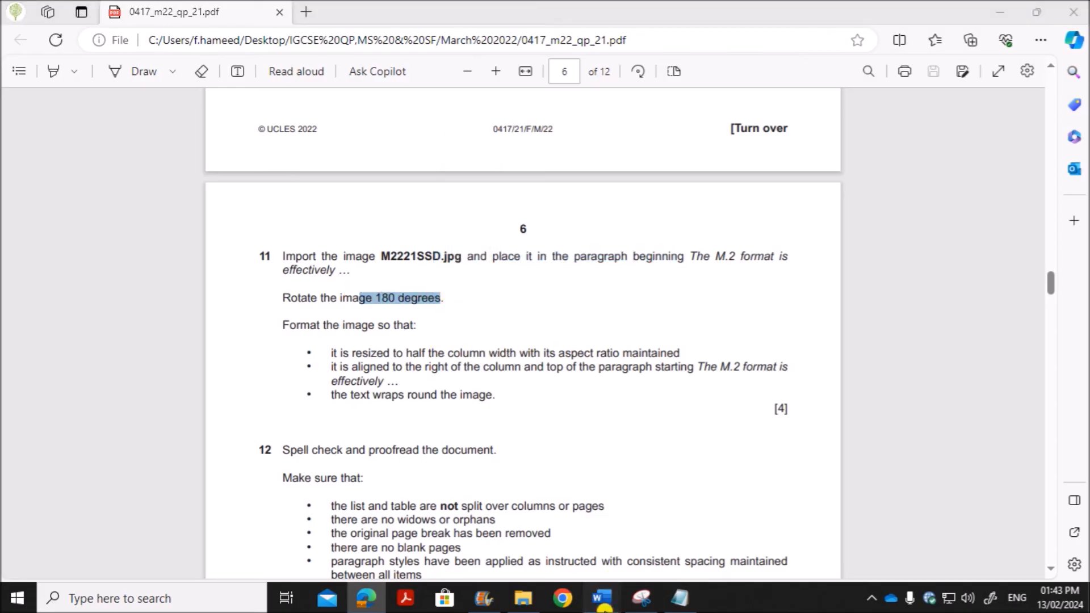
click(713, 548)
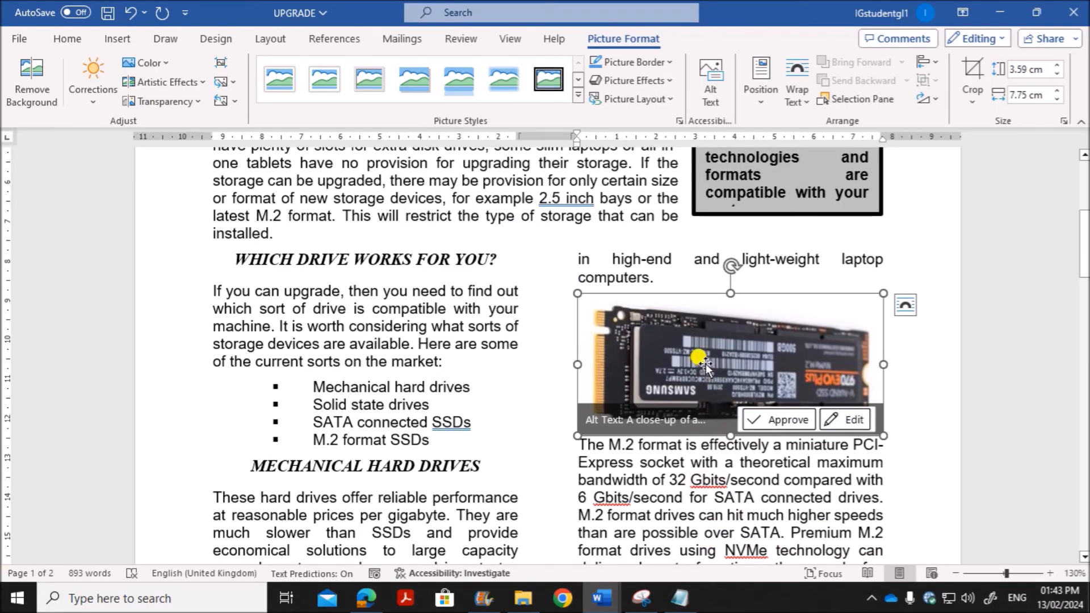
right_click(697, 355)
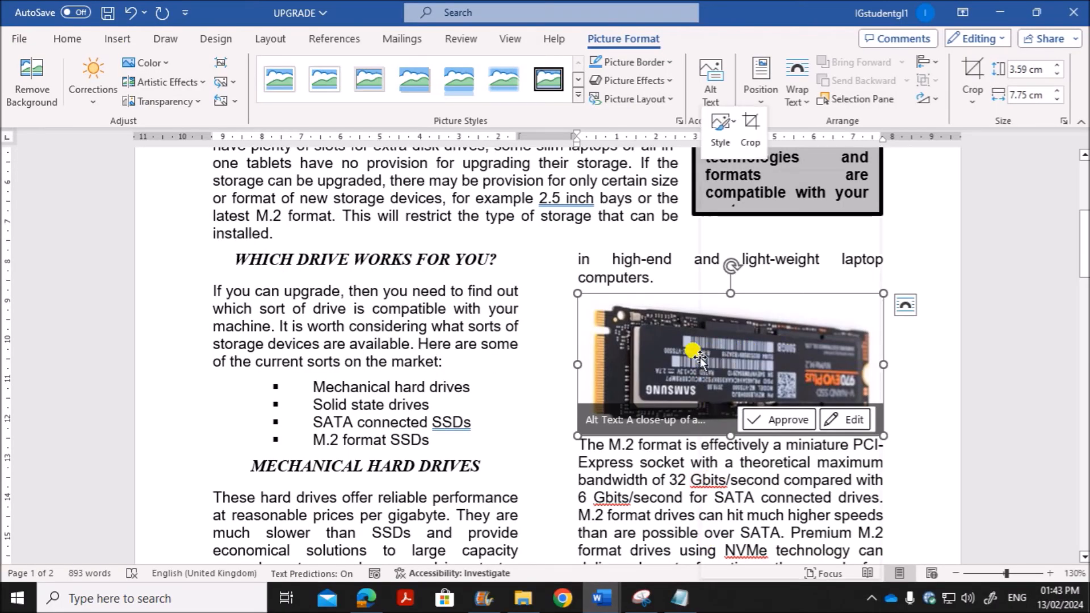
click(756, 544)
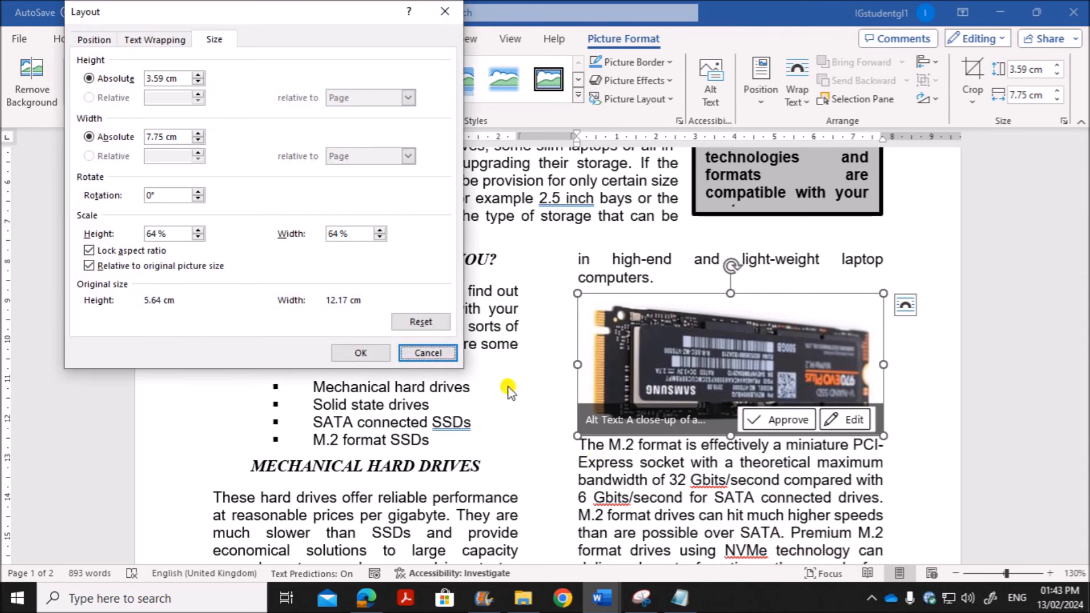
drag(179, 195, 98, 196)
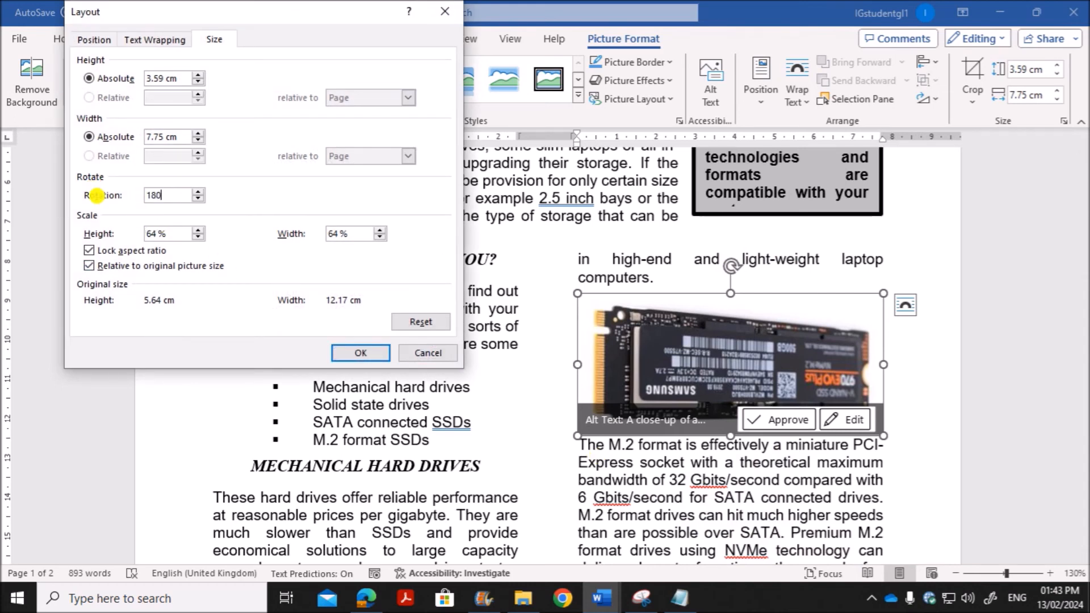
click(345, 352)
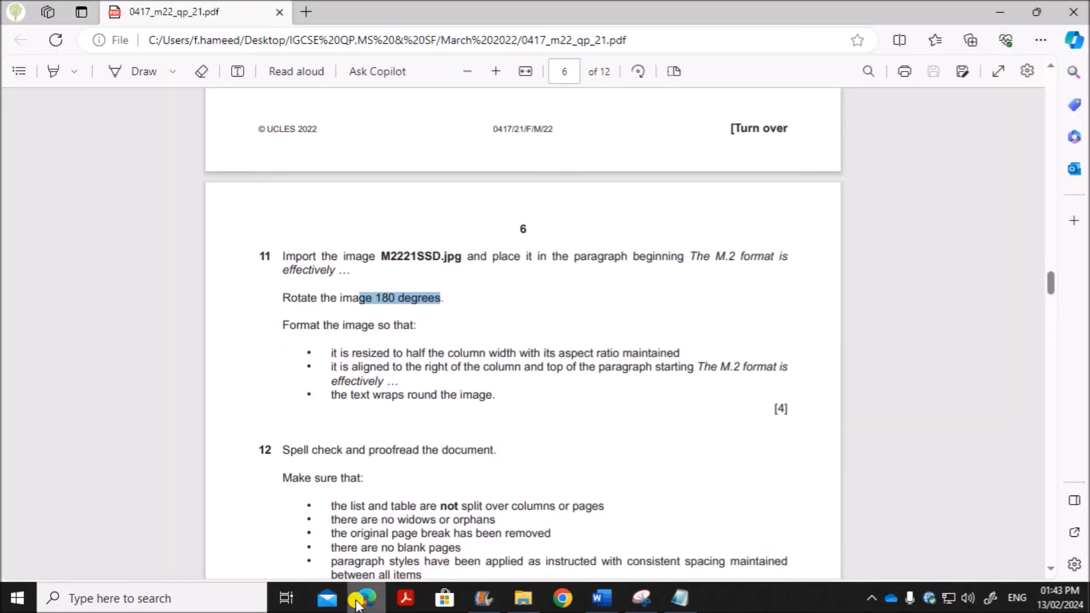
Step: Read question 11's image formatting requirements in Edge, and shrink the image proportionally to about 4.62 cm wide in Word's UPGRADE document
click(365, 599)
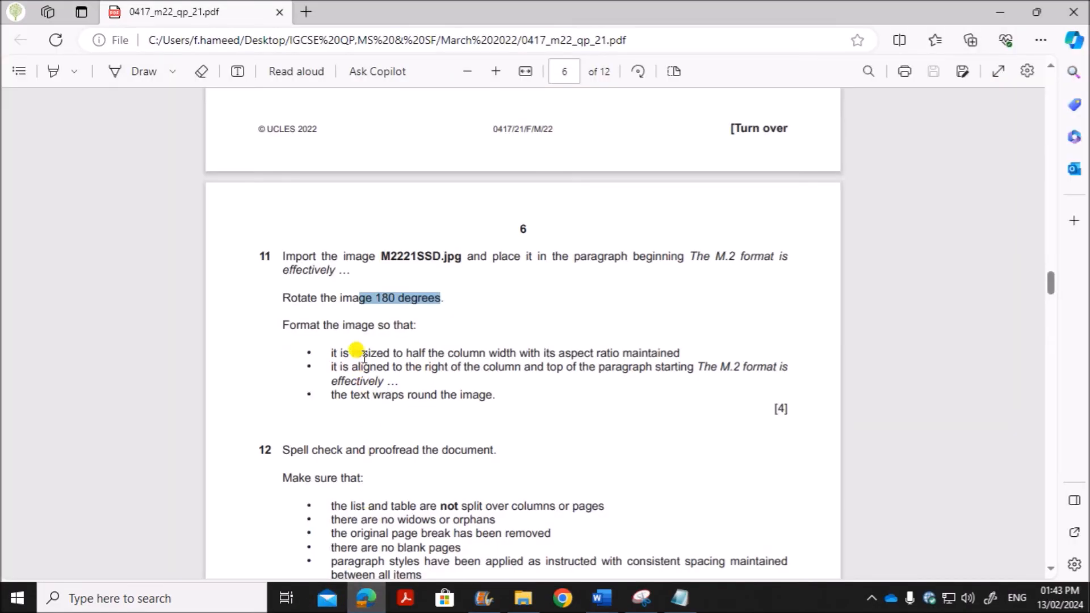
scroll(364, 358, down, 3)
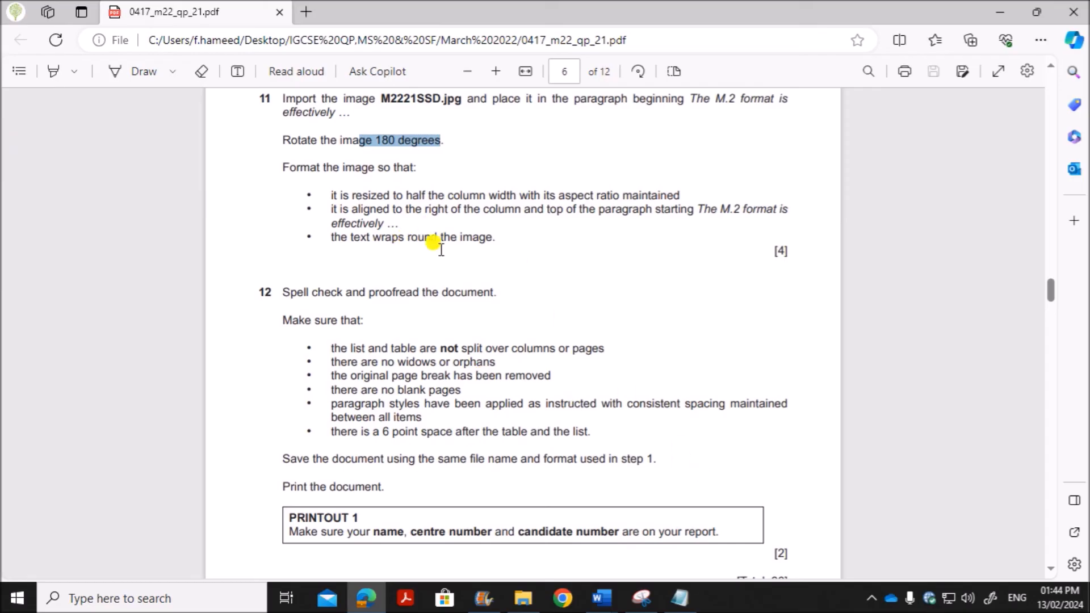
mouse_move(602, 599)
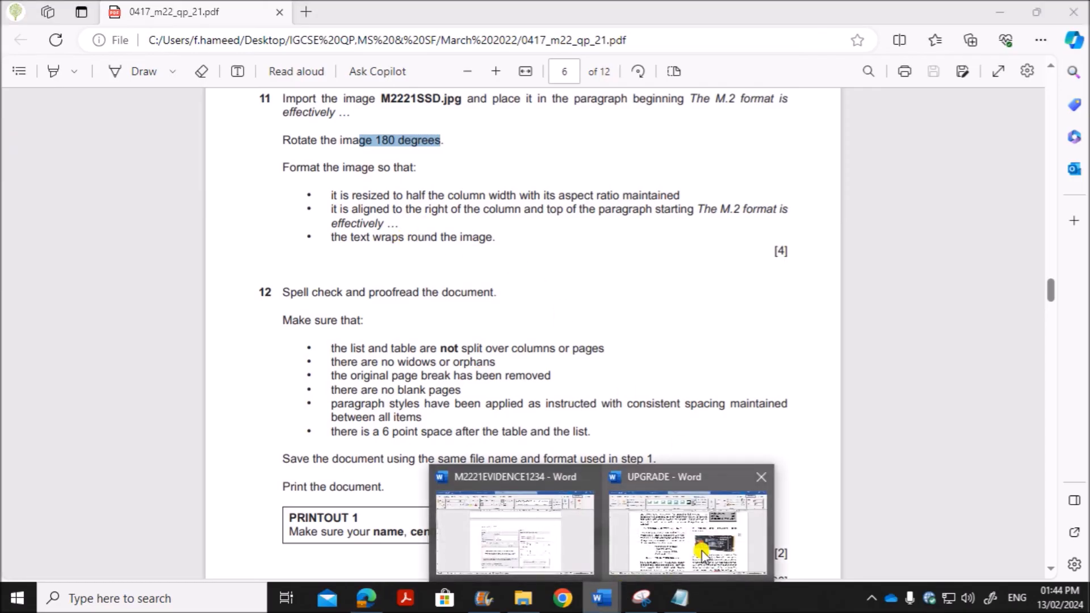
click(710, 471)
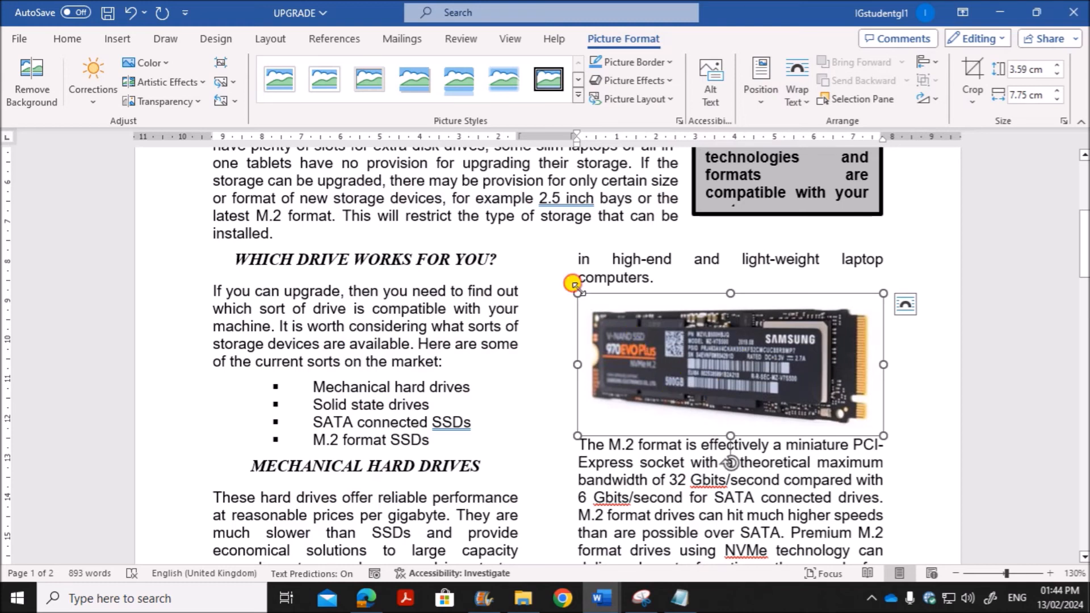
drag(577, 293, 701, 427)
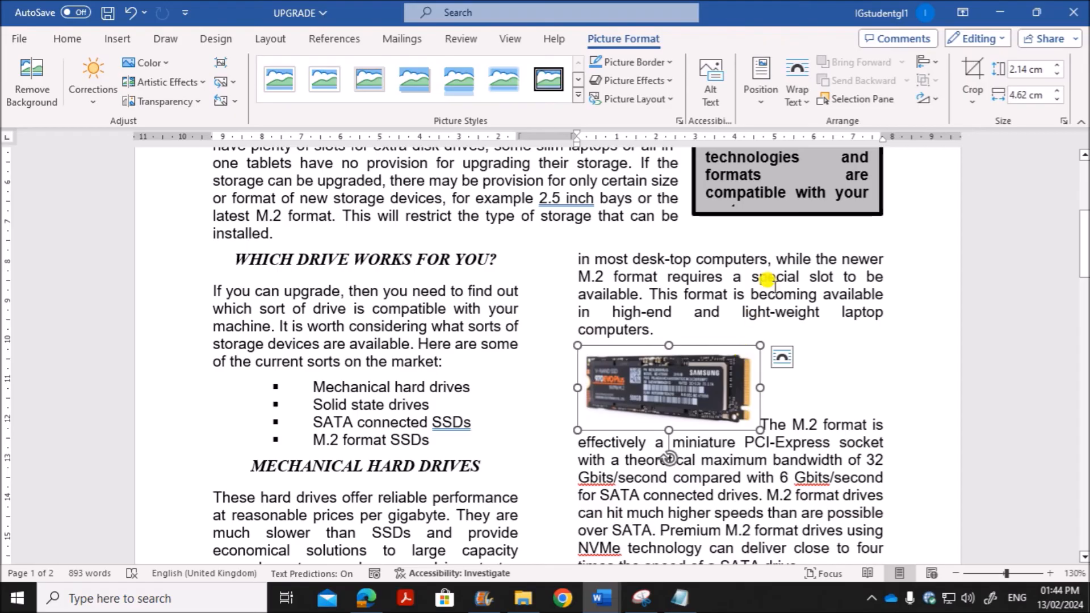
Step: Apply Square text wrapping to the SSD image and align it to the column's right edge and the top of the M.2 paragraph
click(797, 103)
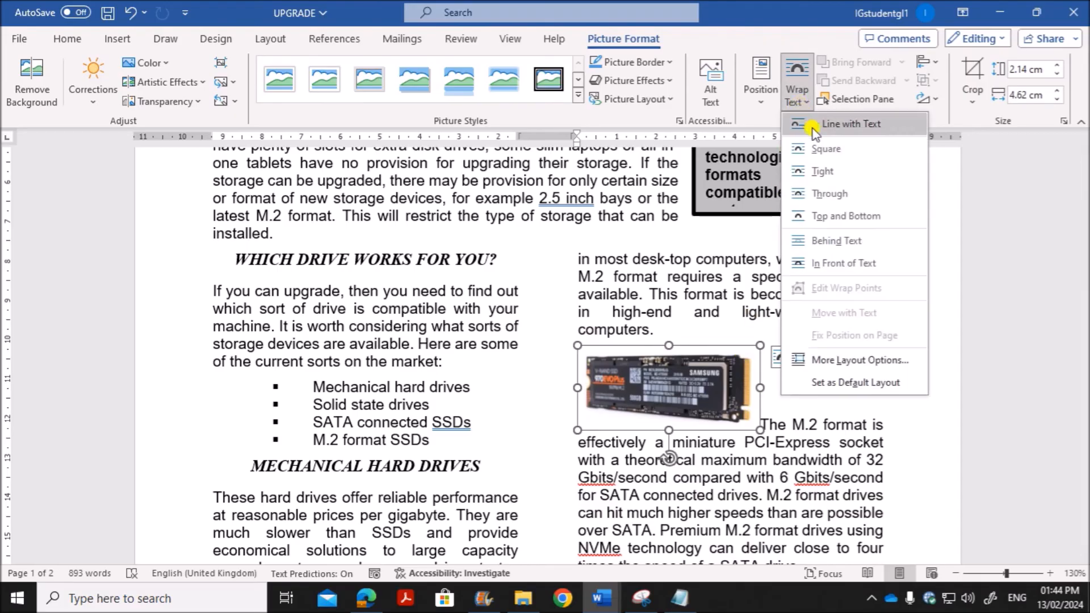
click(823, 145)
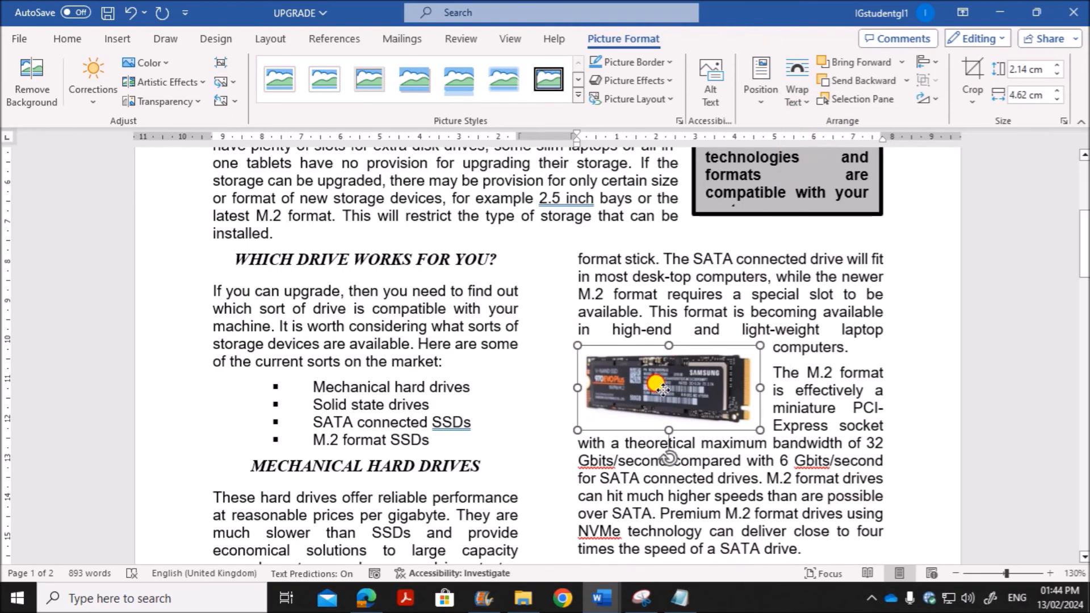
drag(659, 387, 792, 396)
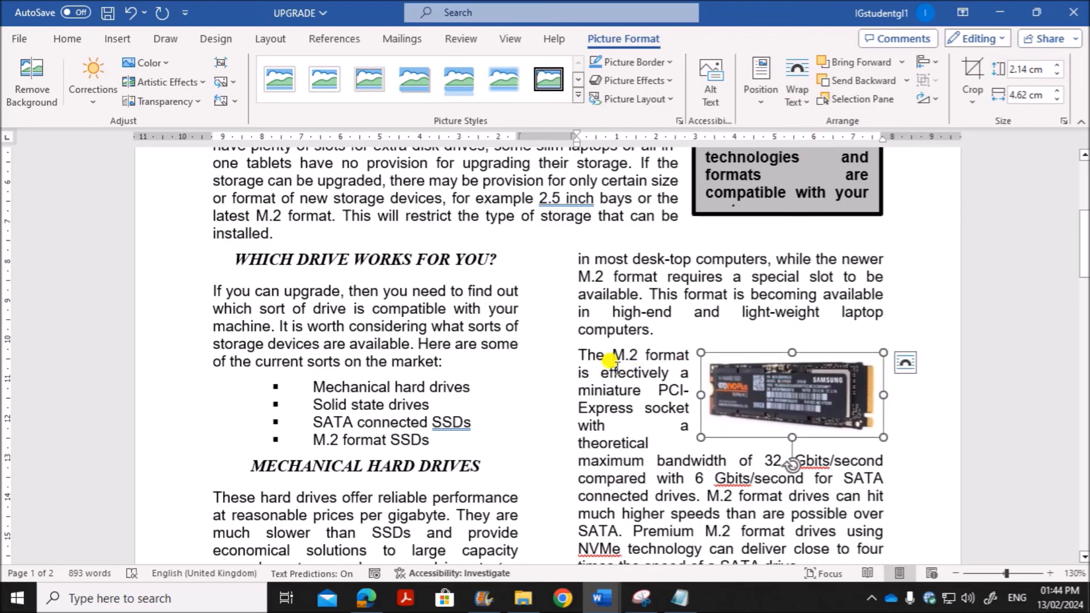
click(940, 396)
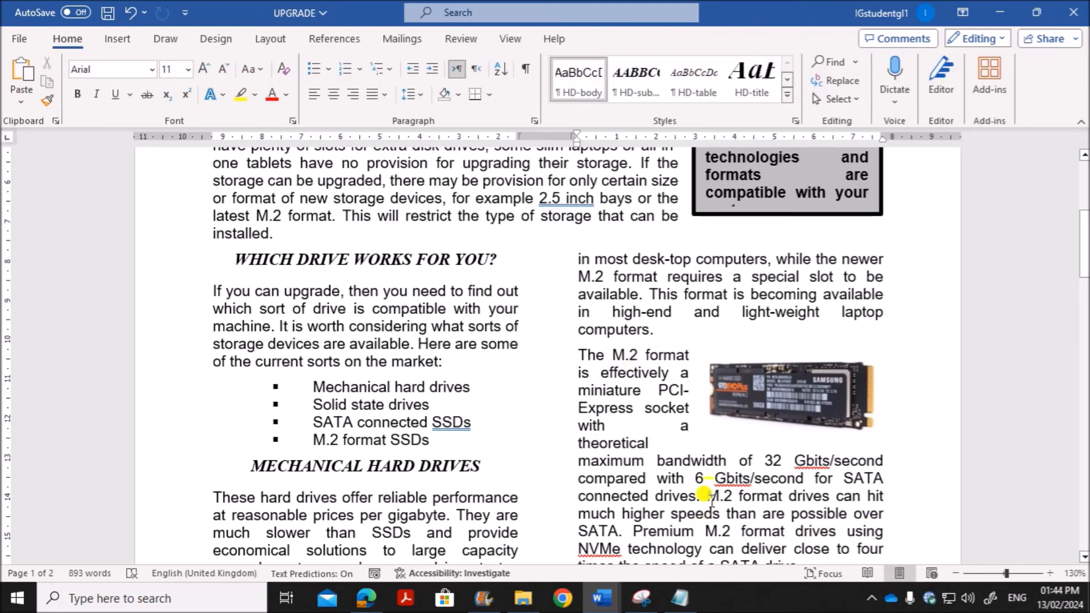
drag(747, 405, 745, 406)
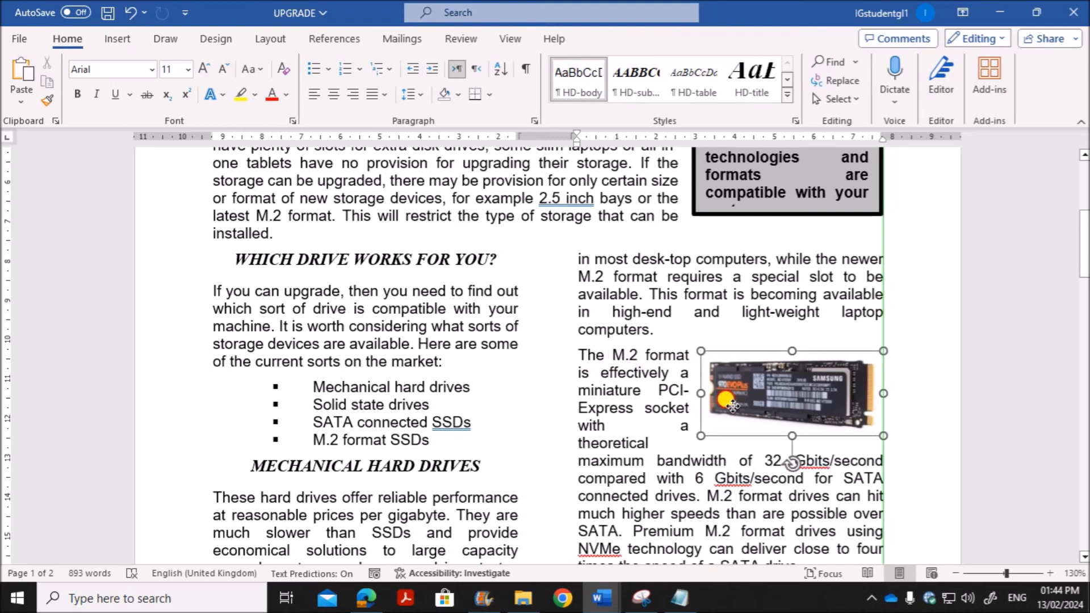
mouse_move(728, 405)
mouse_down()
mouse_move(718, 406)
mouse_move(730, 405)
mouse_up()
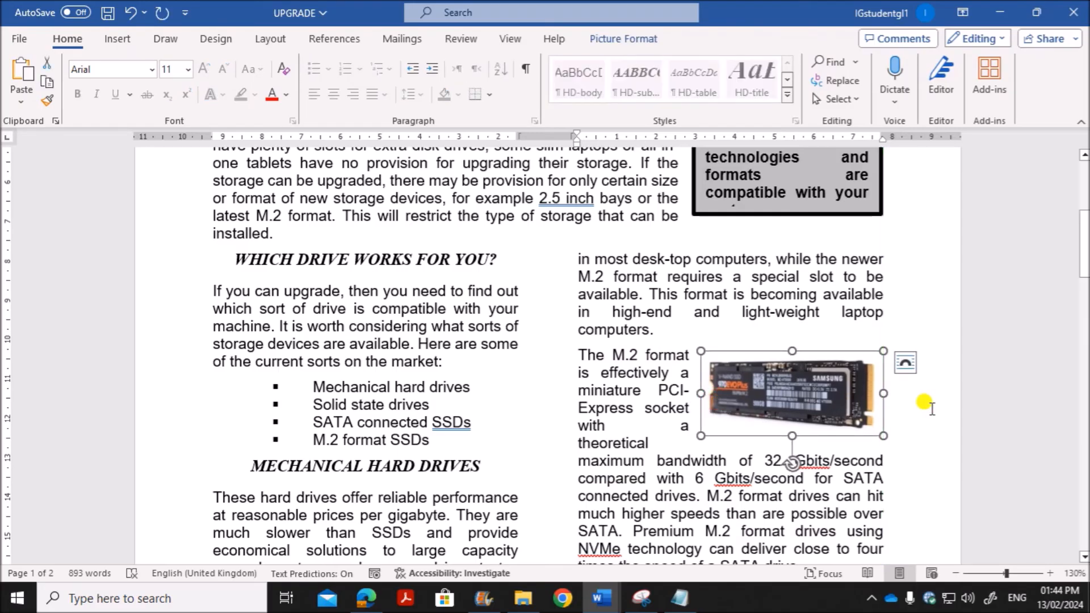
click(931, 409)
Step: Read question 12's spell check, proofreading, saving and printing requirements in Edge and return to the UPGRADE document in Word
scroll(931, 409, down, 3)
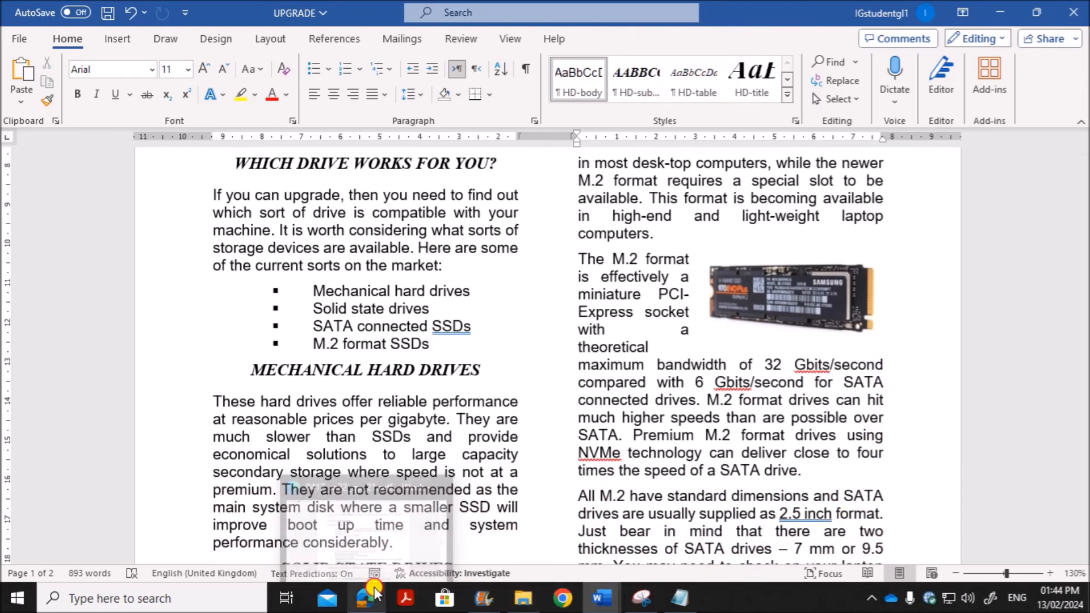
click(374, 593)
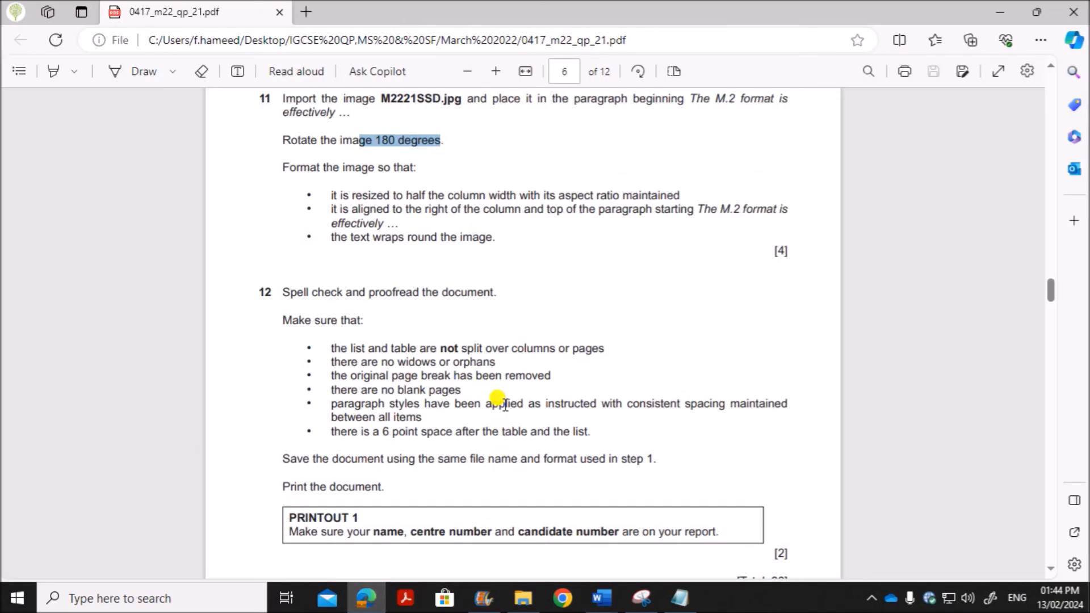
scroll(505, 405, down, 1)
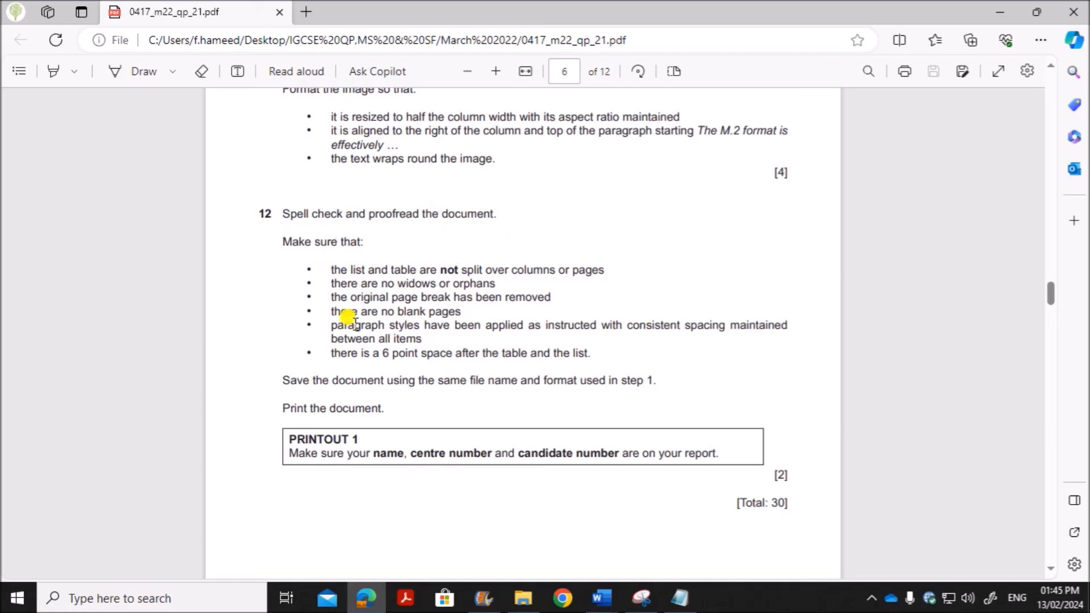
mouse_move(602, 596)
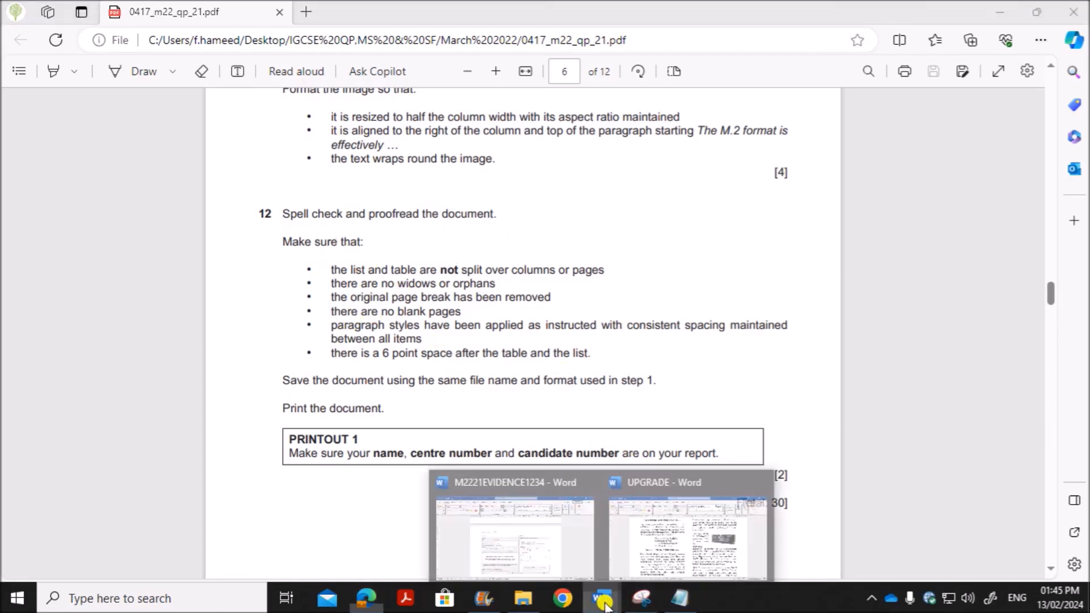
click(673, 488)
Step: Spell check the UPGRADE document from its title, ignoring all occurrences of Gbits and NVMe, and close the Editor
scroll(674, 488, up, 5)
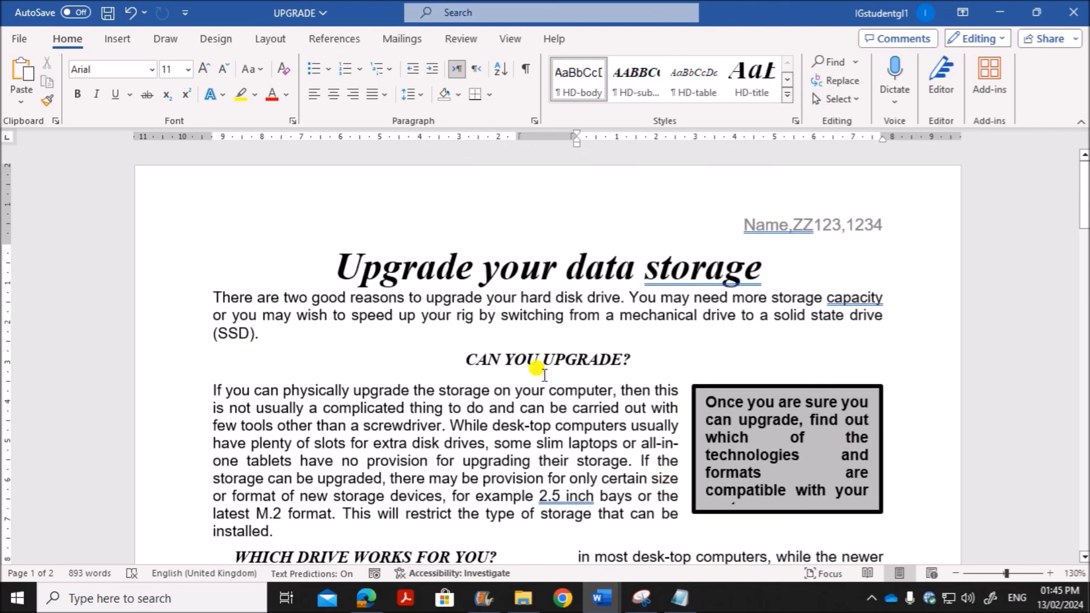
click(328, 266)
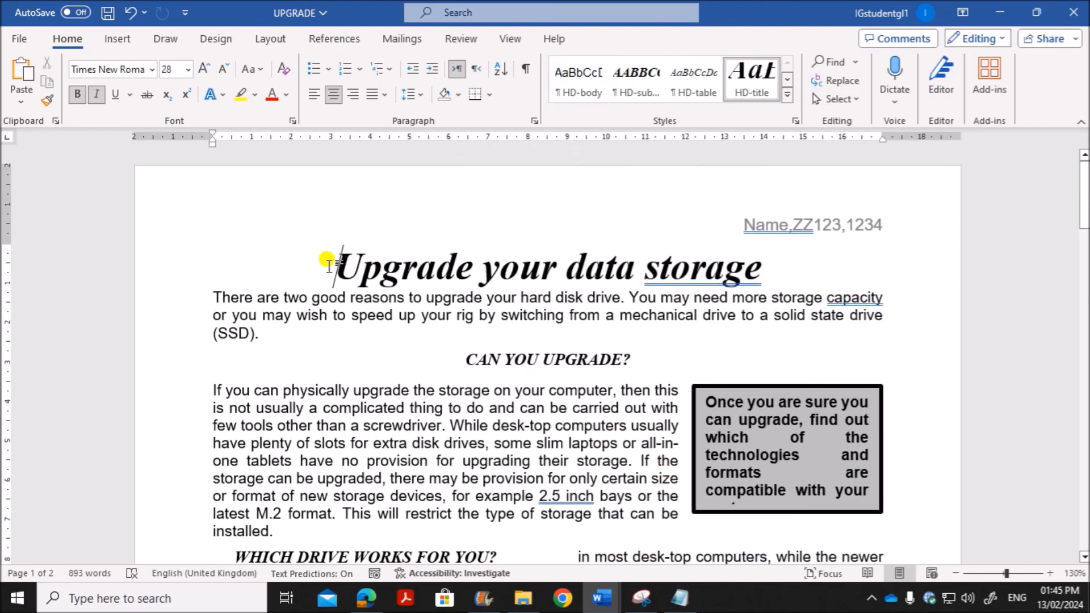
click(460, 38)
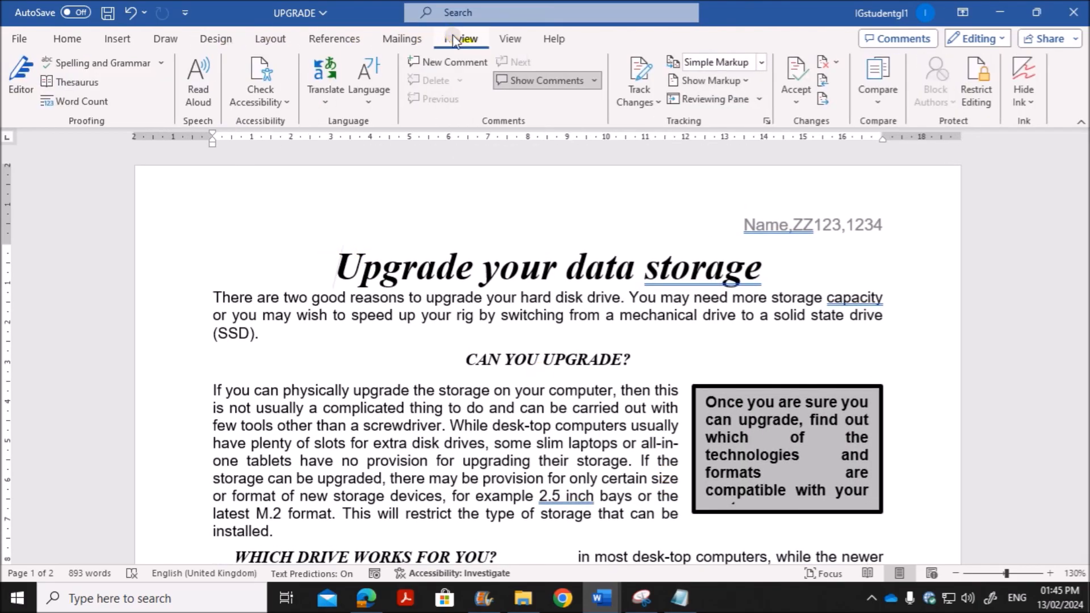
click(98, 64)
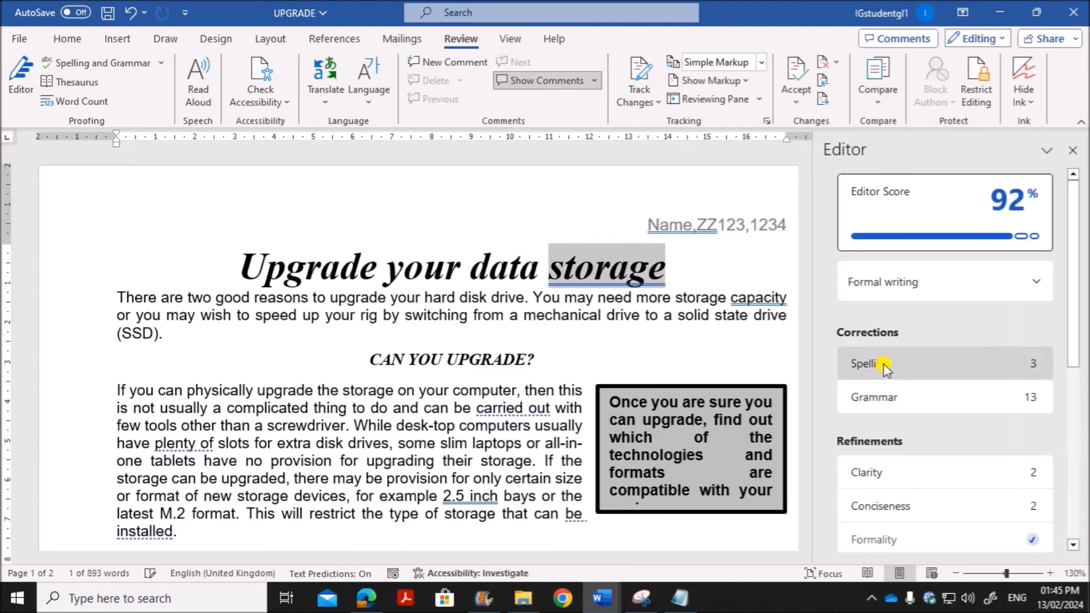
click(884, 364)
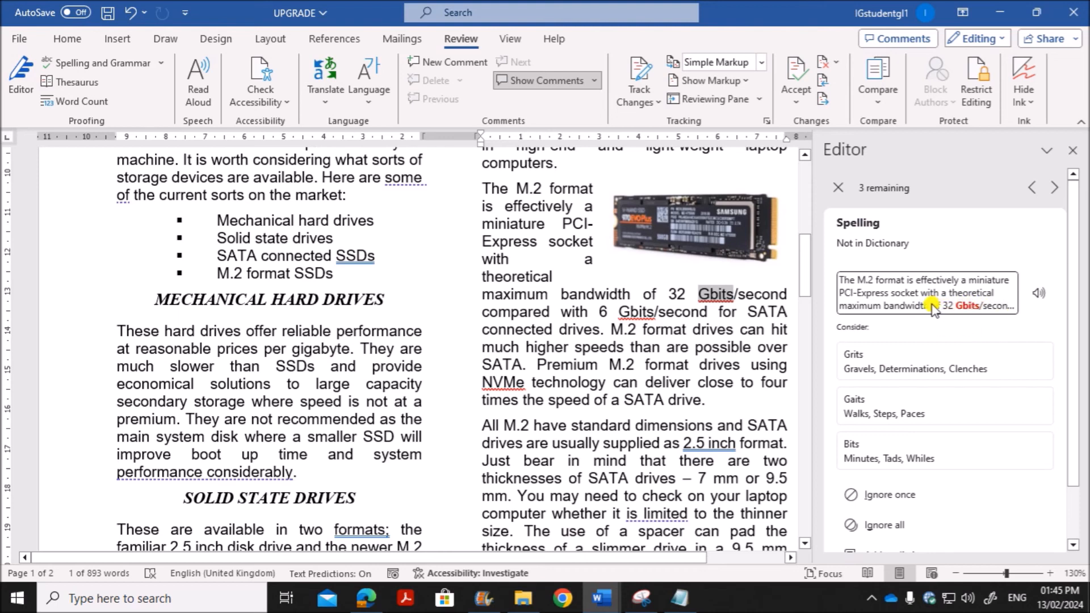
click(891, 517)
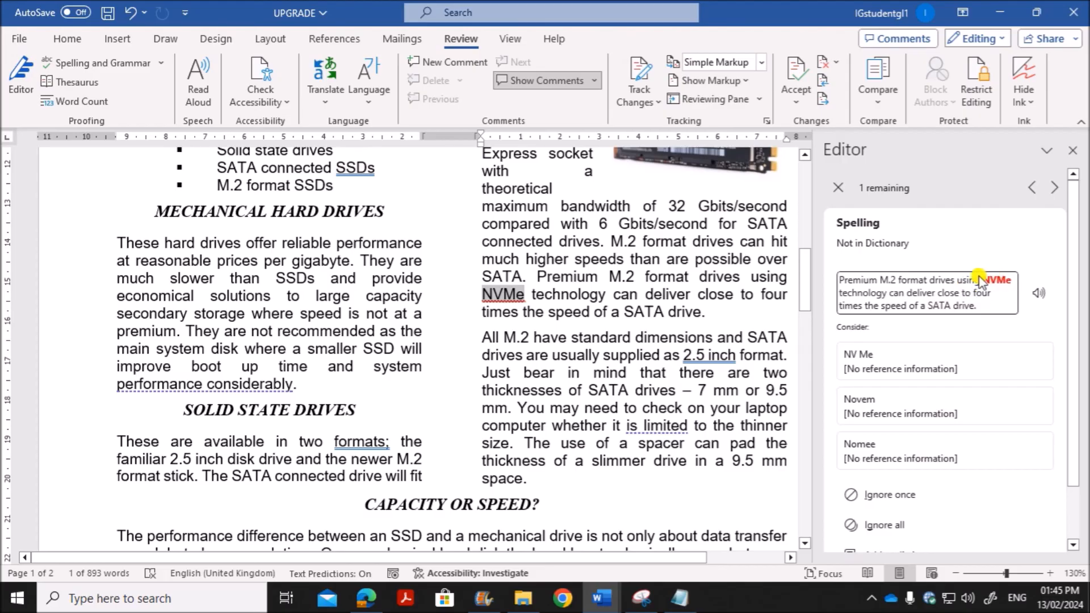
click(894, 523)
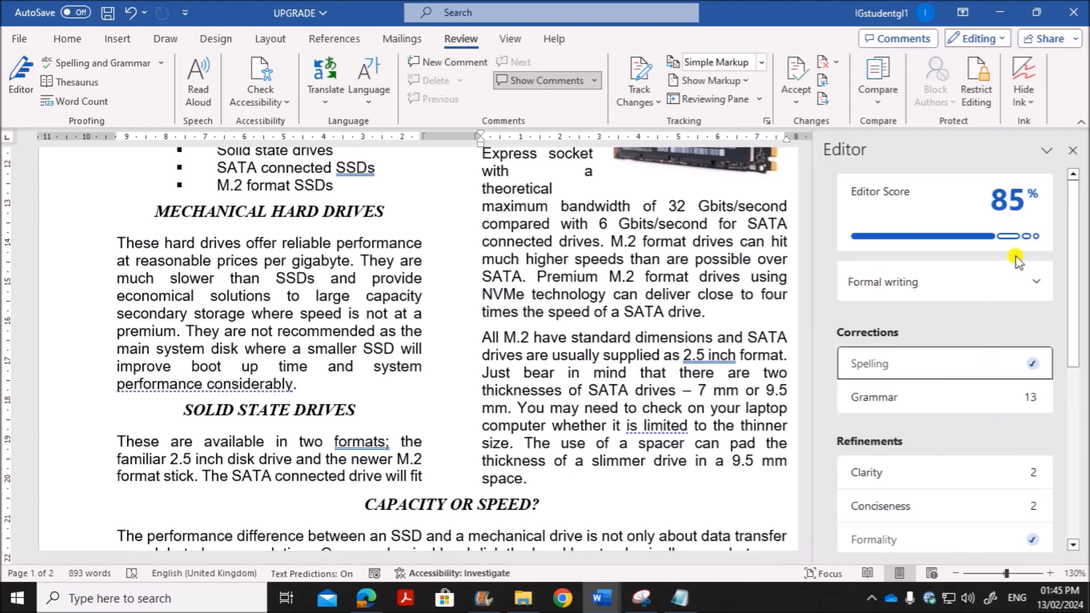
click(1074, 152)
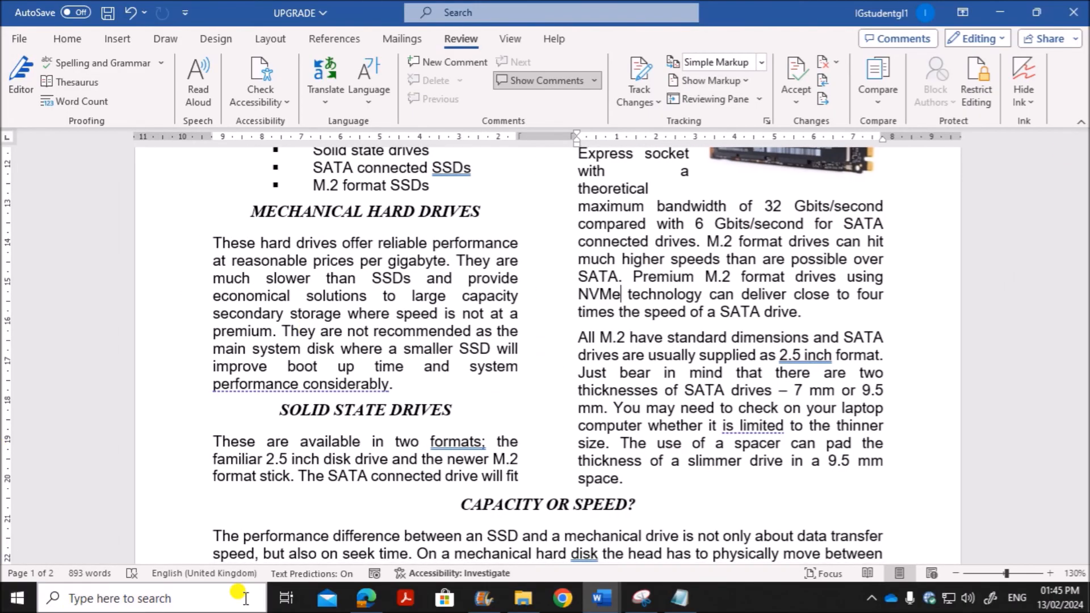
Step: Check question 12's requirement about removing the original page break in Edge, and return to the UPGRADE document in Word
click(356, 601)
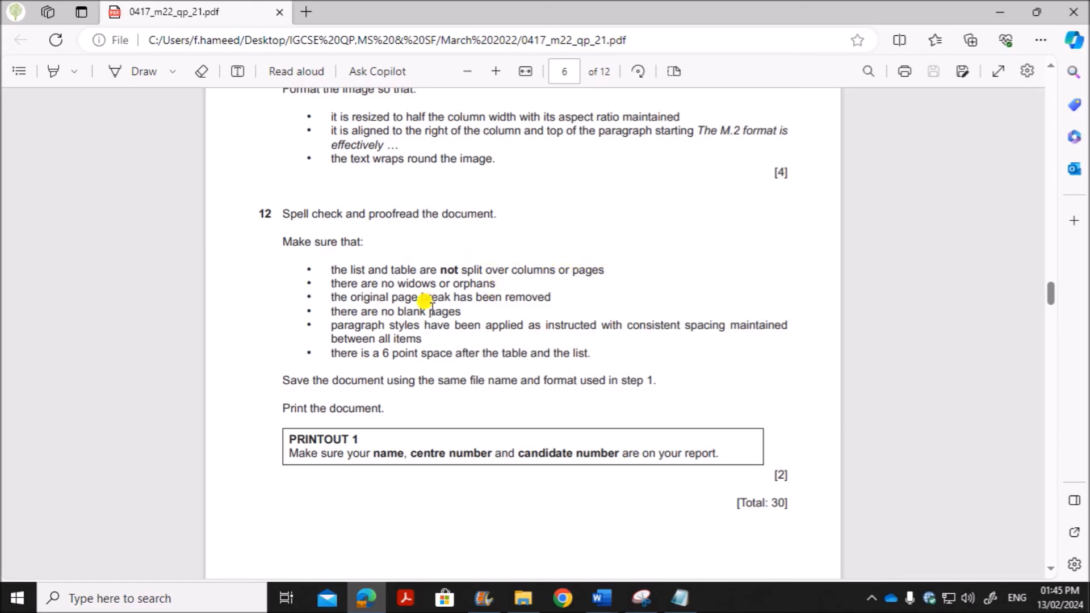
drag(417, 294, 494, 288)
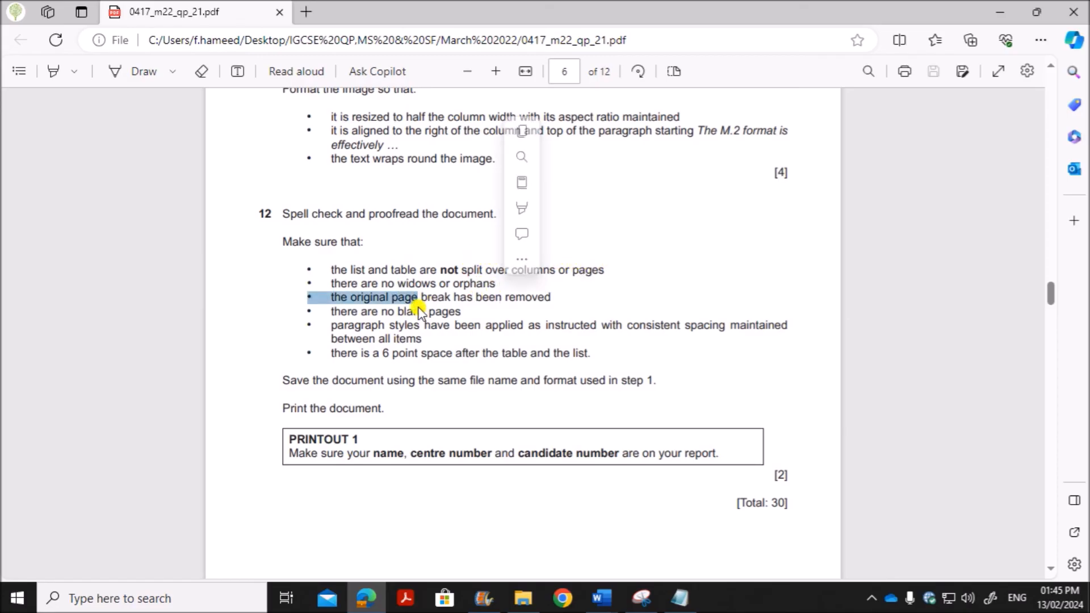
click(602, 598)
click(683, 546)
scroll(506, 409, up, 6)
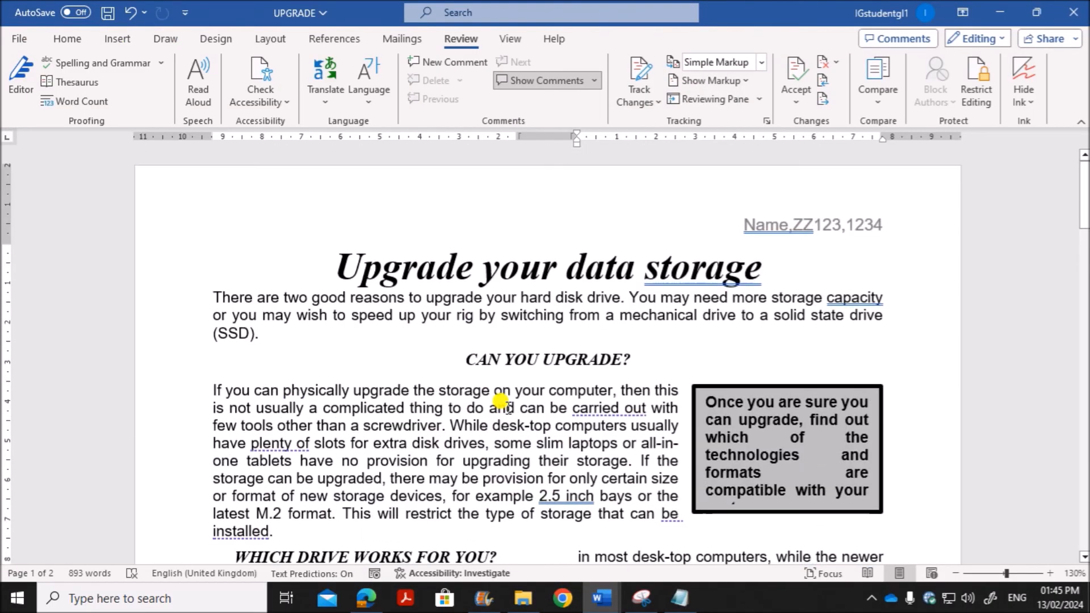
Step: Insert blank lines after the "fast, smooth and responsive" paragraph so the whole storage table starts on page 2
scroll(499, 403, down, 6)
scroll(501, 401, down, 12)
scroll(499, 397, up, 3)
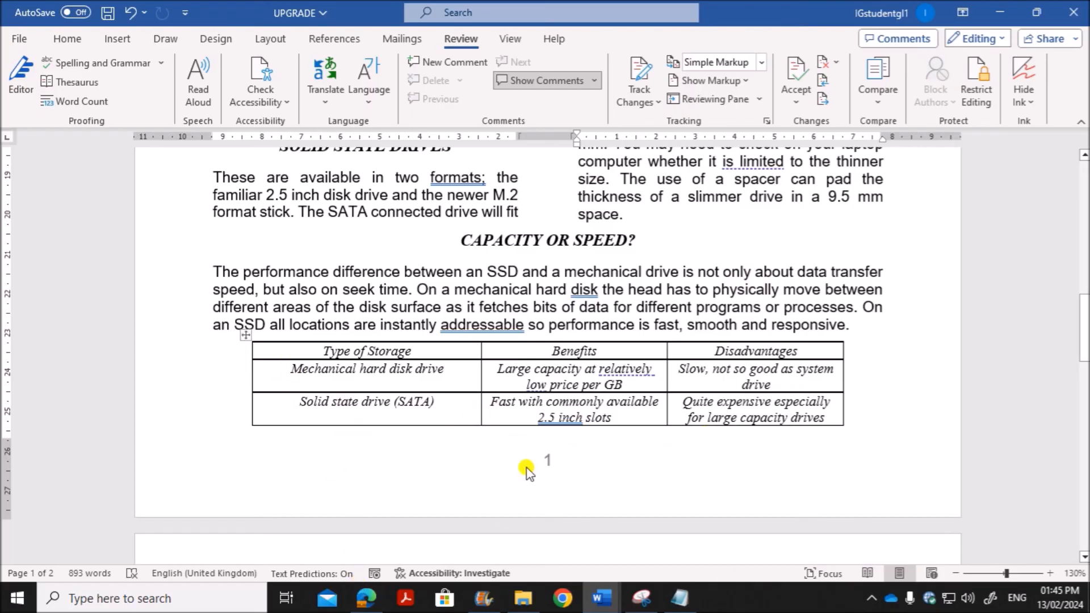
scroll(511, 454, down, 5)
scroll(495, 442, up, 5)
scroll(499, 445, down, 3)
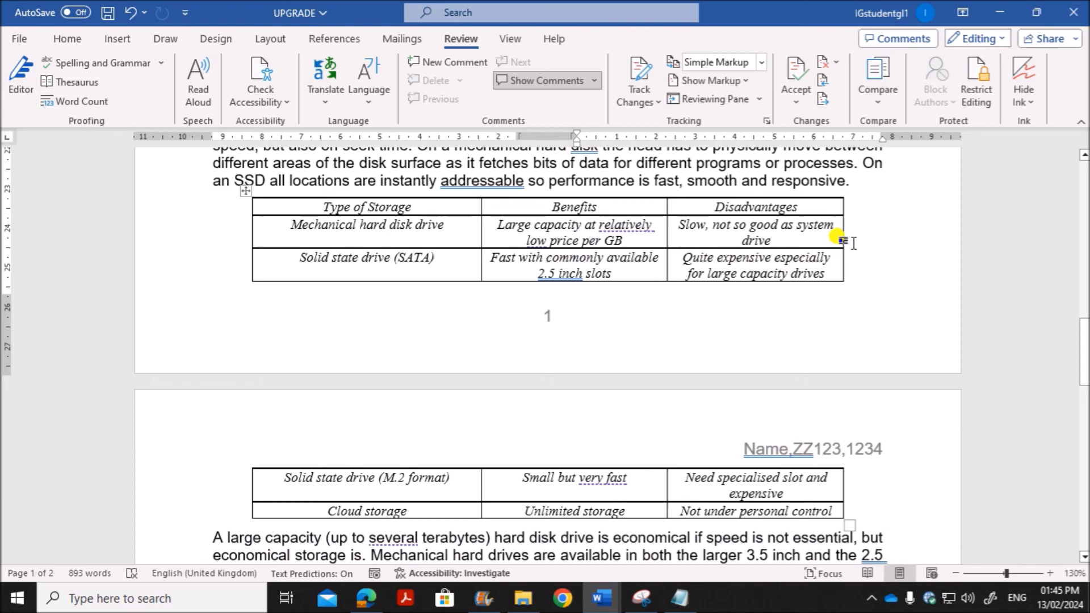
click(860, 183)
key(Return)
key(Return)
key(Return)
key(Return)
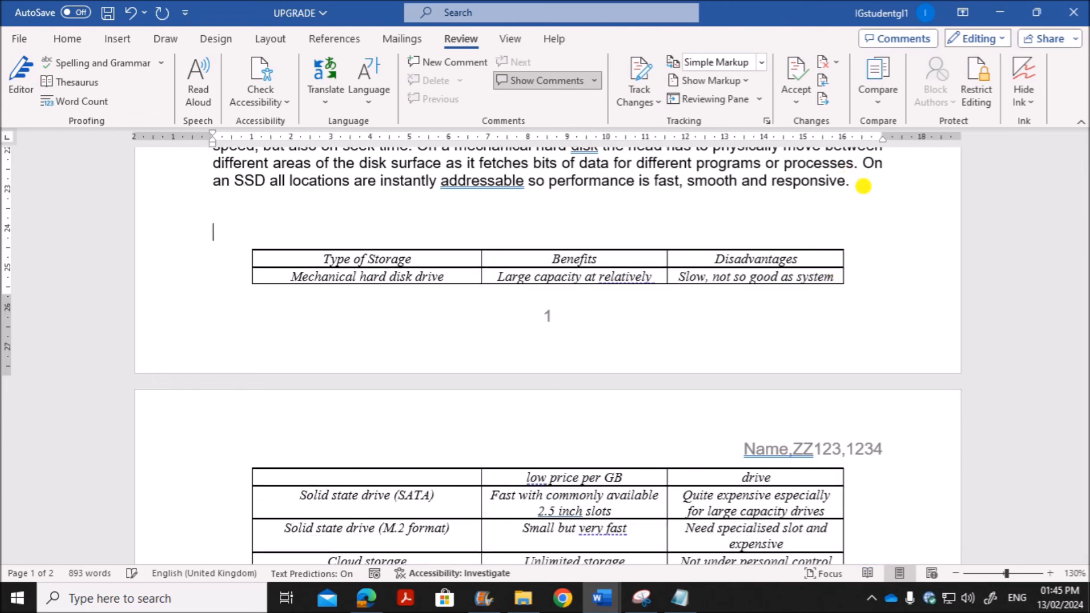
scroll(817, 333, down, 3)
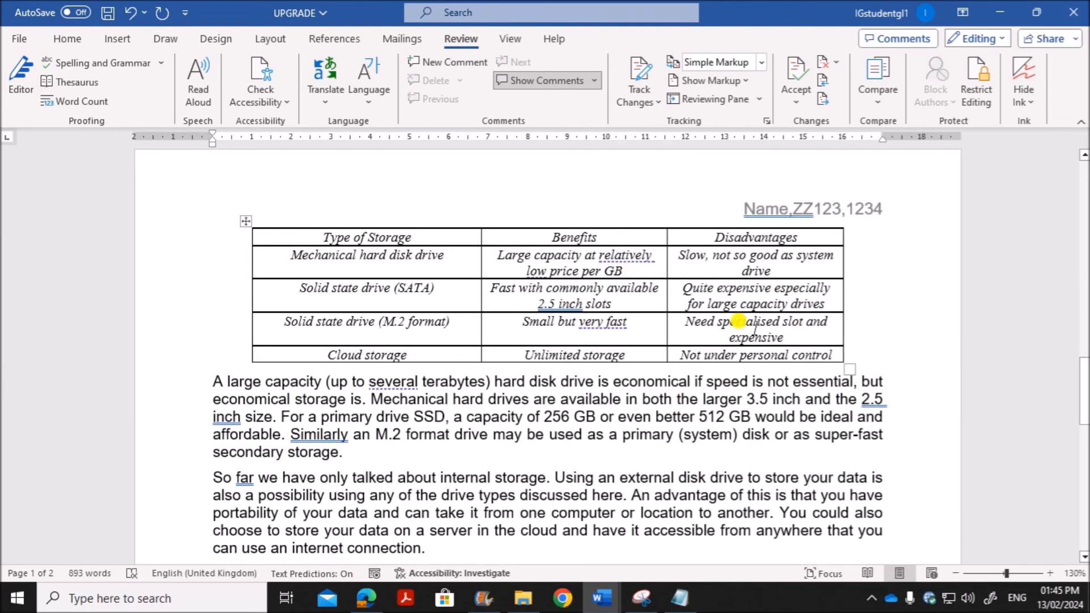
Step: Look through the UPGRADE document for layout problems, and compare it with question 12's checklist in Edge before returning to Word
scroll(585, 411, down, 12)
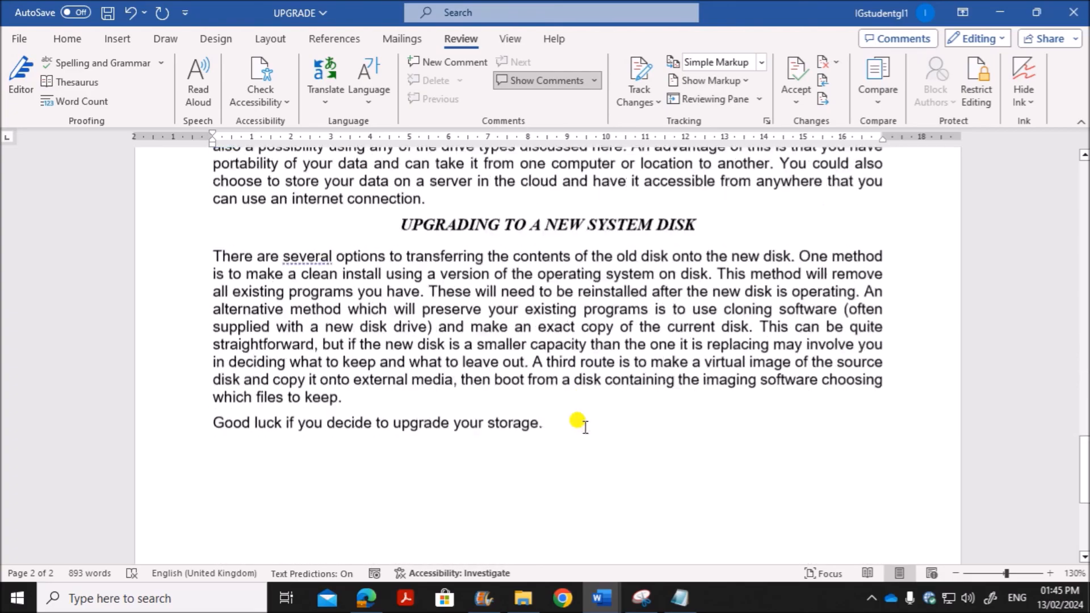
scroll(568, 426, up, 15)
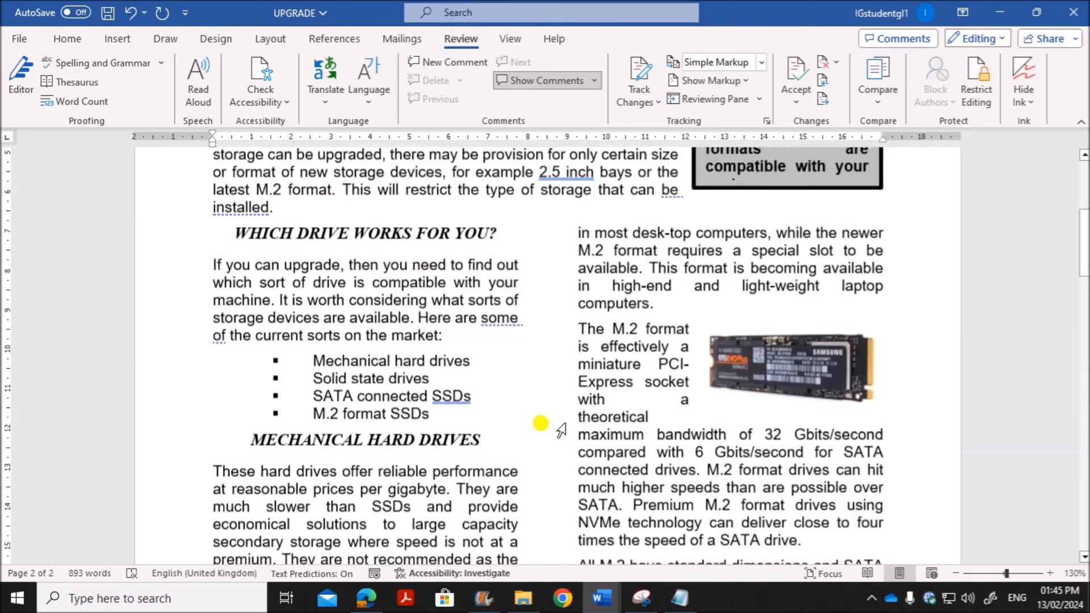
scroll(573, 423, up, 5)
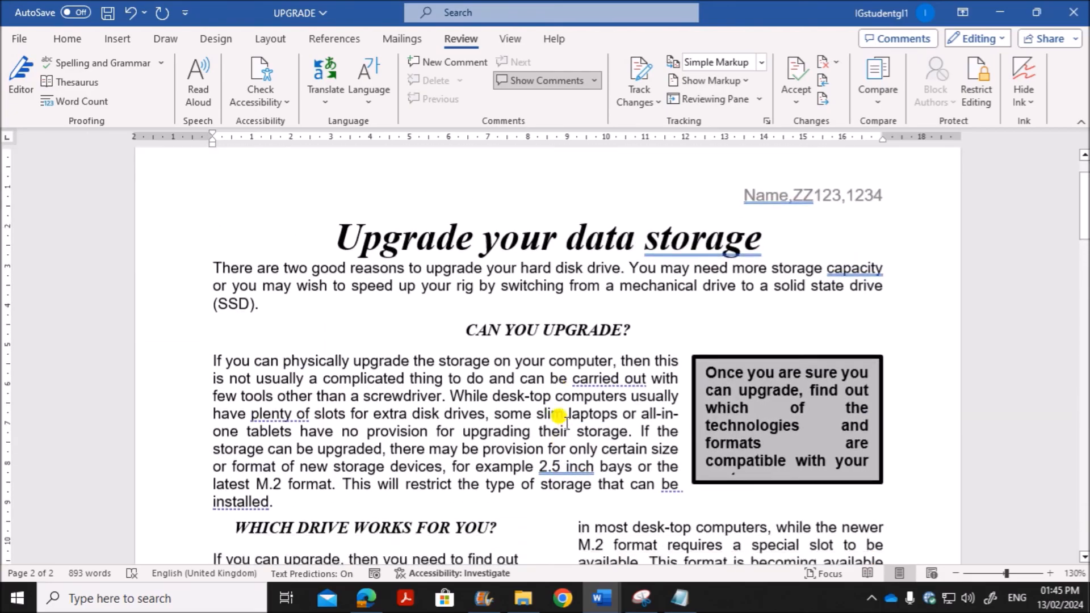
scroll(365, 443, down, 4)
click(366, 598)
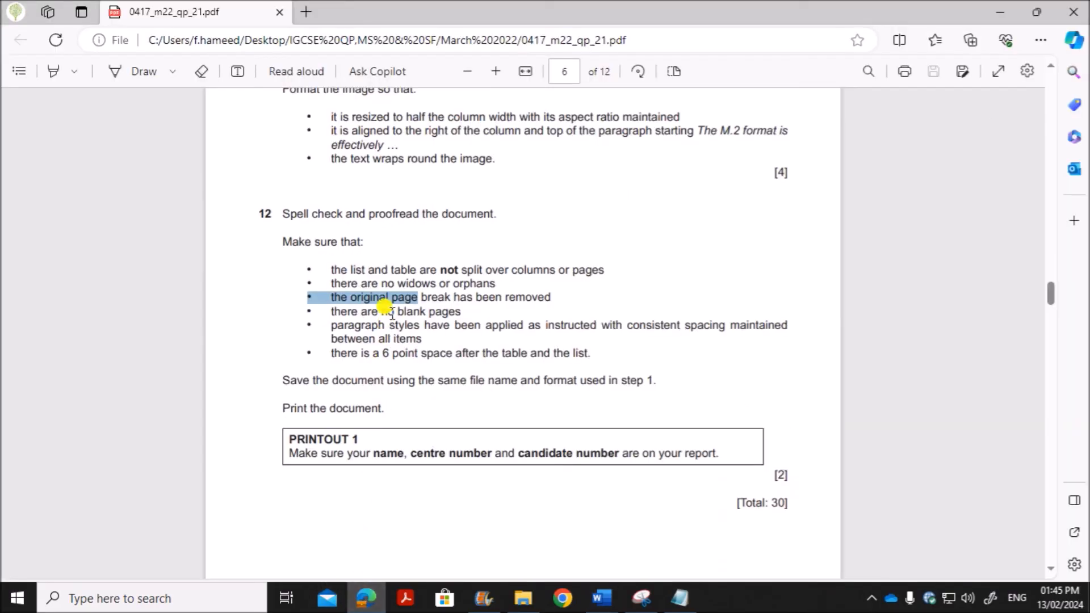
click(384, 296)
click(602, 598)
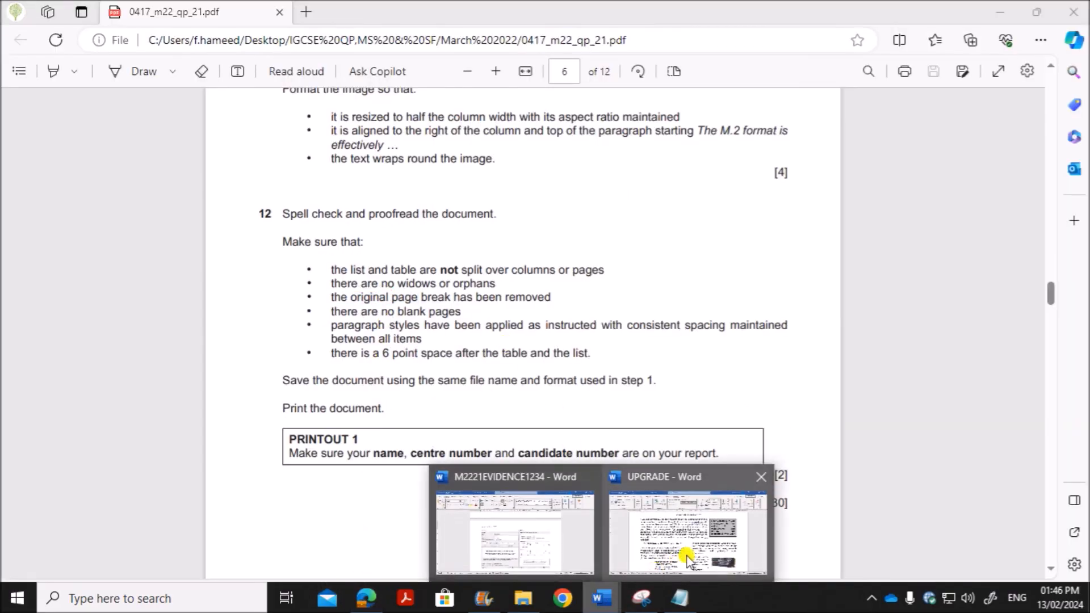
click(689, 554)
Step: Enable Widow/Orphan control for the paragraph under the CAN YOU UPGRADE? heading
click(619, 417)
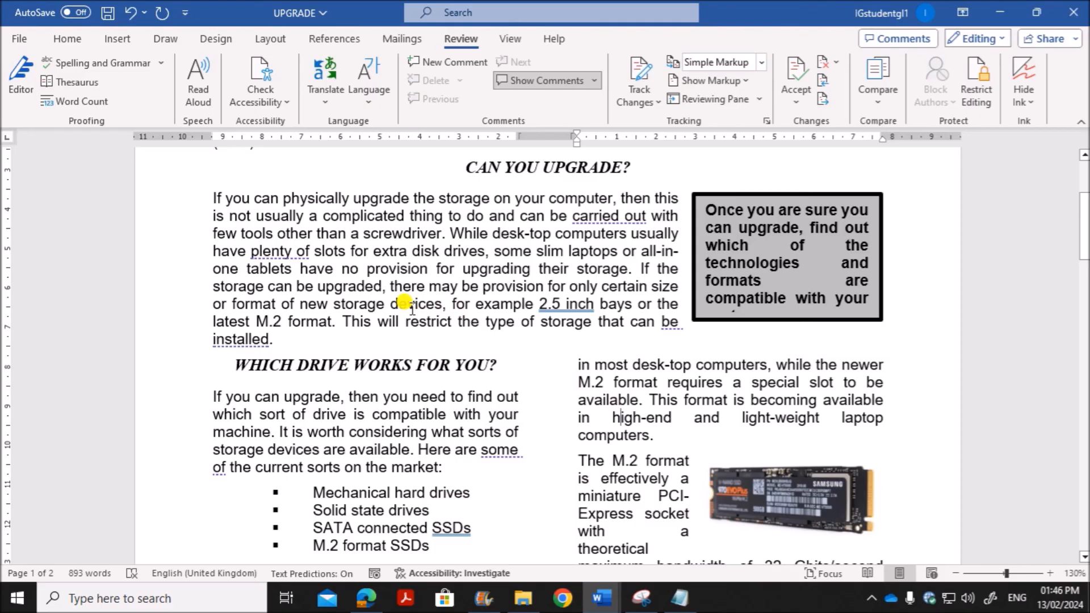
right_click(310, 278)
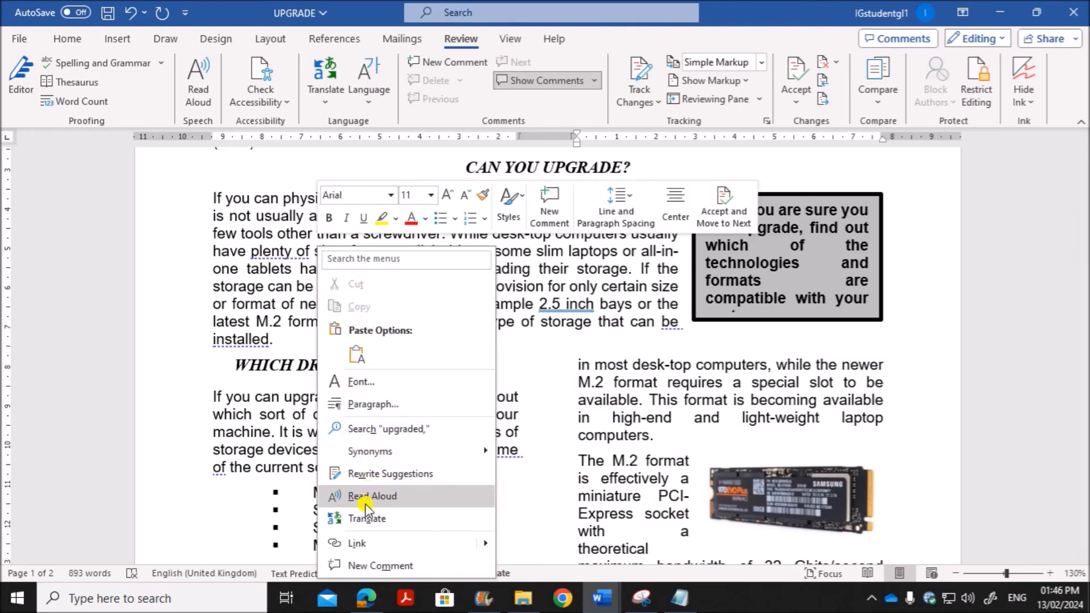
click(374, 404)
click(762, 91)
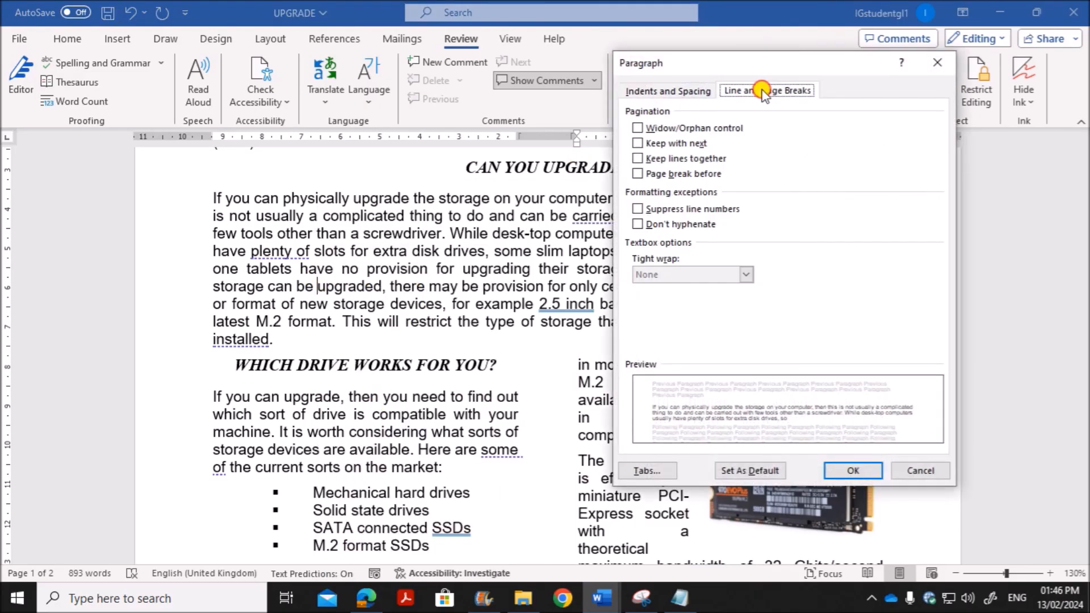
click(638, 128)
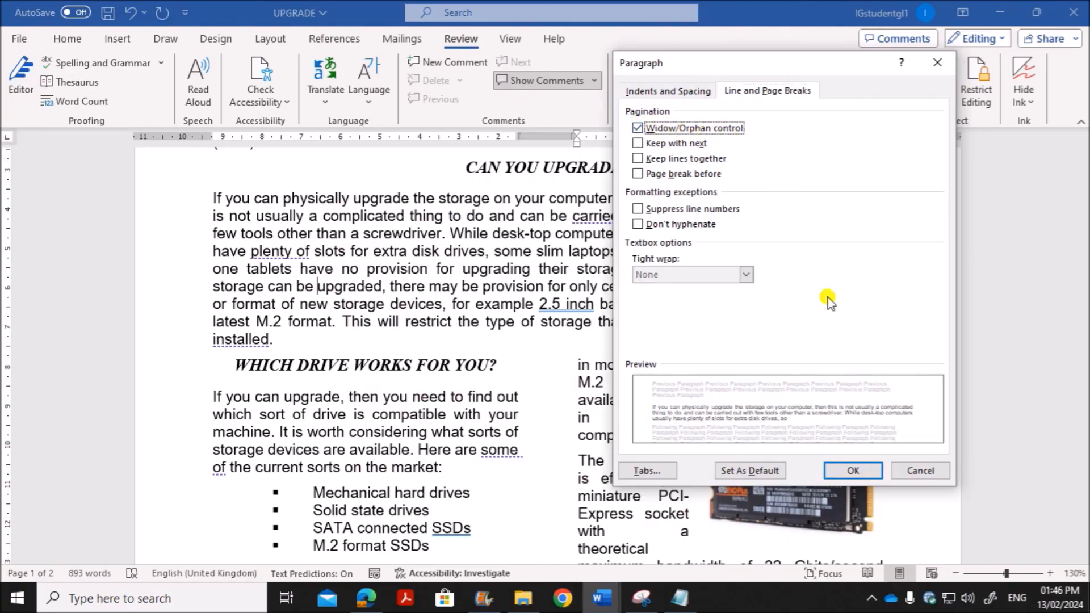
click(843, 464)
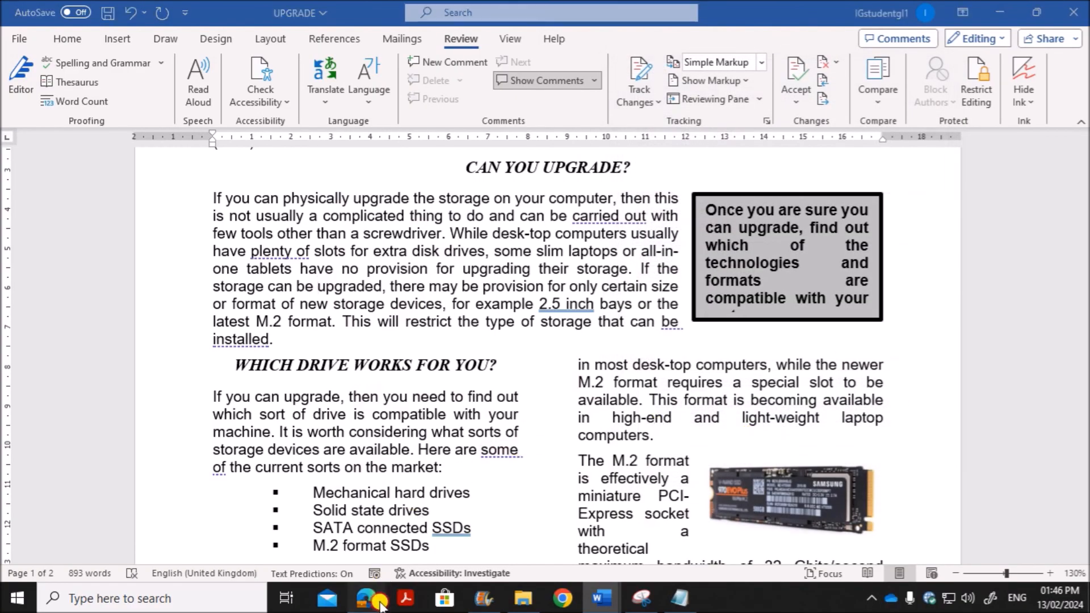
Step: Read question 12's page break, blank page, paragraph style and 6 point spacing requirements in Edge, and return to UPGRADE in Word
click(376, 598)
scroll(389, 386, down, 2)
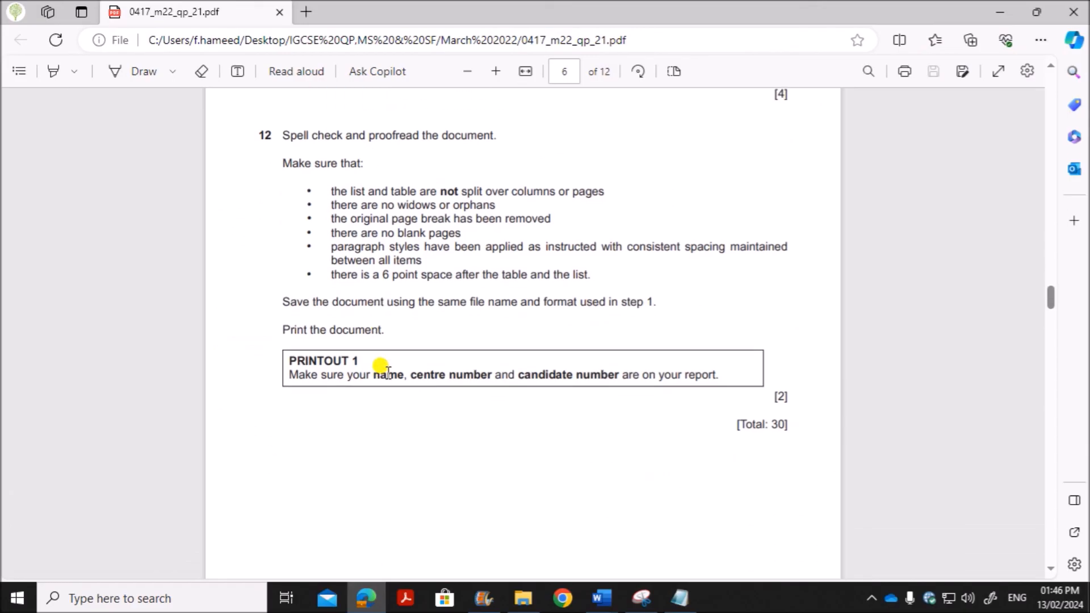
drag(420, 218, 549, 218)
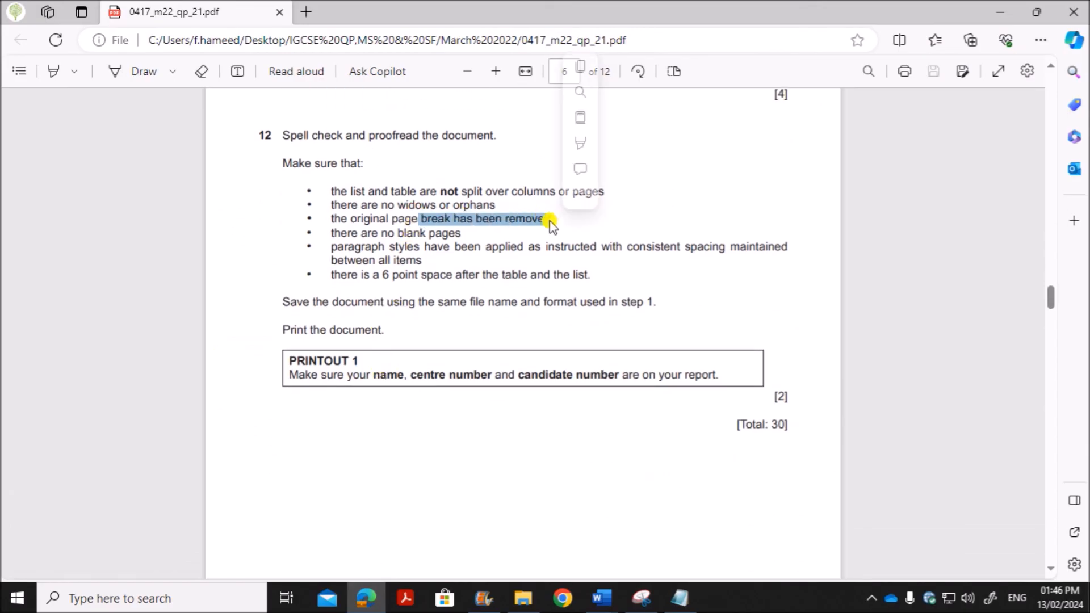
click(474, 263)
drag(397, 233, 494, 252)
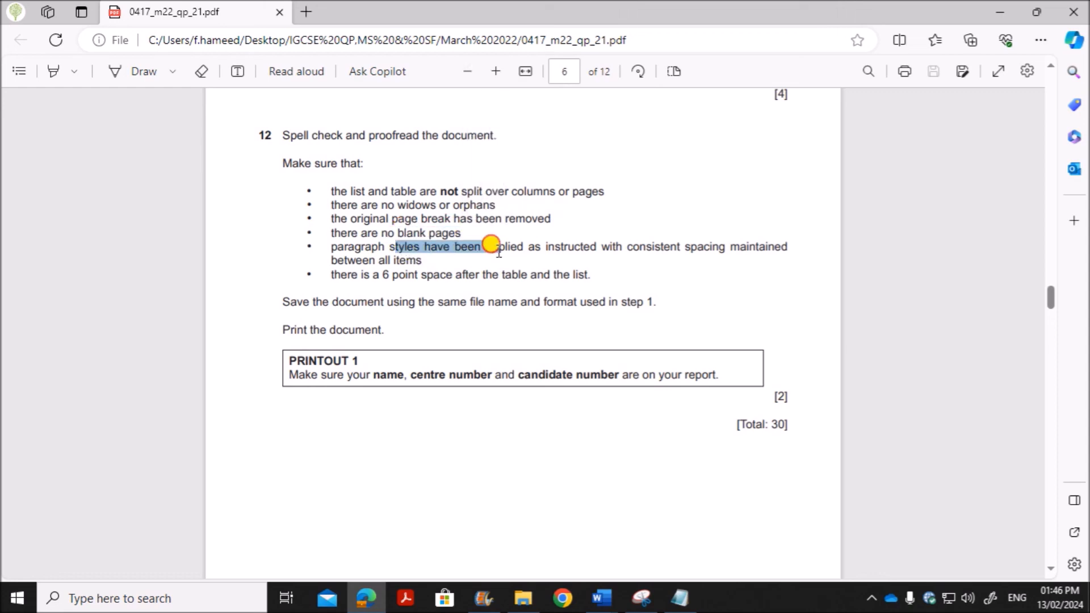
drag(379, 275, 544, 276)
click(594, 601)
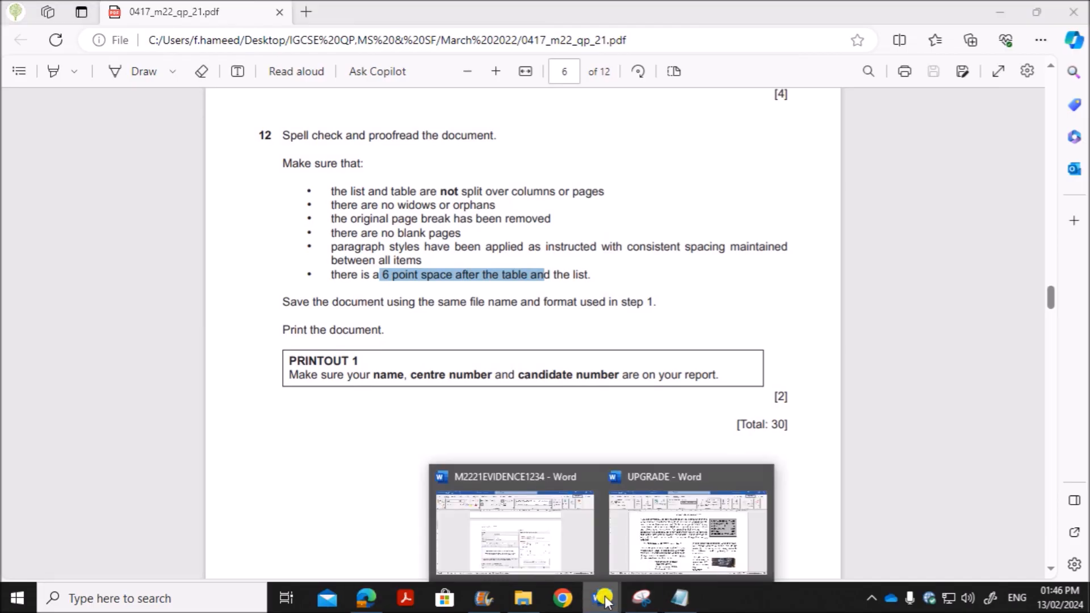
click(685, 554)
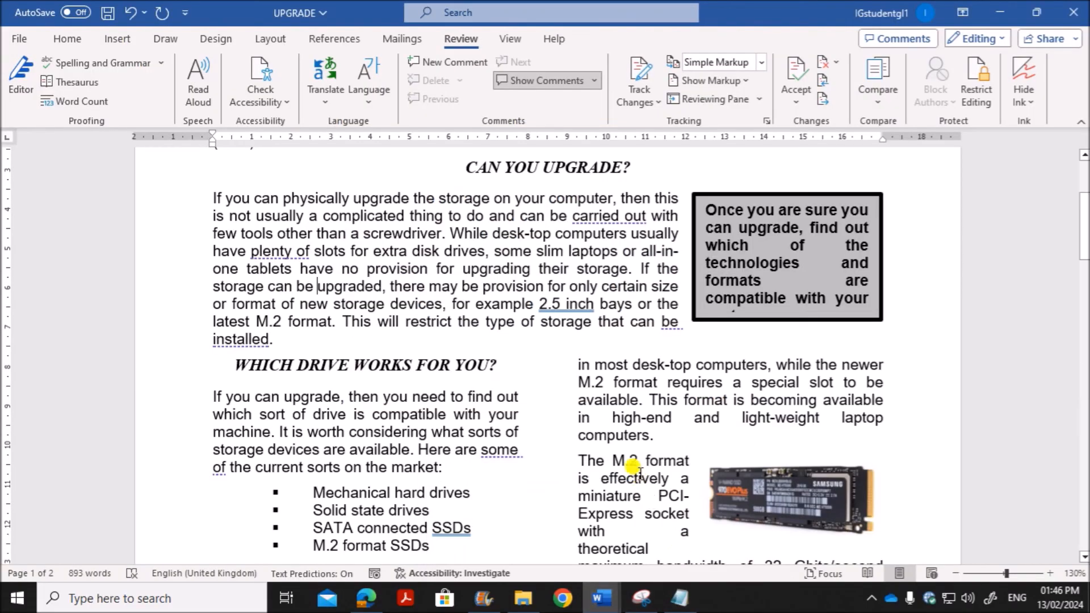
Step: Look over the UPGRADE document's layout and save it under its existing name and format
scroll(624, 463, up, 4)
scroll(624, 460, down, 15)
scroll(607, 458, down, 15)
scroll(605, 458, up, 8)
scroll(596, 454, up, 10)
click(110, 17)
Step: Check the save and print instructions in Edge, then view UPGRADE's file and print options in Word and return to the document
click(369, 596)
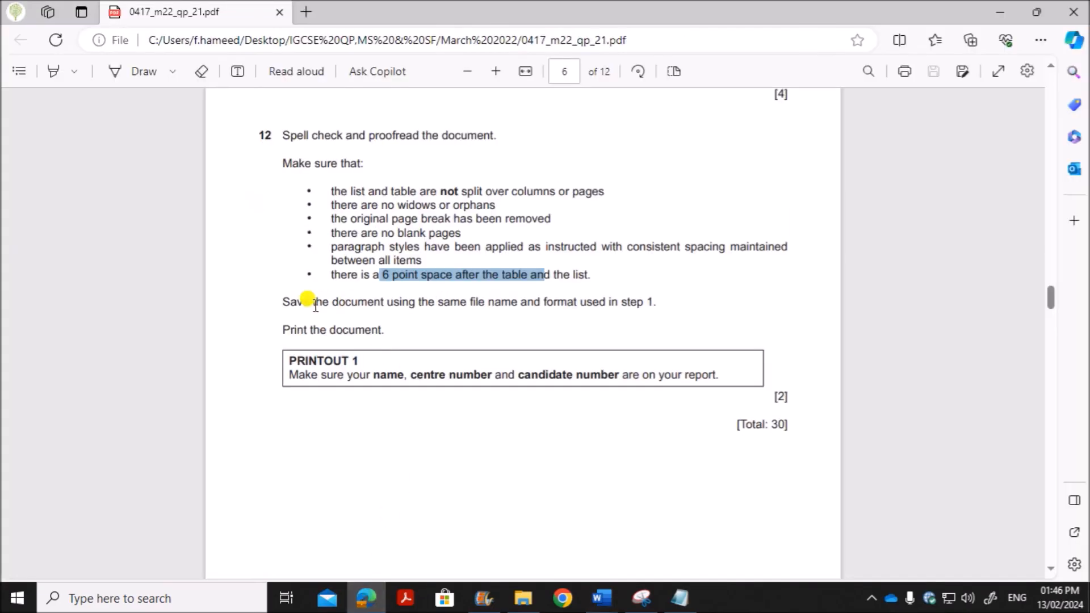
click(602, 598)
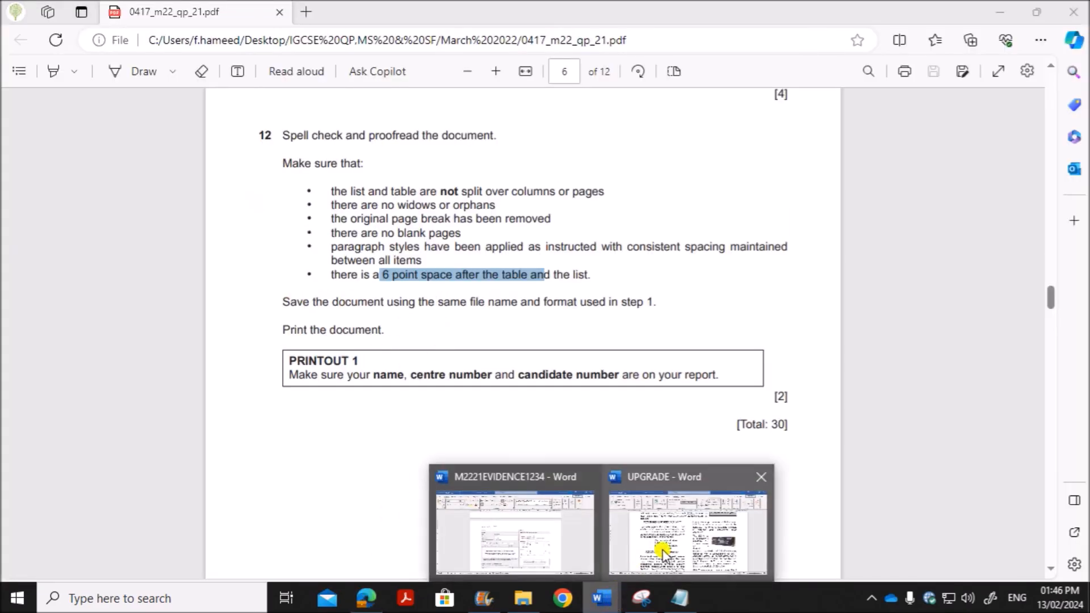
click(704, 526)
click(19, 38)
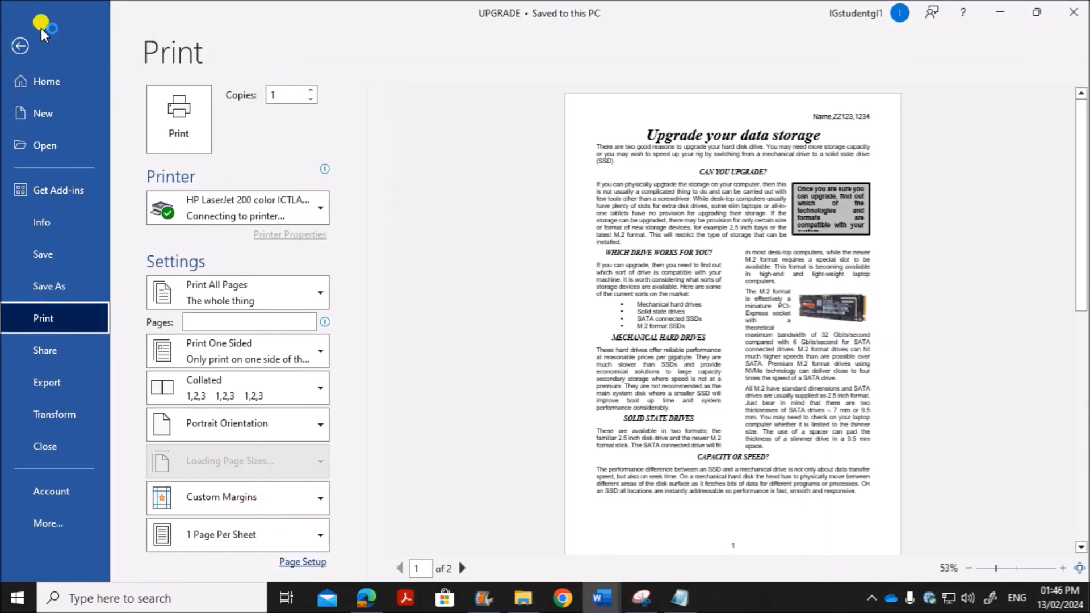
click(37, 48)
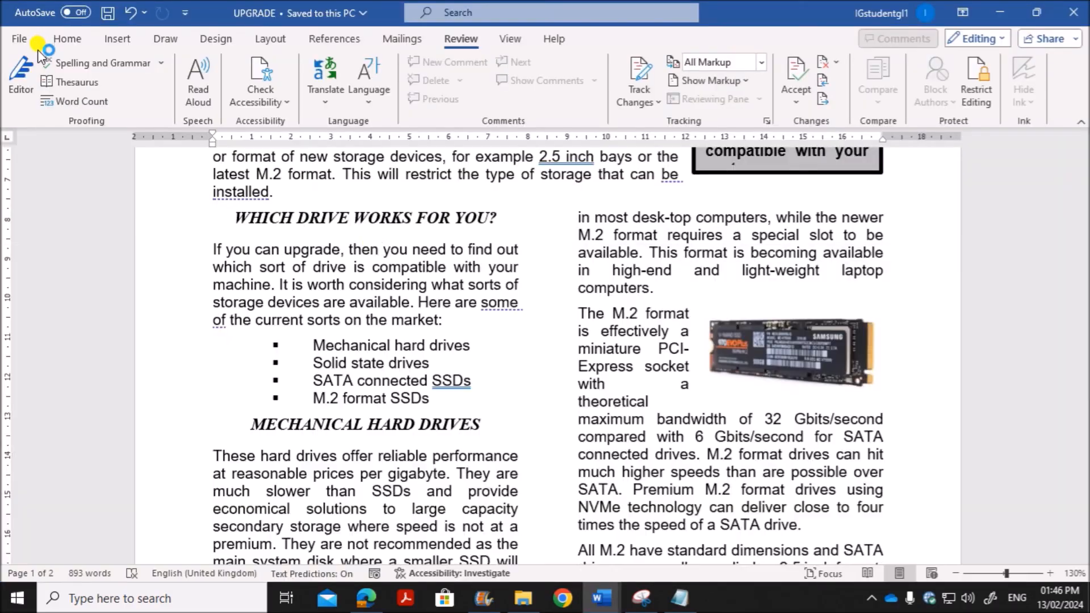
Step: Review the saved UPGRADE document from the first page through to its closing line
scroll(572, 380, up, 5)
scroll(572, 380, down, 20)
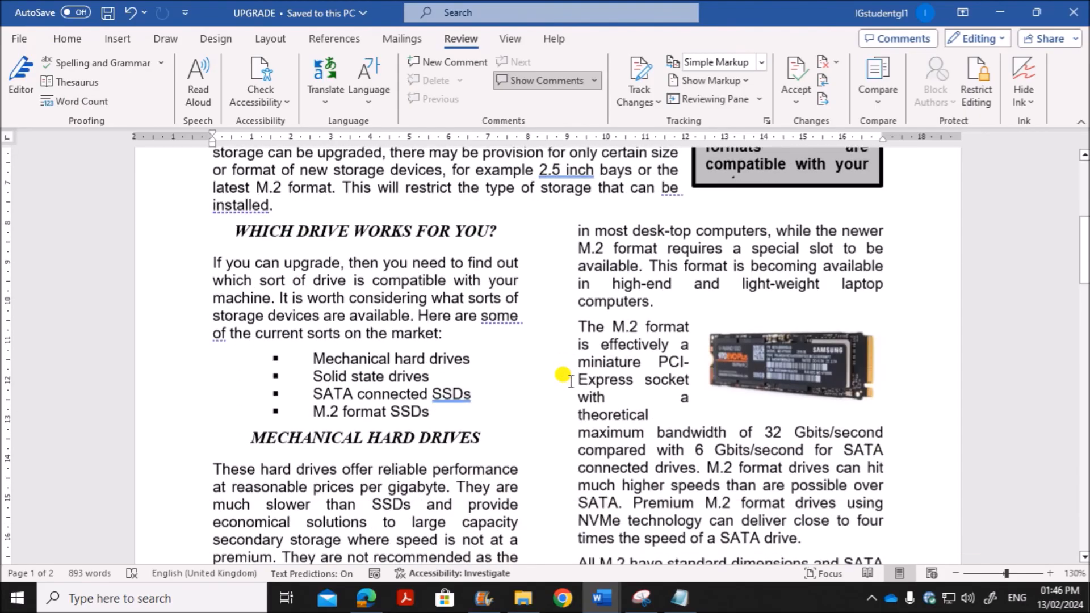
scroll(562, 374, down, 10)
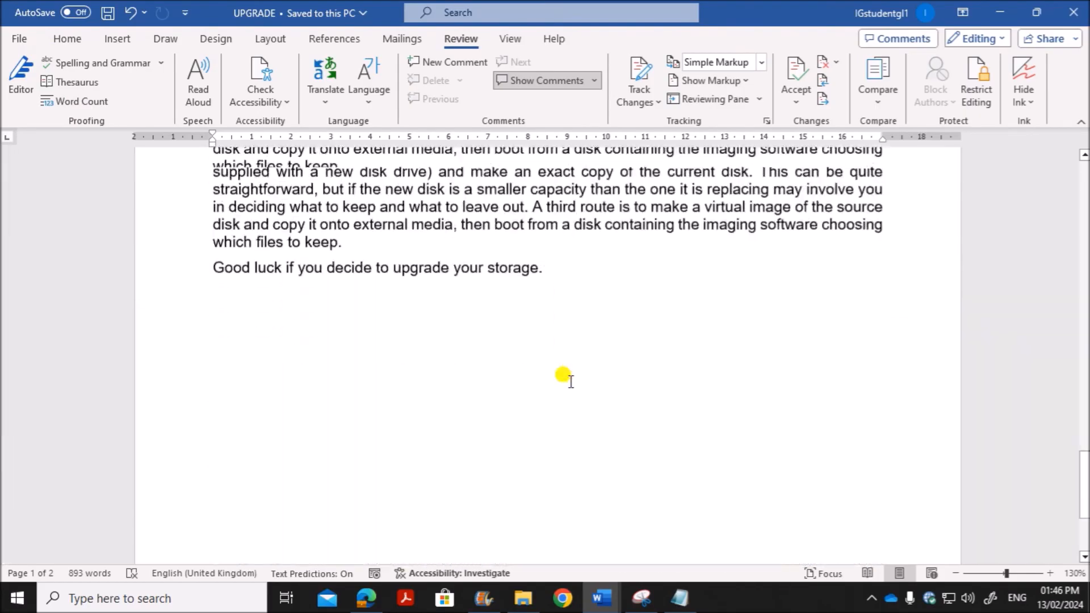
scroll(562, 375, up, 14)
scroll(565, 377, up, 10)
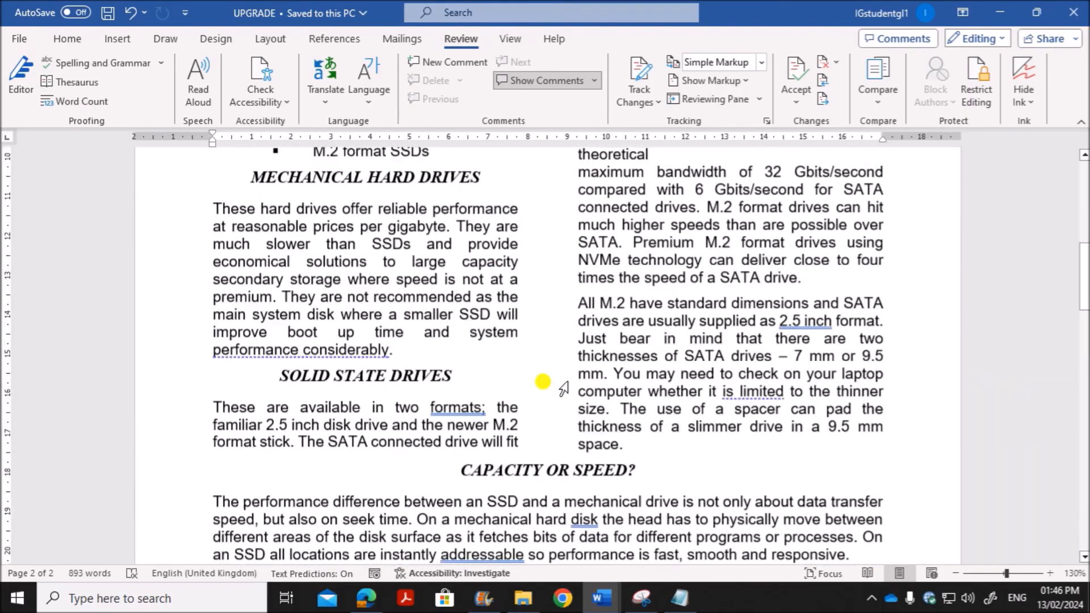
Step: Look past the end of question 12 in Edge to the start of Task 3 – Database
click(366, 599)
scroll(449, 364, down, 1)
scroll(452, 364, down, 9)
scroll(449, 361, up, 4)
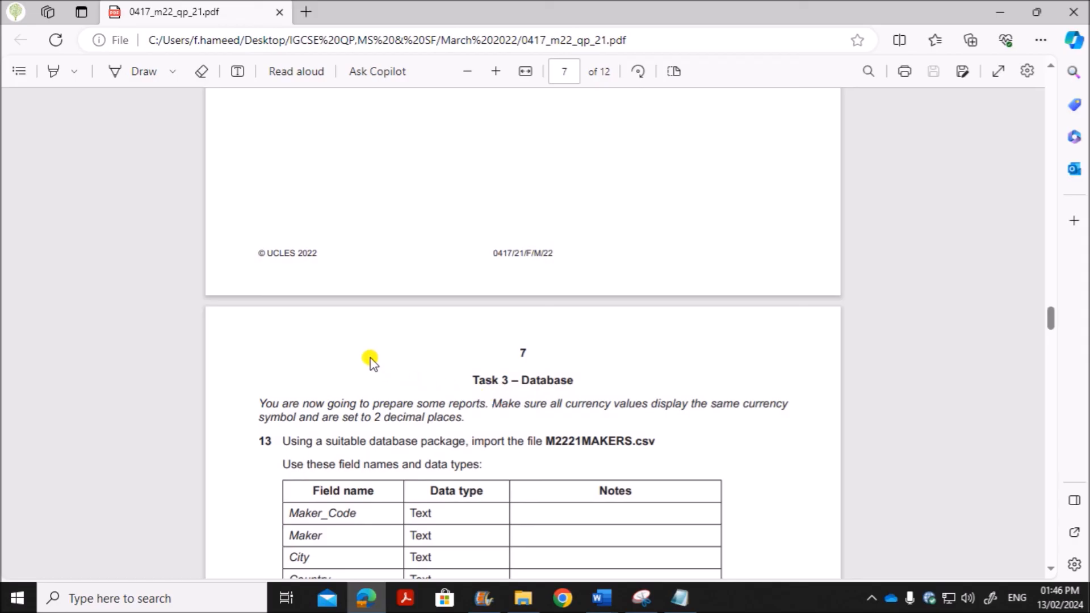
scroll(418, 180, up, 10)
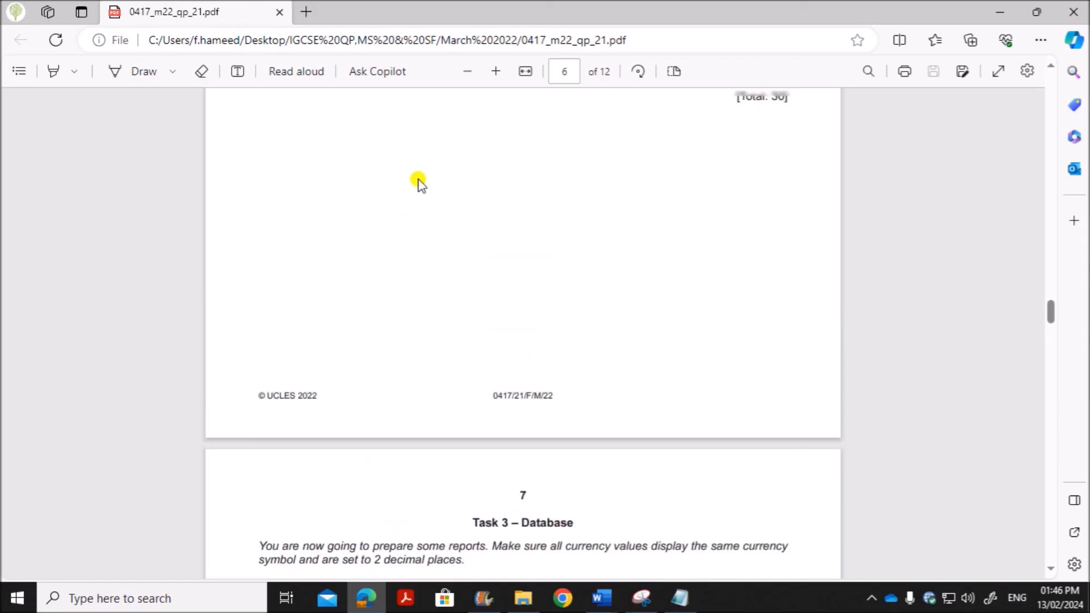